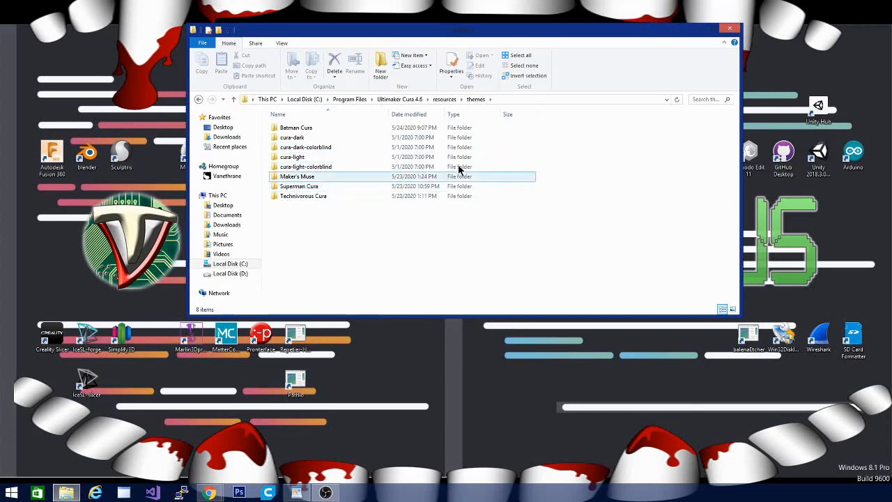
Duplicate the cura-light folder inside the themes folder, granting administrator permission for the copy.
click(294, 159)
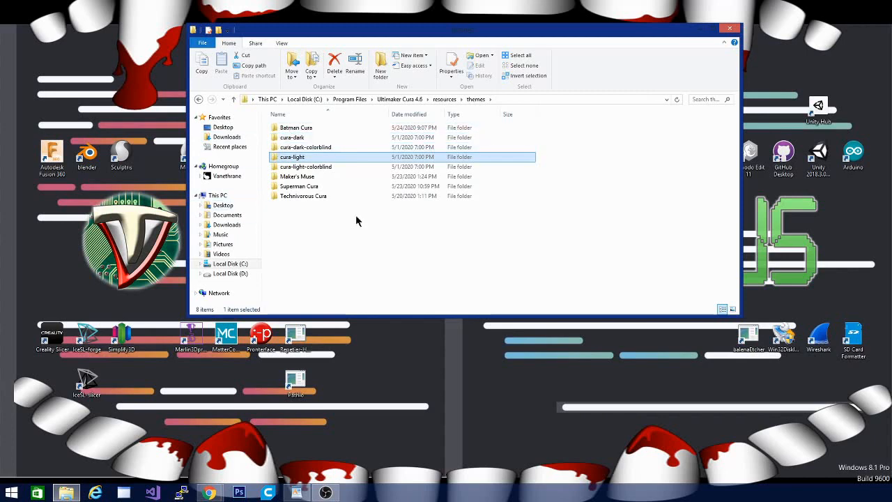
right_click(292, 158)
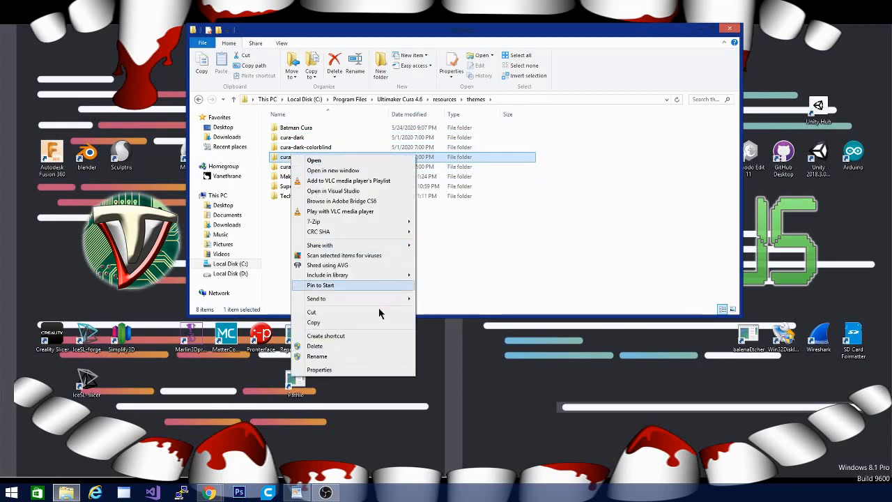
click(326, 322)
right_click(327, 232)
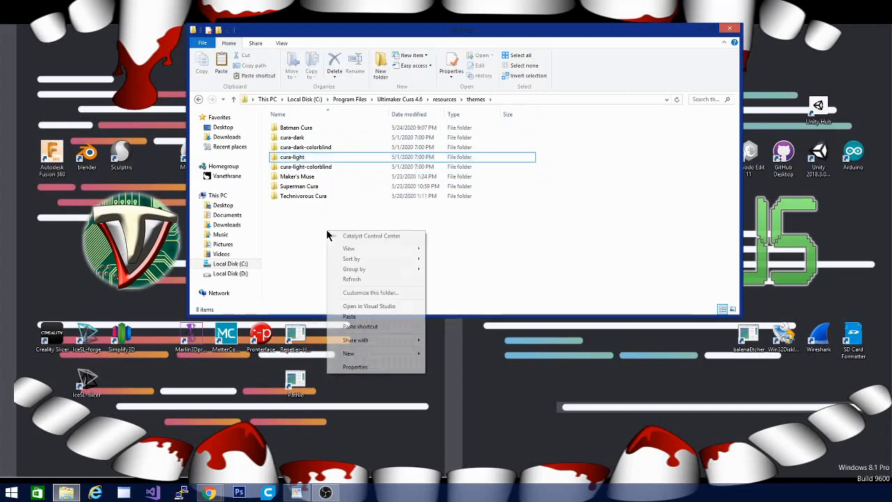
click(349, 316)
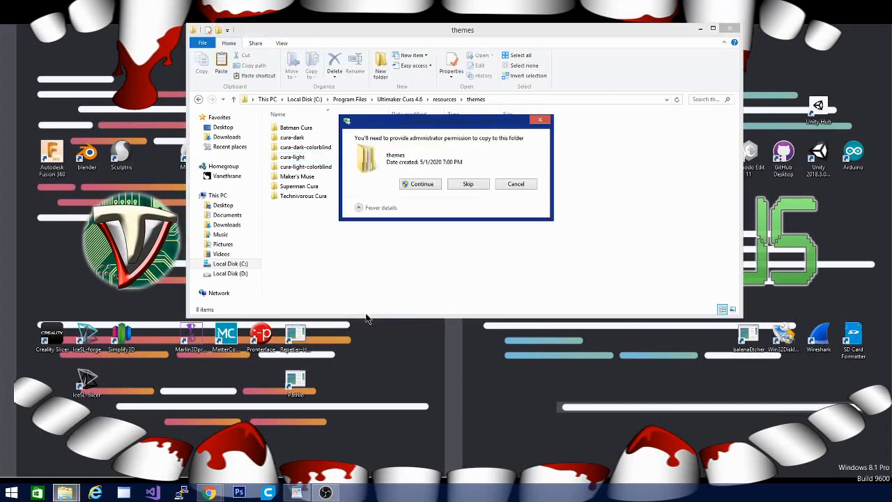
click(416, 185)
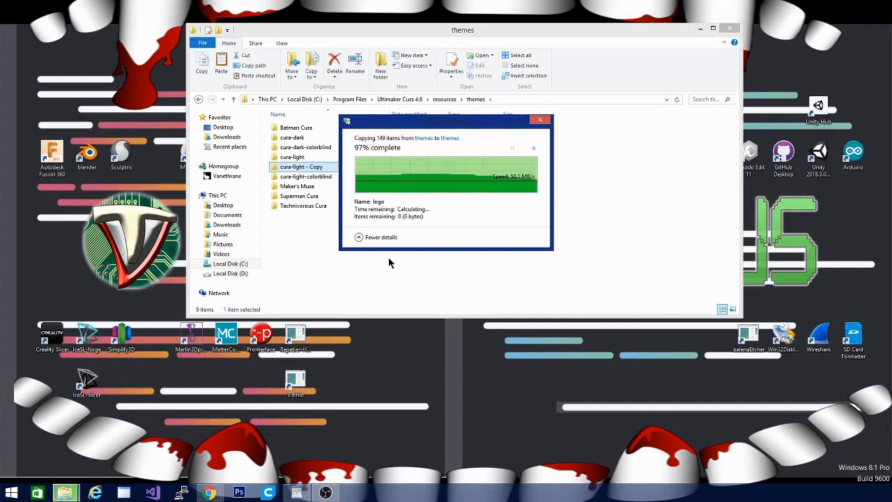
Rename the copied cura-light folder as "Joker Cura".
right_click(297, 169)
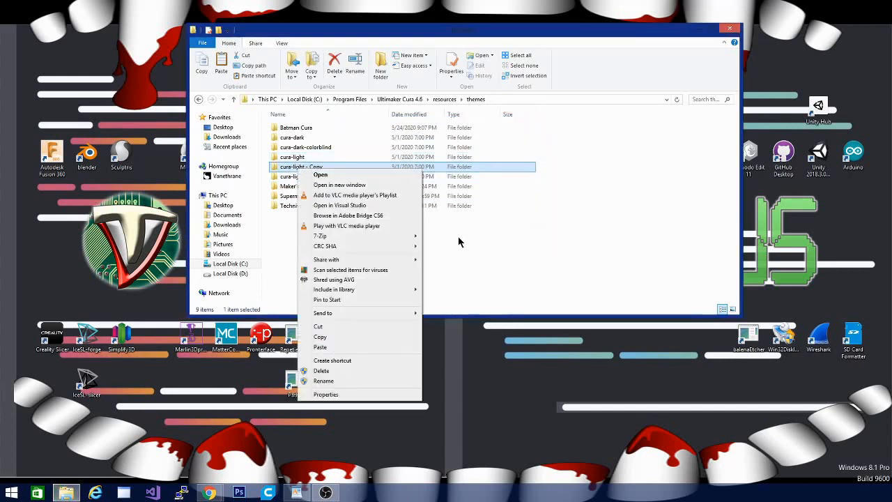
click(368, 381)
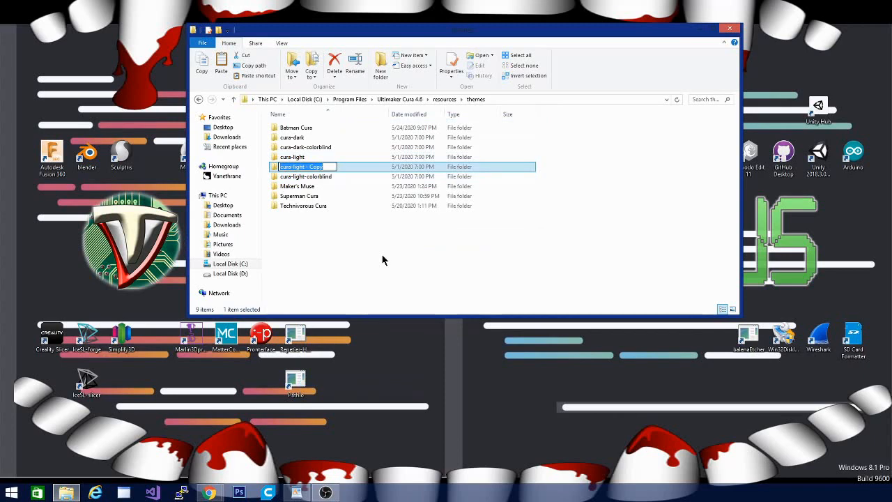
text(J)
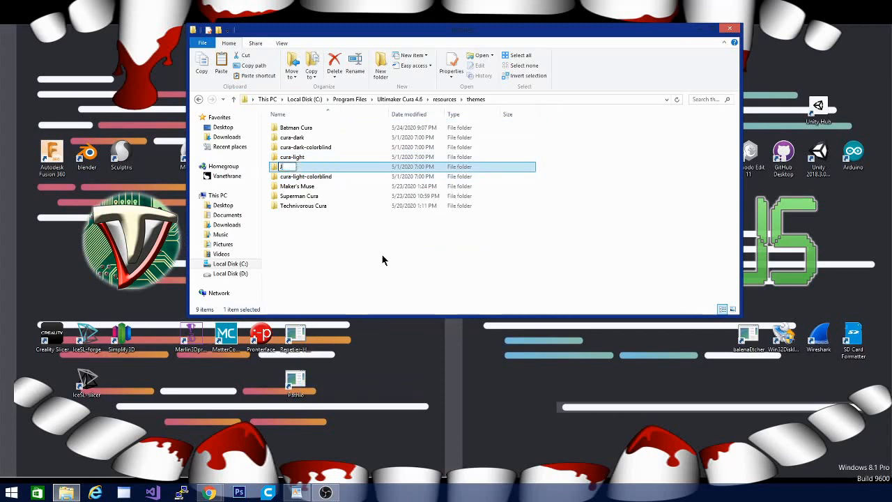
text(oker Cura)
click(300, 183)
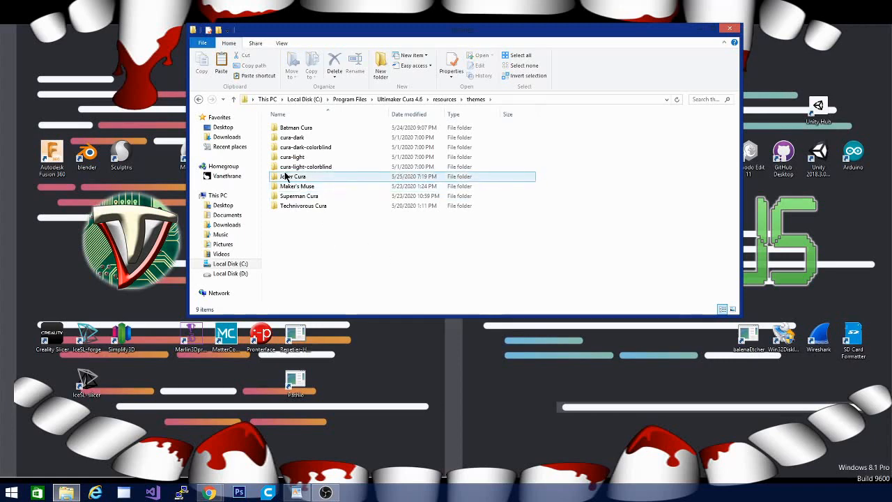
Open the theme JSON file from the Joker Cura folder in the text editor and maximize the editor window.
double_click(284, 175)
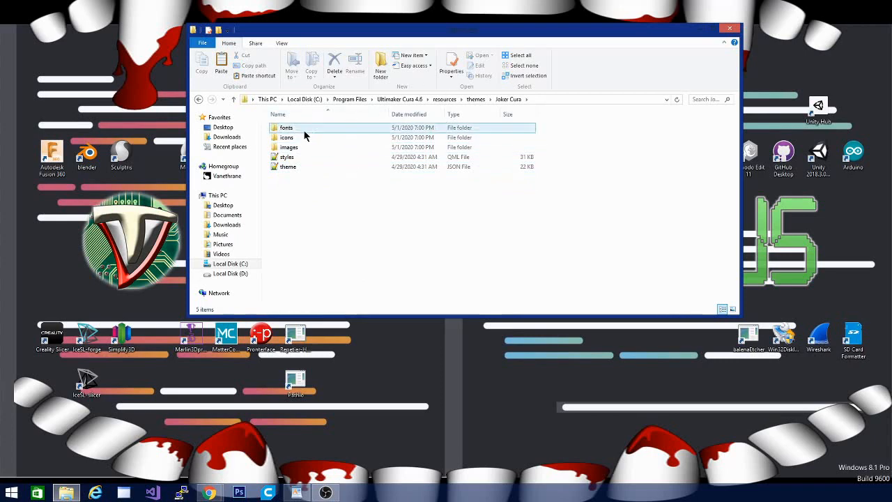
click(286, 172)
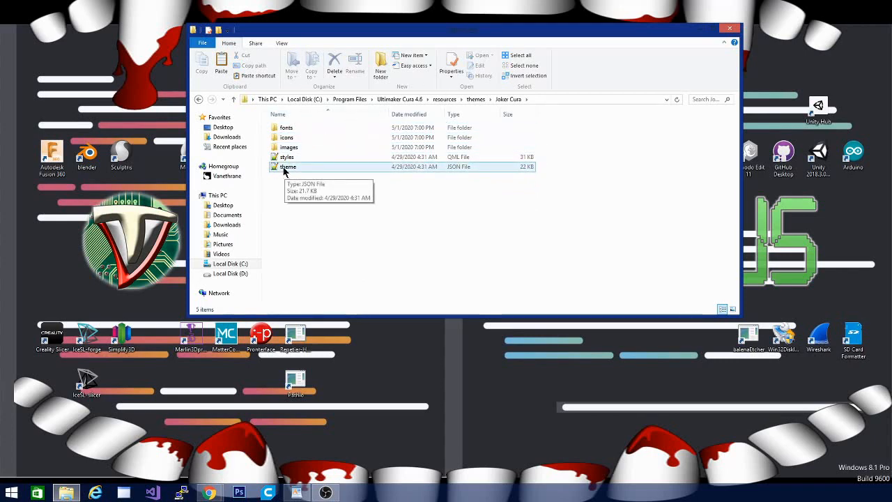
click(455, 176)
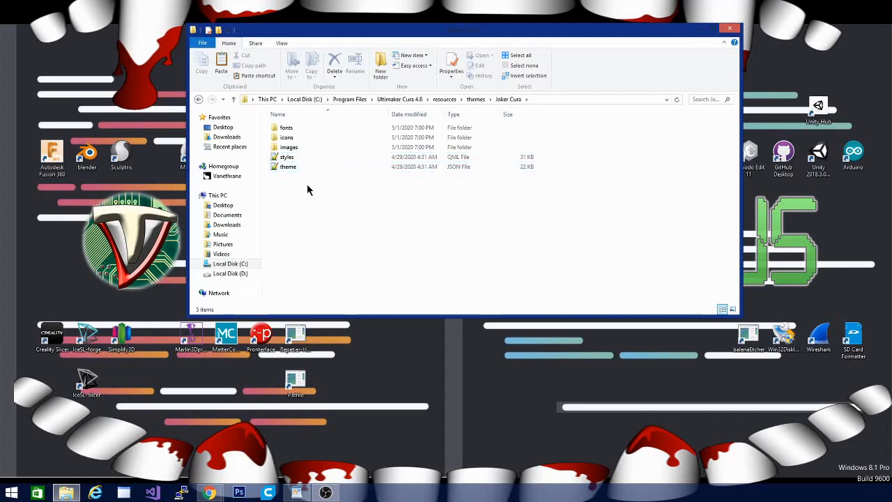
click(286, 167)
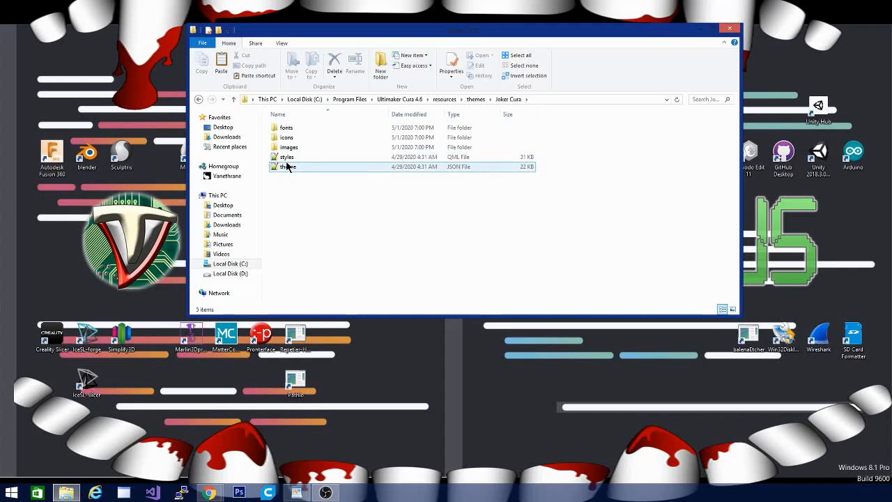
double_click(288, 166)
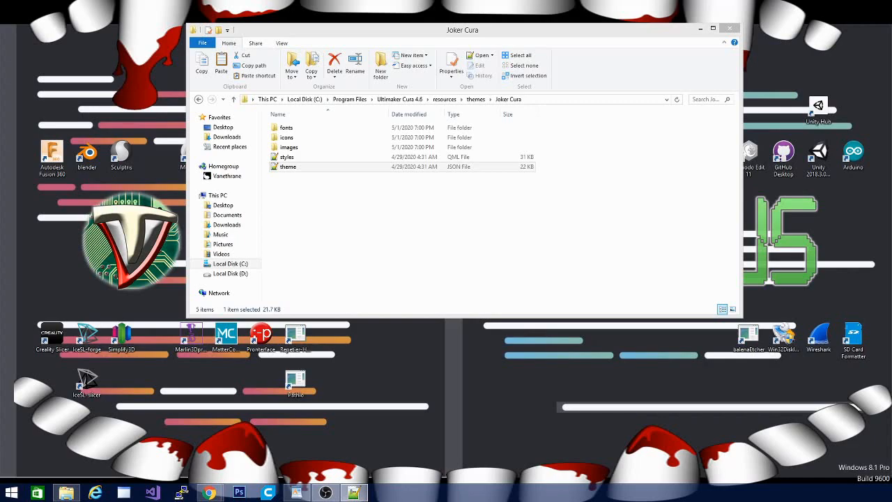
drag(0, 107, 364, 4)
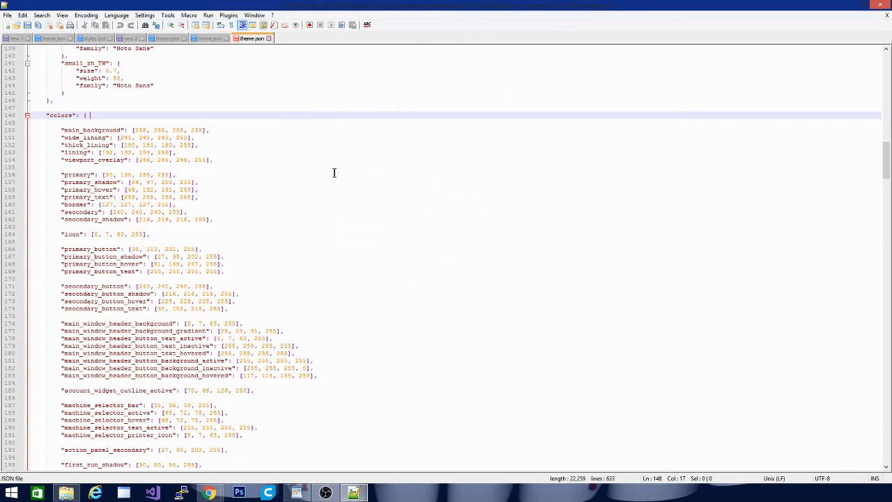
Set the metadata name at the start of theme.json to "HAHAHA", save the file and minimize the editor.
scroll(574, 355, up, 9)
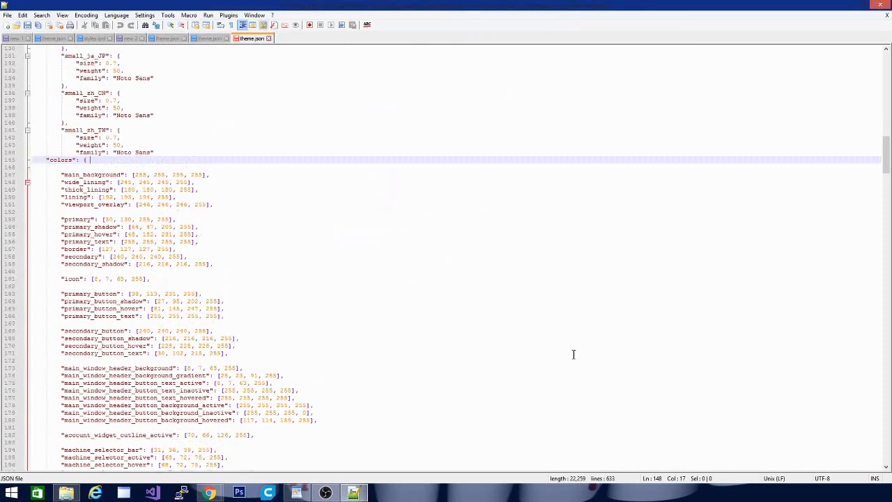
scroll(574, 355, up, 9)
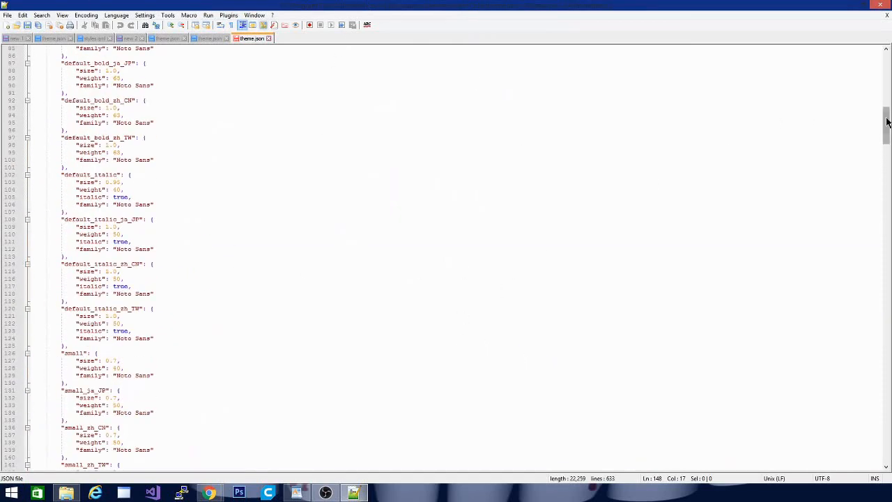
drag(886, 125, 885, 57)
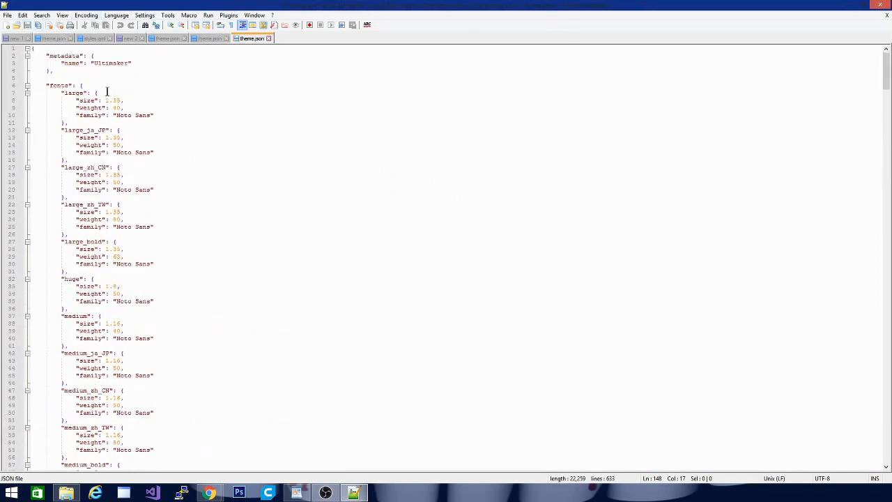
drag(91, 62, 124, 64)
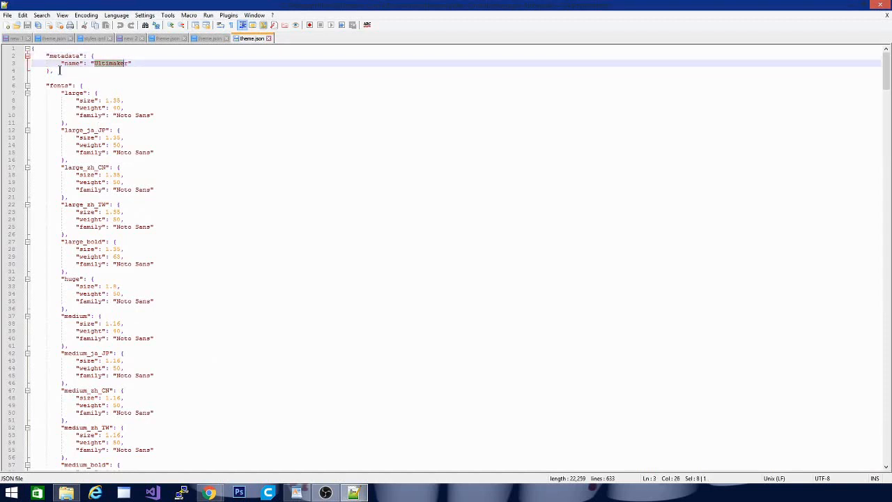
click(124, 62)
triple_click(117, 64)
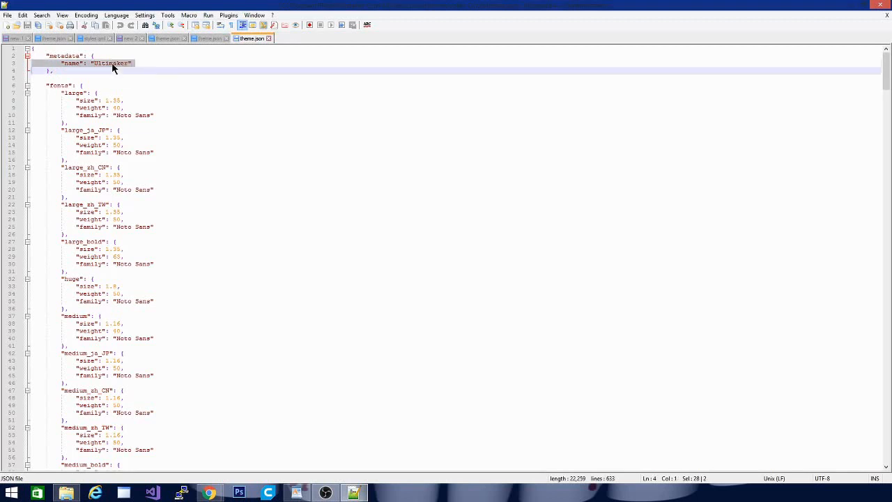
click(130, 63)
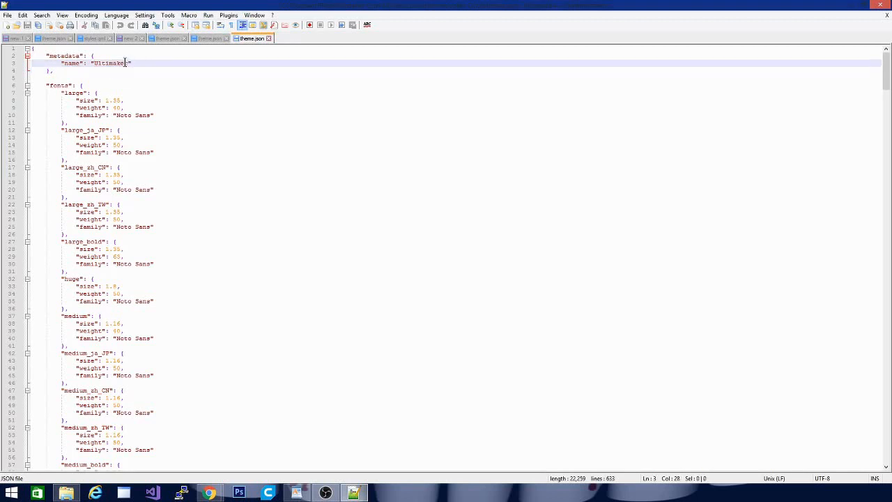
drag(128, 63, 89, 65)
right_click(92, 62)
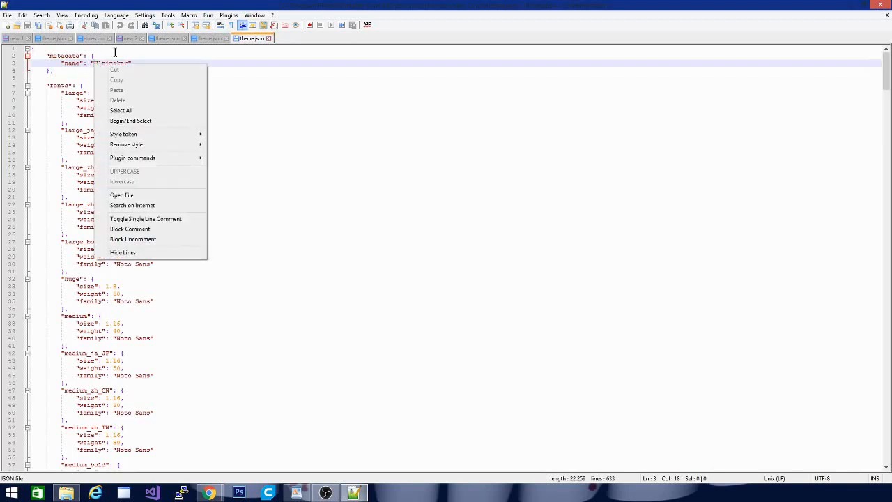
click(116, 53)
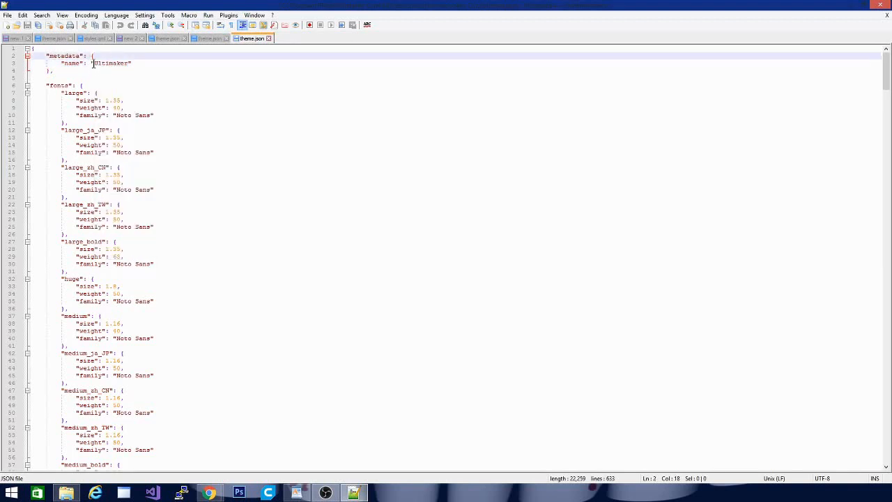
drag(93, 64, 129, 63)
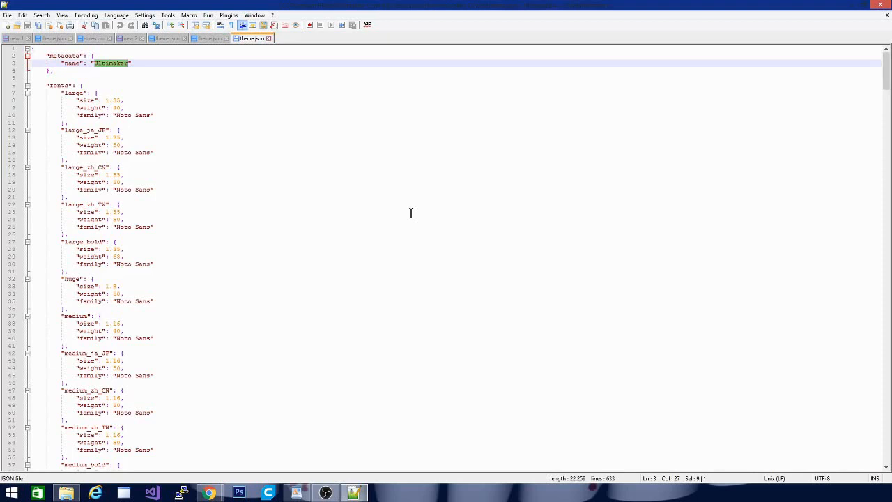
text(HAHAHAH)
text(a)
key(BackSpace)
key(BackSpace)
click(239, 143)
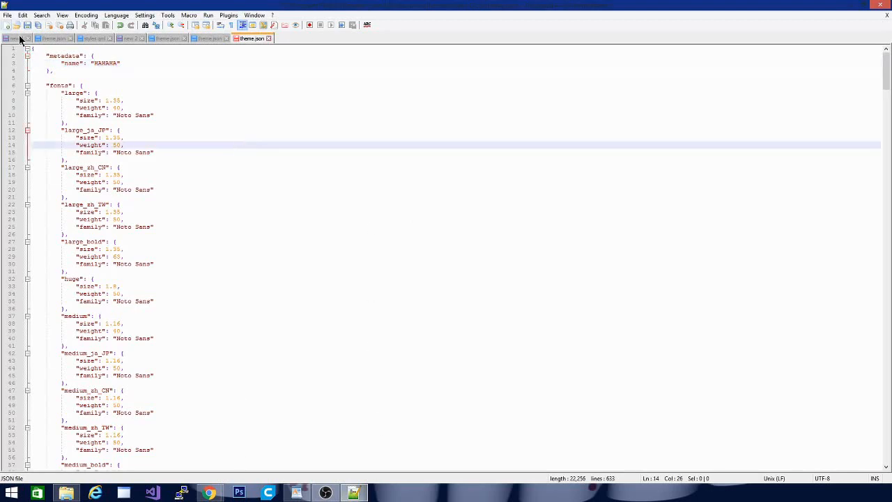
click(839, 6)
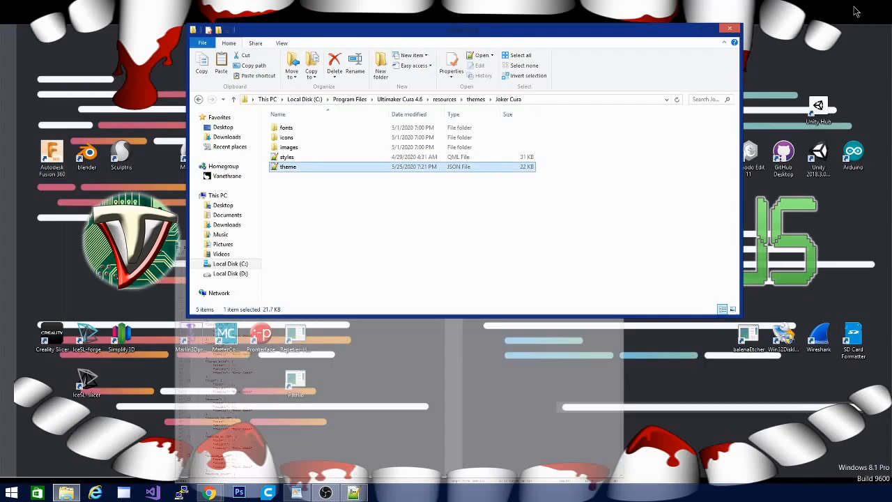
Go back to the themes folder and rename the Joker Cura folder as "HaHaHa".
click(508, 99)
click(475, 99)
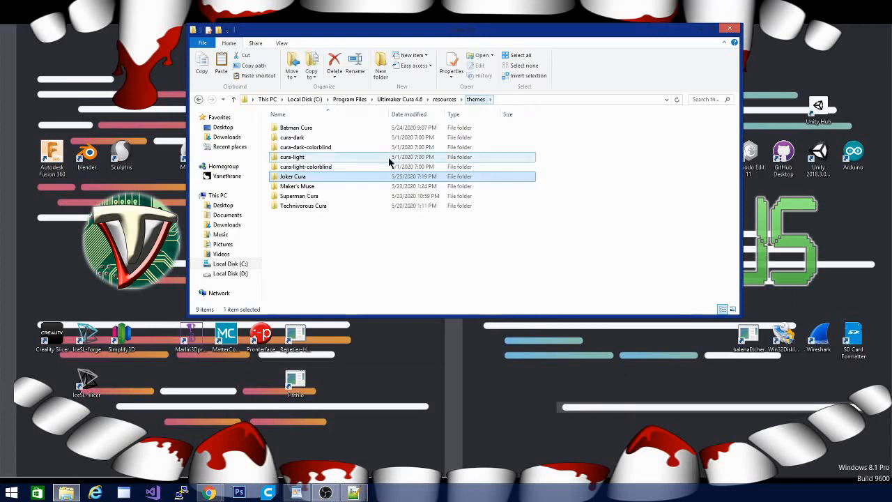
right_click(316, 175)
click(351, 387)
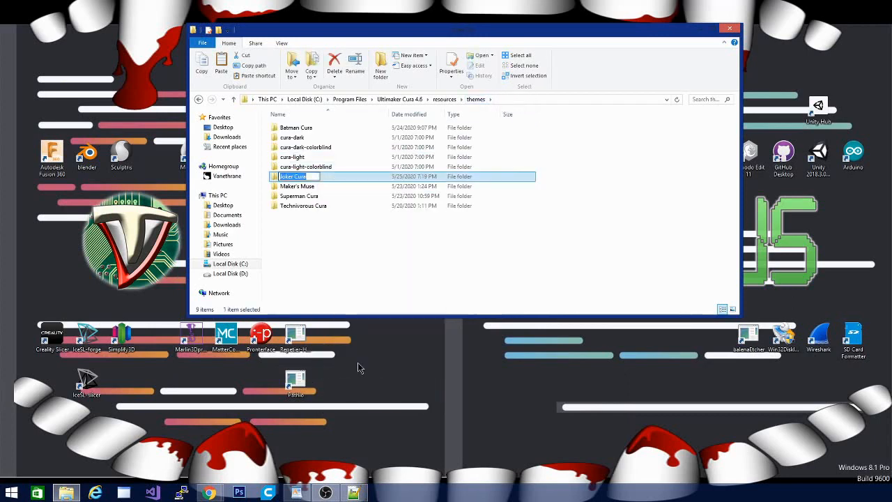
text(HaHaHa)
click(388, 231)
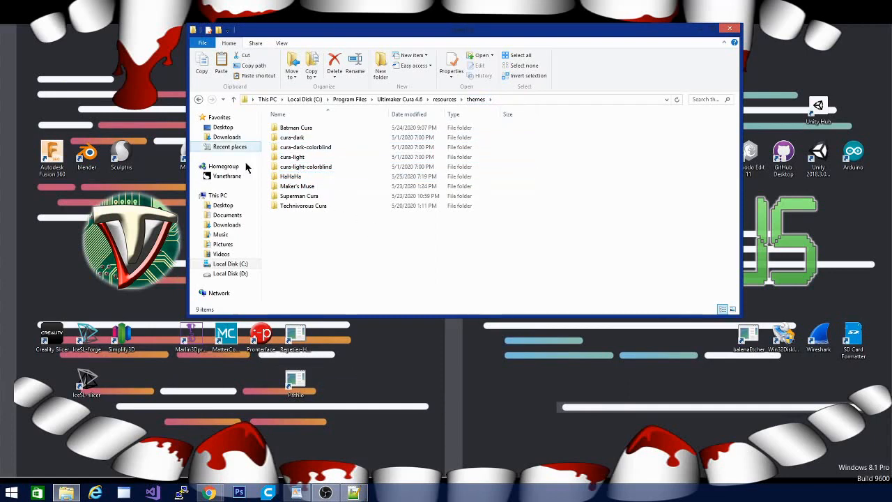
Launch Ultimaker Cura and maximize its window.
click(268, 495)
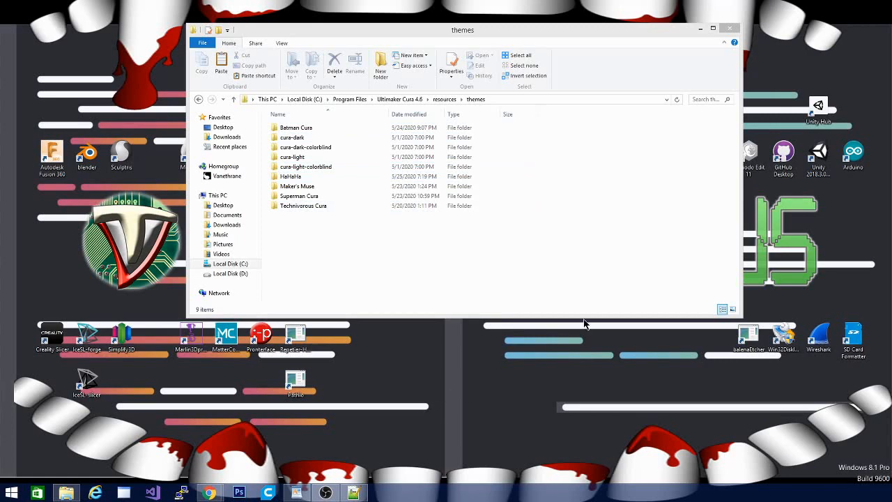
key(alt+Tab)
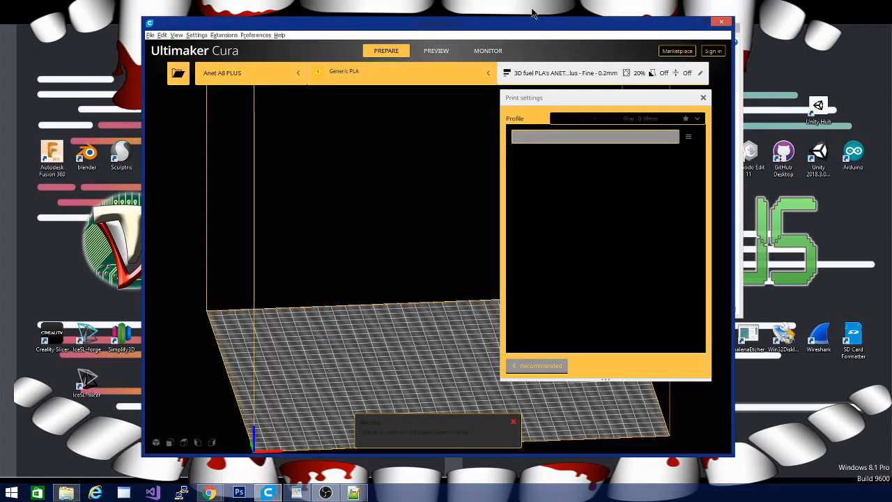
drag(513, 24, 551, 5)
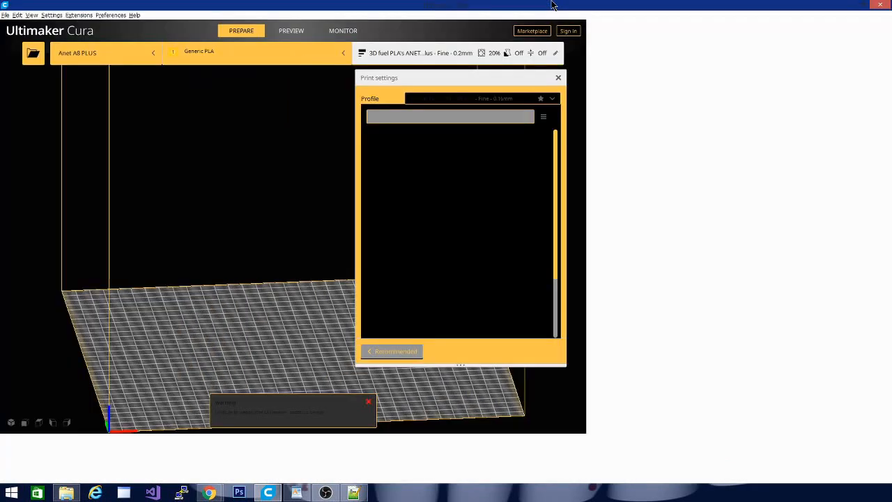
mouse_move(489, 277)
mouse_down()
mouse_move(324, 273)
mouse_move(222, 205)
mouse_move(198, 291)
mouse_move(606, 323)
mouse_move(572, 346)
mouse_move(394, 350)
mouse_move(356, 311)
mouse_up()
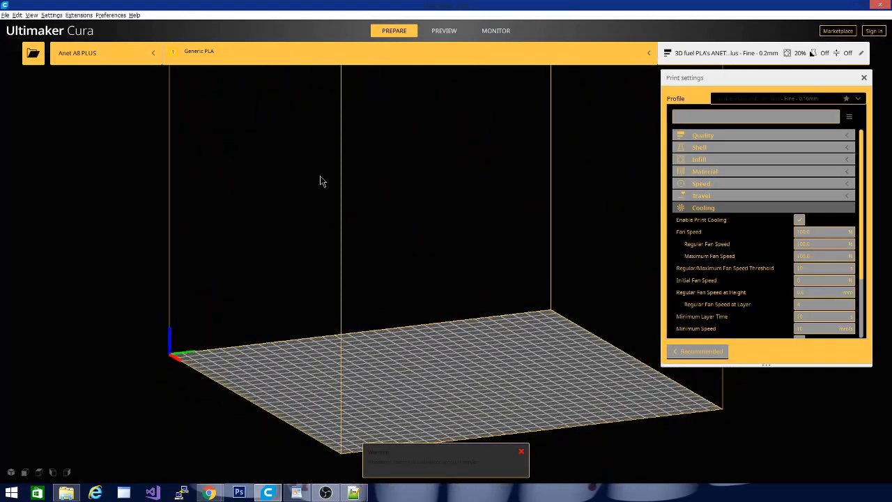
Set the interface theme to HAHAHA in the general preferences and close Cura.
click(115, 16)
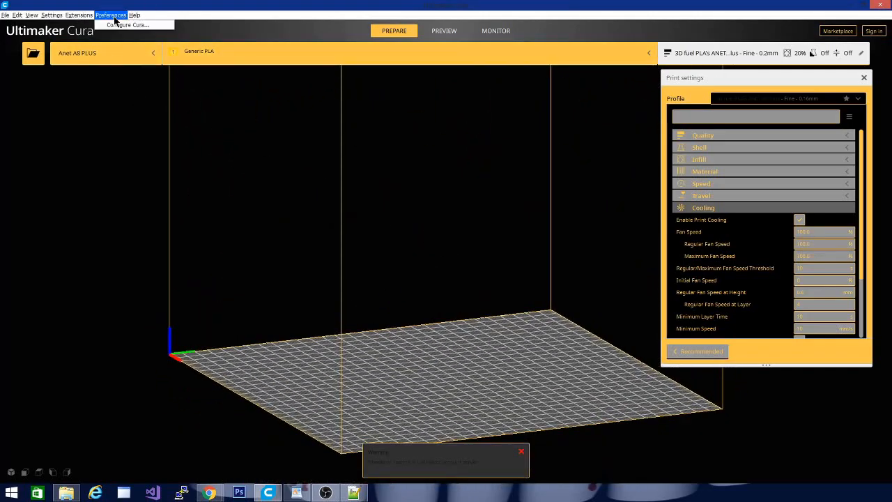
click(104, 24)
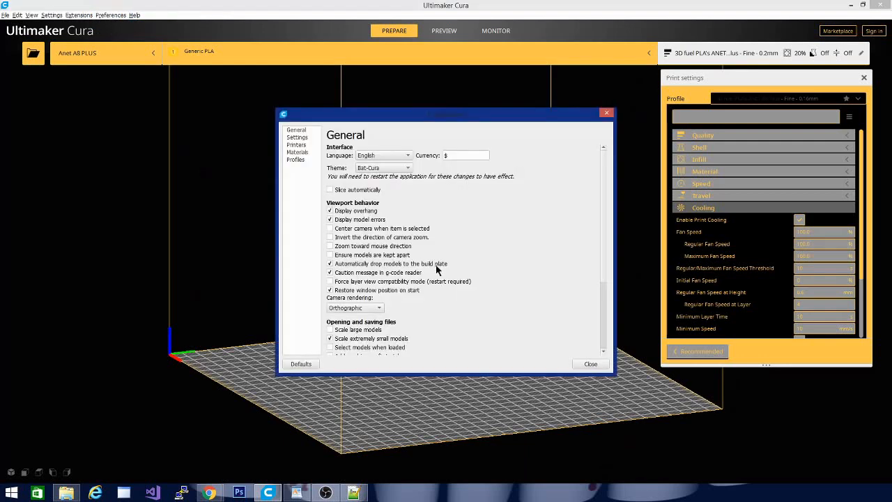
click(384, 169)
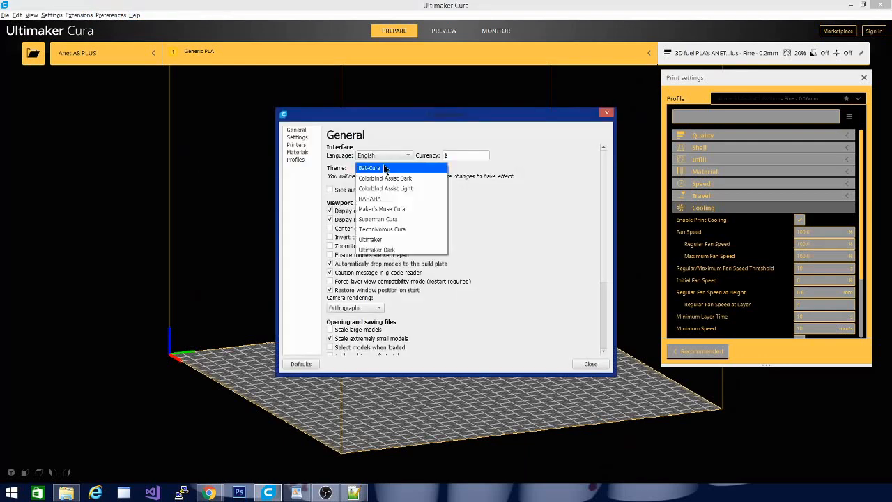
click(384, 204)
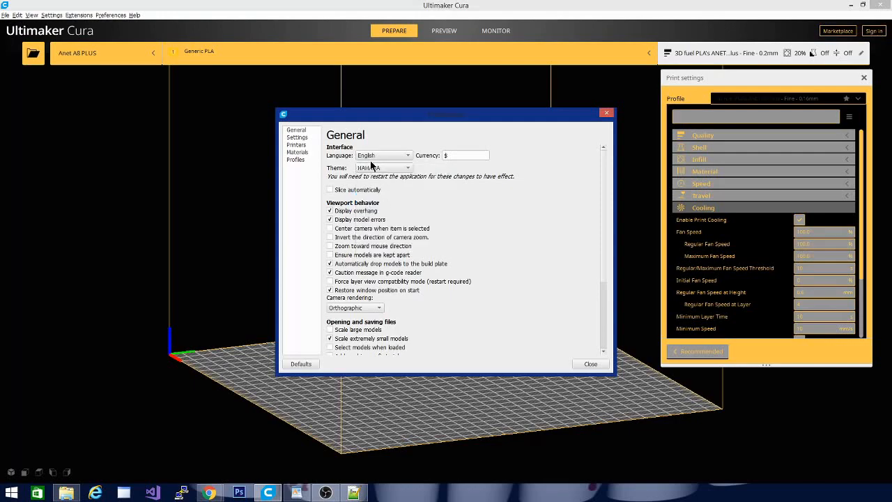
click(589, 364)
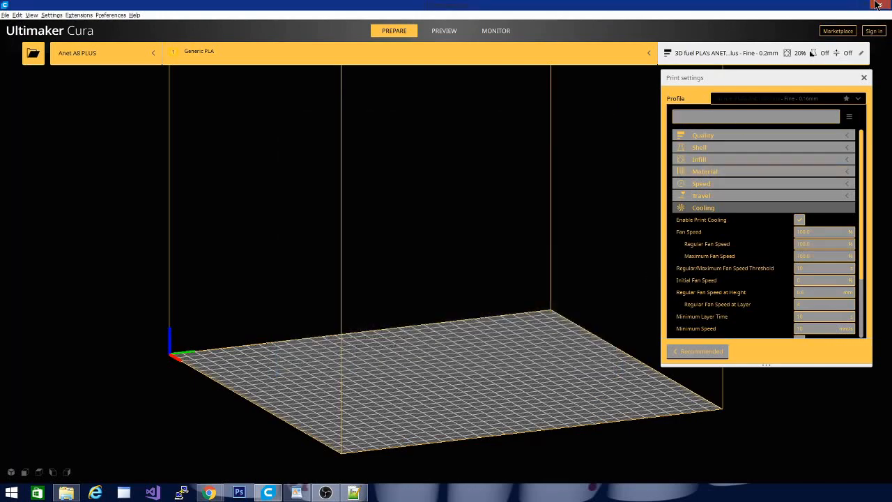
click(850, 5)
In the text editor, discard the theme.json whose file no longer exists, check the remaining file's metadata name and minimize the editor.
click(354, 492)
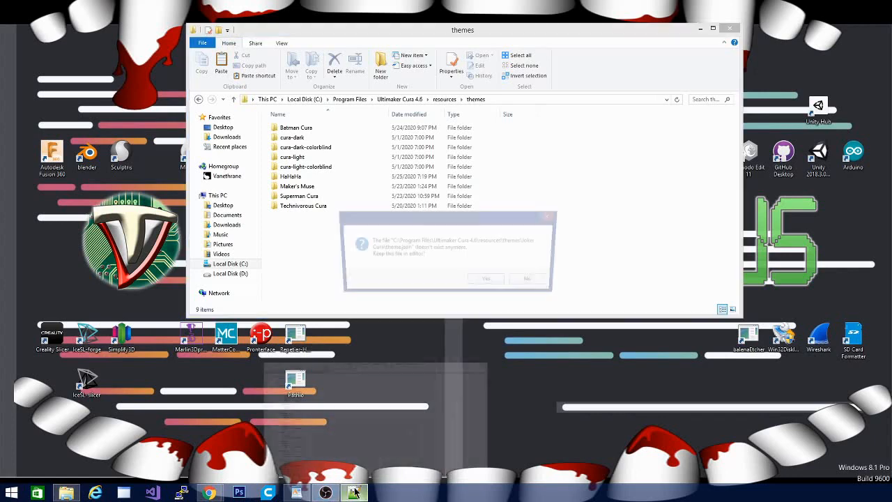
click(524, 281)
scroll(362, 336, up, 11)
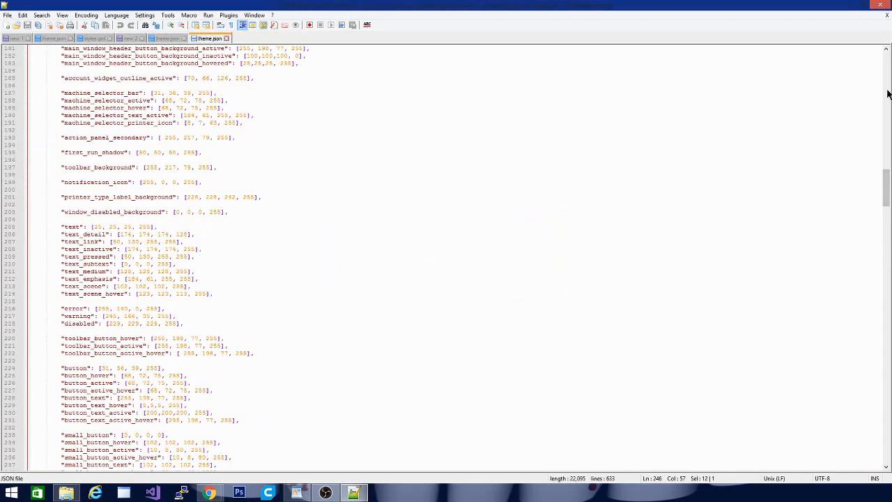
drag(886, 175, 887, 50)
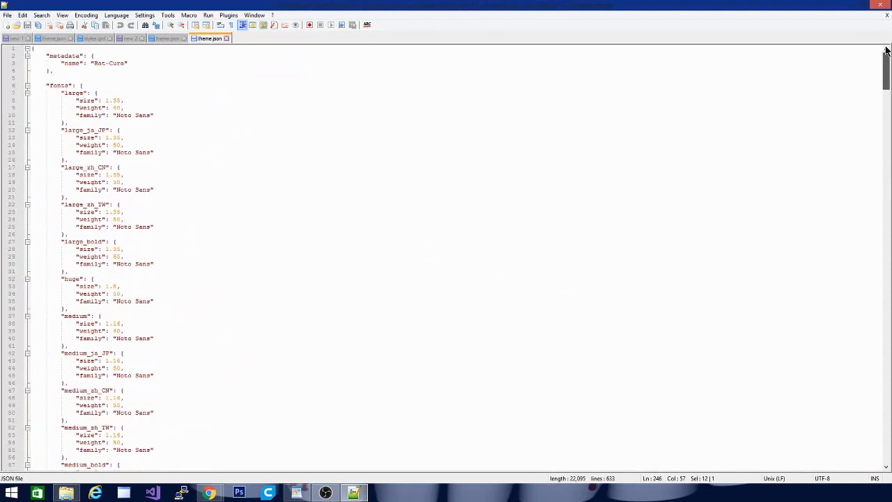
click(857, 5)
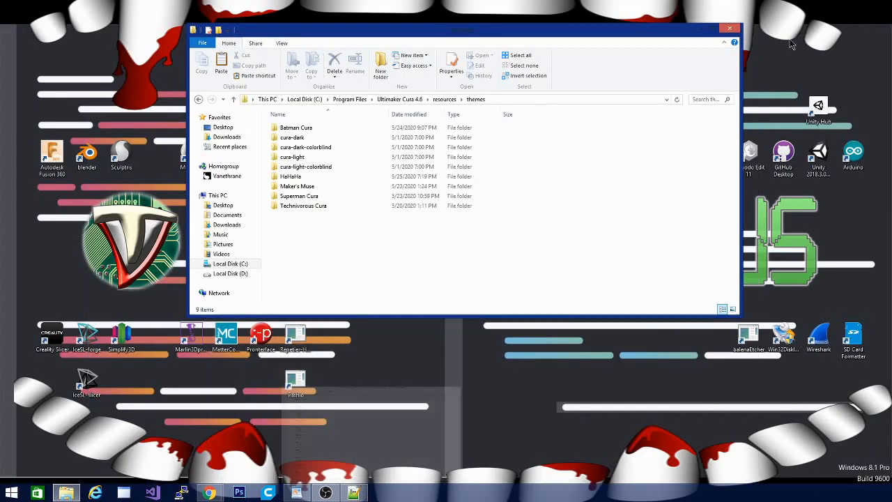
Open the theme JSON file from the HaHaHa folder in the text editor.
double_click(292, 177)
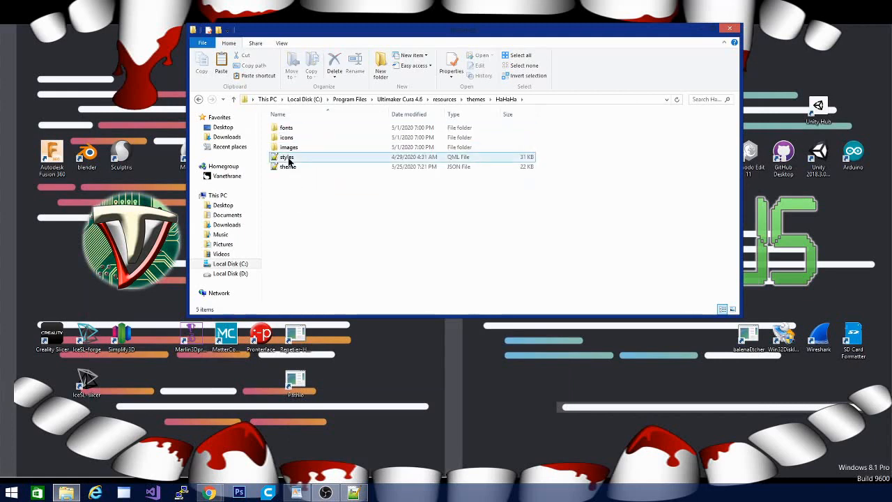
double_click(294, 167)
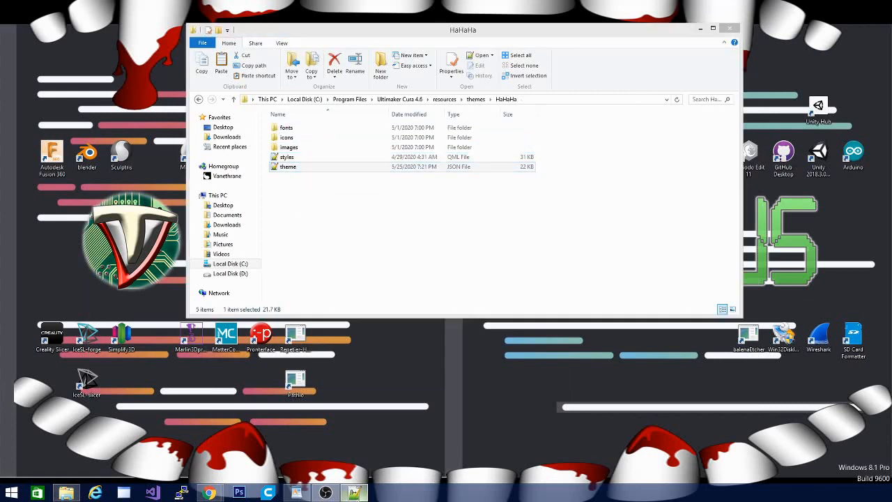
click(354, 493)
click(295, 244)
Examine the fonts section and the start of the colors section in the HaHaHa theme.json.
scroll(267, 247, down, 9)
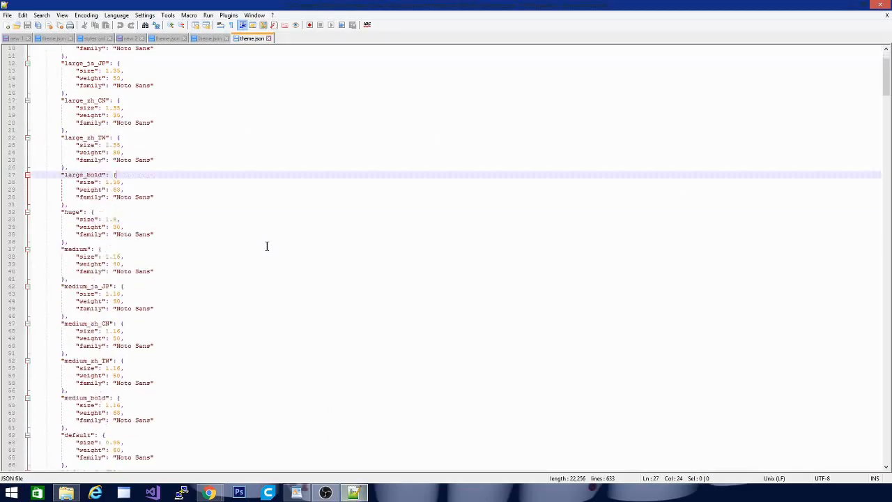
scroll(255, 237, down, 19)
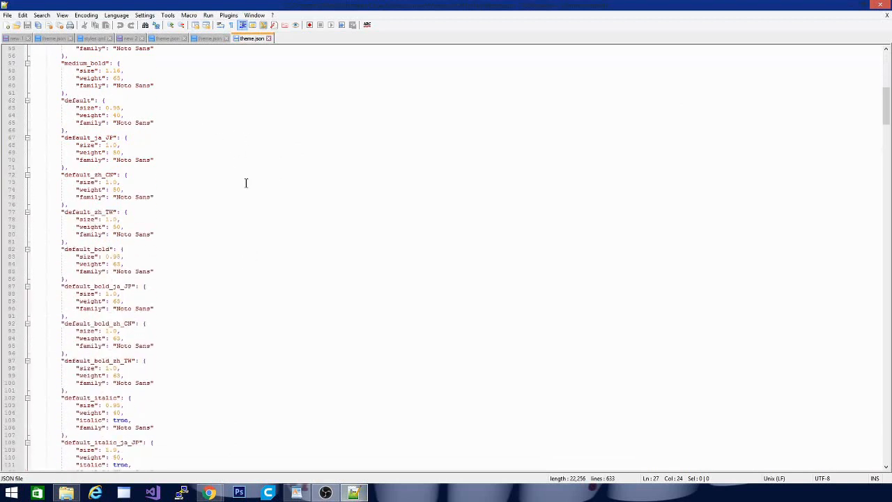
scroll(329, 388, down, 12)
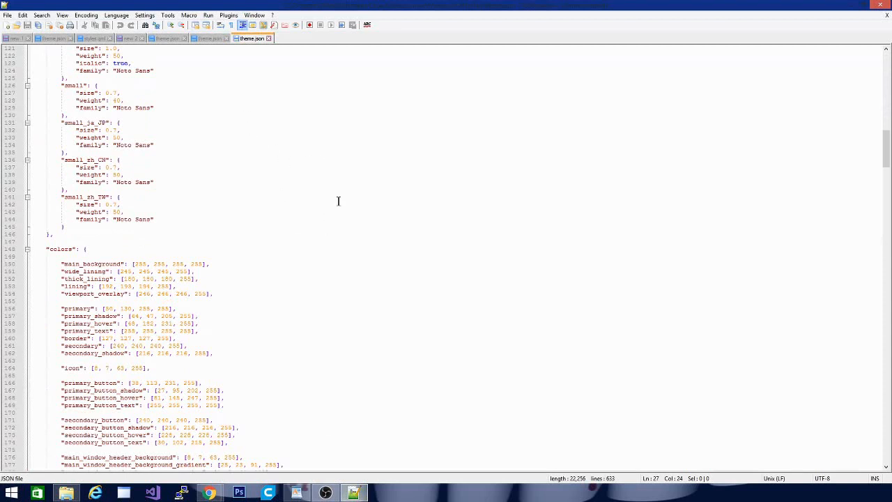
scroll(327, 349, down, 4)
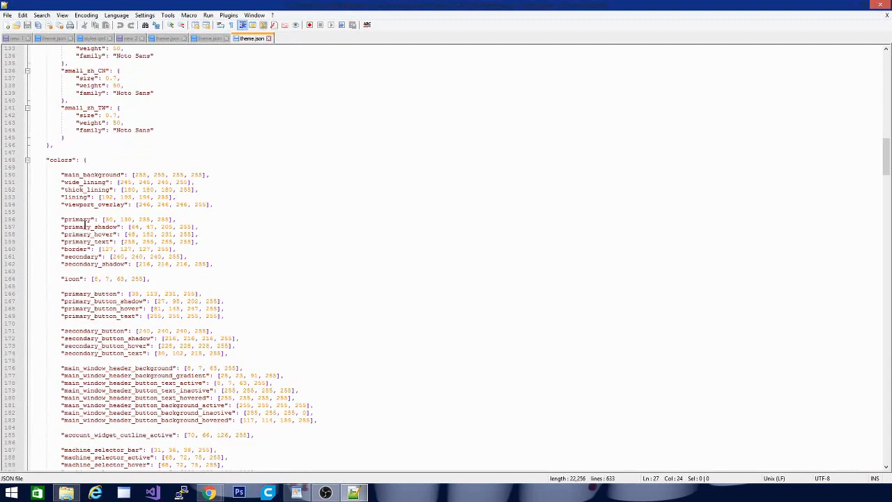
click(371, 258)
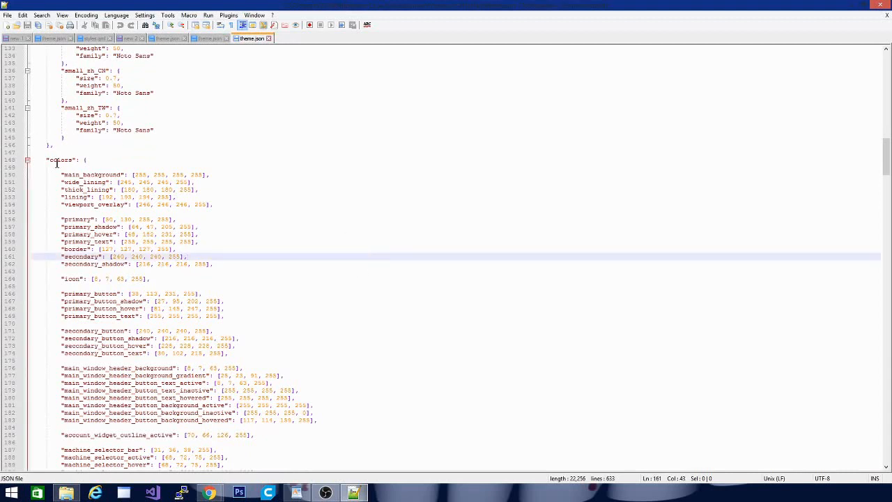
scroll(174, 230, down, 1)
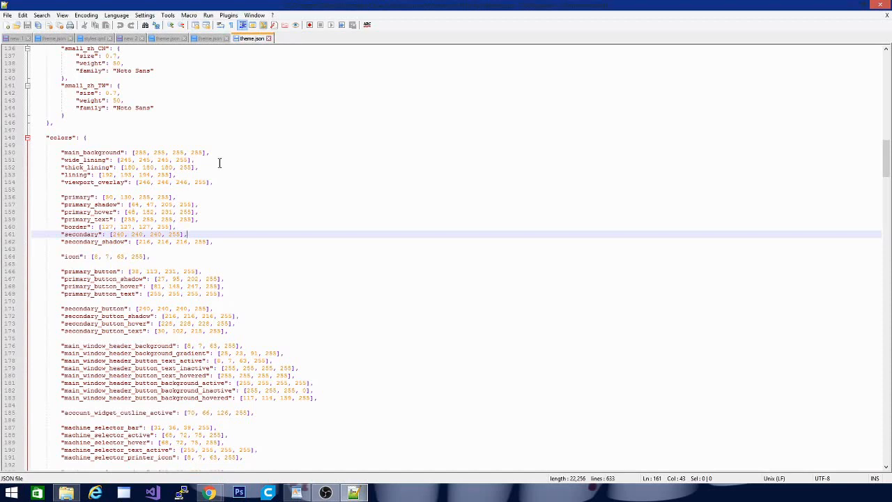
scroll(305, 304, up, 12)
scroll(305, 304, up, 5)
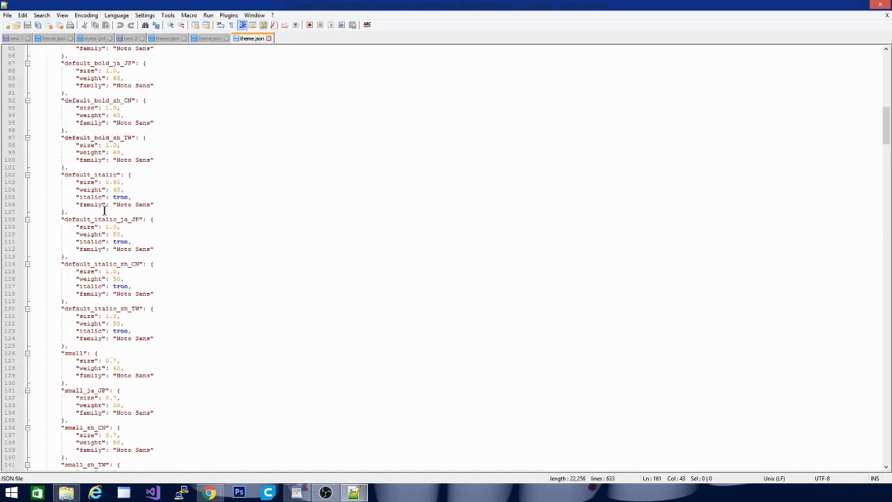
scroll(247, 282, down, 1)
scroll(247, 282, down, 3)
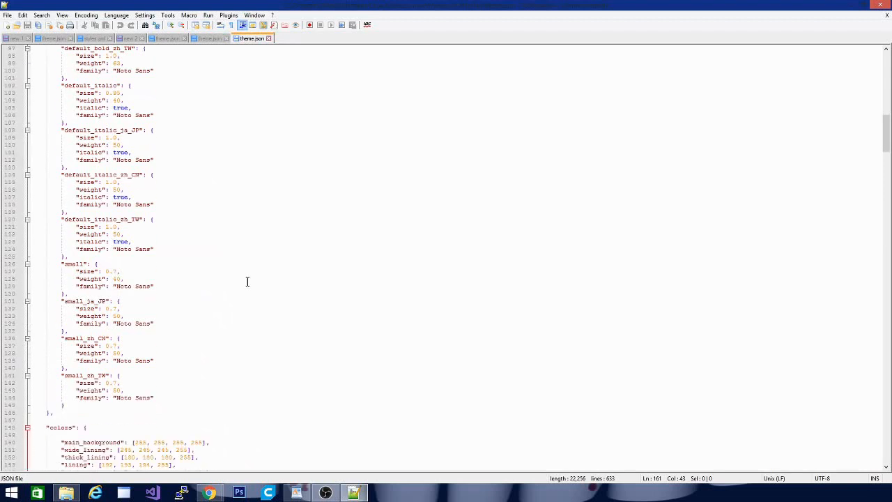
scroll(247, 281, down, 2)
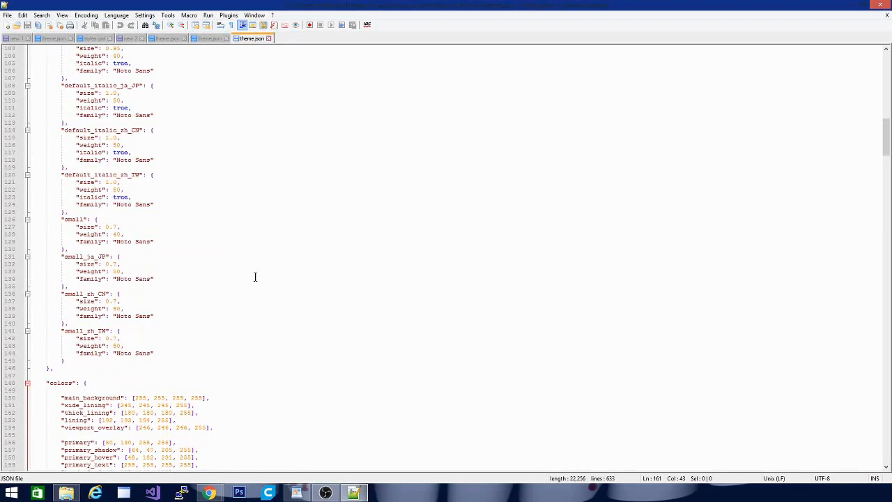
scroll(255, 277, down, 3)
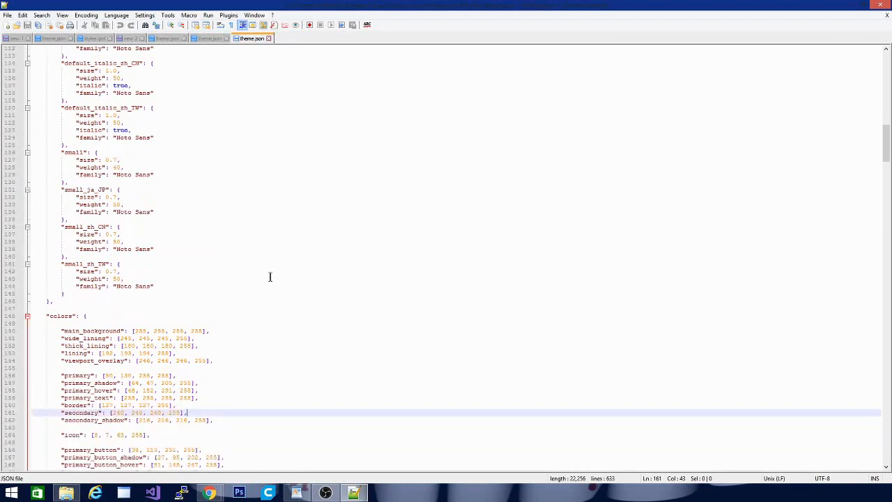
scroll(270, 276, down, 5)
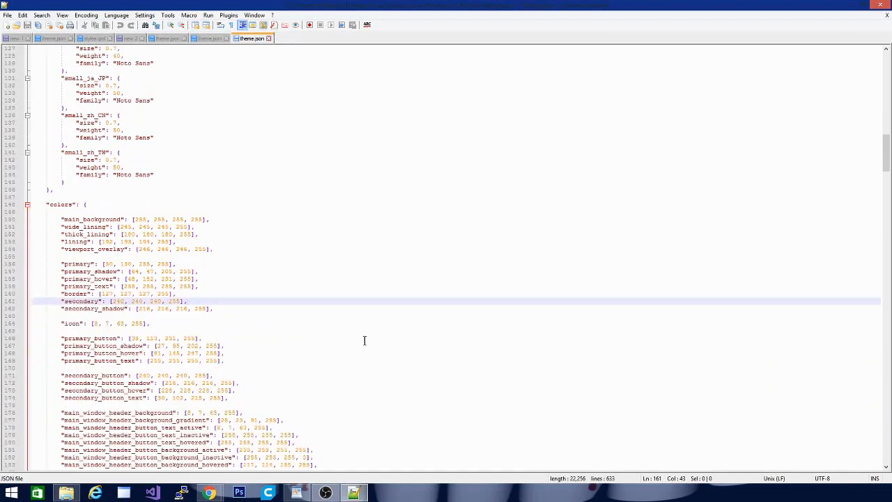
scroll(364, 340, down, 5)
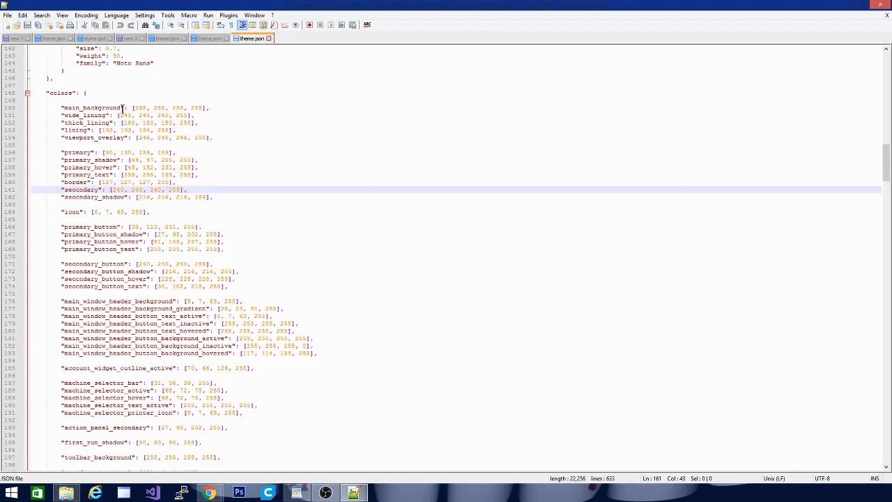
Change the RGB part of main_background in the colors section to 255,0,0 and save theme.json.
drag(134, 108, 182, 107)
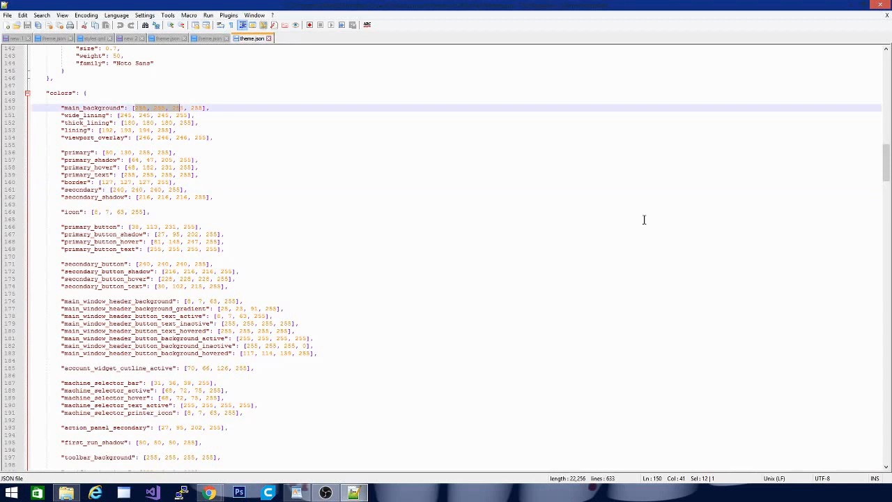
key(Delete)
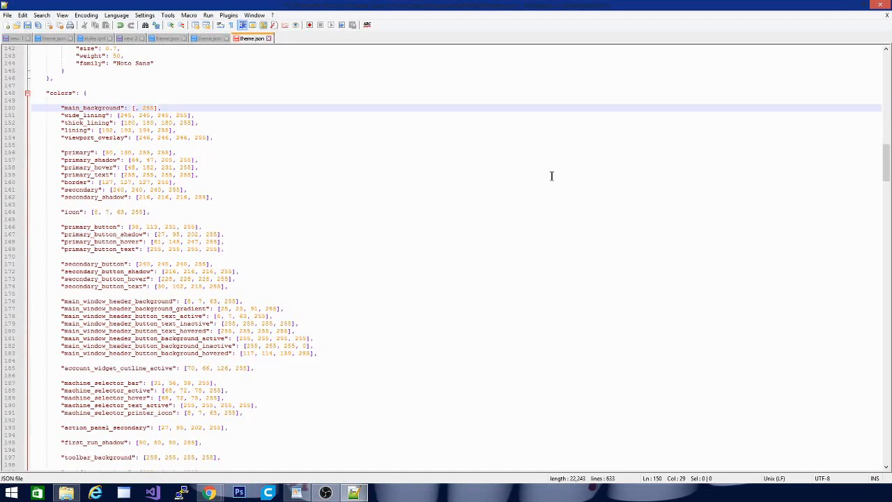
text(255,0,0)
scroll(551, 176, up, 1)
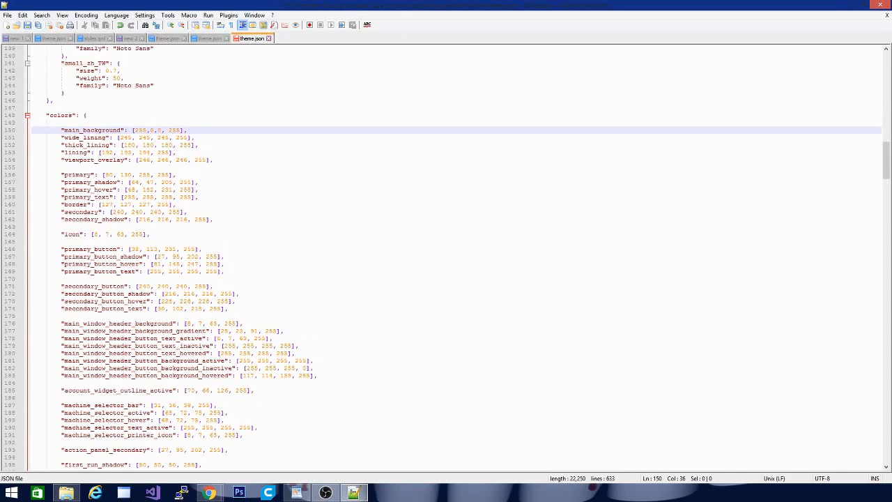
click(28, 27)
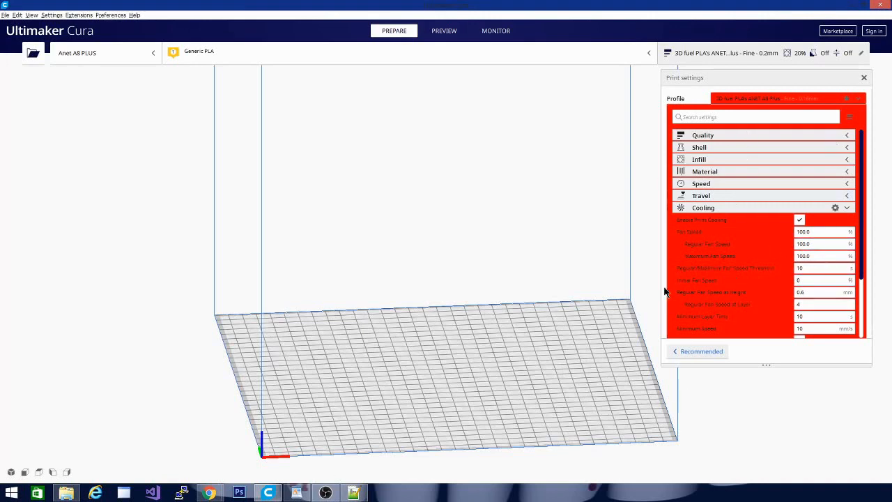
Arrange the theme.json editor and the browser's RGB color picker as smaller windows side by side over Cura.
click(354, 495)
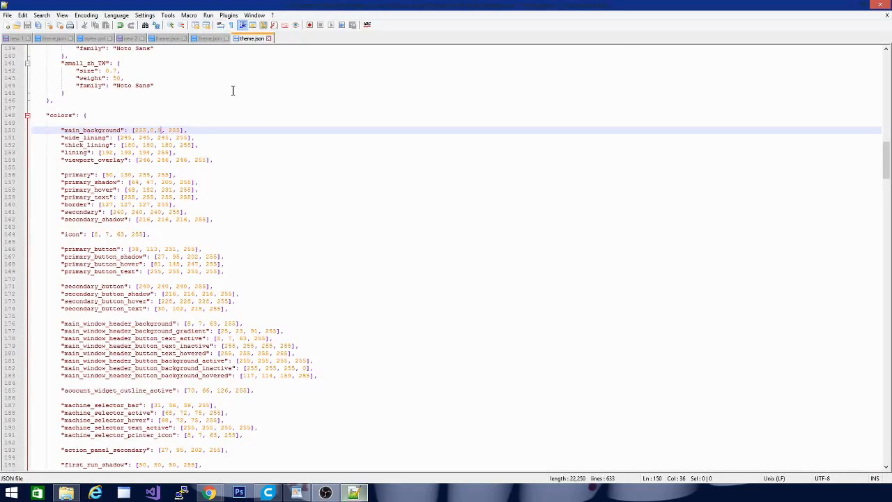
drag(644, 6, 312, 121)
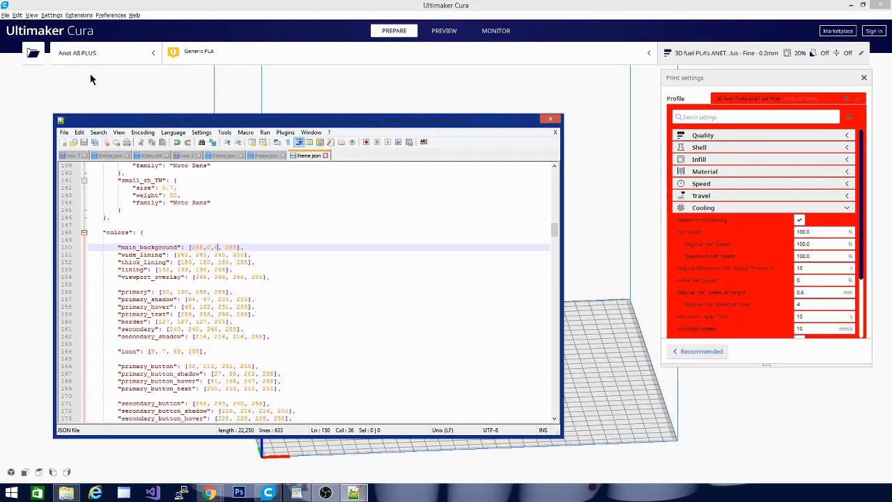
mouse_move(217, 495)
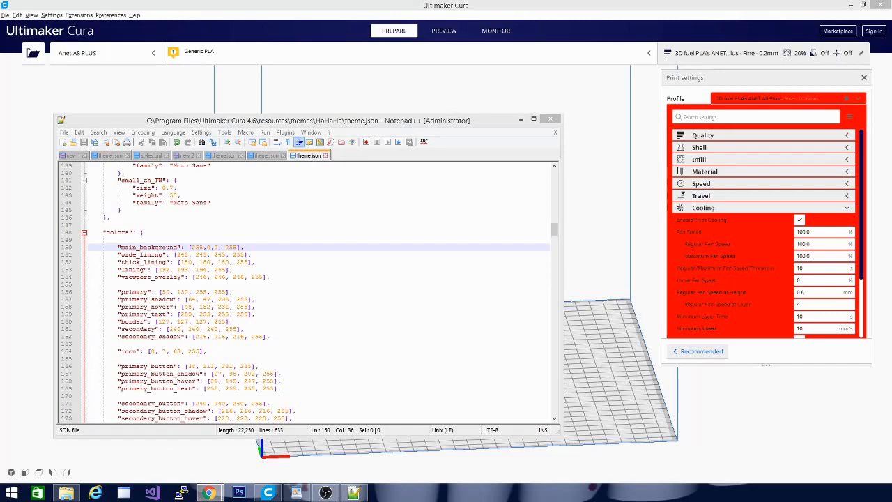
drag(0, 56, 742, 42)
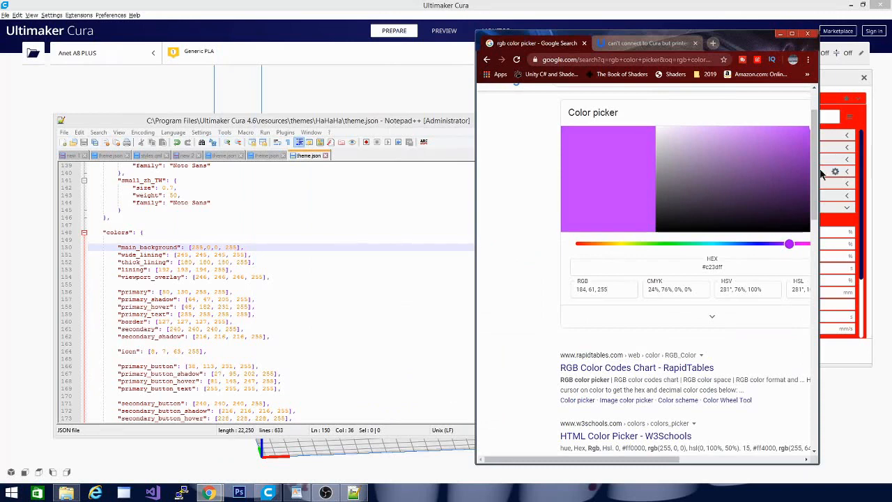
Pick a purple of RGB 119, 39, 156 in the color picker and copy its RGB value.
drag(813, 167, 816, 140)
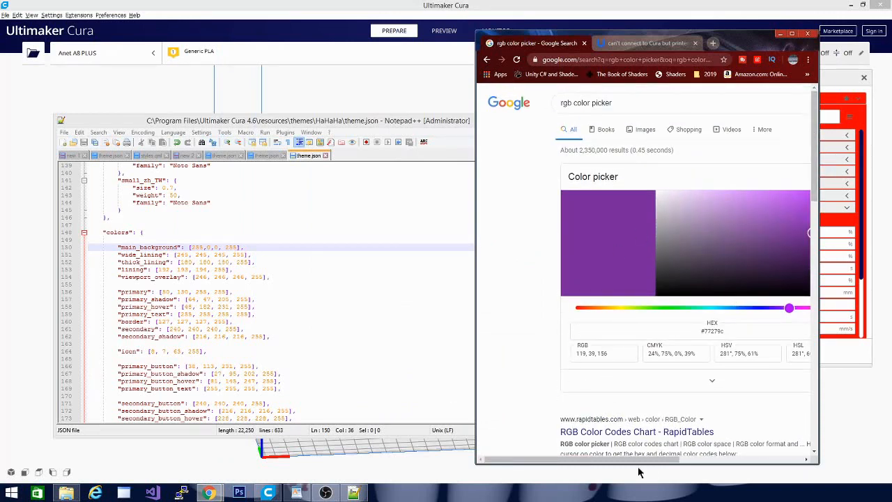
drag(627, 461, 667, 455)
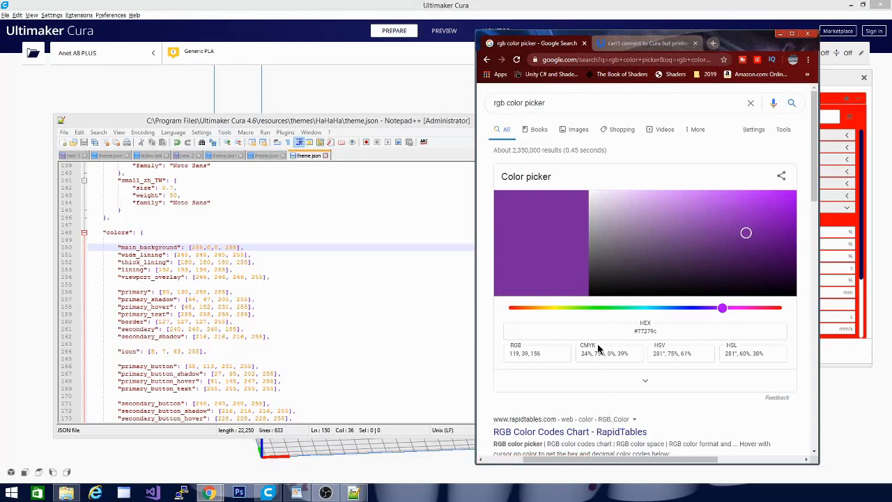
click(544, 354)
key(ctrl+c)
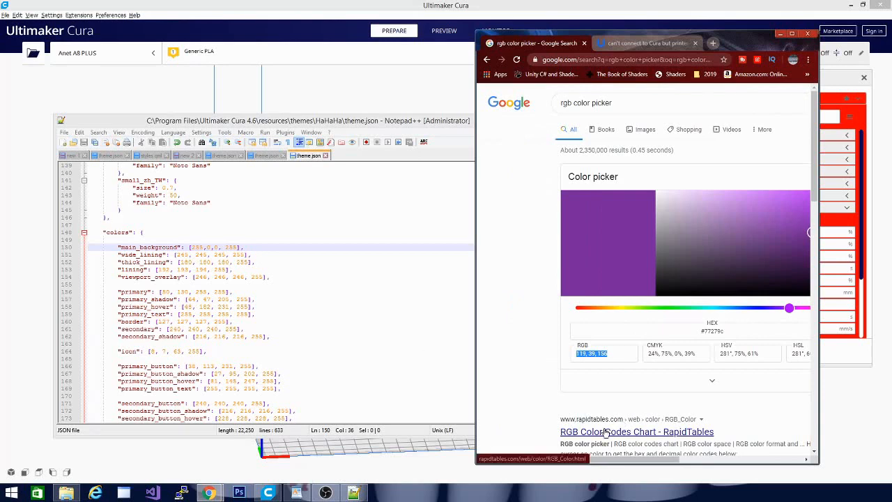
click(153, 231)
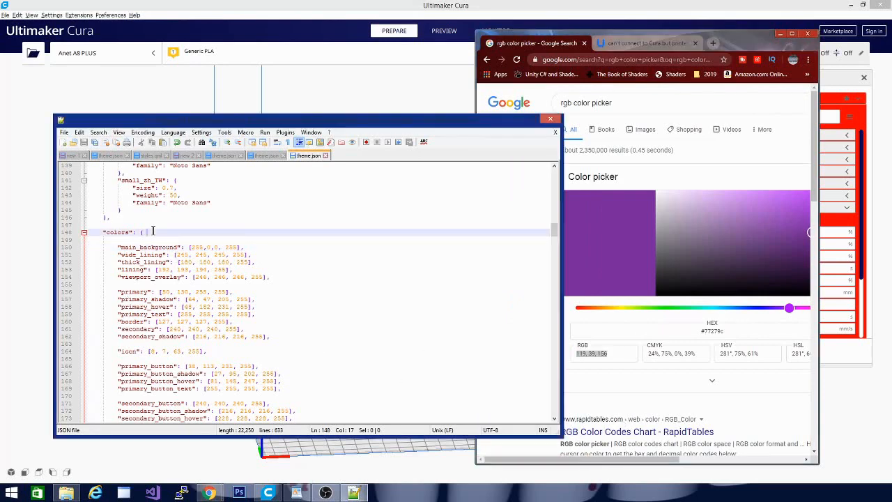
key(ctrl+v)
drag(179, 233, 146, 235)
key(ctrl+c)
key(Delete)
Add the line "purple(joker) 119, 39, 156" below the superman colors in the new 2 notes file.
click(180, 156)
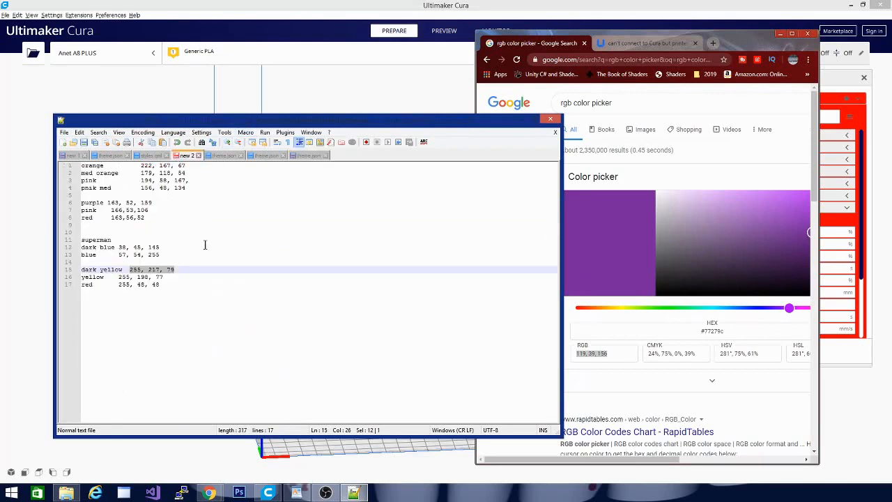
click(207, 285)
key(Return)
key(Return)
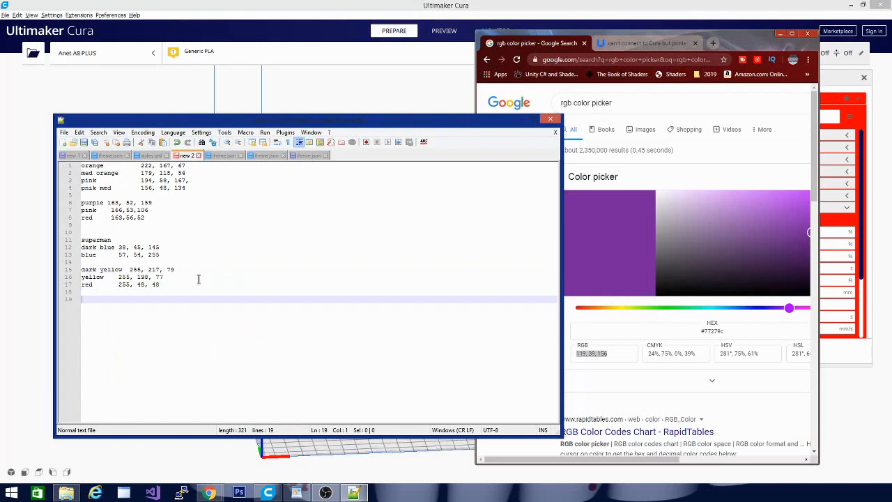
text(pu)
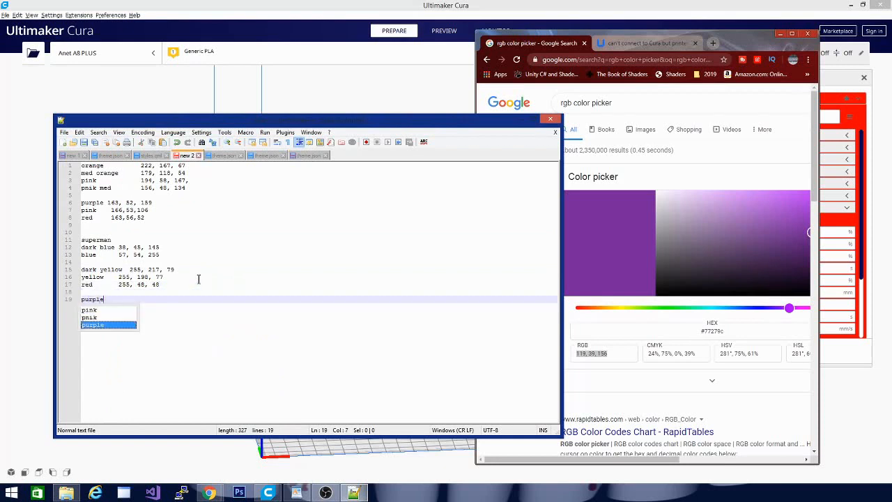
text(rple )
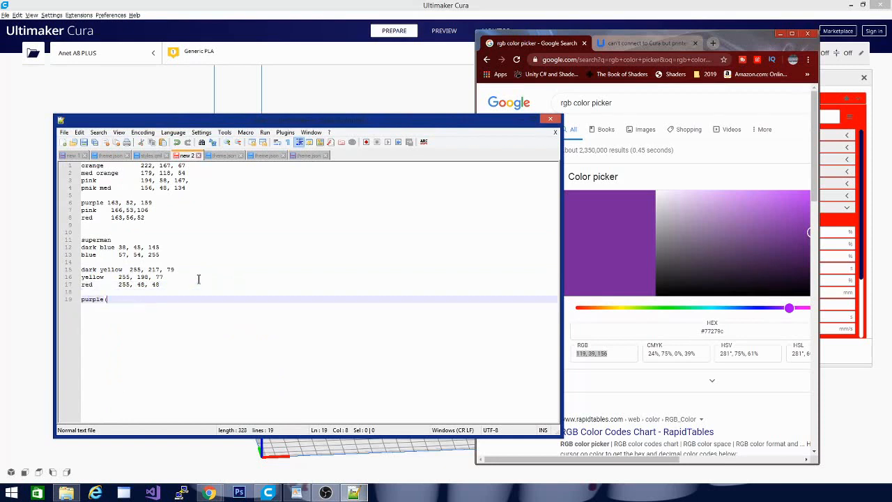
text(11)
key(ctrl+v)
Pick a green of RGB 74, 191, 55 in the color picker and paste it as main_background's RGB part in the HaHaHa theme.json.
click(299, 156)
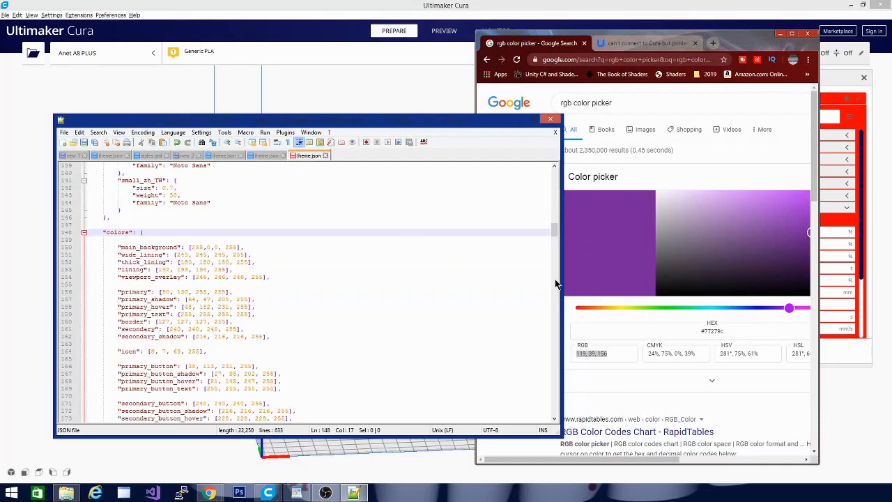
click(661, 310)
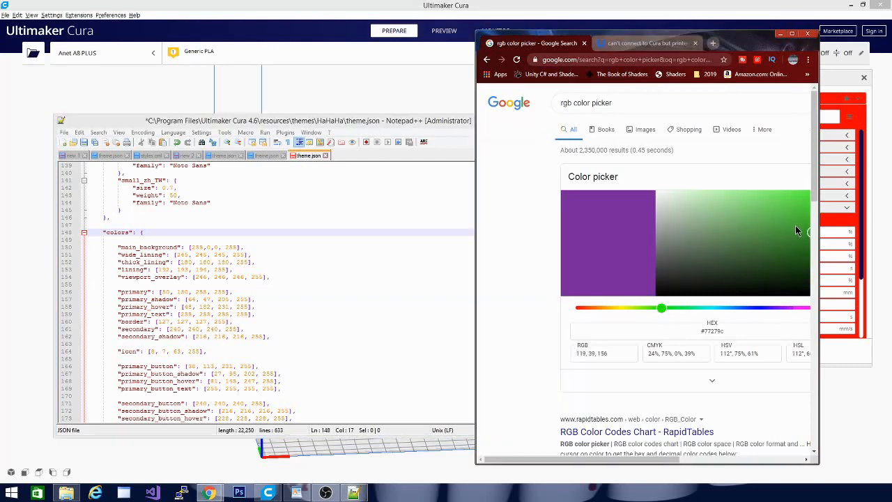
mouse_move(795, 225)
mouse_down()
mouse_move(812, 221)
mouse_move(804, 219)
mouse_up()
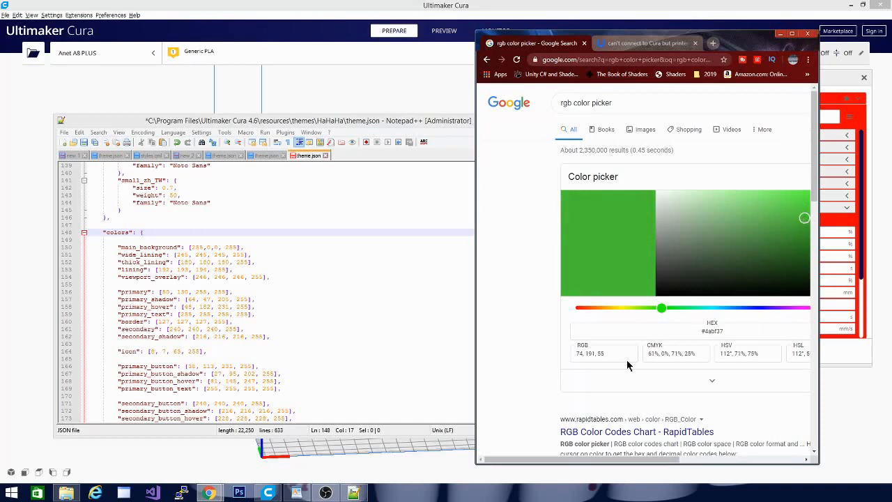
drag(615, 354, 507, 360)
key(ctrl+c)
drag(193, 247, 220, 247)
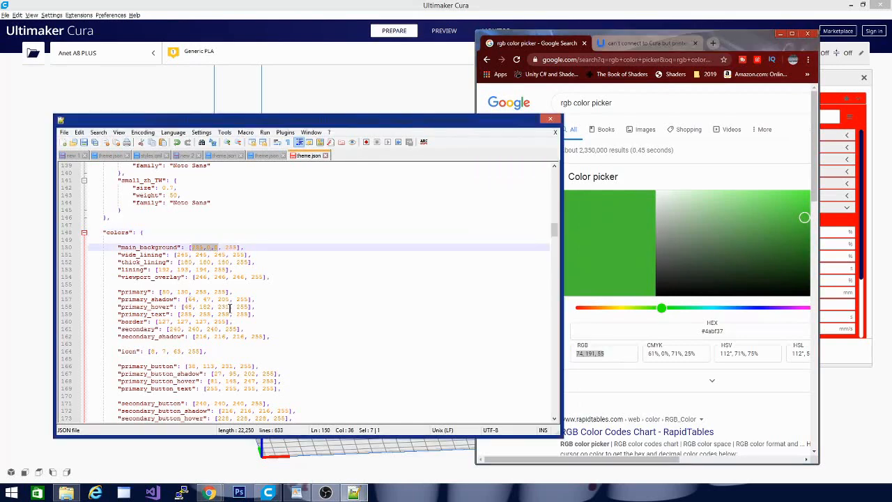
key(ctrl+v)
Add the line "green 74, 191, 55" below purple(joker) in the new 2 notes and copy the purple's RGB values.
click(265, 153)
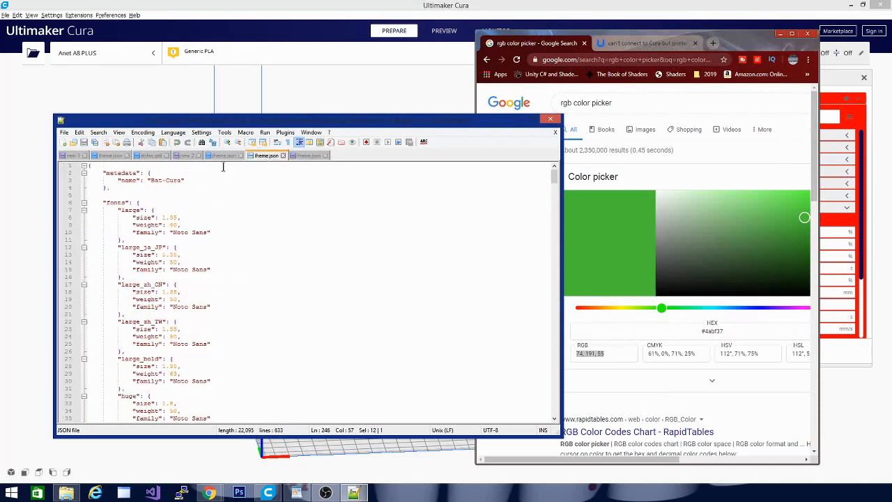
click(185, 156)
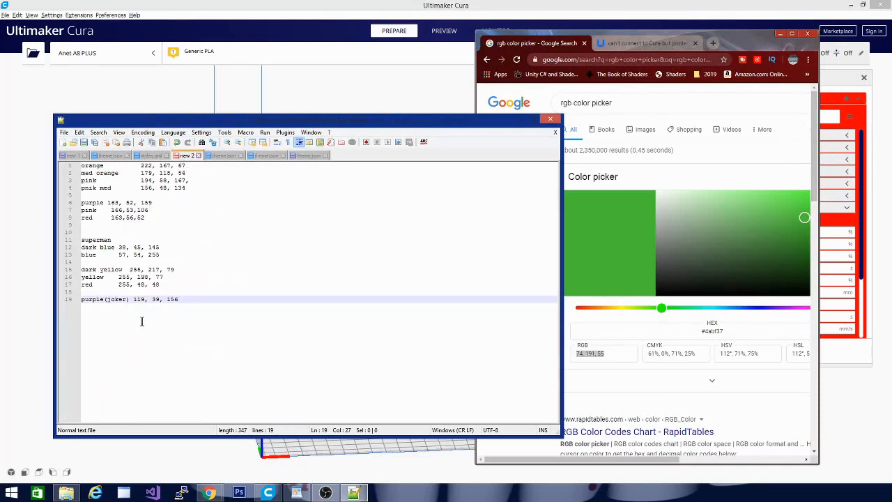
key(End)
key(Return)
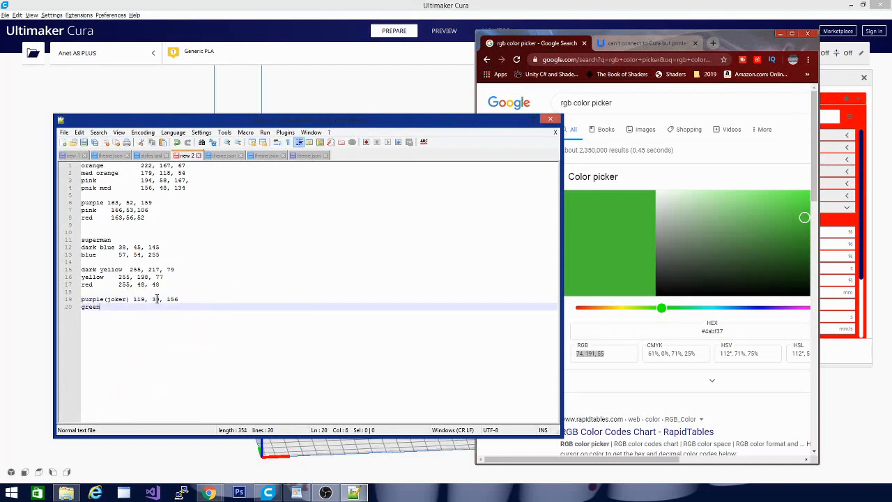
text(green)
key(ctrl+v)
drag(132, 299, 178, 299)
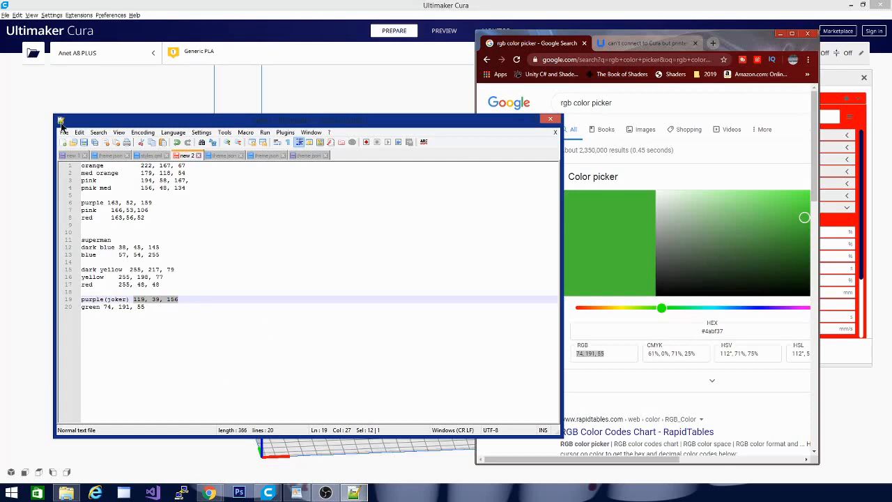
Examine the colors section of the HaHaHa theme.json from main_background down to the viewport, buildplate, model and layerview entries.
click(309, 156)
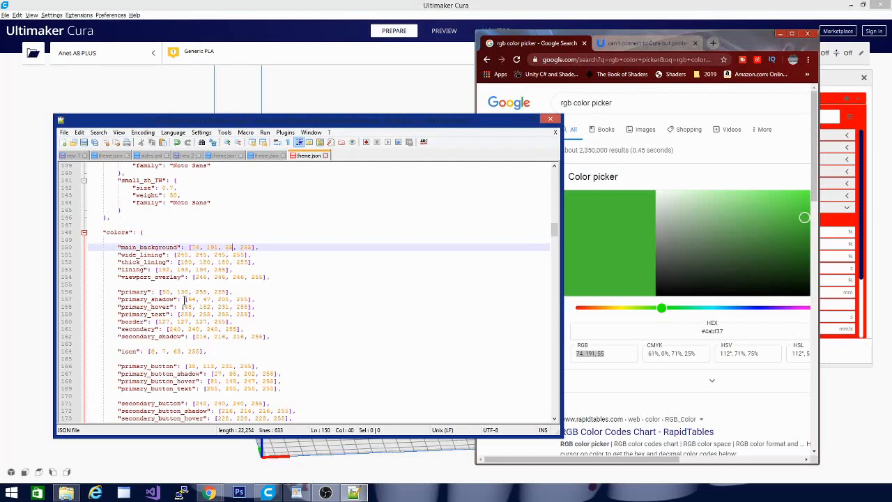
click(310, 322)
scroll(311, 323, down, 3)
scroll(311, 323, down, 4)
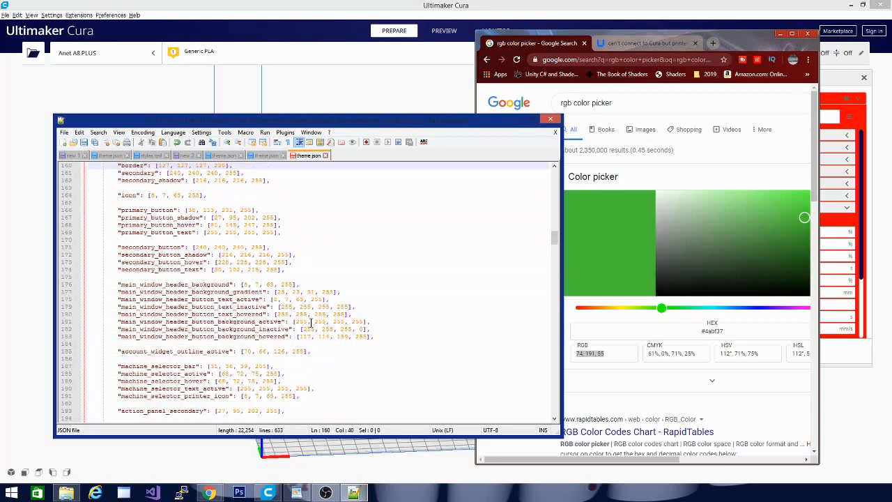
scroll(305, 328, up, 3)
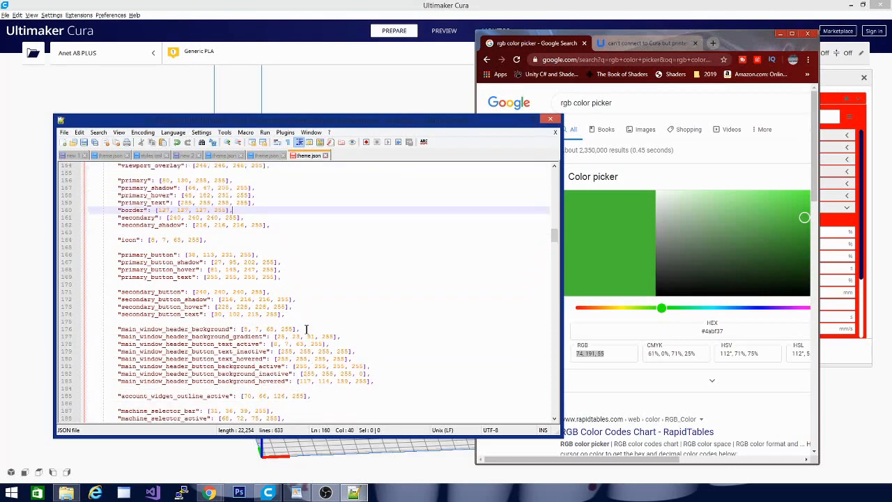
scroll(305, 329, down, 3)
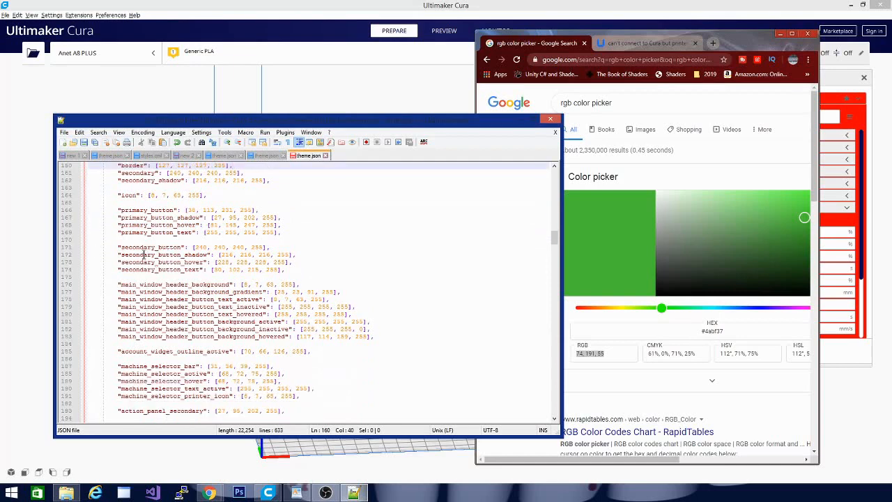
scroll(221, 267, down, 3)
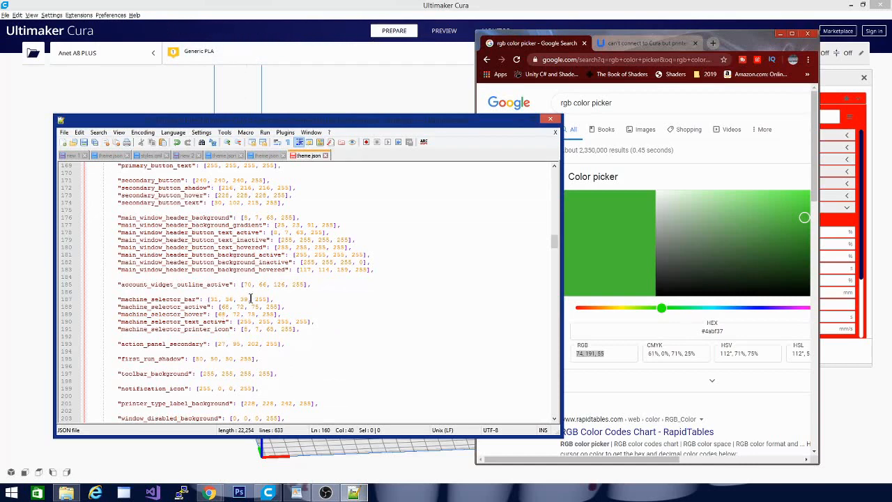
scroll(250, 298, down, 2)
scroll(250, 298, down, 3)
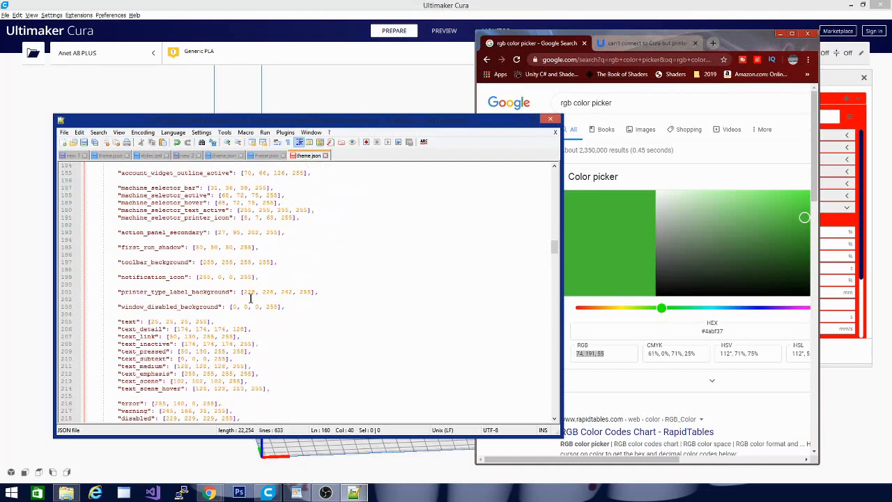
scroll(250, 298, down, 5)
scroll(251, 293, down, 5)
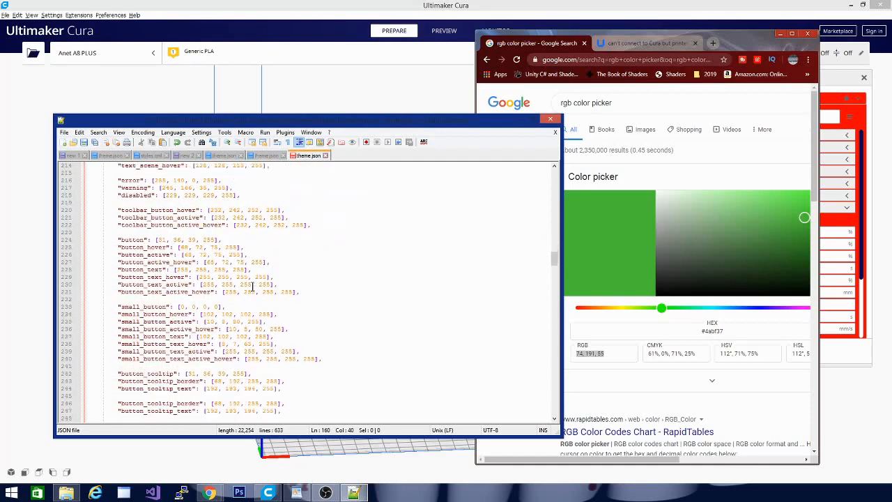
scroll(252, 283, down, 15)
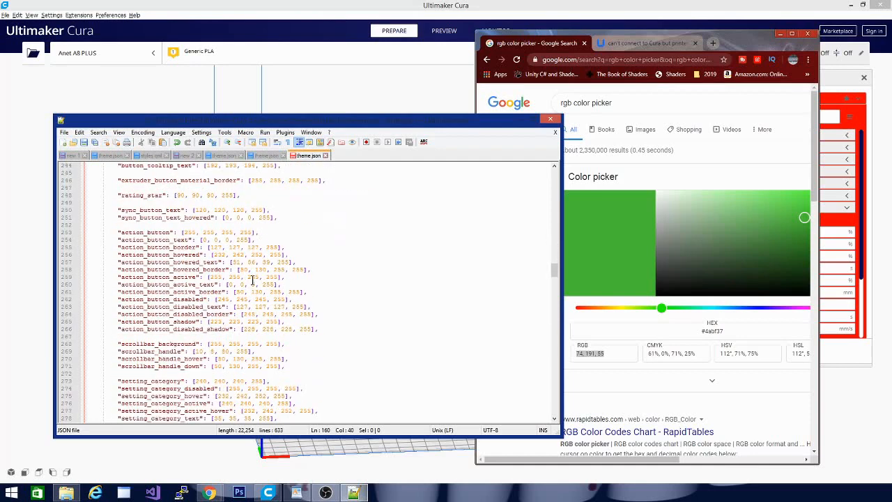
scroll(252, 280, down, 20)
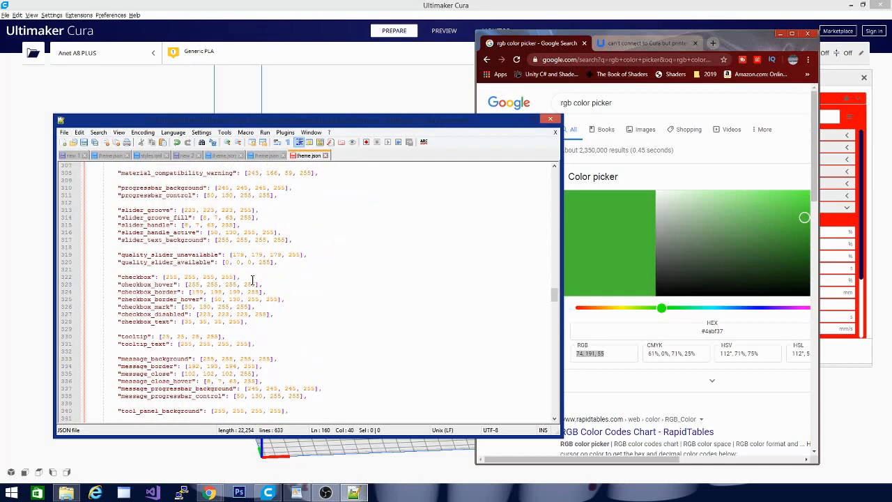
scroll(252, 280, down, 4)
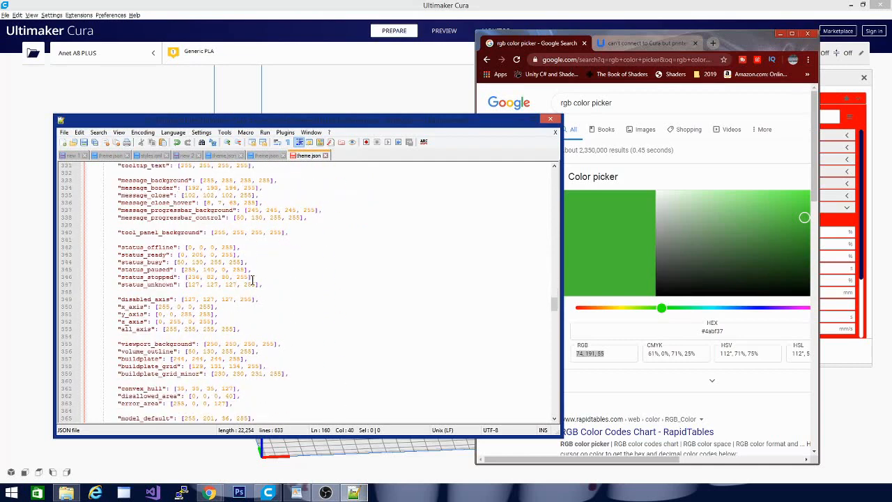
scroll(253, 279, down, 6)
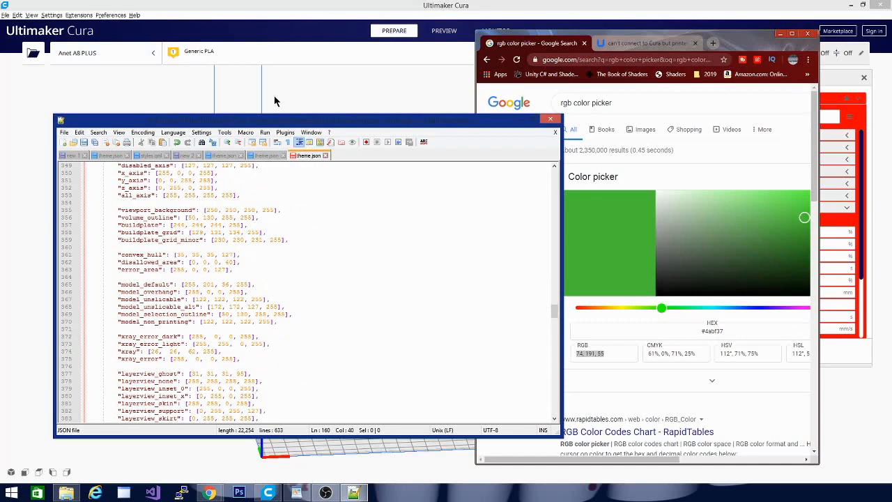
Switch to Cura and view its Preview and Monitor stages, returning to the Prepare stage.
click(737, 3)
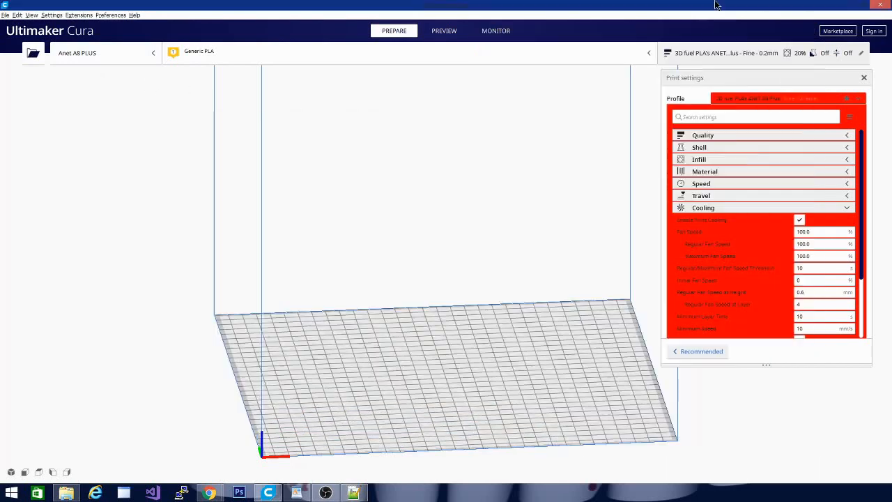
click(445, 33)
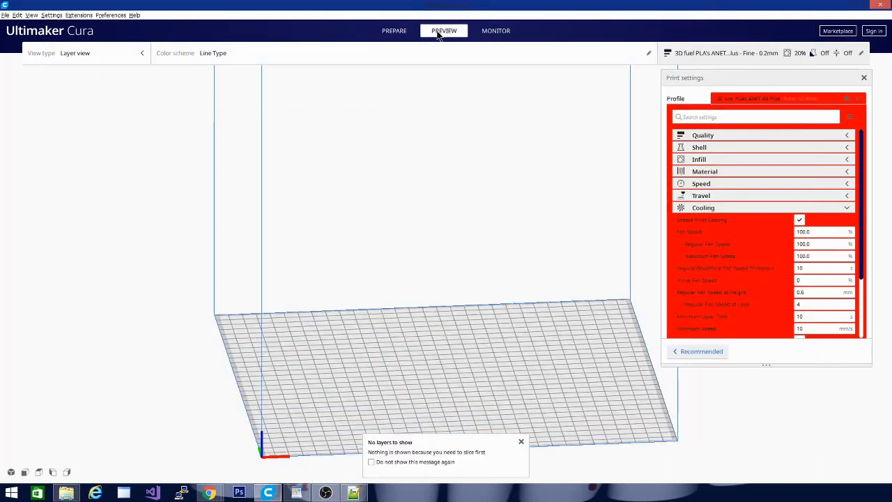
click(503, 31)
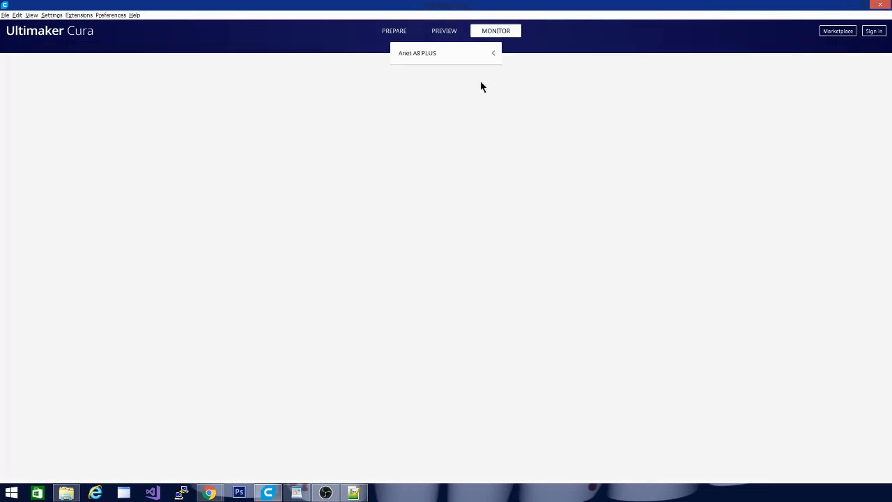
click(397, 32)
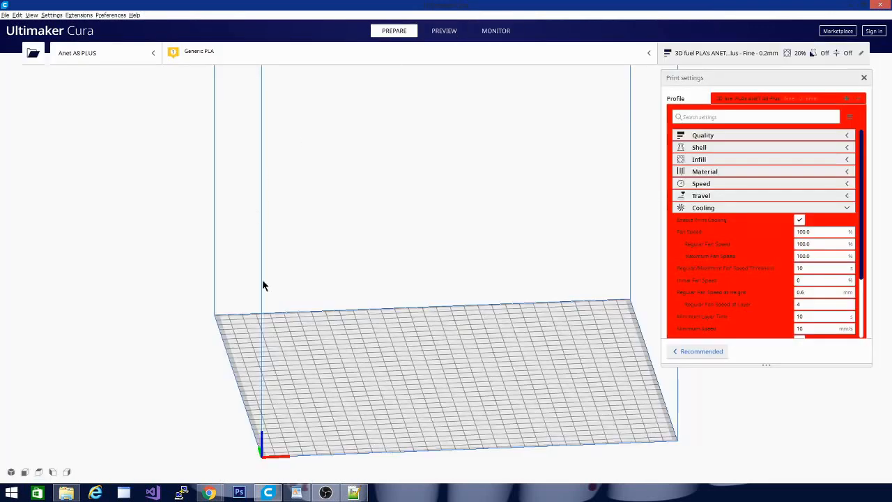
Switch to Notepad++ and set the RGB parts of buildplate and volume_outline in theme.json to the copied purple 119, 39, 156.
click(353, 493)
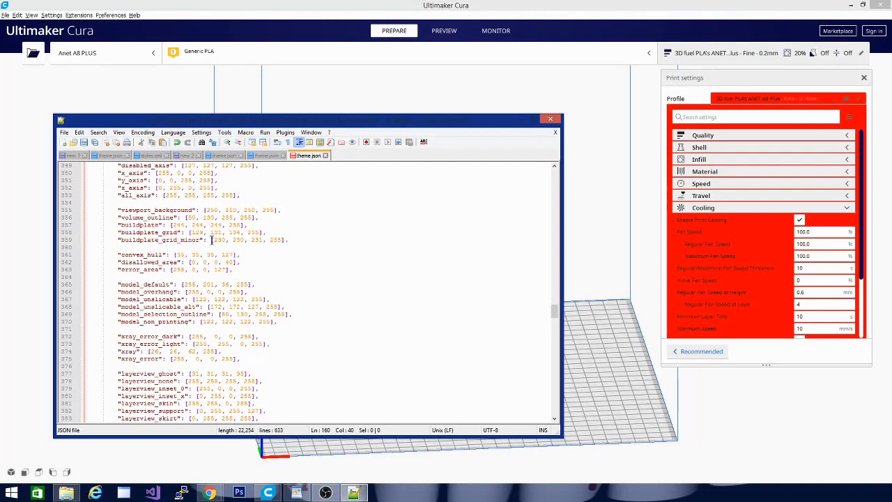
drag(173, 227, 221, 227)
key(ctrl+v)
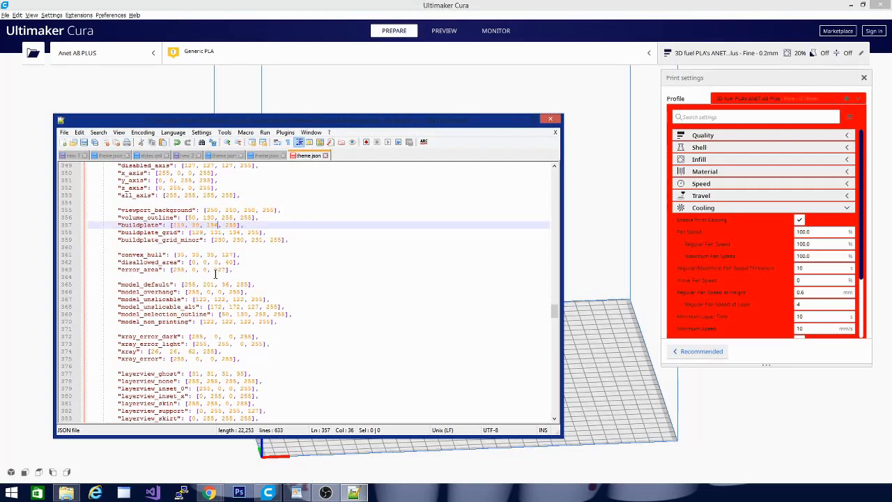
click(189, 217)
drag(194, 218, 231, 218)
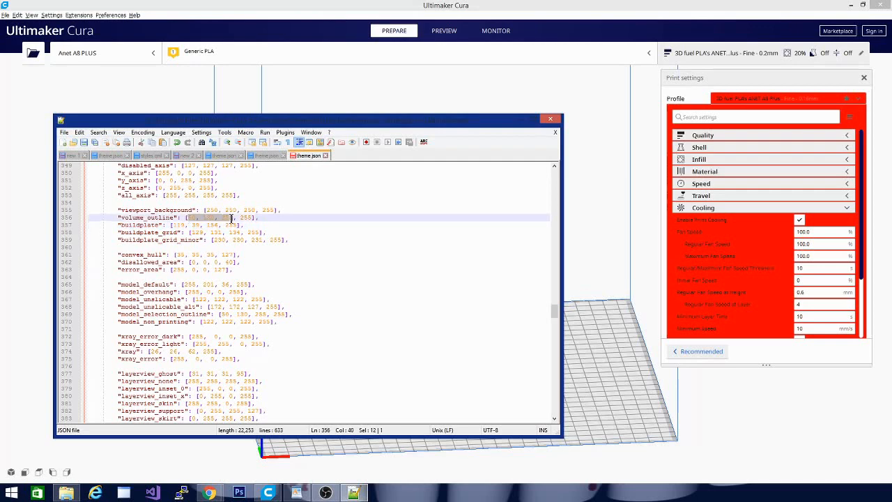
text(119, 39, 156)
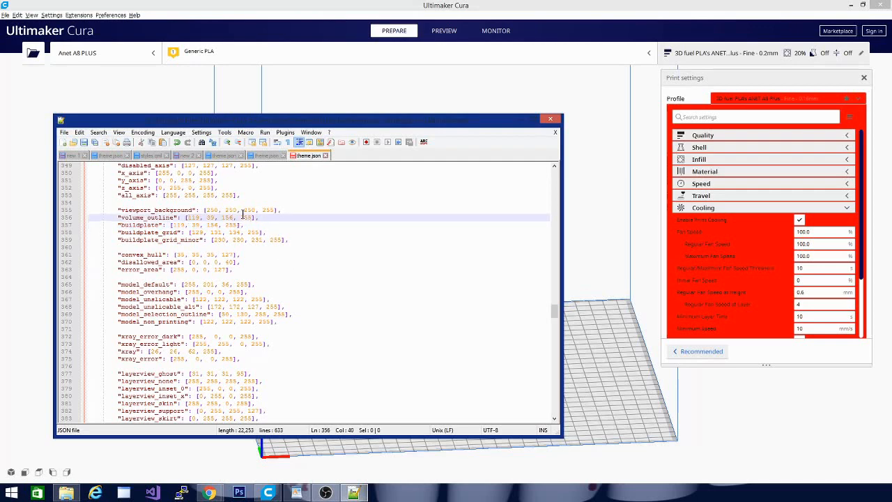
Set volume_outline's alpha to 200 and viewport_background's RGB parts to 0,0,0 in theme.json.
drag(240, 218, 252, 222)
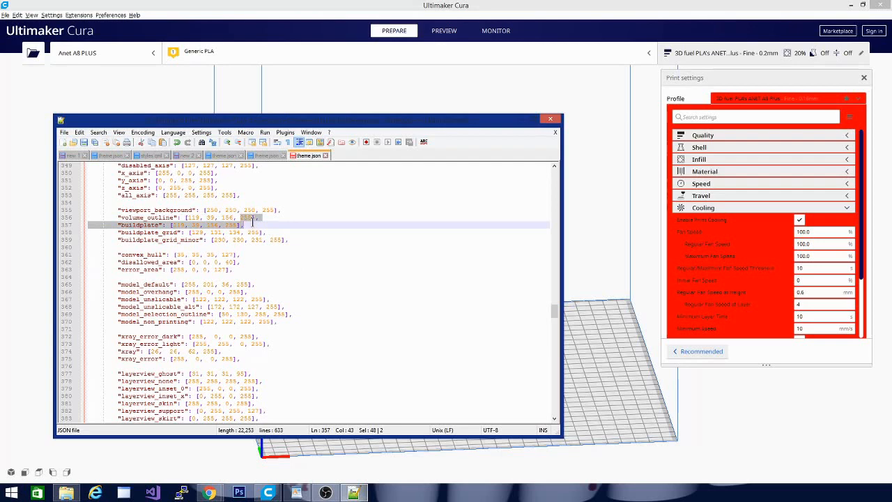
double_click(245, 218)
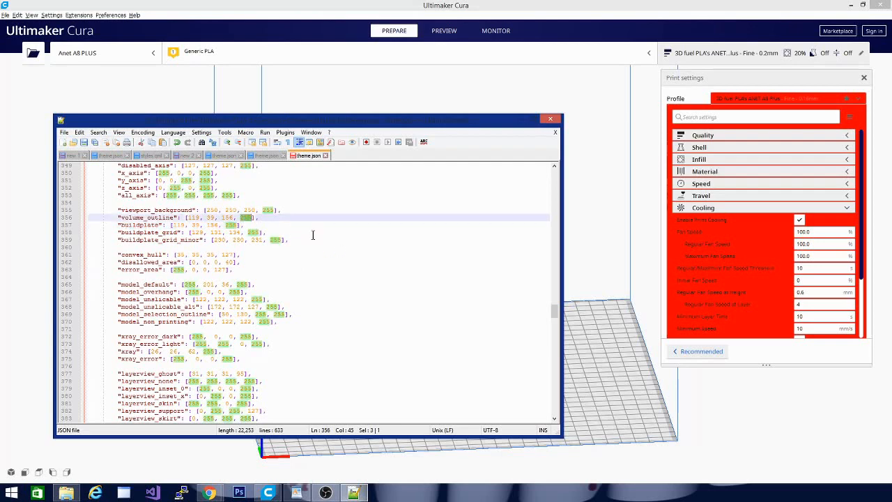
text(200)
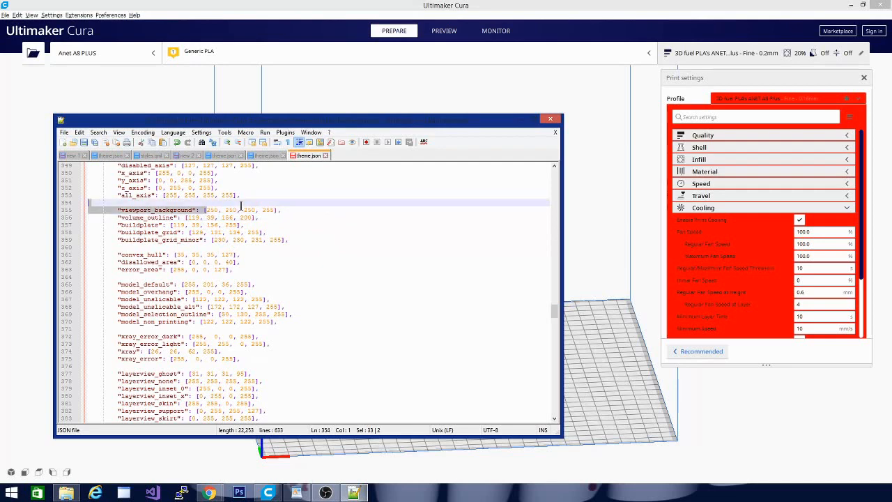
drag(206, 210, 256, 210)
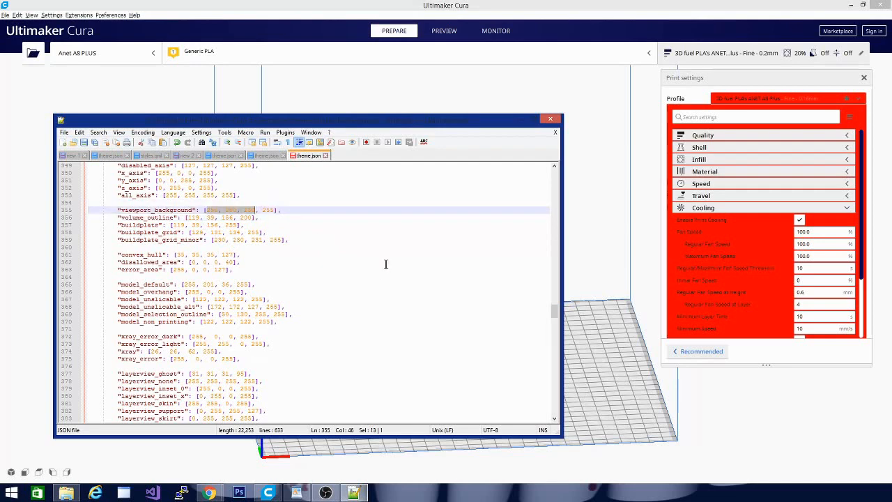
text(0,0,0)
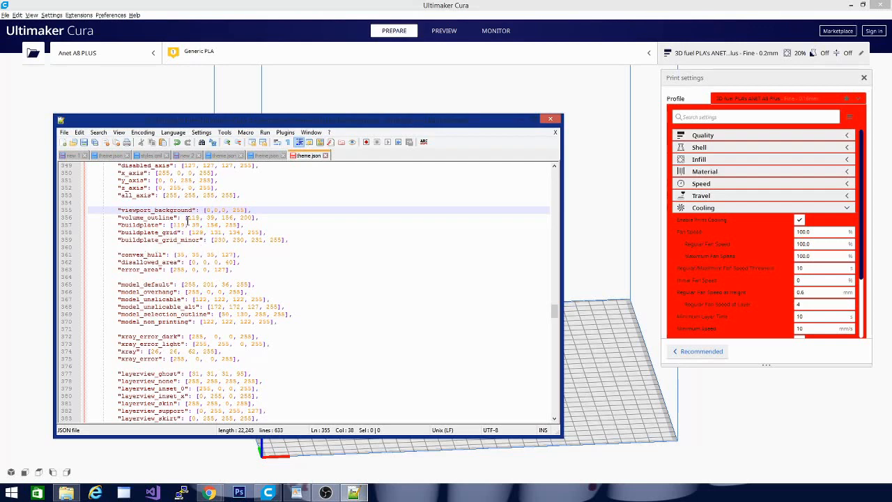
Copy the purple 119, 39, 156 from volume_outline and use it as the RGB parts of buildplate_grid_minor.
drag(186, 220, 232, 222)
key(ctrl+c)
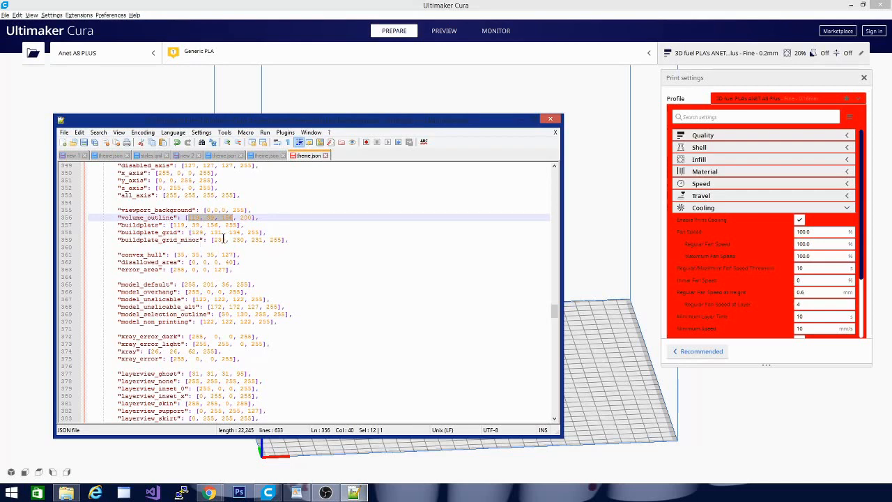
click(212, 240)
drag(212, 239, 262, 241)
key(ctrl+v)
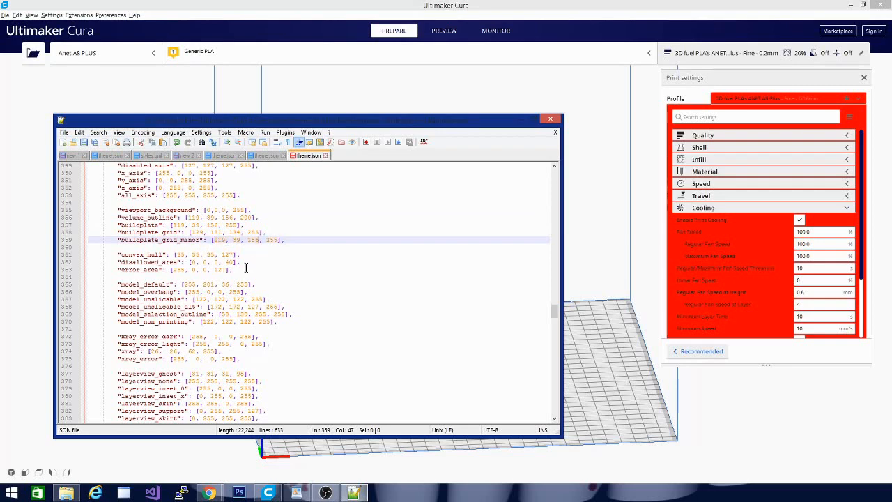
Copy the green 74, 191, 55 from the new 2 notes into the RGB parts of buildplate_grid and volume_outline in theme.json.
click(186, 155)
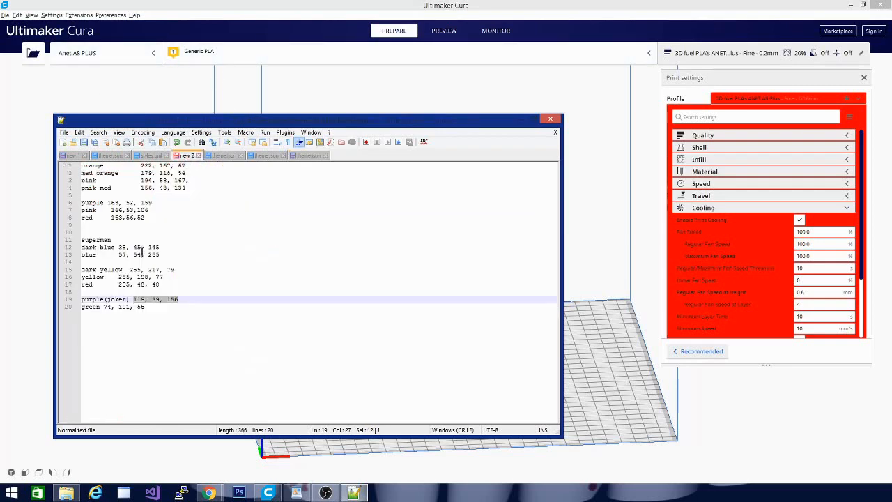
drag(104, 308, 152, 307)
key(ctrl+c)
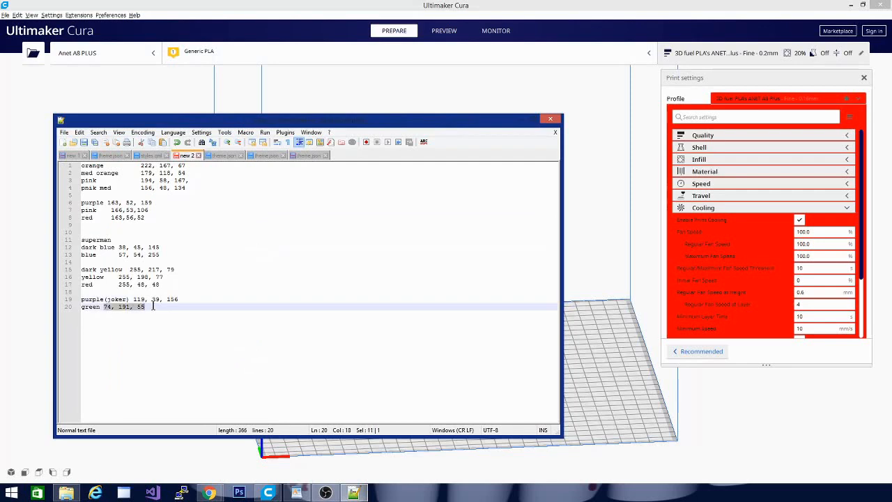
click(301, 156)
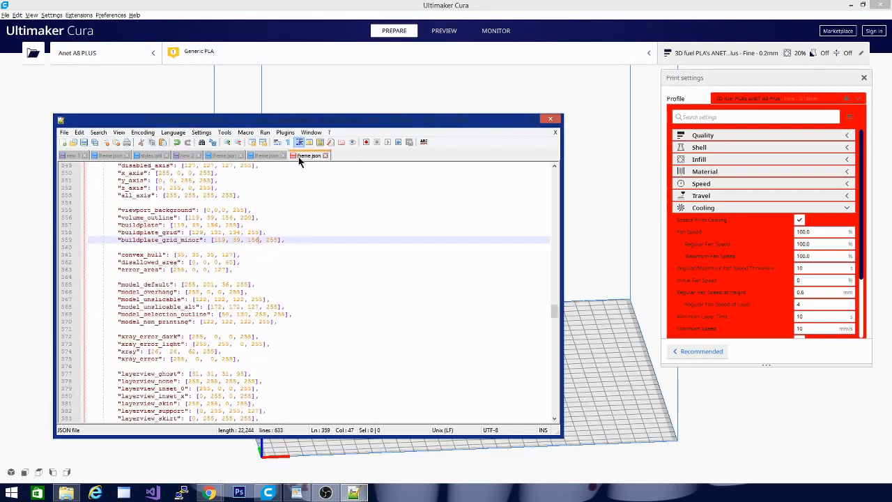
drag(191, 232, 240, 231)
key(ctrl+v)
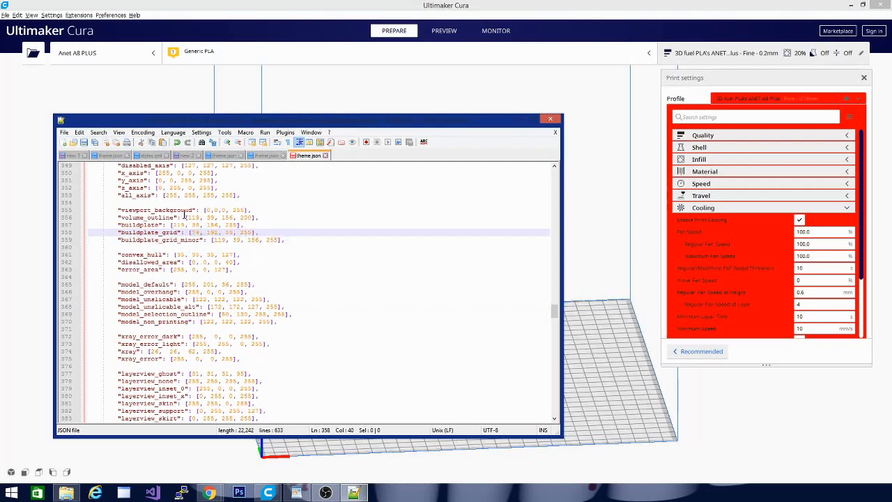
click(186, 218)
drag(186, 217, 230, 218)
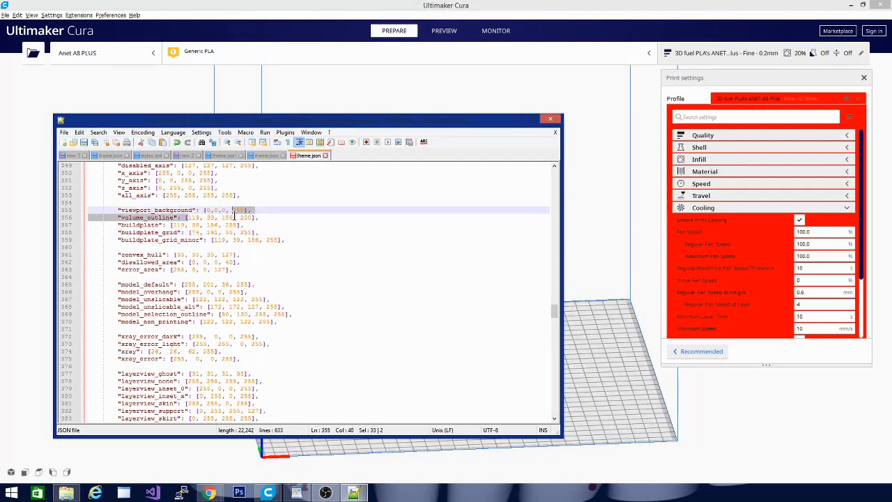
key(ctrl+v)
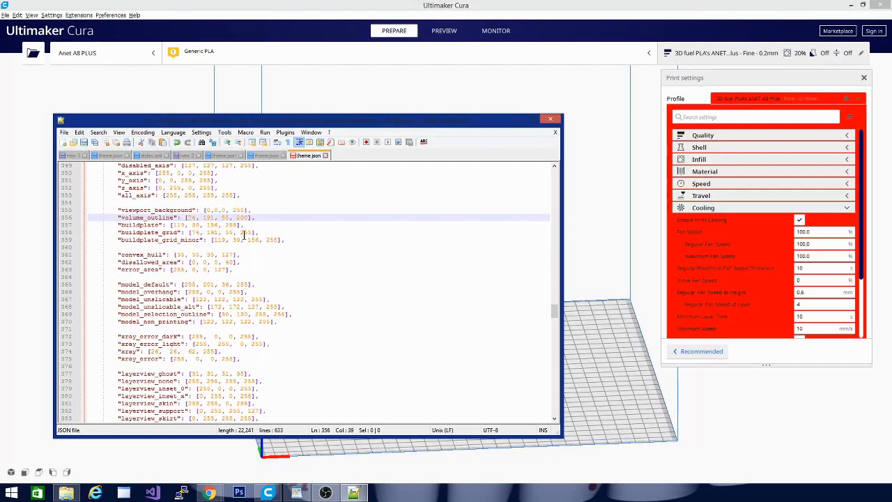
Switch to Cura and examine the build plate, its grid lines and the volume outline at different zoom levels.
drag(372, 125, 337, 75)
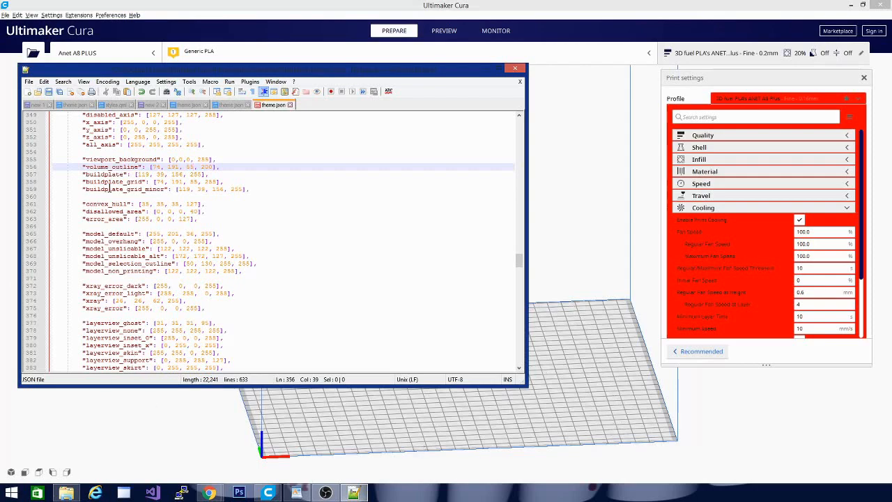
click(563, 440)
scroll(563, 440, down, 3)
scroll(460, 354, up, 5)
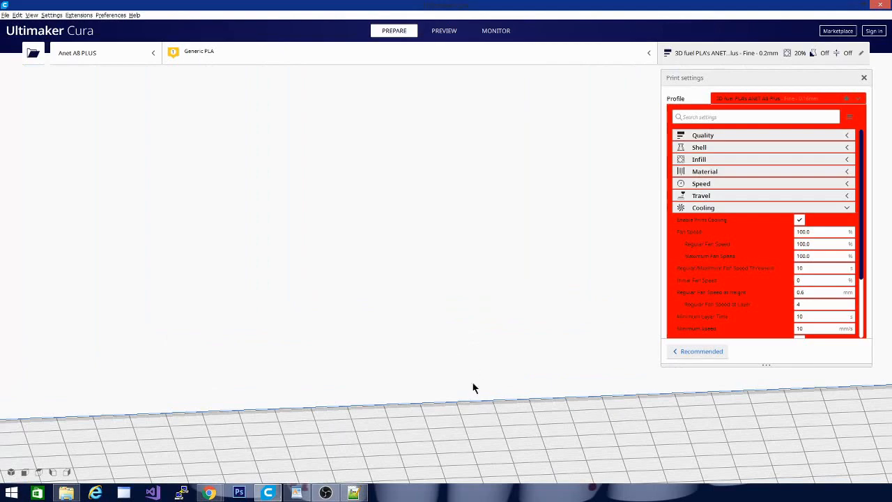
drag(474, 387, 424, 270)
scroll(425, 274, up, 5)
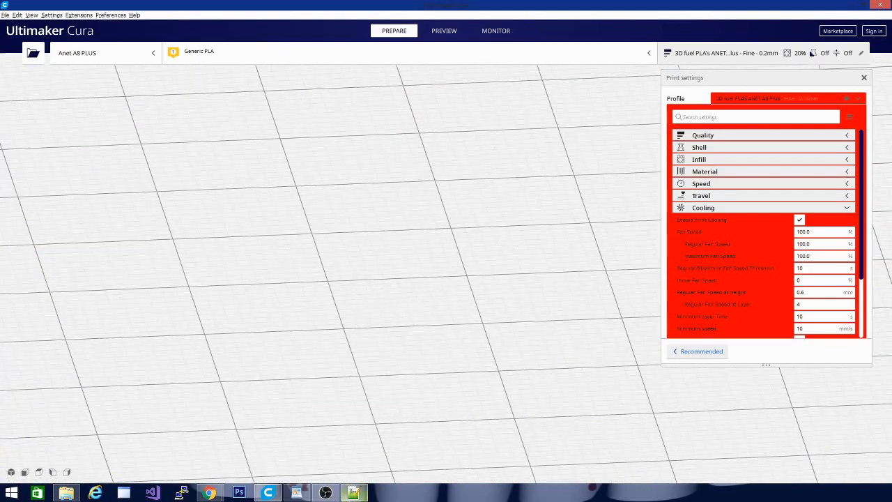
scroll(397, 395, down, 3)
scroll(397, 395, down, 5)
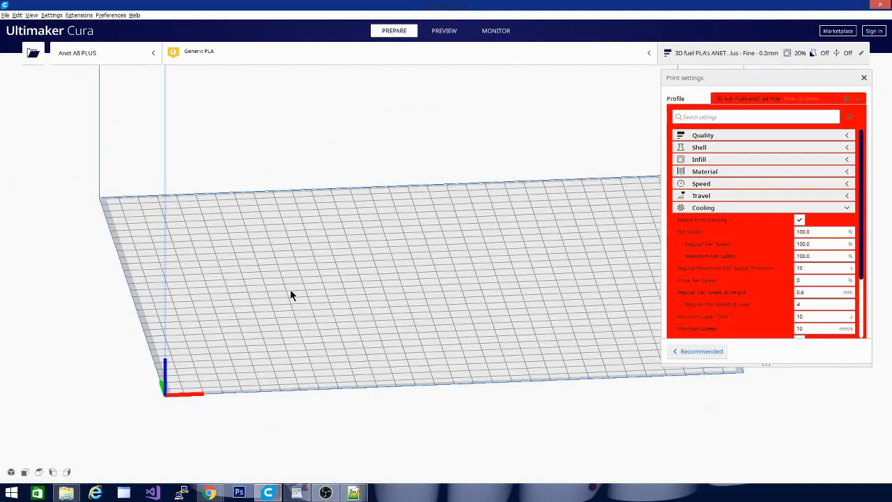
scroll(430, 383, down, 2)
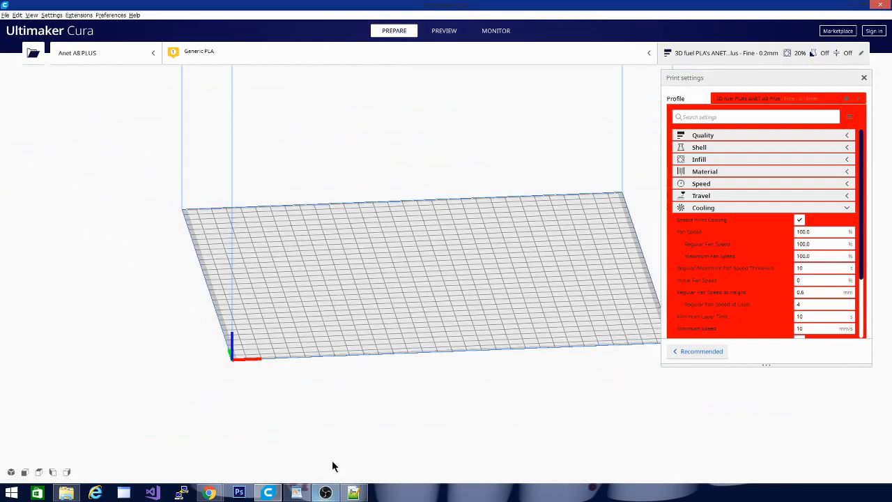
Close Cura and reopen it to load the edited HaHaHa theme.
mouse_move(878, 5)
click(882, 5)
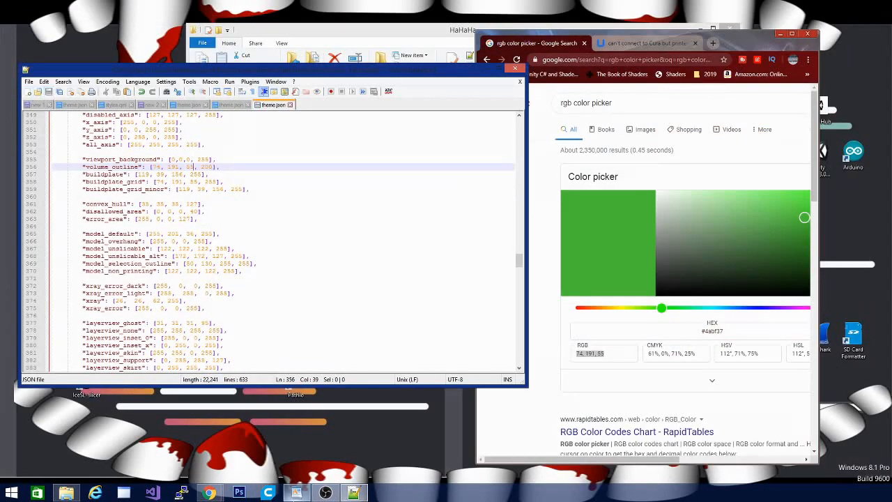
mouse_move(296, 493)
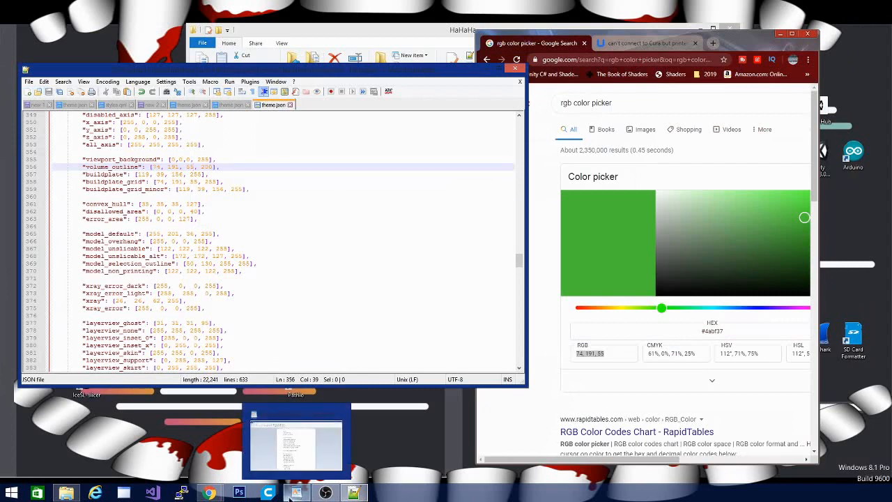
click(291, 494)
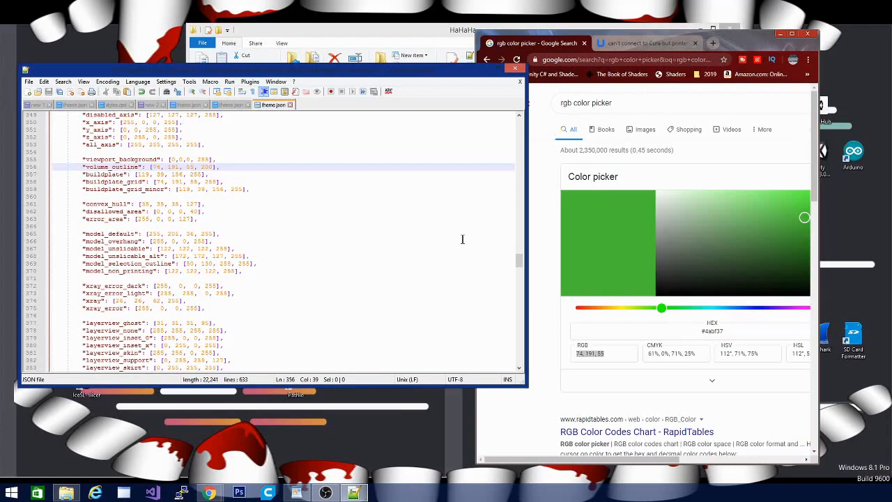
key(alt+Tab)
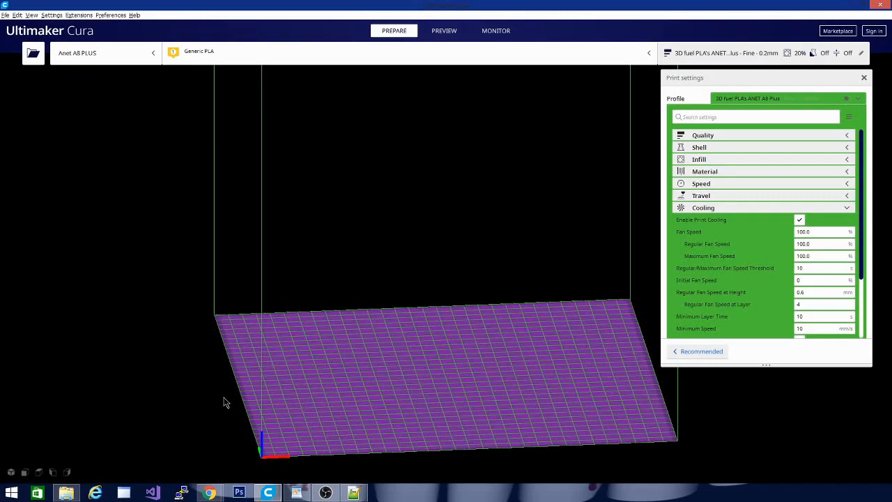
Examine the recolored build plate, grid and viewport background from several angles and distances.
drag(204, 386, 244, 402)
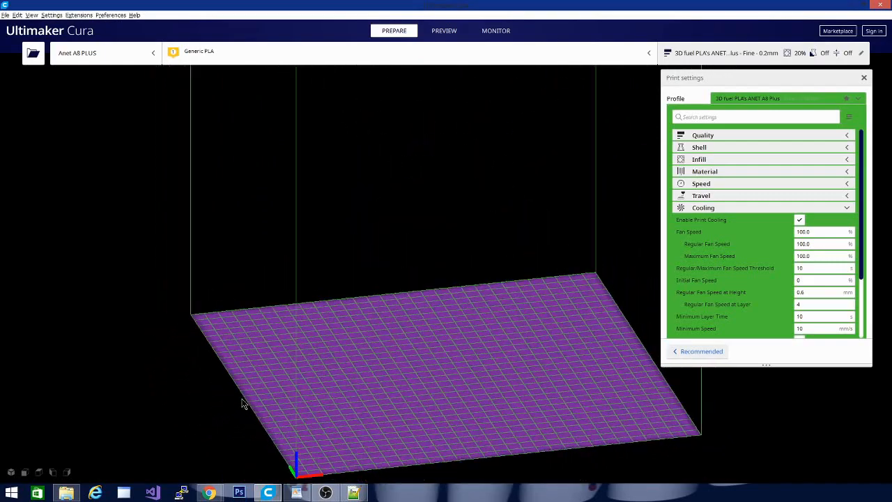
scroll(446, 437, down, 2)
scroll(446, 437, up, 8)
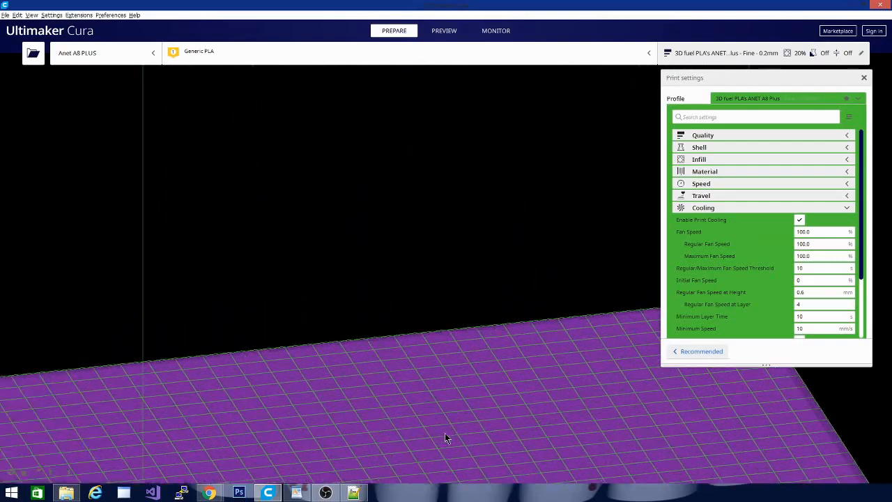
drag(445, 432, 397, 302)
scroll(402, 335, up, 4)
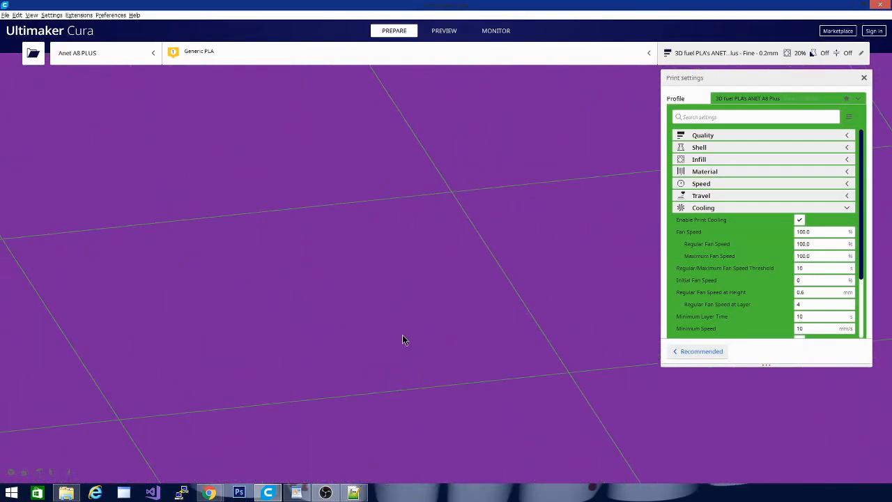
scroll(402, 334, down, 3)
scroll(369, 392, down, 3)
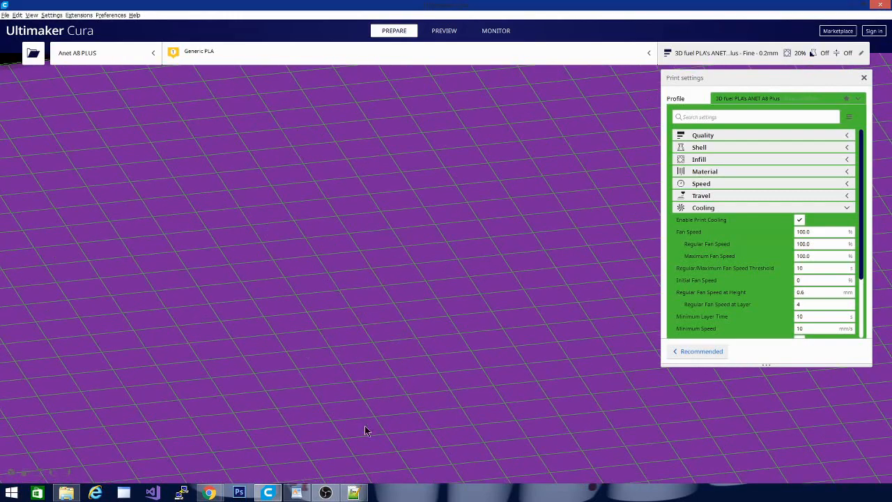
drag(292, 342, 285, 308)
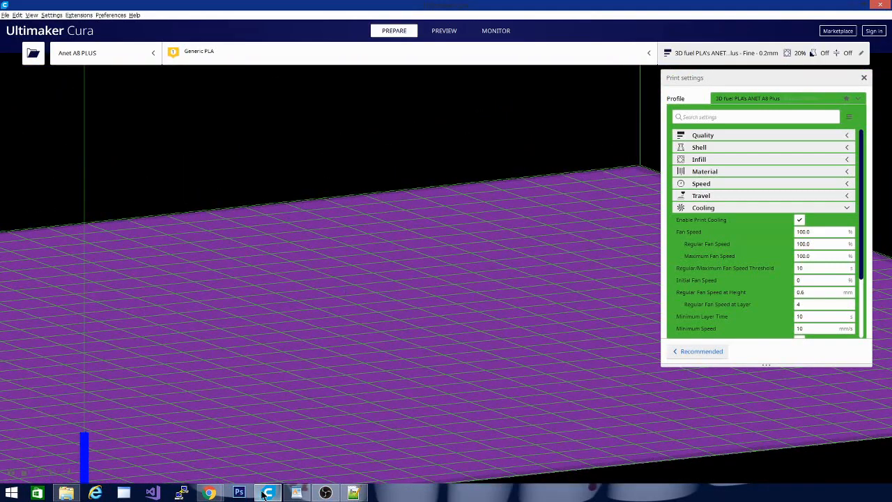
Switch to Notepad++, lower buildplate's alpha in theme.json to a two-digit value and save the file.
click(353, 493)
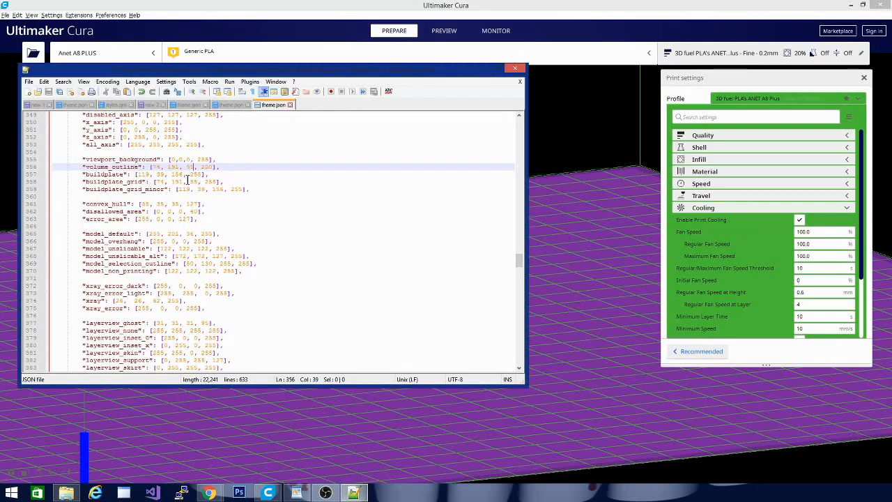
drag(186, 176, 202, 175)
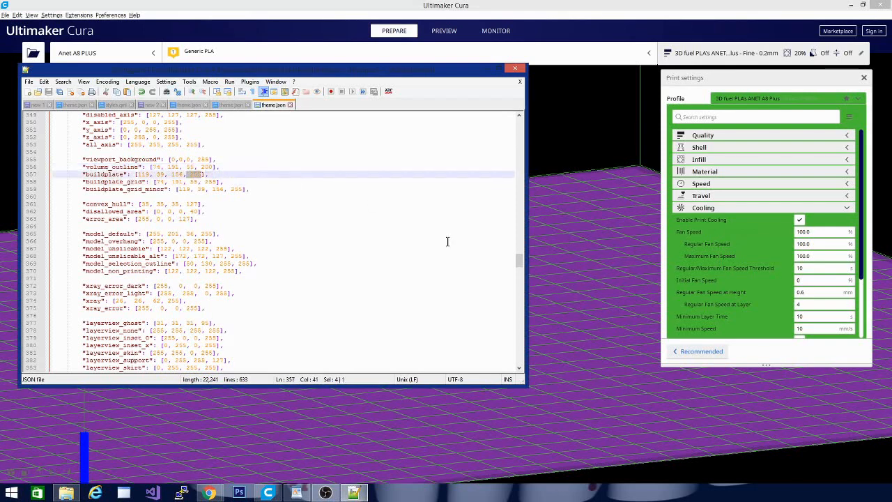
key(Delete)
click(51, 95)
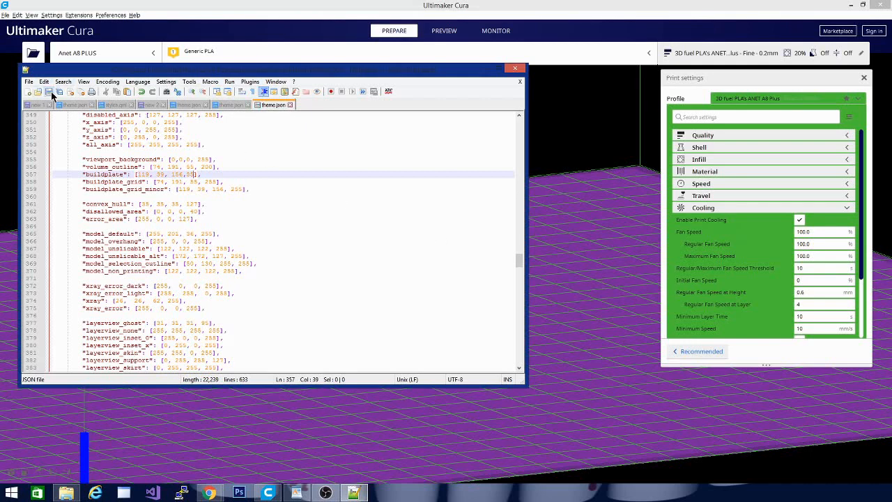
Launch Cura again and inspect the build plate and its grid from different angles.
right_click(267, 493)
click(269, 446)
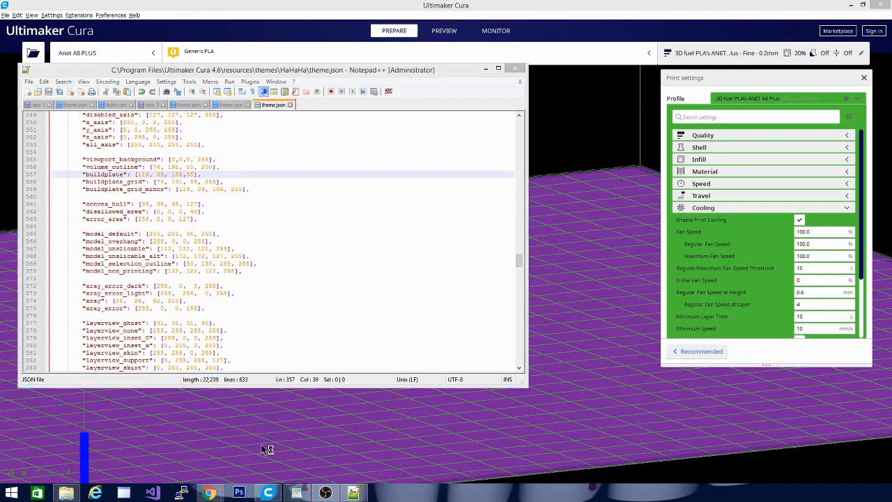
click(439, 5)
mouse_move(455, 303)
mouse_down()
mouse_move(302, 299)
mouse_move(333, 334)
mouse_move(430, 295)
mouse_move(461, 306)
mouse_up()
scroll(464, 309, down, 5)
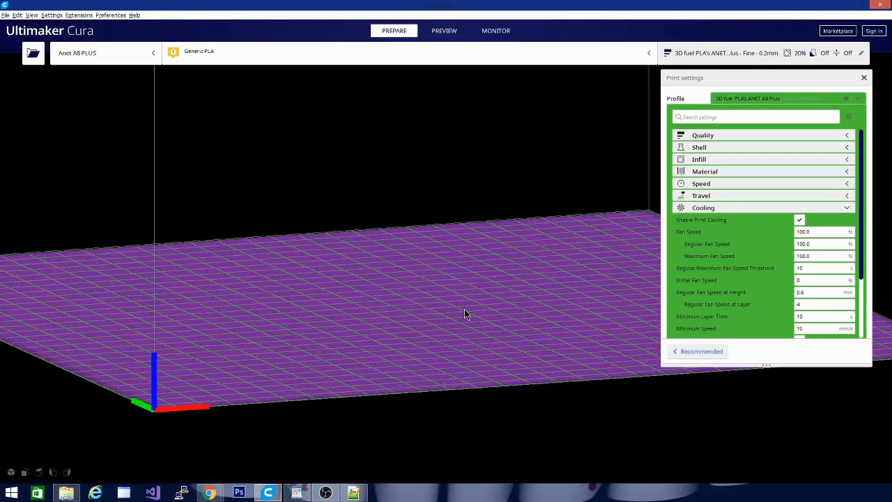
scroll(331, 258, up, 5)
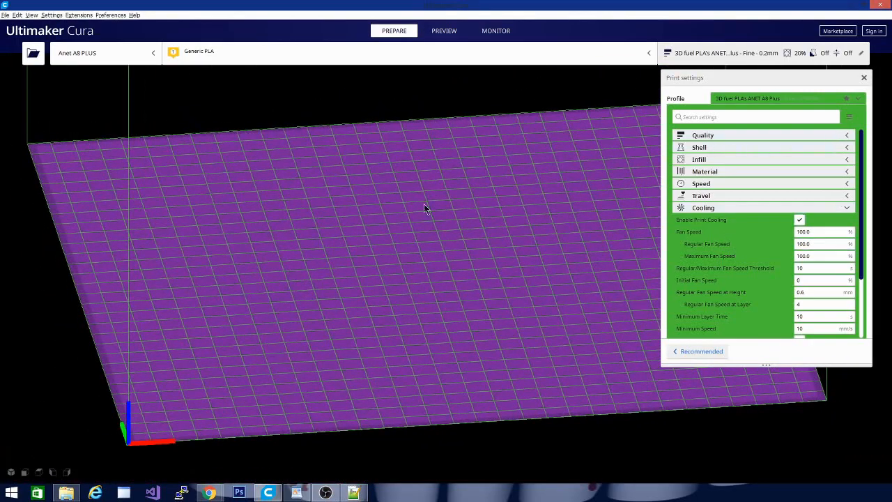
drag(448, 219, 503, 183)
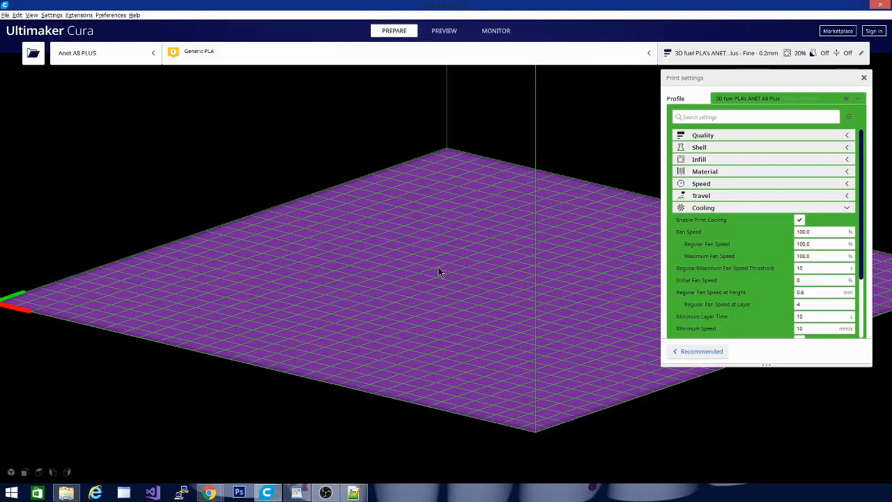
Switch to the Google color picker in Chrome, choose a darker purple with RGB 103, 40, 138 and copy its RGB value.
drag(294, 287, 382, 303)
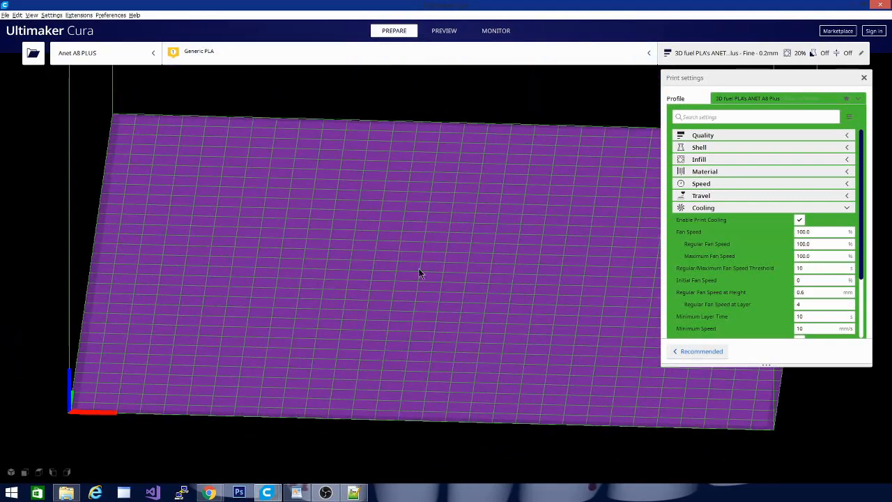
mouse_move(209, 492)
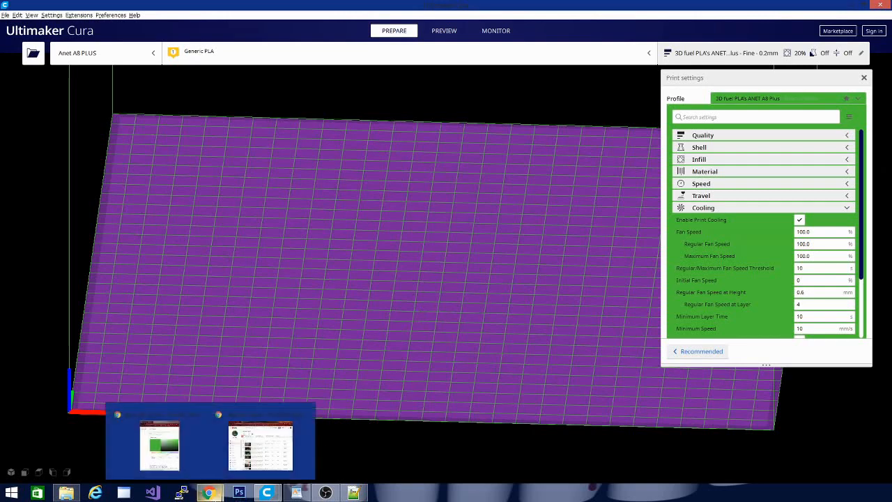
click(160, 451)
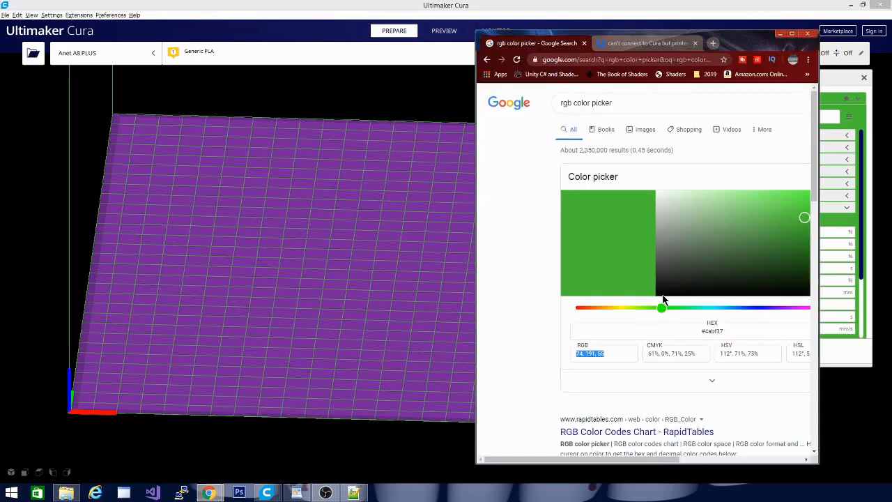
click(781, 307)
click(805, 195)
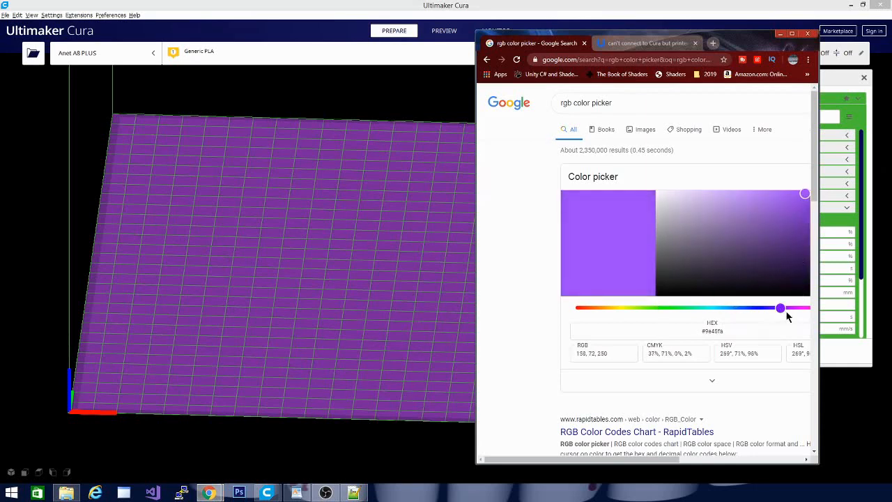
drag(807, 244, 809, 214)
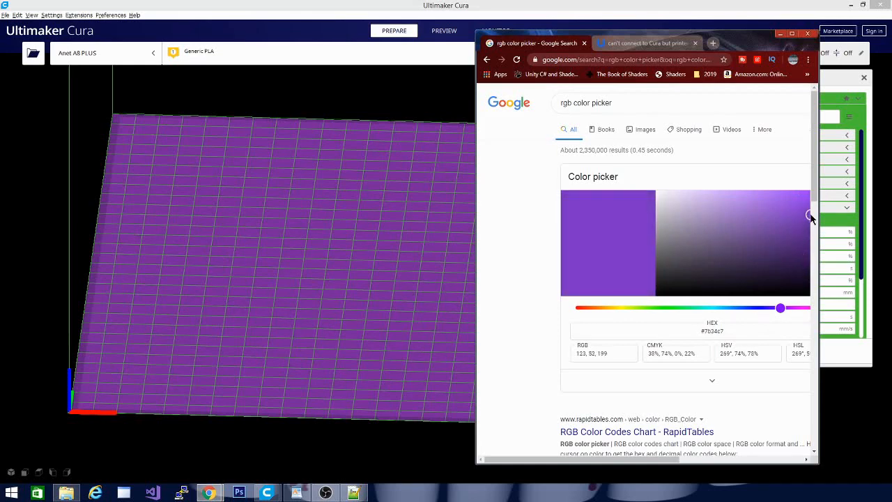
click(787, 309)
drag(803, 222, 805, 242)
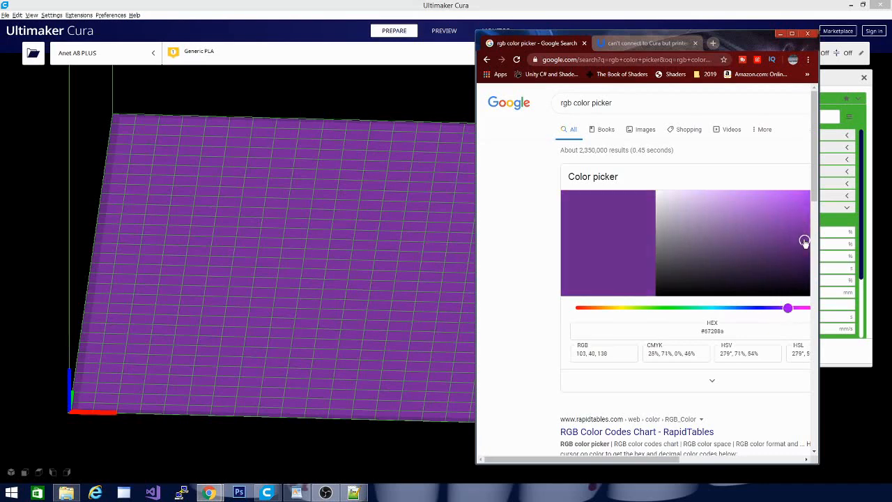
drag(627, 352, 434, 329)
key(ctrl+c)
In the Notepad++ color notes, add a "dark purple" line with 103, 40, 138 below the purple(joker) entry.
click(353, 492)
click(148, 105)
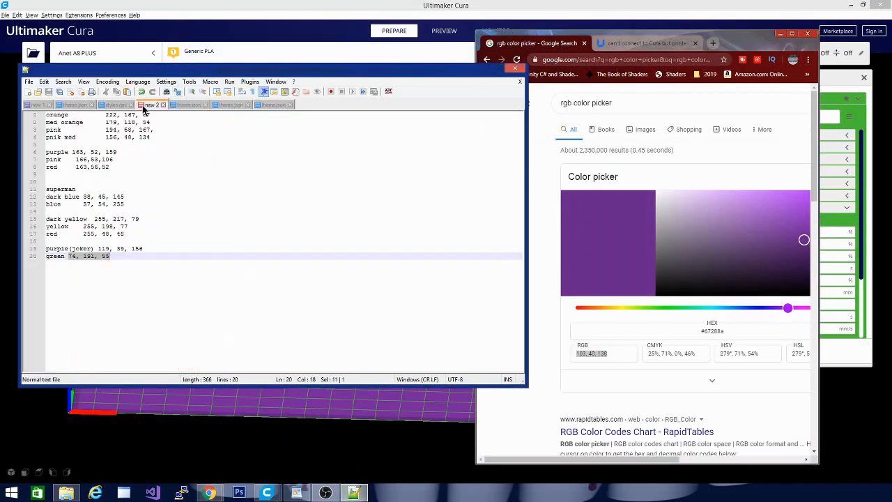
click(159, 247)
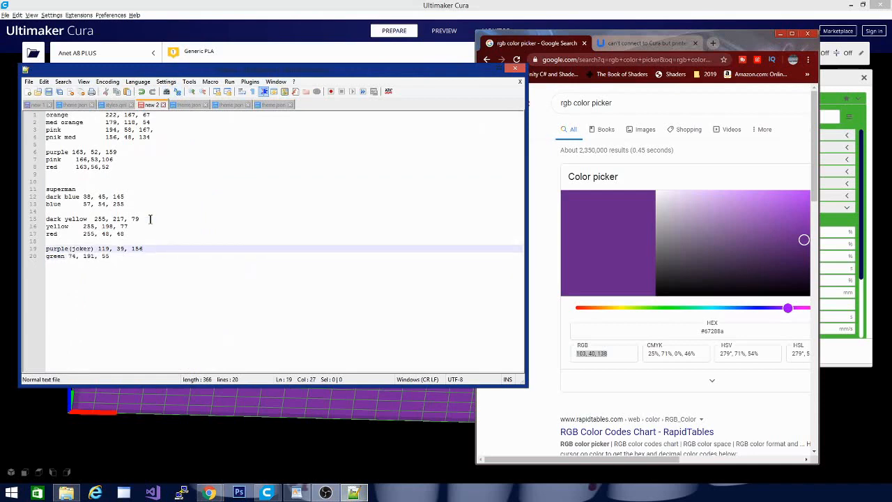
key(Return)
text(a)
text(dark purple)
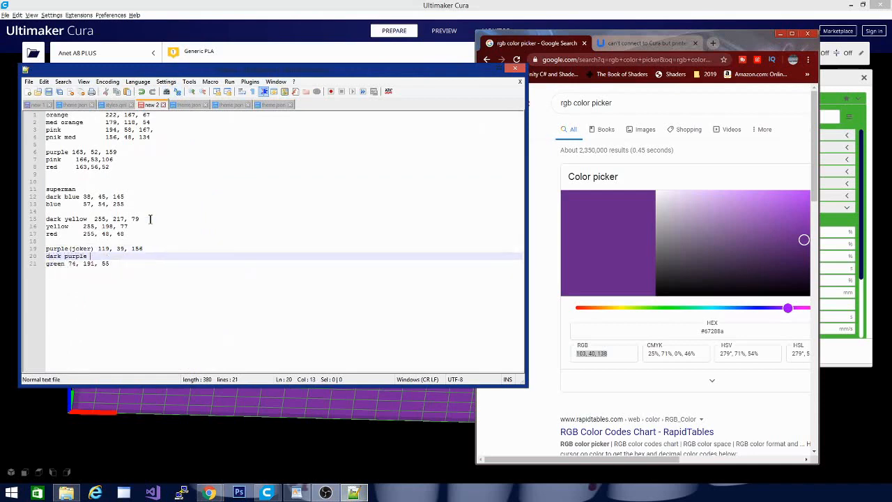
key(ctrl+v)
Switch to Cura, close the duplicate Cura window and inspect the build plate and grid in the remaining one.
click(293, 4)
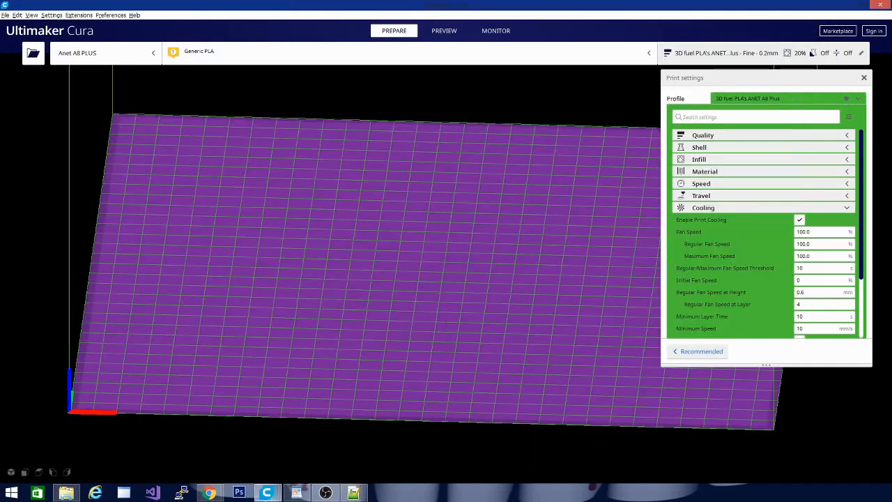
mouse_move(266, 492)
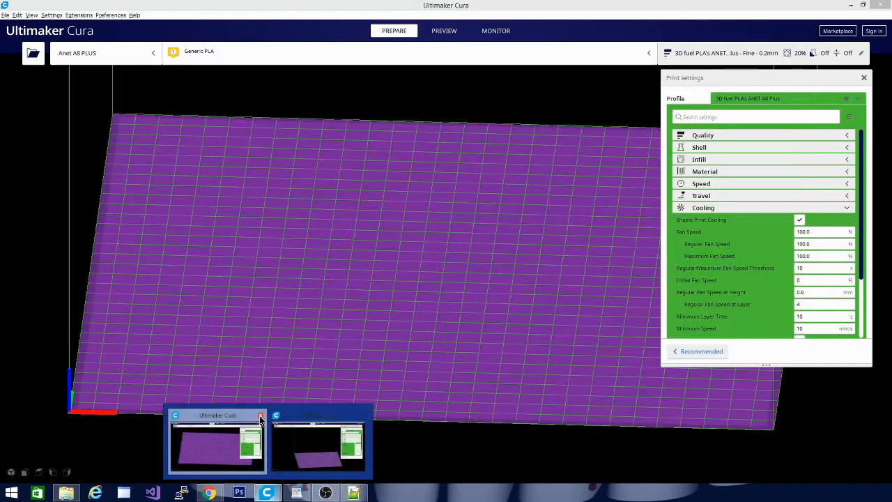
click(260, 416)
click(263, 444)
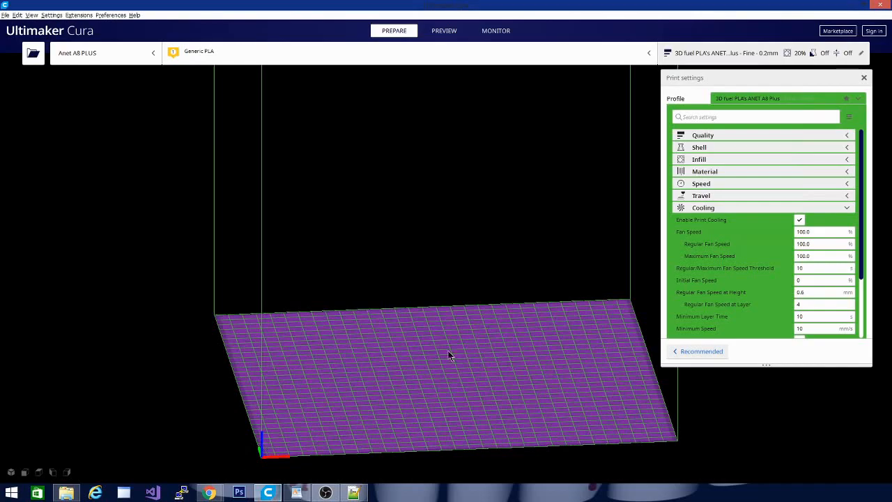
drag(523, 335, 459, 342)
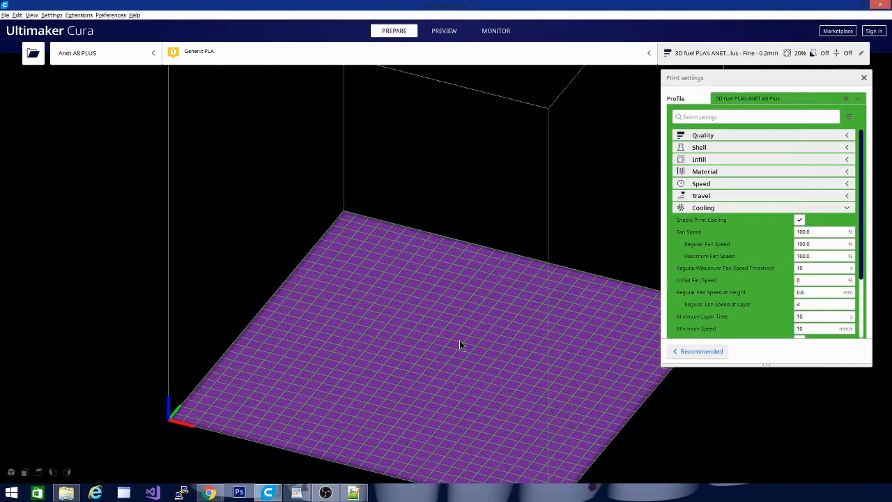
scroll(400, 382, up, 10)
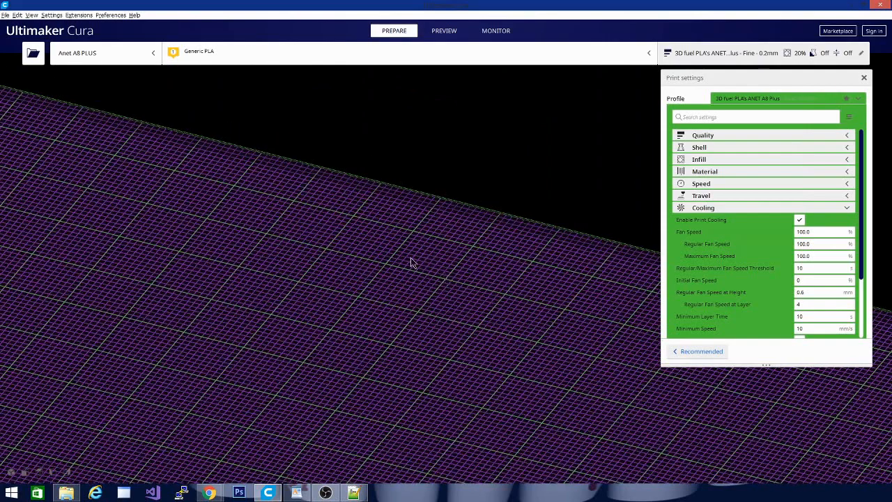
scroll(357, 303, down, 6)
scroll(356, 303, down, 1)
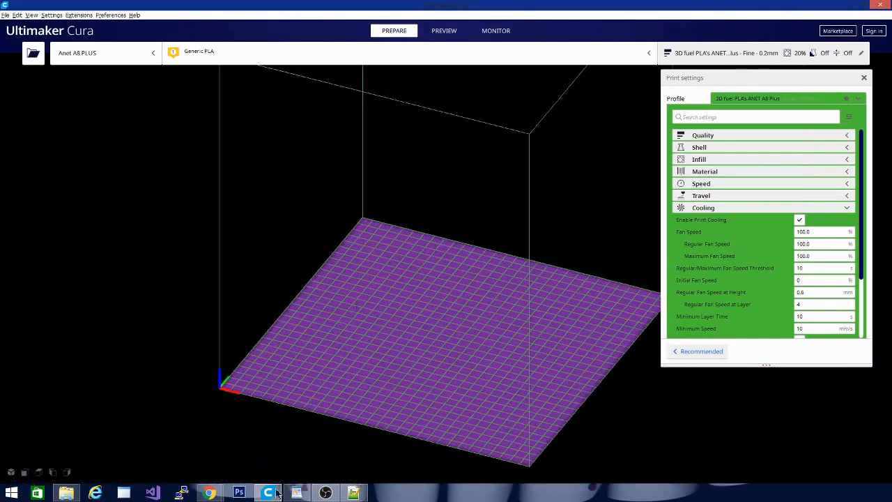
drag(305, 296, 404, 454)
Copy the dark purple from the Notepad++ notes and set main_window_header_background_gradient in theme.json to 103, 40, 138.
click(352, 493)
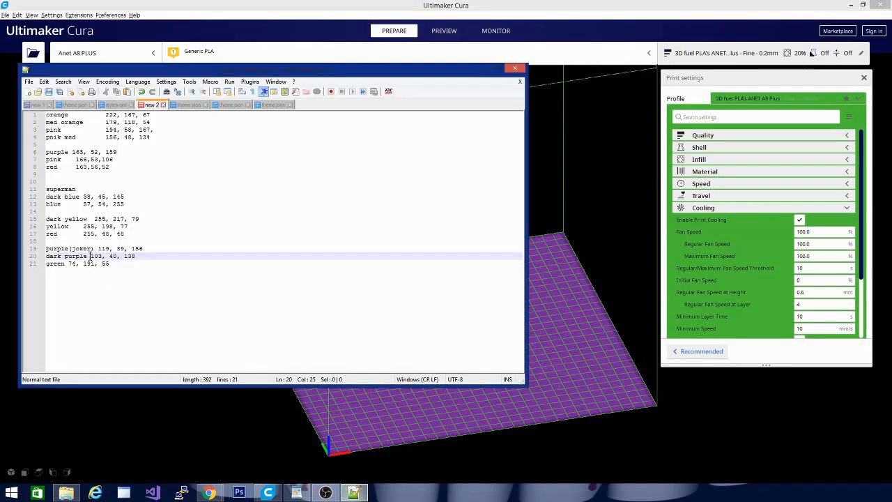
drag(90, 256, 141, 256)
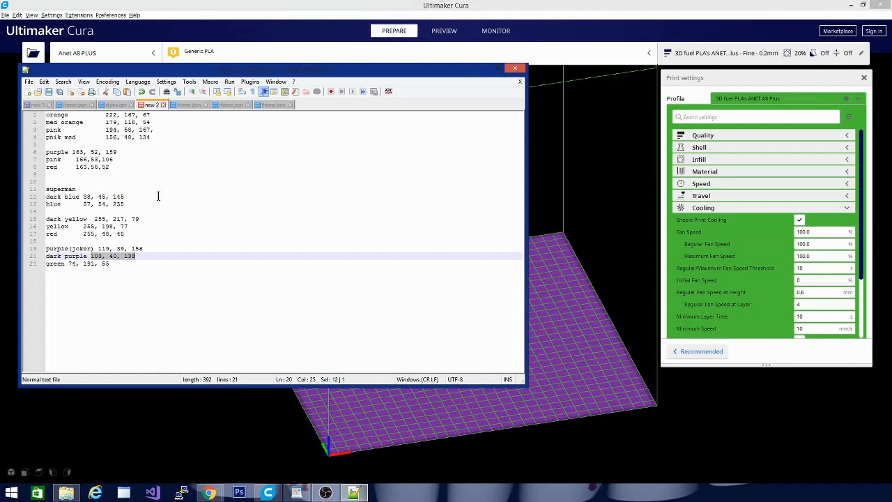
click(269, 104)
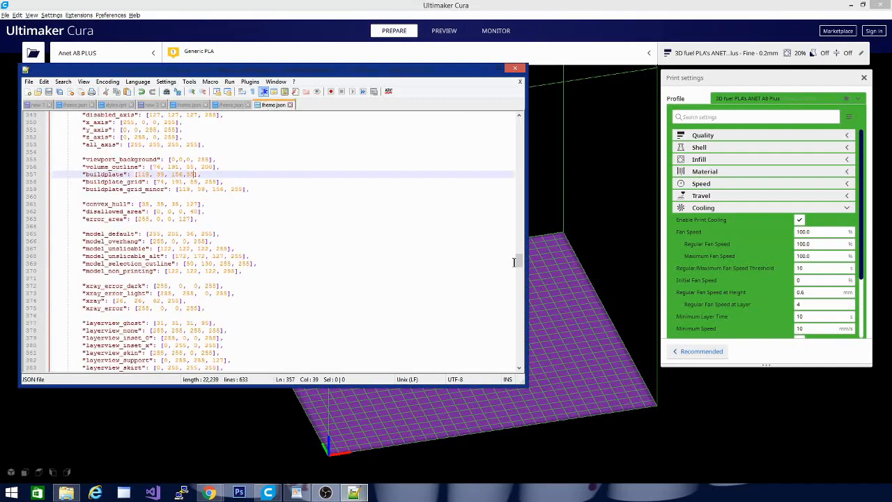
drag(519, 268, 520, 117)
scroll(294, 199, down, 20)
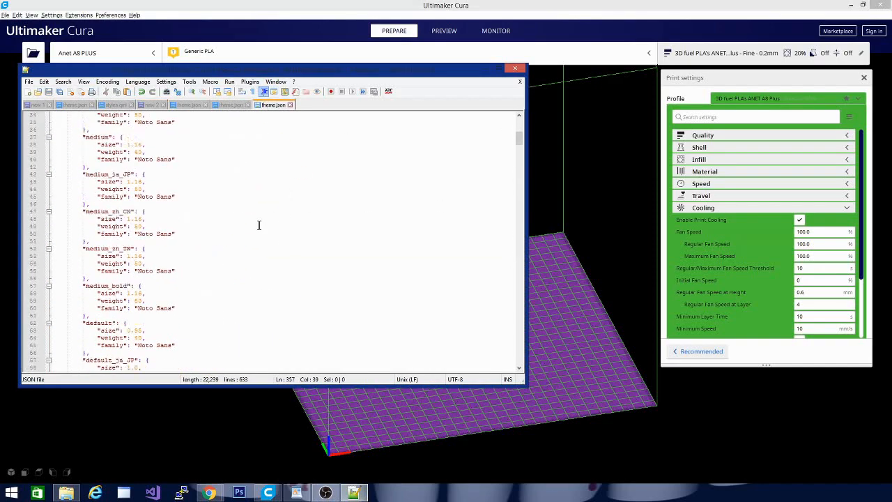
scroll(231, 245, down, 20)
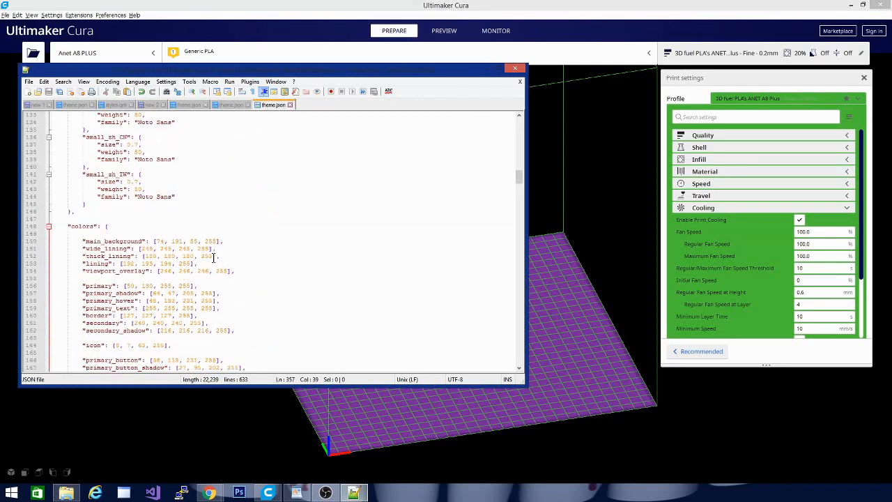
scroll(214, 257, down, 5)
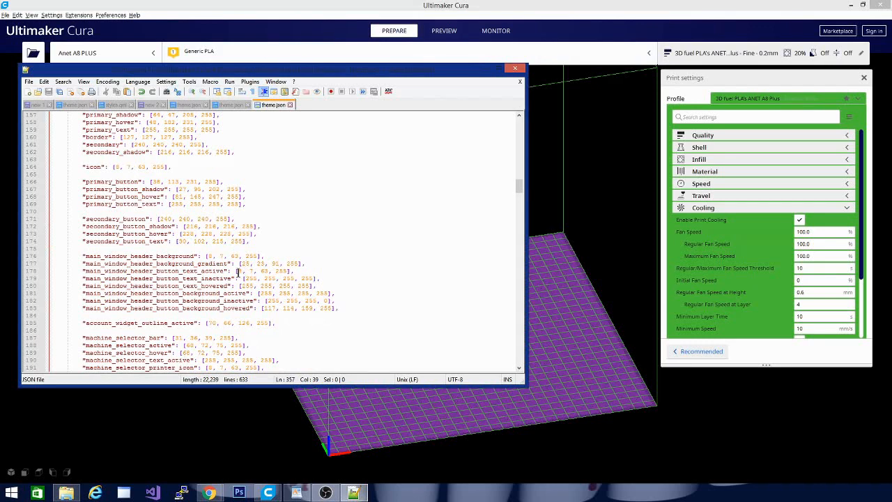
drag(241, 263, 280, 265)
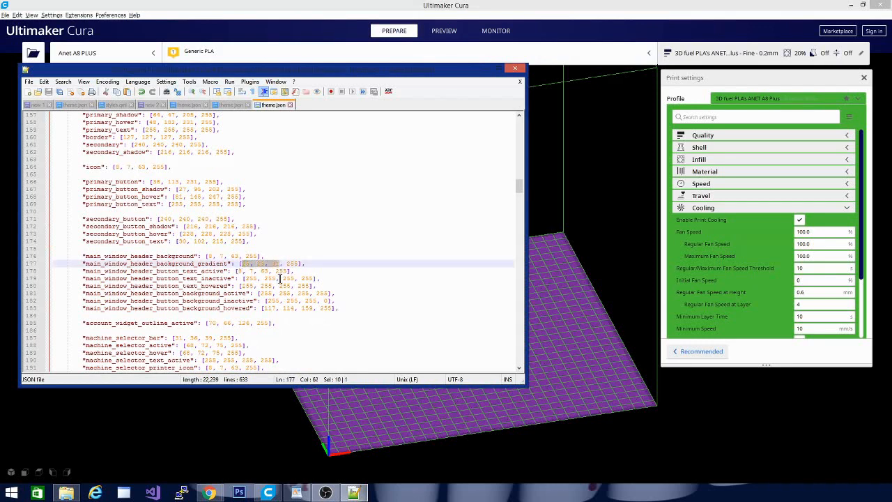
text(103, 40, 135)
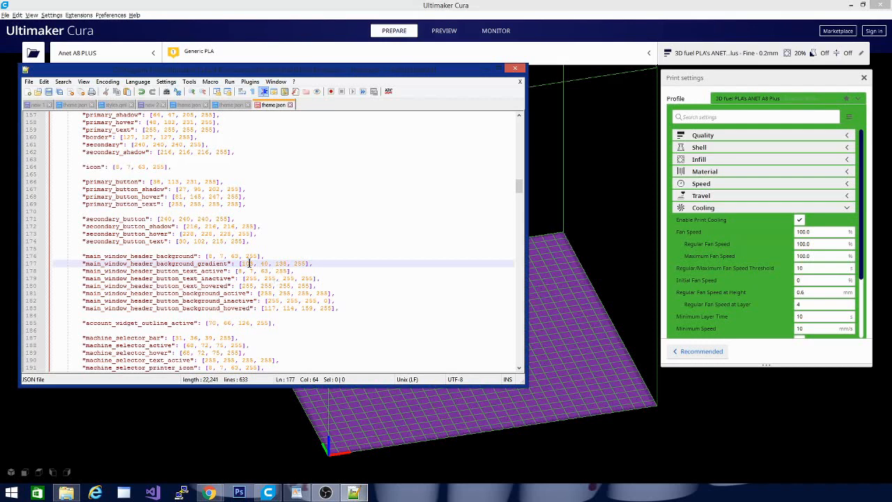
Copy the purple(joker) value from the notes and set main_window_header_background in theme.json to 119, 39, 156.
click(151, 106)
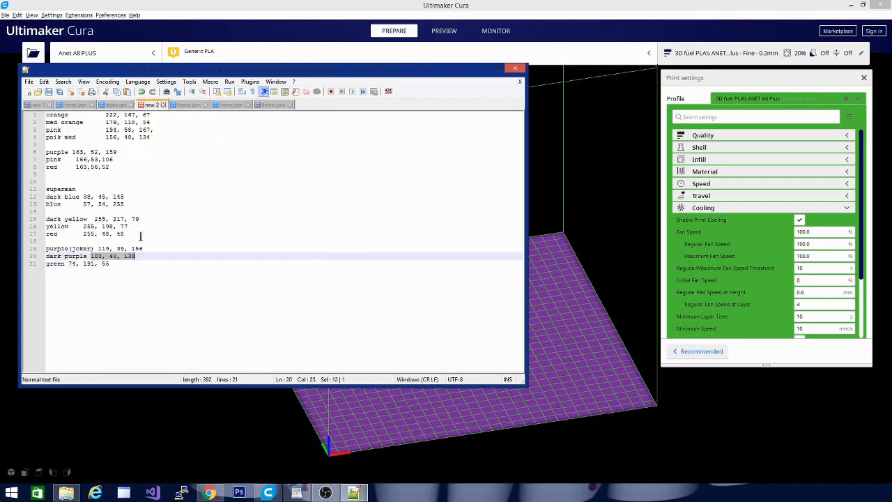
click(101, 248)
drag(100, 248, 145, 249)
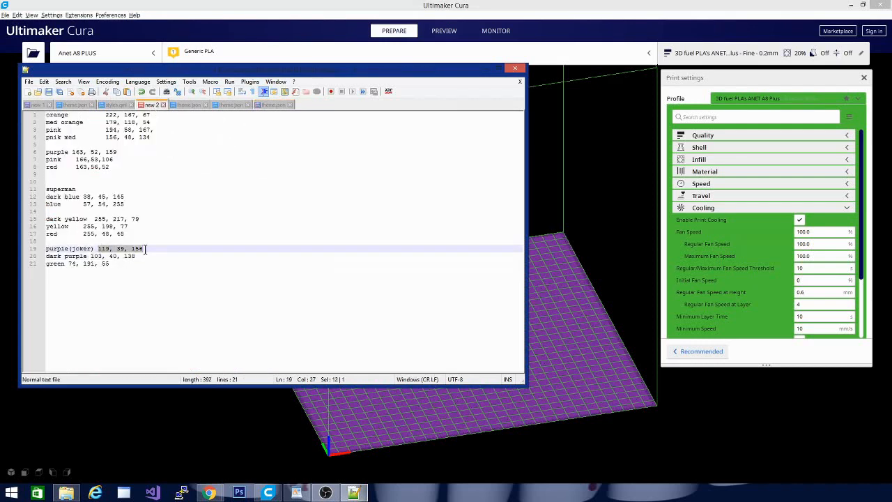
click(275, 106)
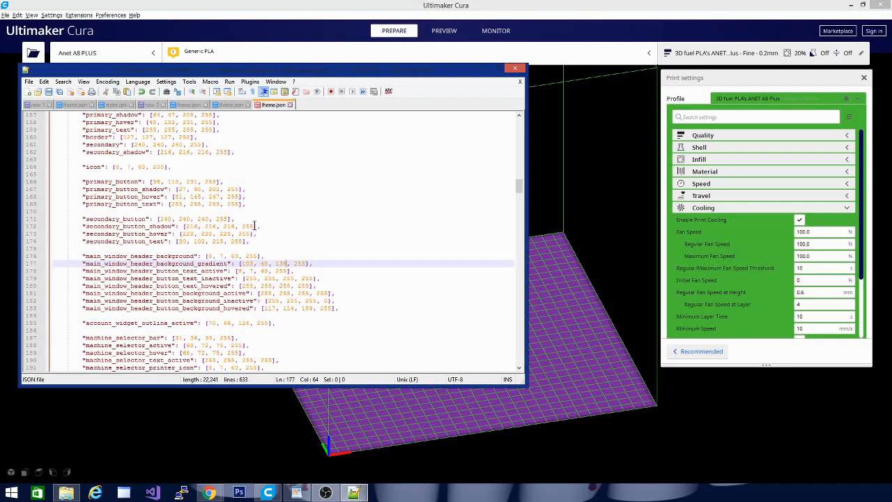
click(208, 256)
drag(207, 255, 243, 253)
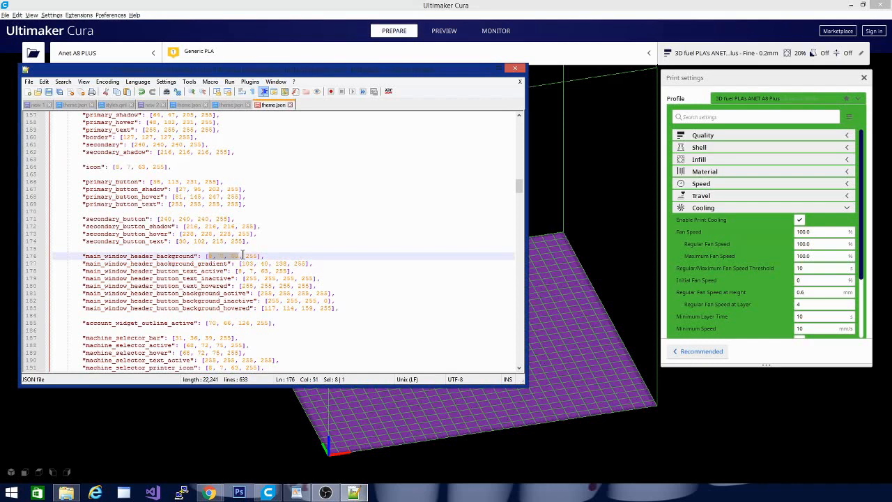
text(119, 38, 156)
Set the RGB values of main_window_header_button_text_active to 255,255,255 and look at the header buttons in Cura.
drag(237, 270, 265, 270)
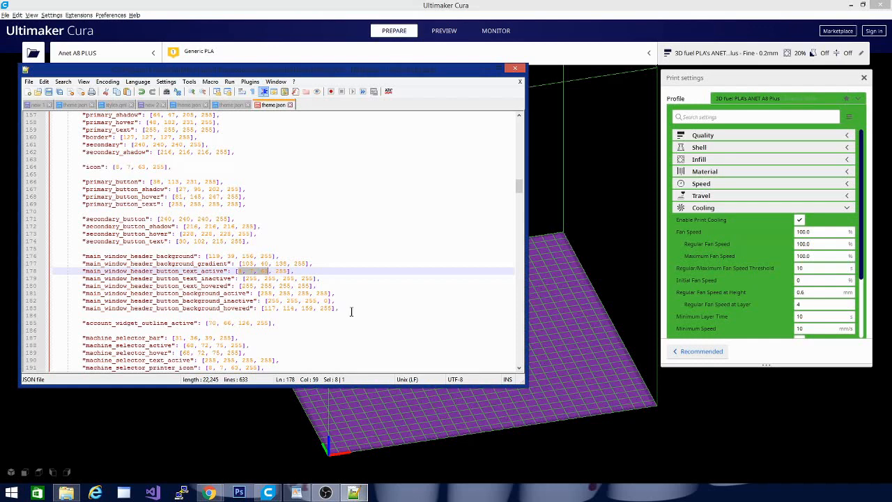
text(255, 55,255)
click(410, 15)
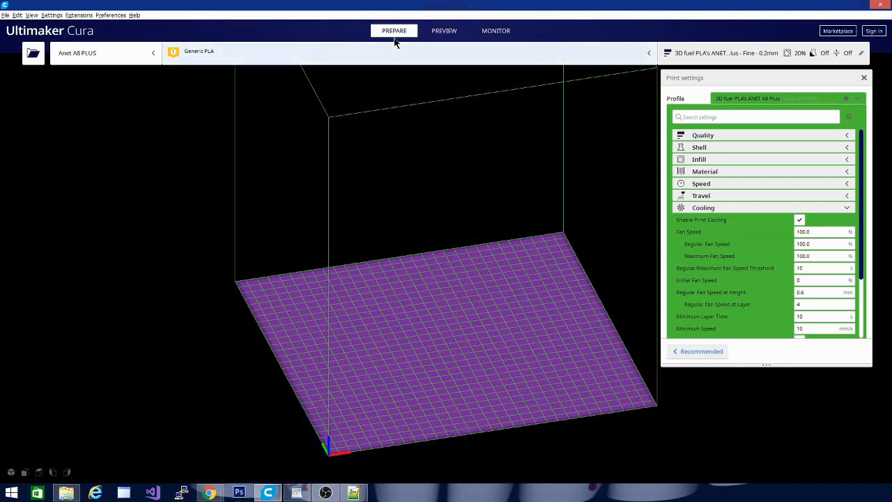
Copy the green value from the Notepad++ notes and set main_window_header_button_background_active in theme.json to 74, 191, 55.
click(360, 493)
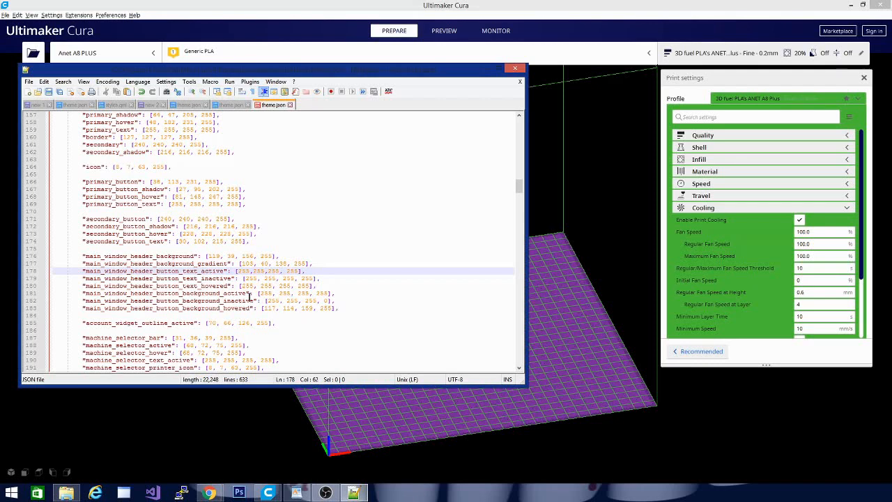
drag(262, 294, 308, 295)
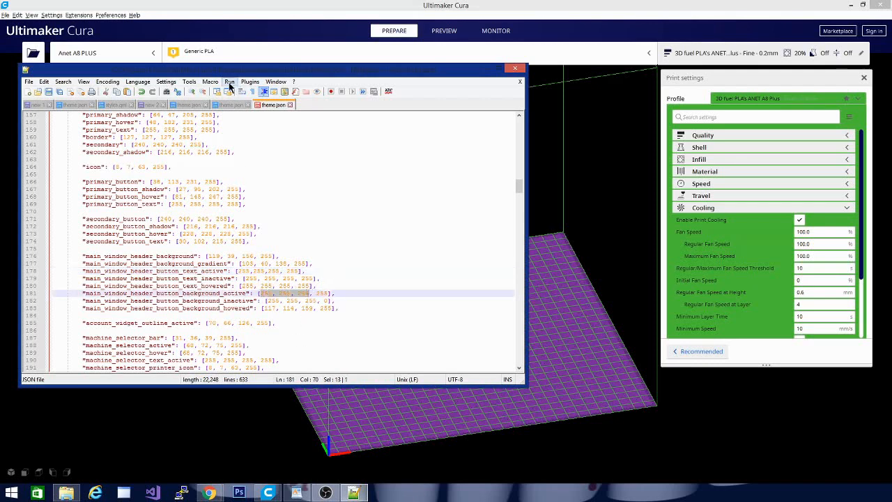
click(156, 104)
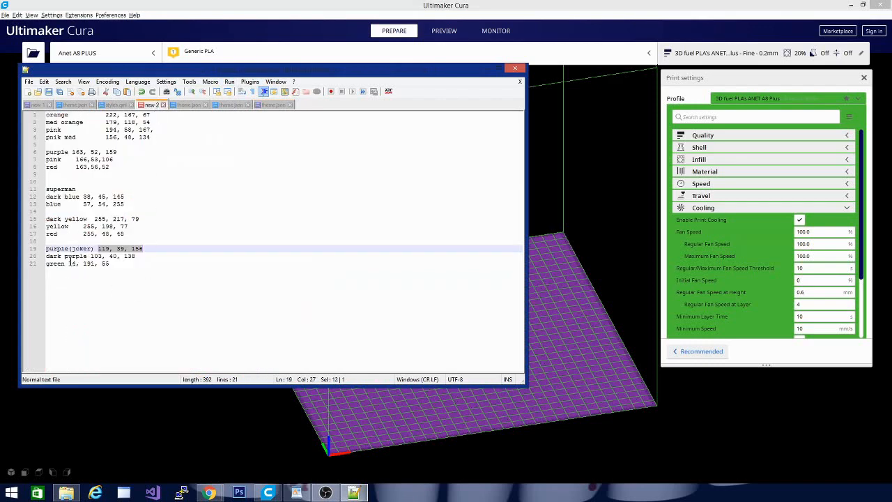
drag(68, 264, 125, 266)
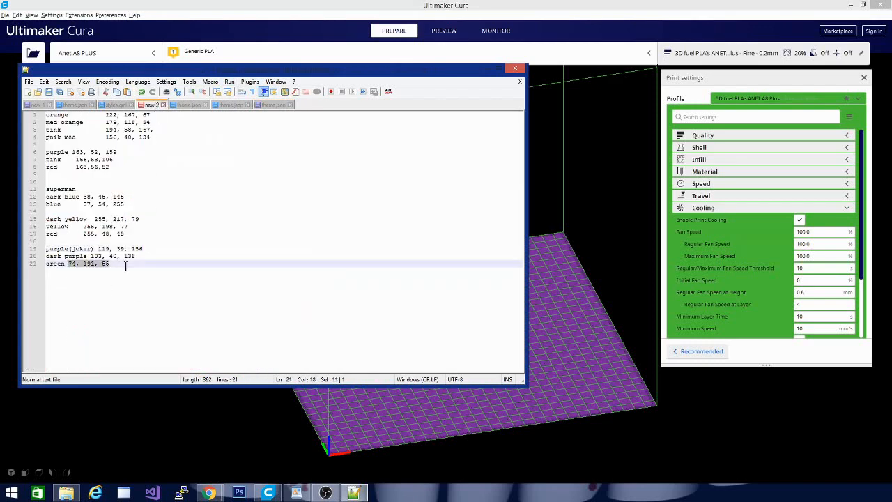
click(272, 104)
click(263, 293)
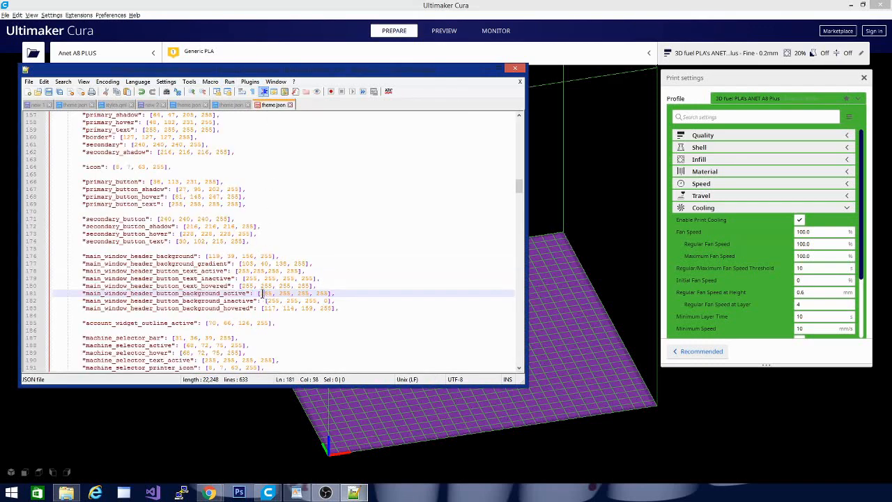
drag(260, 293, 305, 294)
text(78, 151, 58)
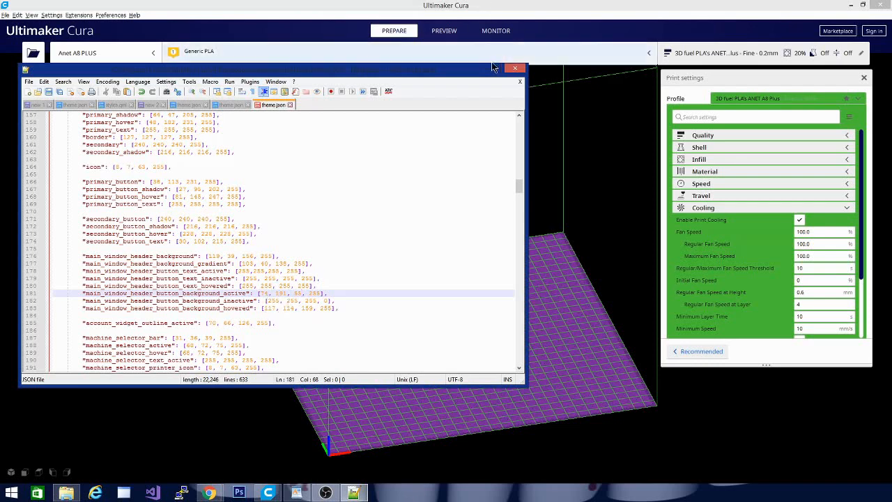
Set the RGB values of main_window_header_button_text_inactive to 255, 0,0 and save theme.json.
click(263, 308)
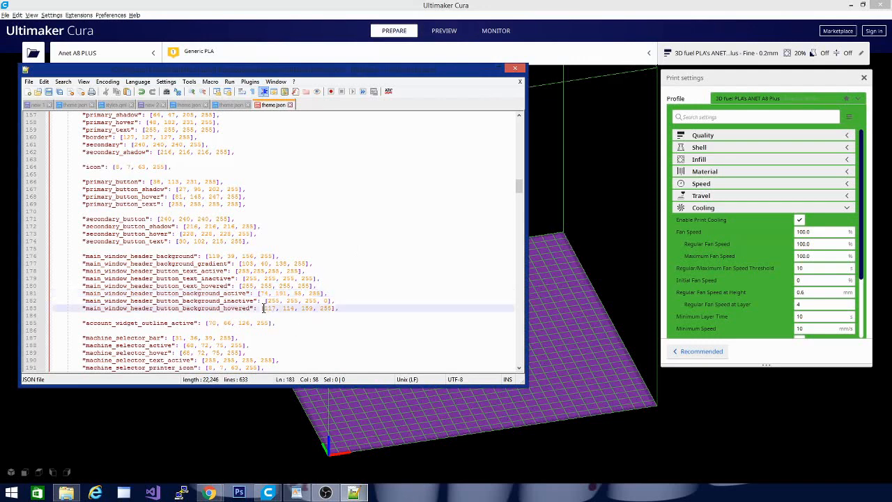
double_click(273, 310)
click(245, 278)
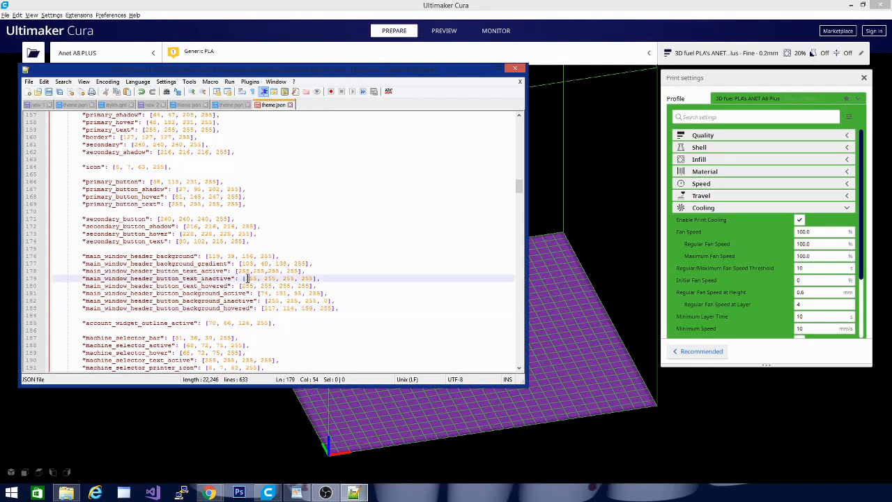
drag(244, 278, 295, 279)
click(267, 278)
drag(265, 279, 295, 278)
text(0,)
click(48, 91)
Launch another Ultimaker Cura 4.6 window and inspect its header background and the active and inactive button colors.
right_click(269, 492)
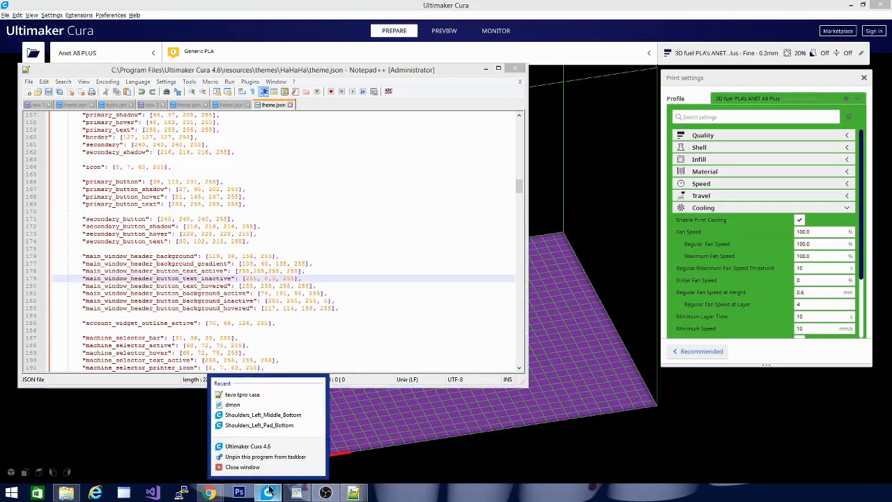
click(271, 448)
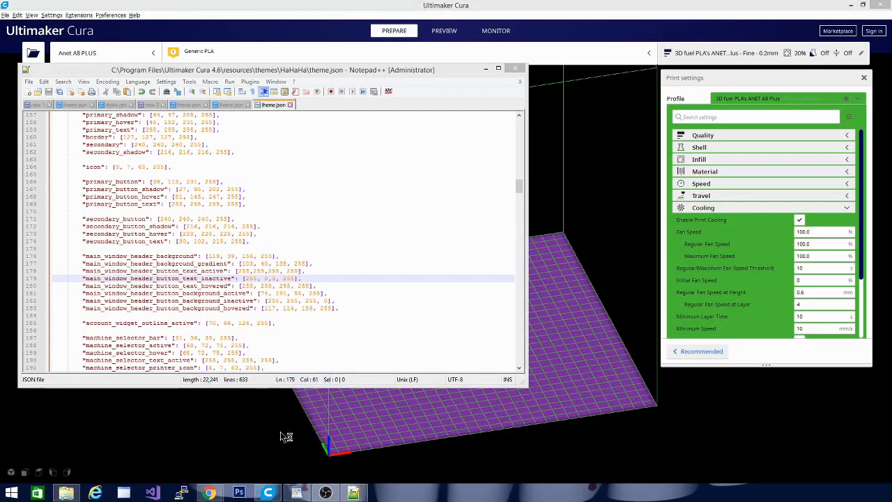
click(486, 67)
drag(592, 201, 557, 272)
right_click(558, 273)
click(440, 269)
drag(440, 269, 571, 325)
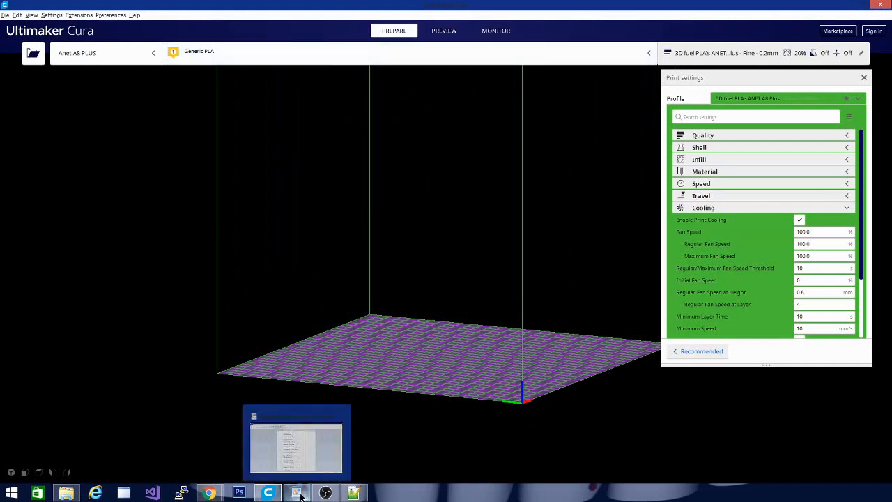
click(342, 477)
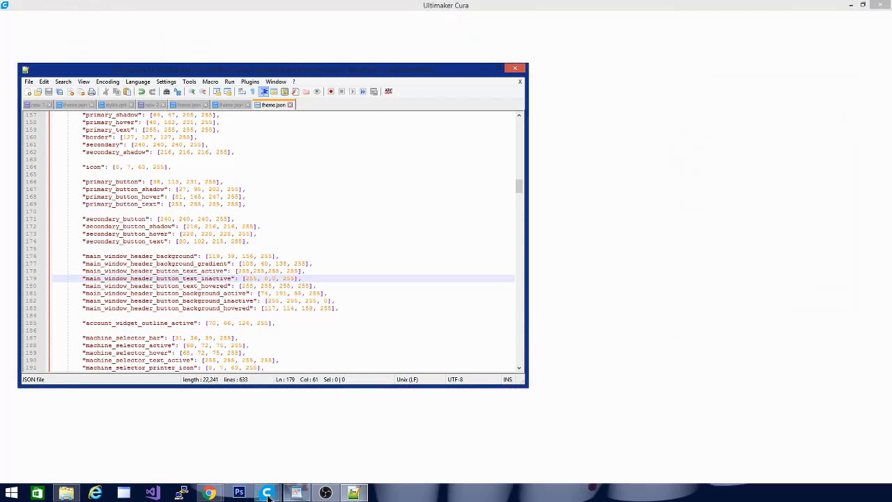
mouse_move(267, 492)
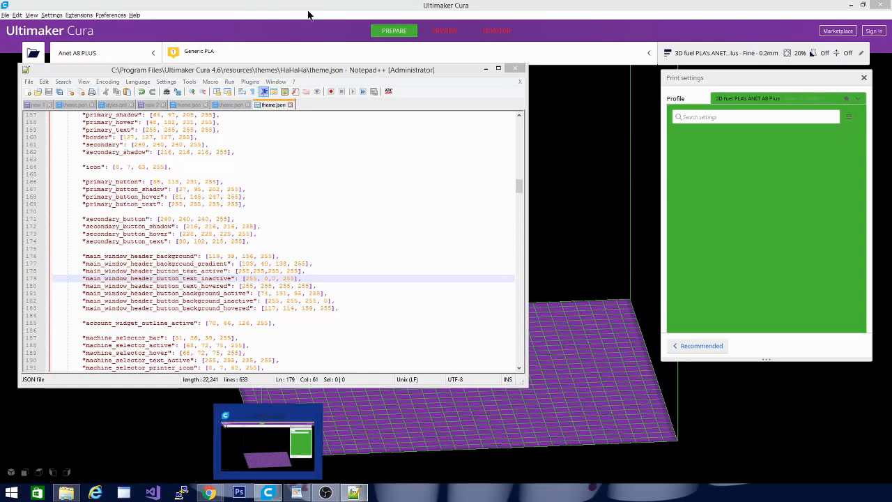
click(545, 37)
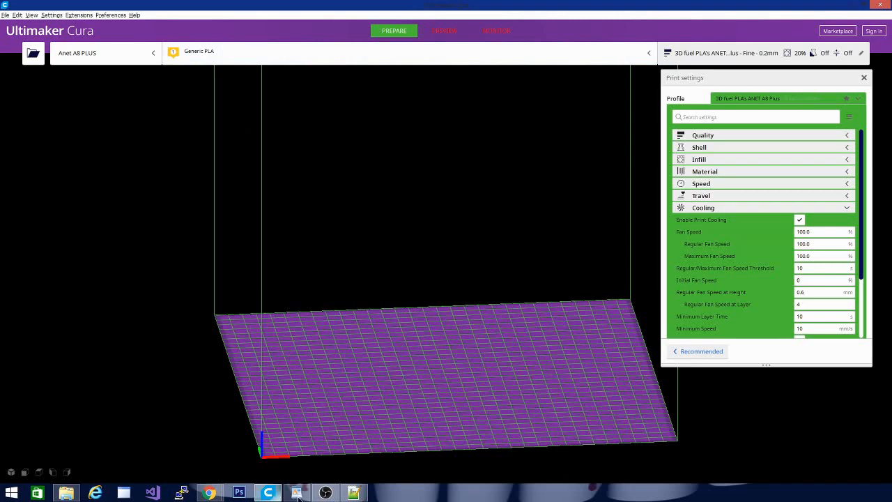
Switch to the Google color picker in Chrome, choose the darker purple 57, 23, 77 and copy its RGB value.
click(354, 493)
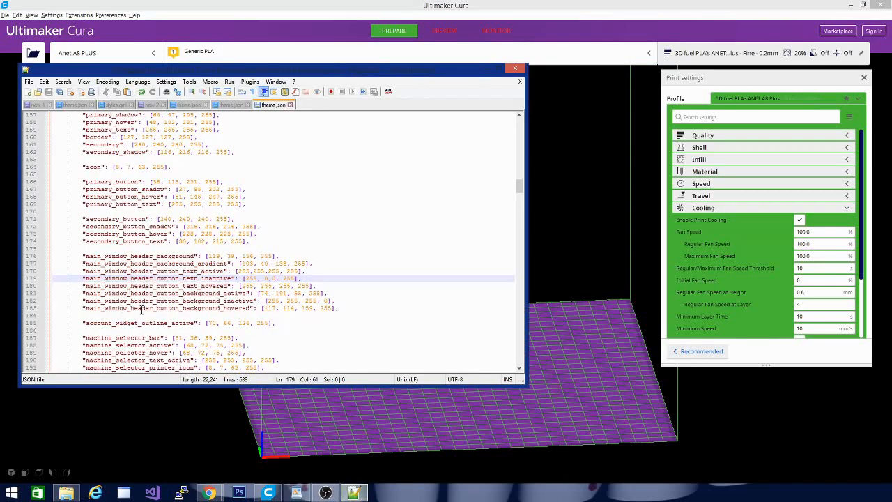
click(268, 300)
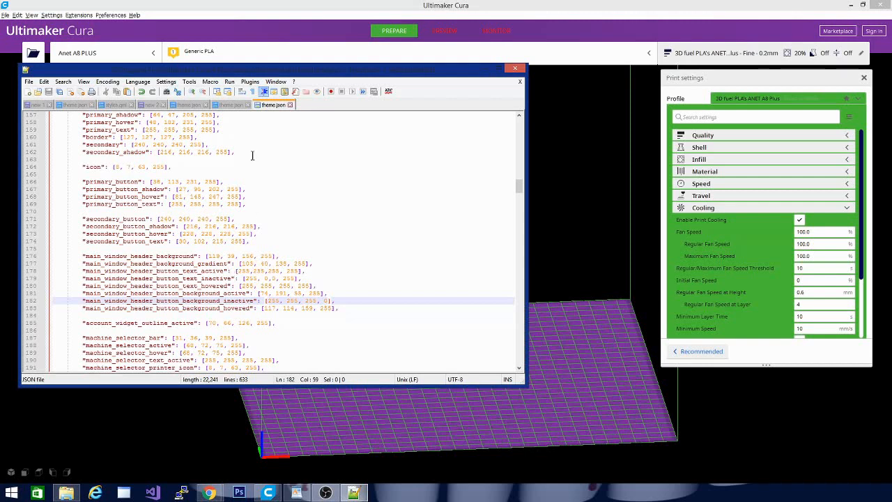
click(147, 104)
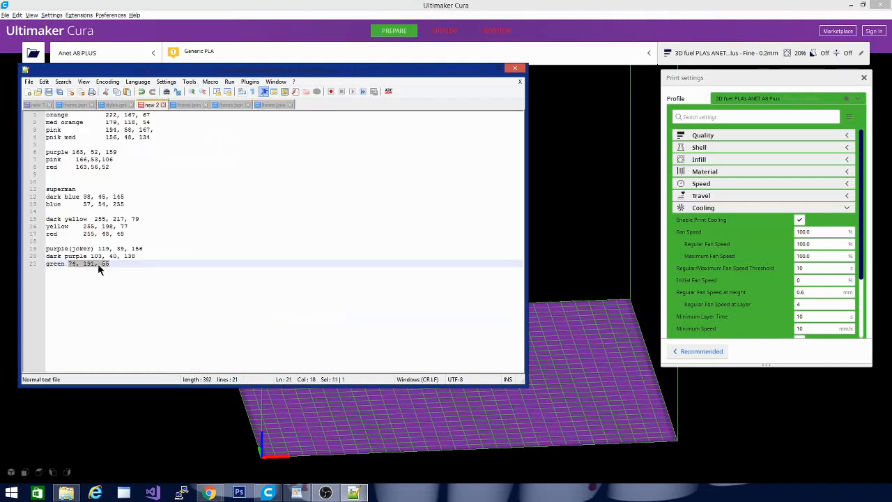
click(272, 103)
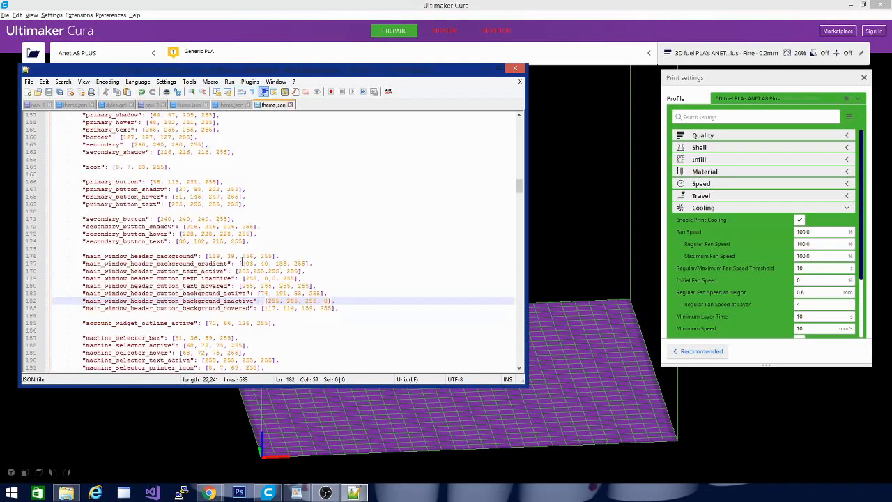
drag(242, 263, 341, 261)
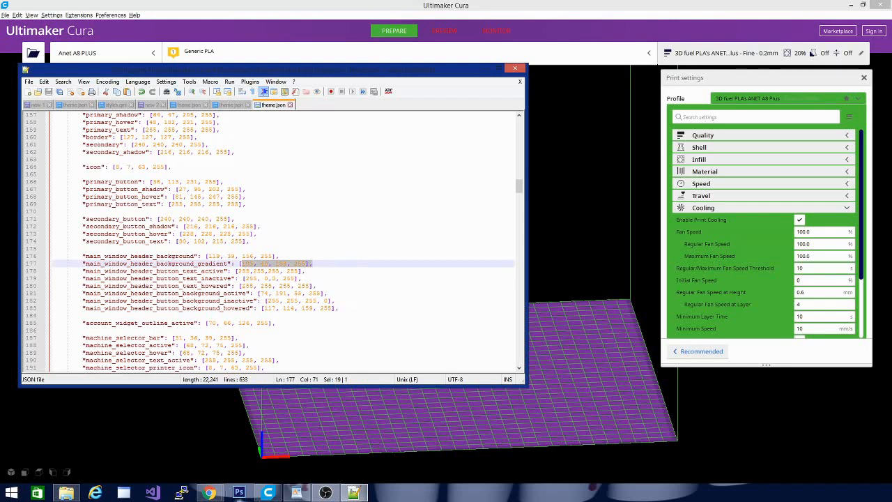
mouse_move(209, 493)
click(174, 438)
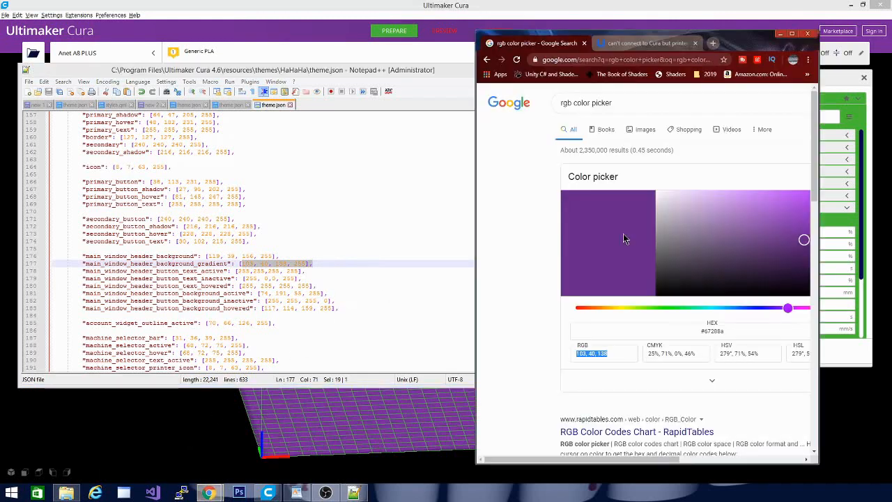
click(803, 265)
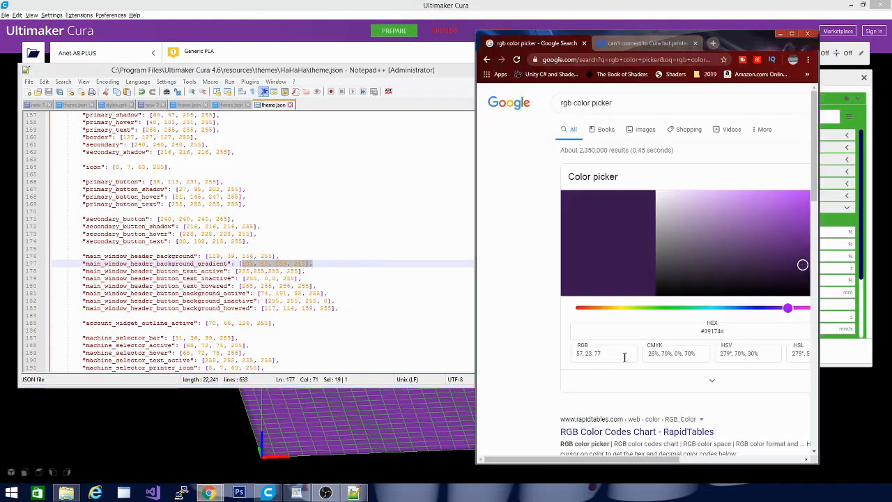
drag(624, 357, 393, 344)
key(ctrl+c)
Set main_window_header_background_gradient in theme.json and the dark purple entry in the notes to 57, 23, 77.
click(318, 300)
drag(241, 262, 288, 263)
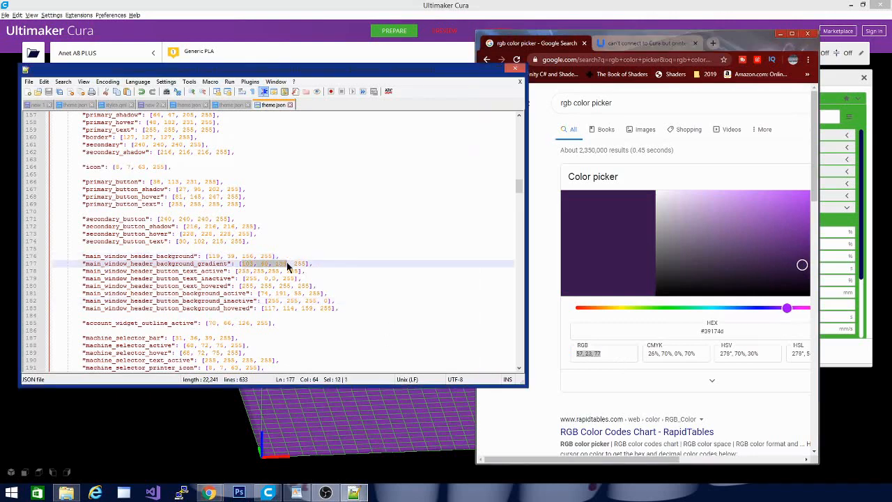
key(ctrl+v)
click(151, 105)
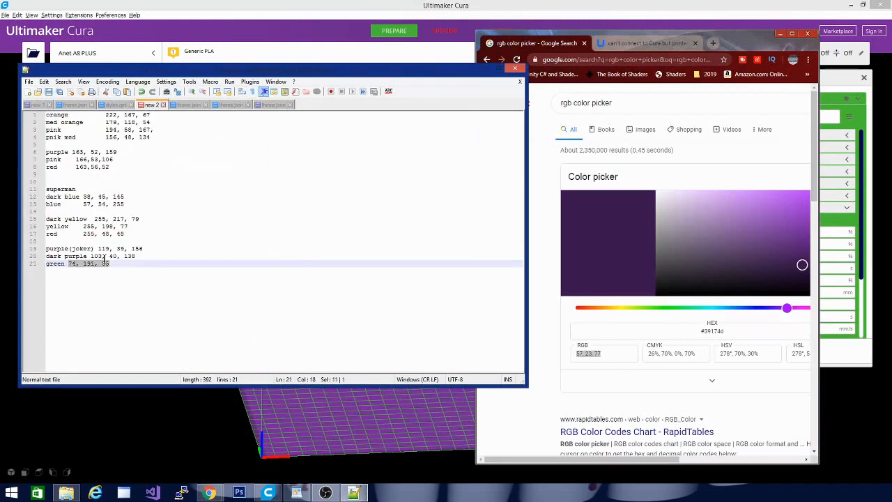
drag(90, 256, 138, 255)
key(ctrl+v)
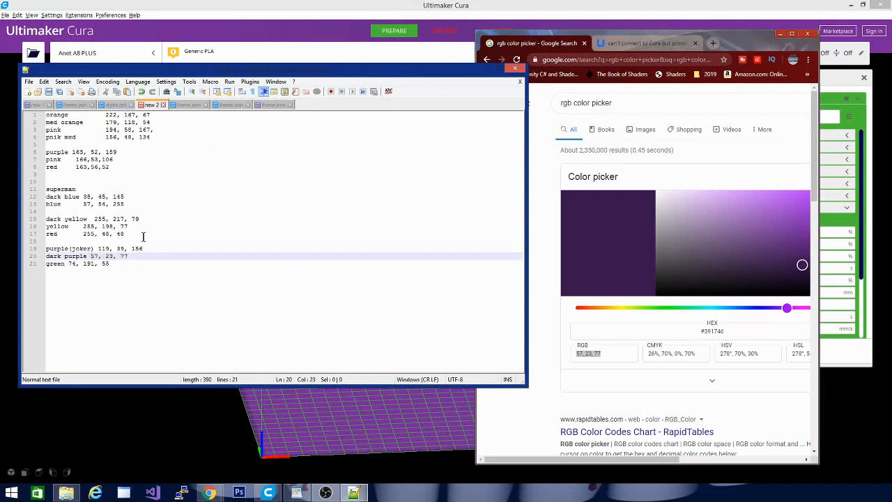
click(275, 105)
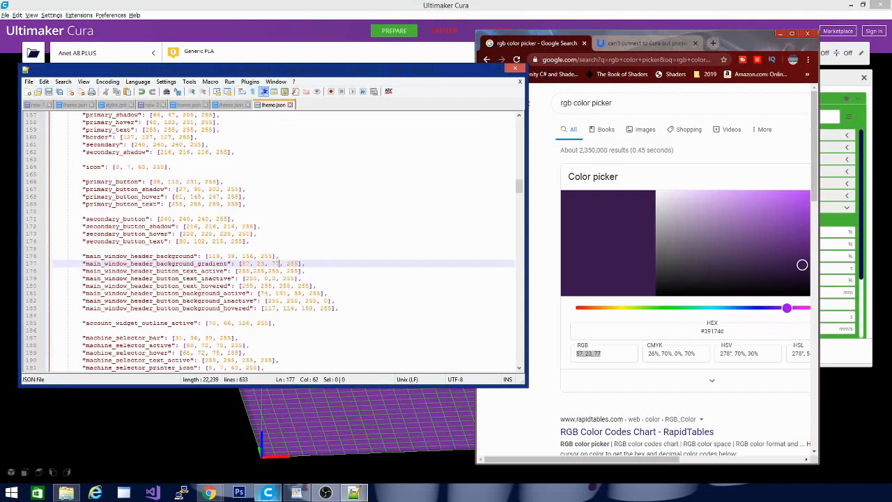
Launch another Ultimaker Cura 4.6 window to load the darker header gradient, and return to theme.json.
right_click(267, 493)
click(265, 447)
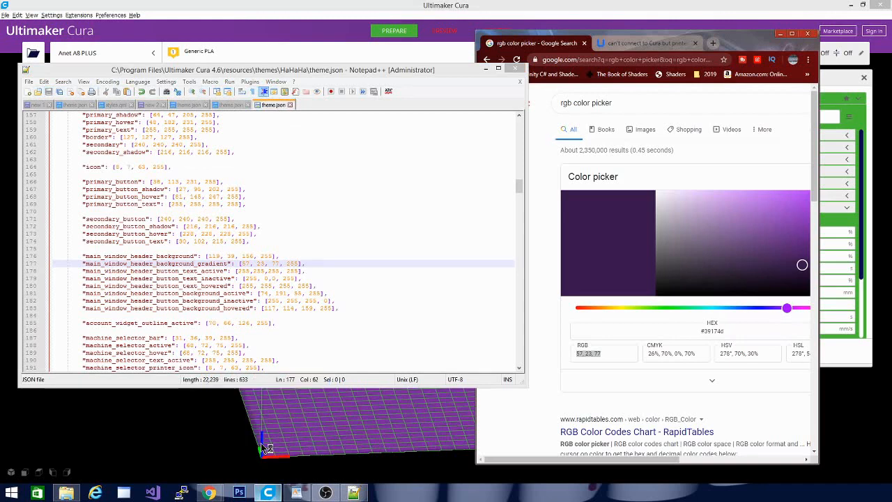
click(423, 226)
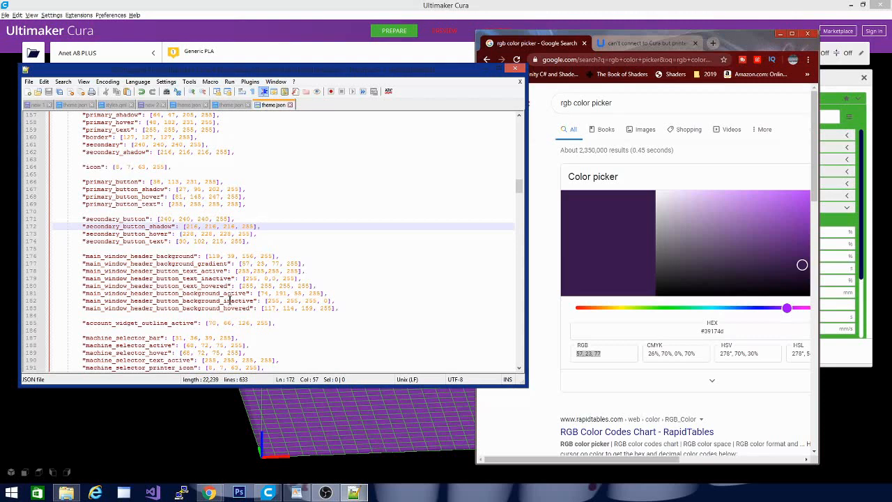
Set the alpha value of main_window_header_button_background_inactive to 255 and save theme.json.
double_click(325, 301)
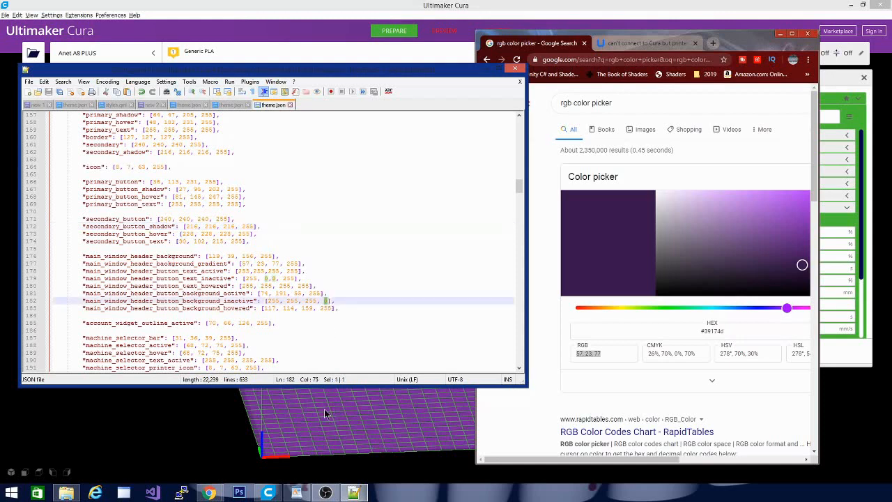
text(255)
click(49, 92)
Launch Ultimaker Cura 4.6 again and examine the header gradient and the inactive Preview and Monitor buttons.
right_click(270, 494)
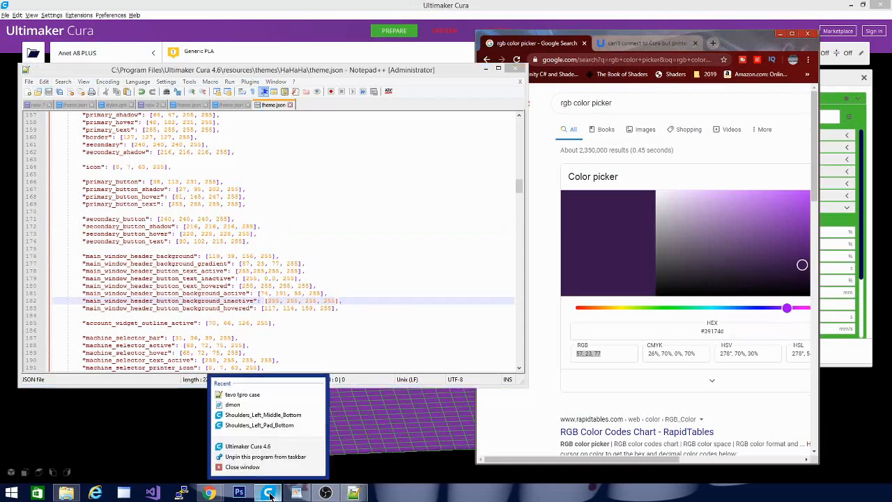
click(251, 447)
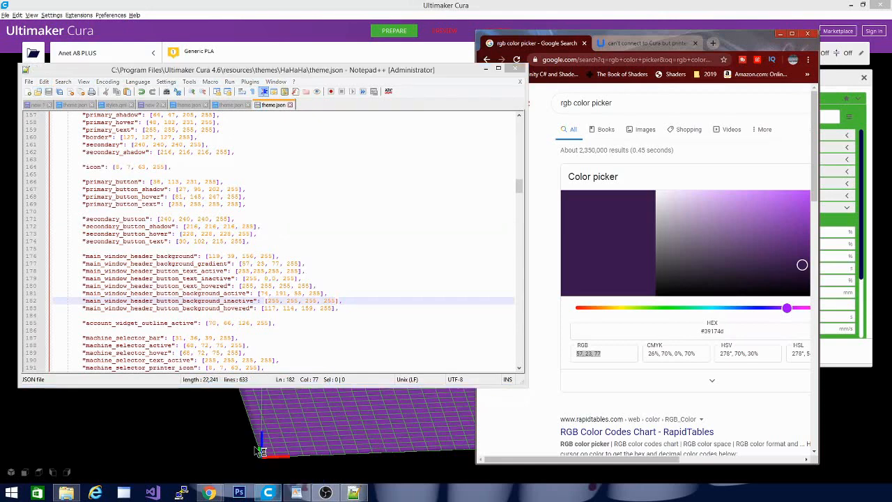
click(690, 5)
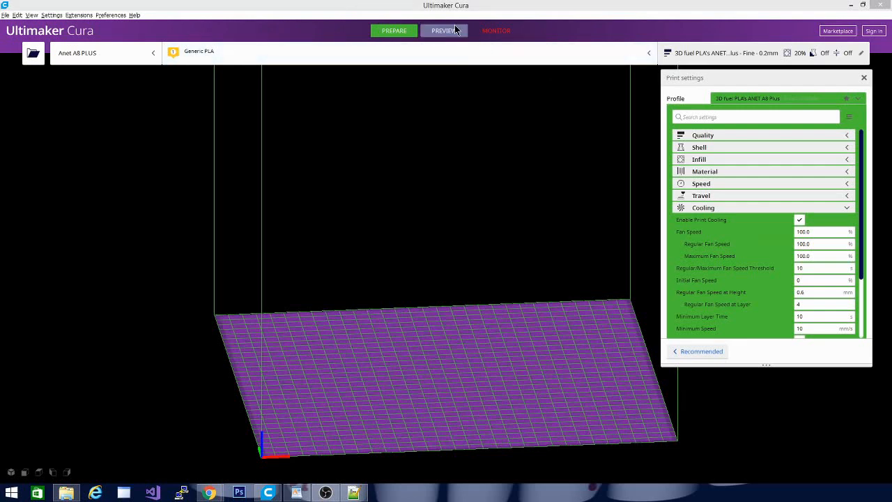
click(265, 493)
Copy the RGB values of main_window_header_background_gradient in theme.json and set main_window_header_background to 57, 23, 77.
click(353, 493)
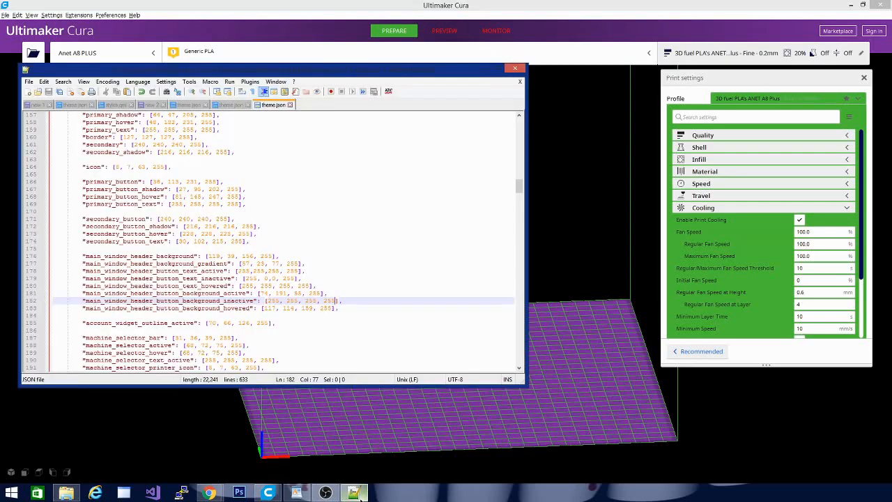
click(306, 338)
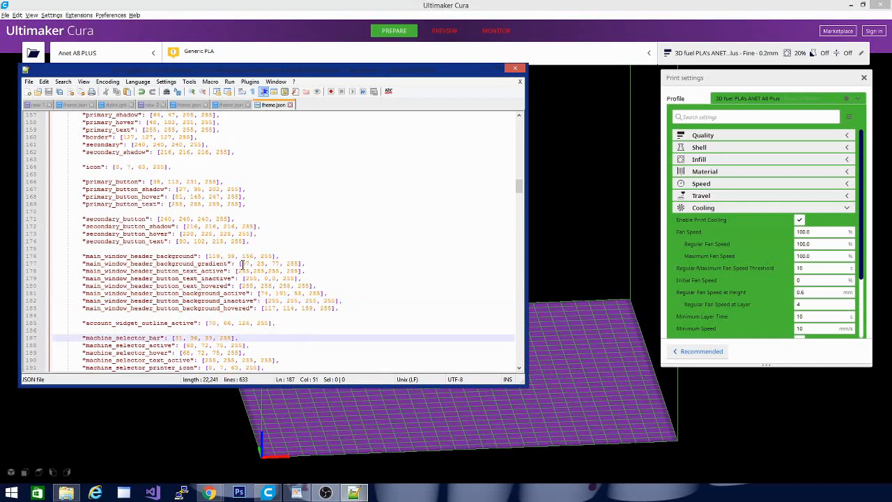
drag(242, 263, 281, 264)
key(ctrl+c)
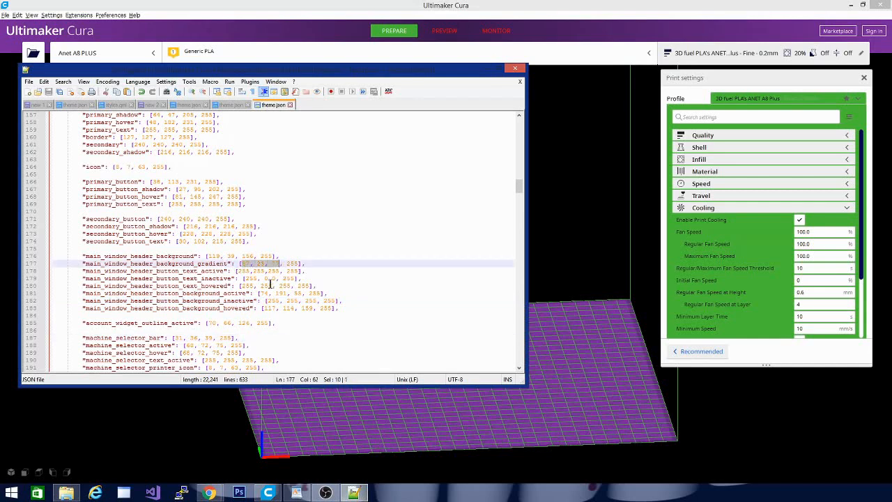
drag(207, 256, 258, 255)
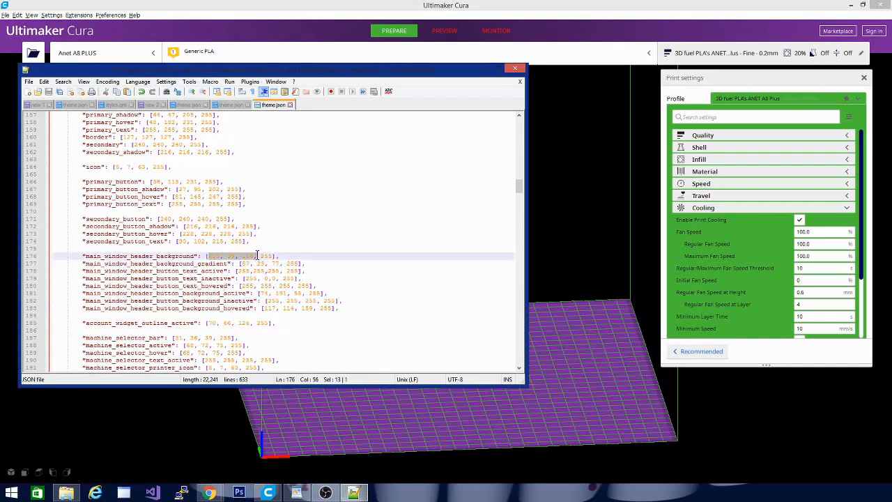
key(ctrl+v)
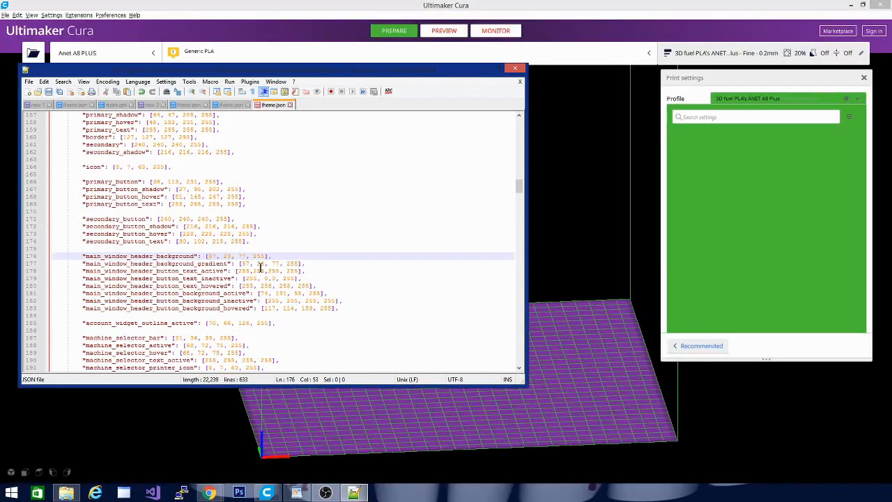
Copy the purple(joker) RGB values from the color notes, set main_window_header_background_gradient to 119, 39, 156, and save theme.json.
click(154, 105)
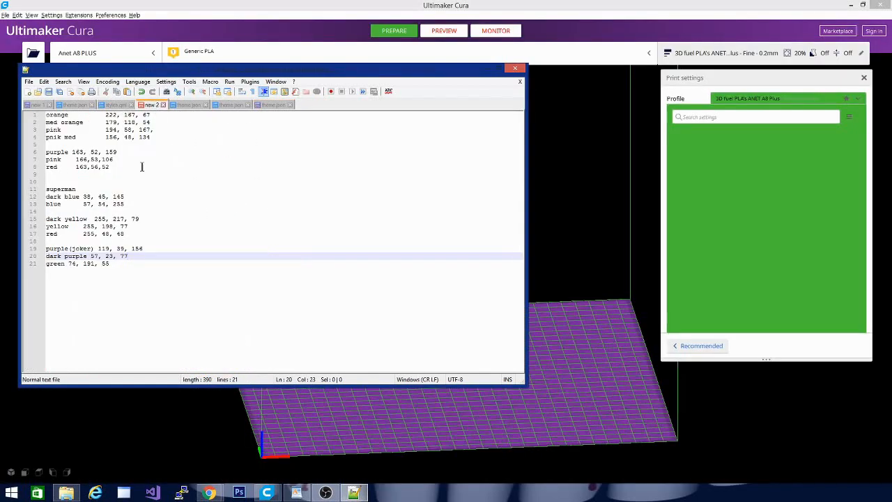
drag(97, 248, 162, 249)
key(ctrl+c)
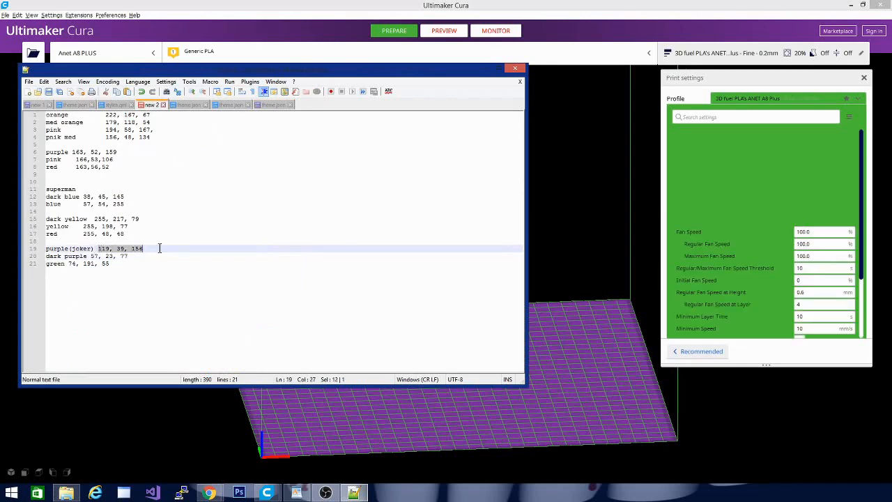
click(260, 105)
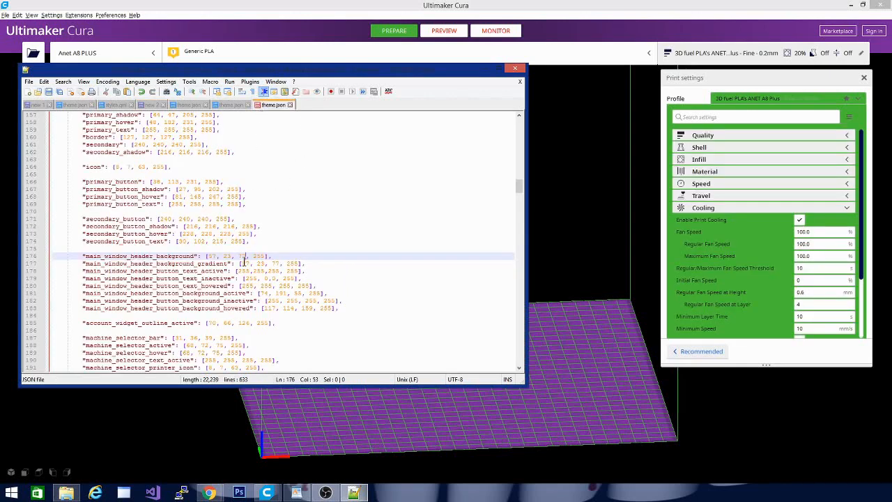
click(244, 263)
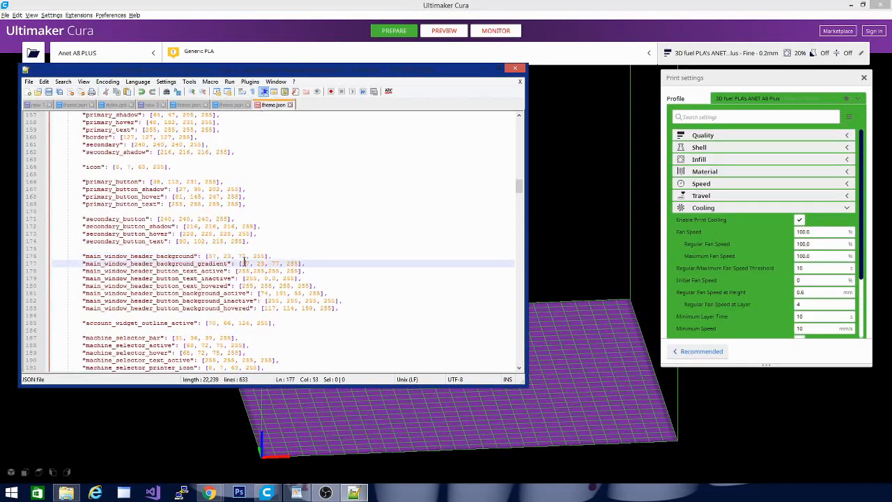
drag(241, 264, 281, 265)
key(ctrl+v)
click(486, 70)
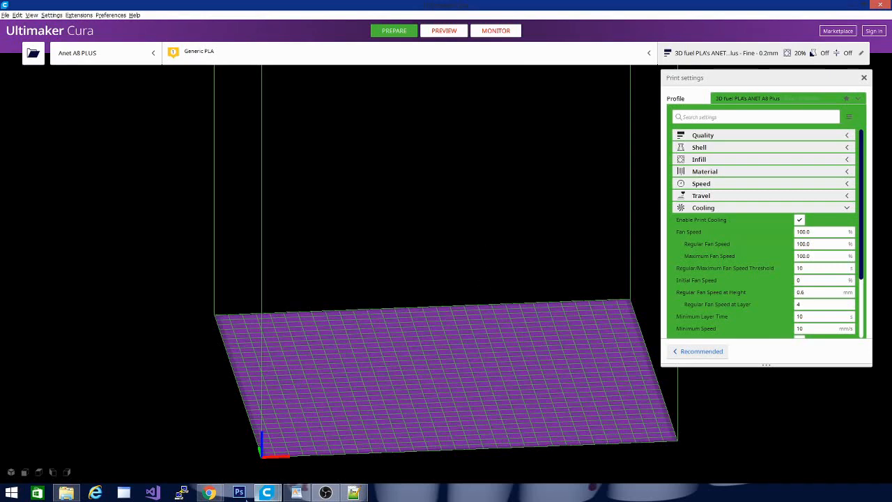
click(354, 493)
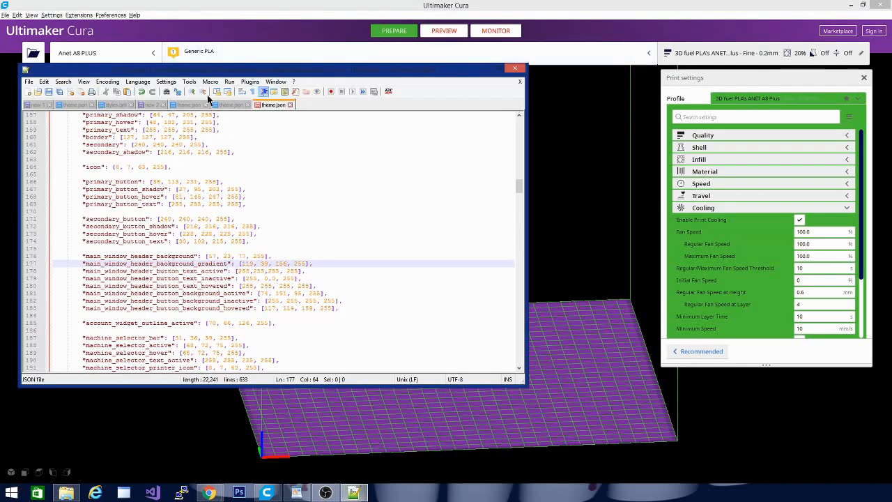
click(49, 93)
Launch Ultimaker Cura 4.6 again to load the new header gradient and close the already open front Cura window.
right_click(266, 493)
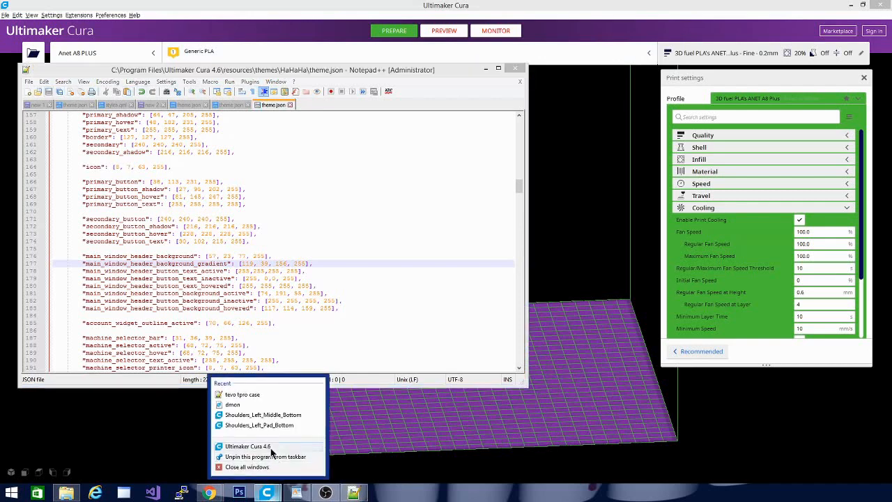
click(269, 447)
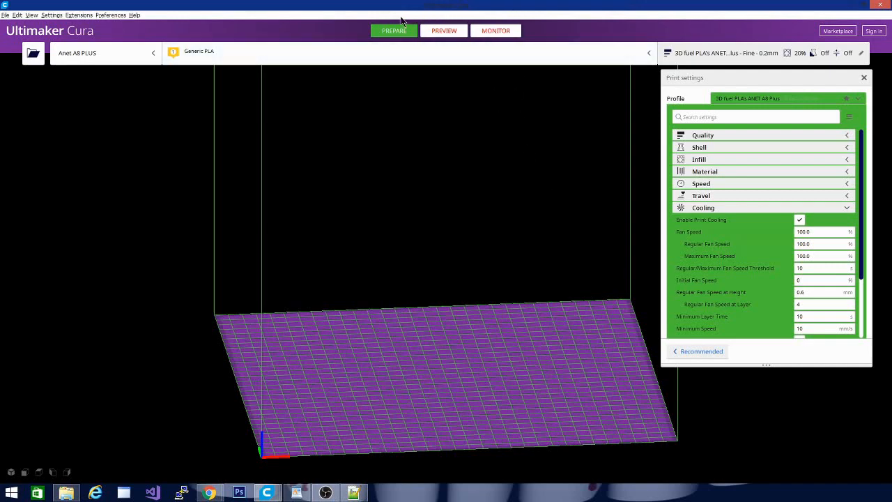
click(879, 6)
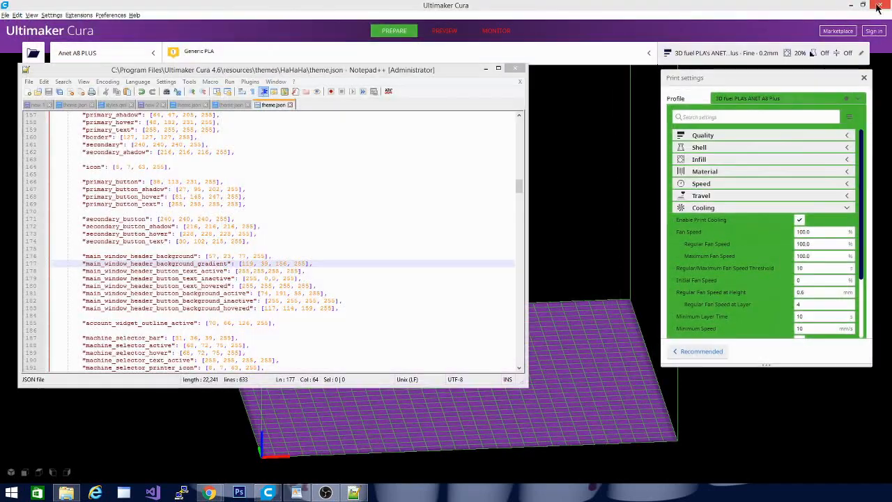
click(422, 5)
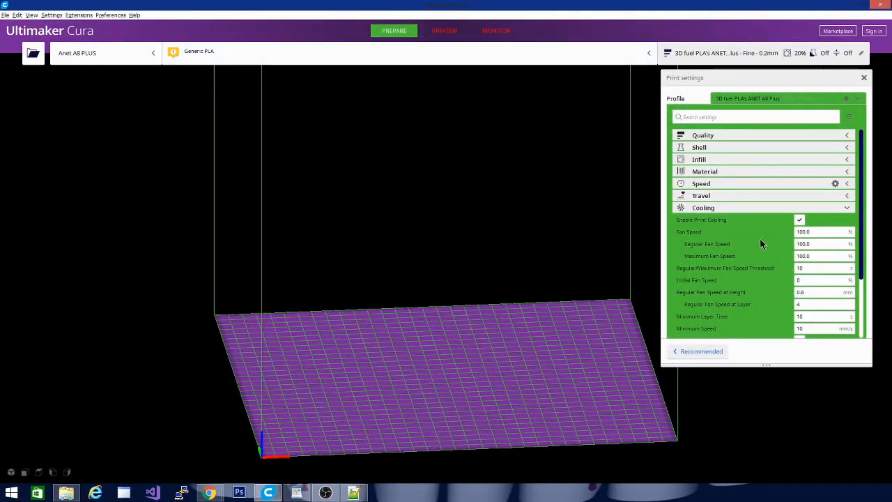
drag(862, 265, 836, 202)
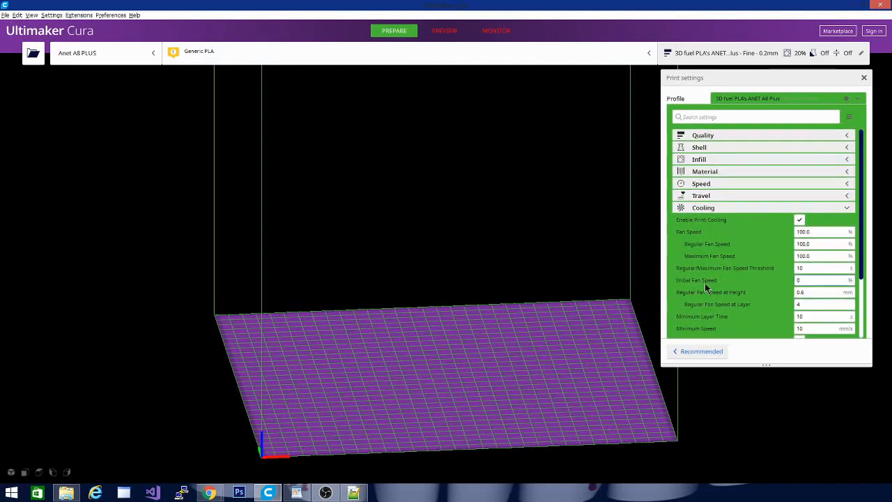
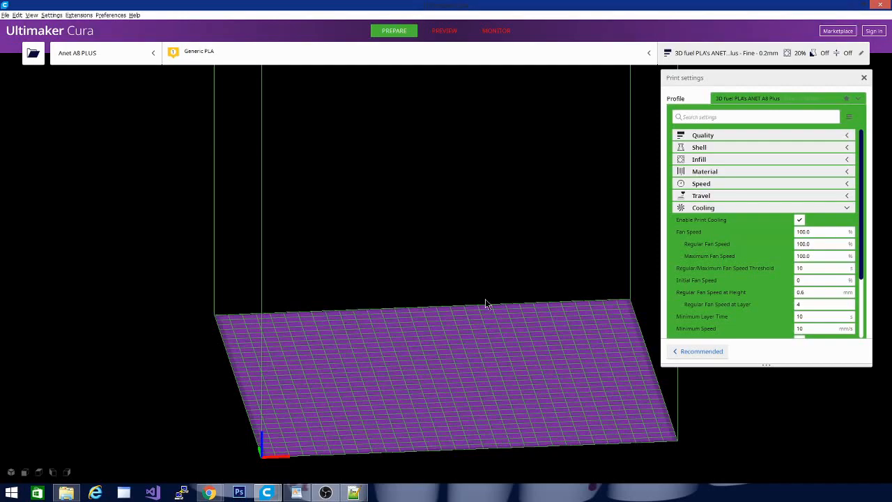
Close the front Cura window and check the header button colors in the Preview, Monitor and Prepare stages of the remaining one.
drag(484, 299, 304, 363)
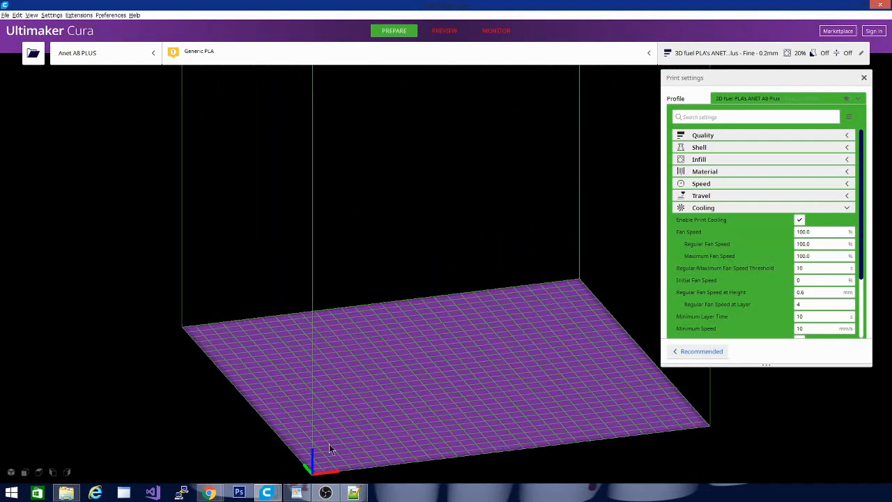
click(881, 6)
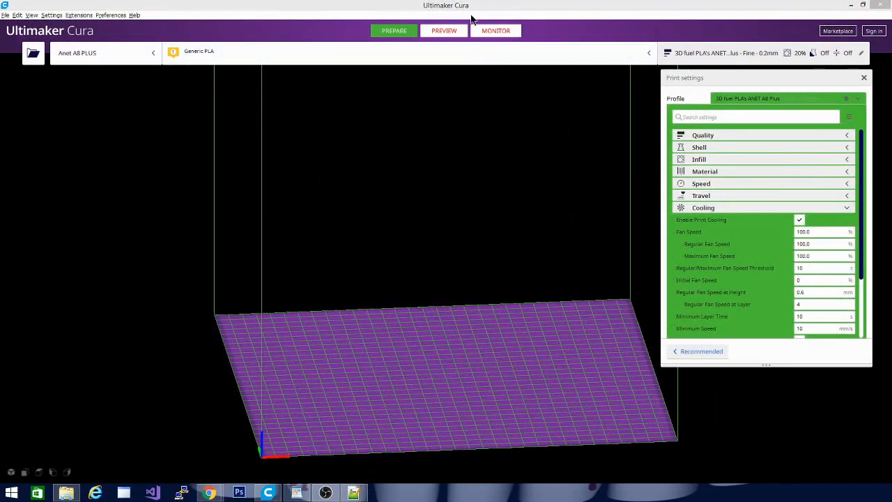
click(444, 31)
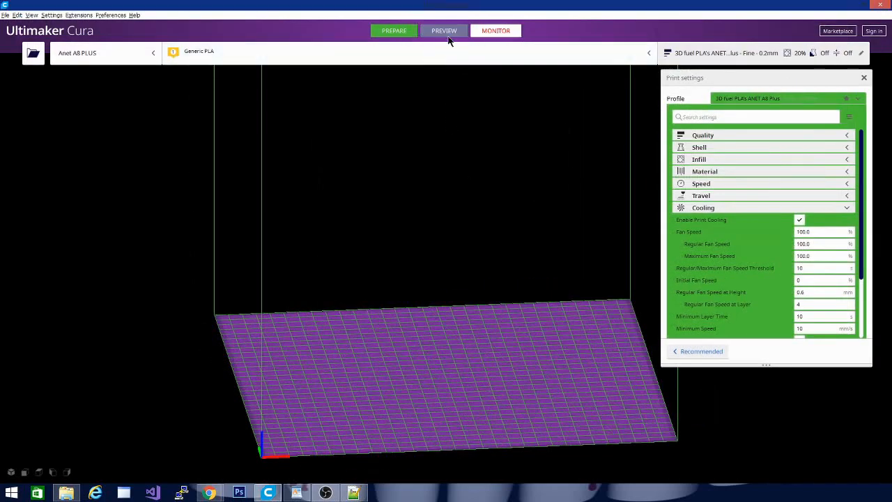
click(394, 31)
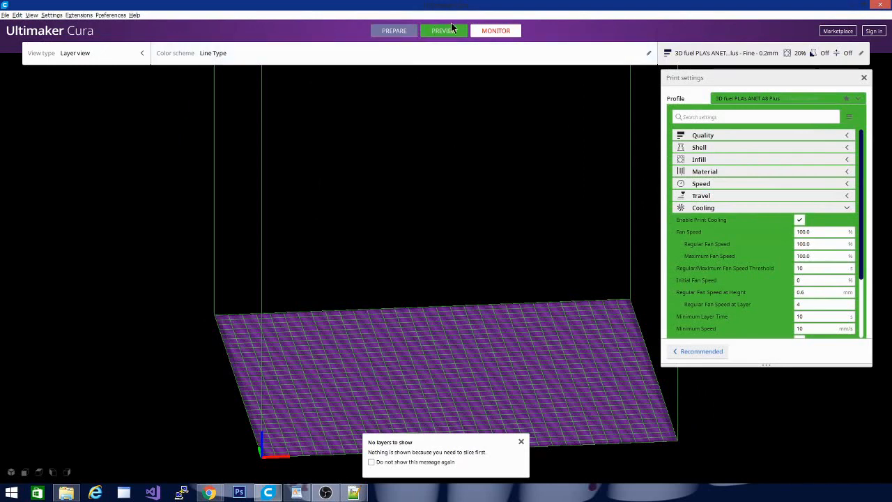
click(511, 31)
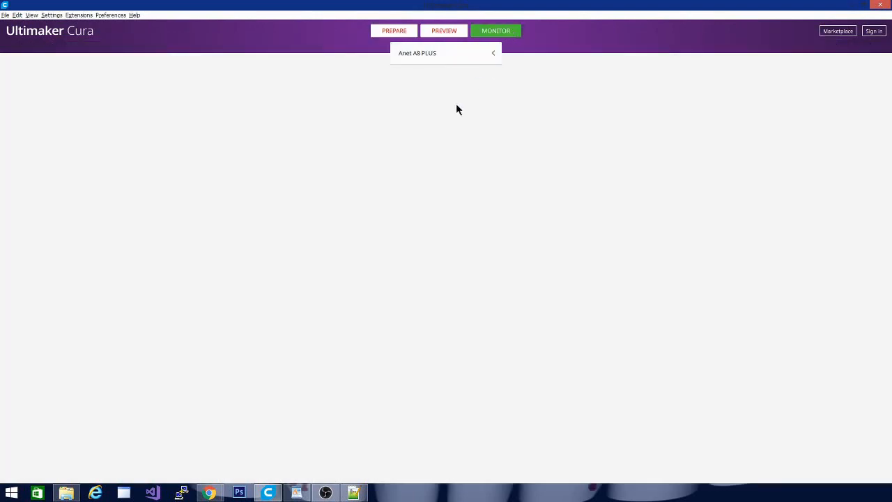
click(393, 37)
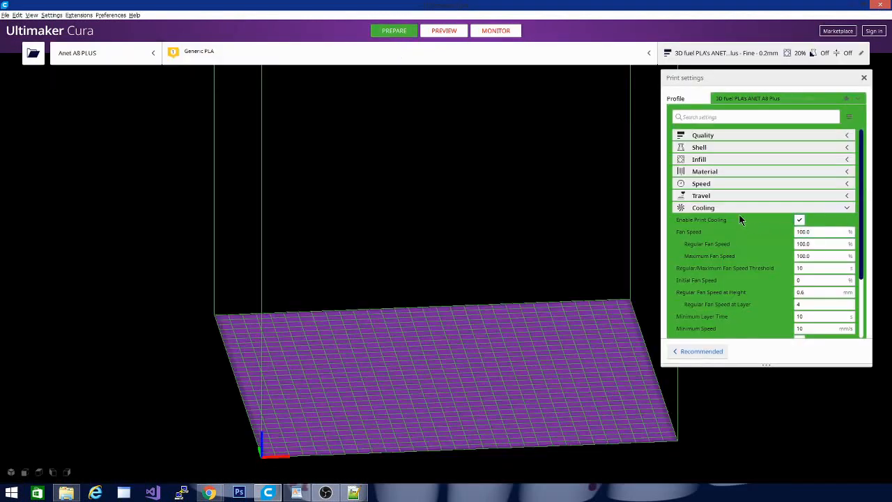
Collapse the Cooling settings category and open the tevo tpro case model on the build plate.
click(721, 208)
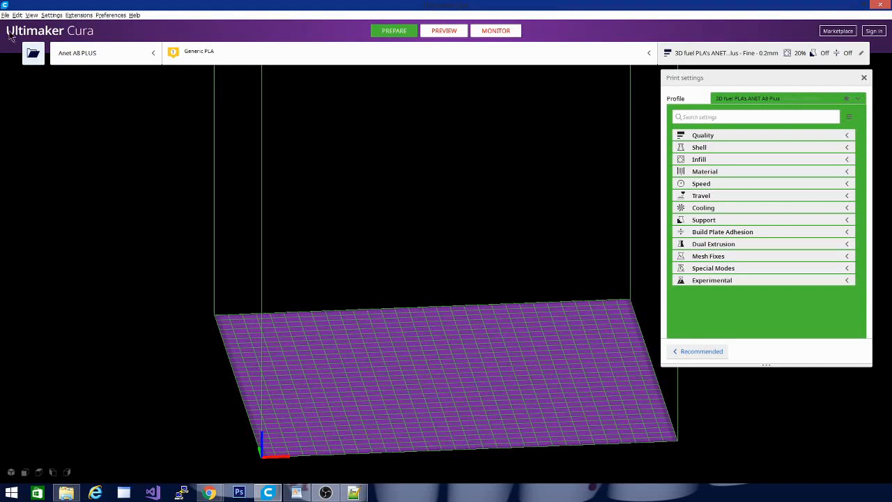
click(33, 55)
drag(111, 452, 447, 401)
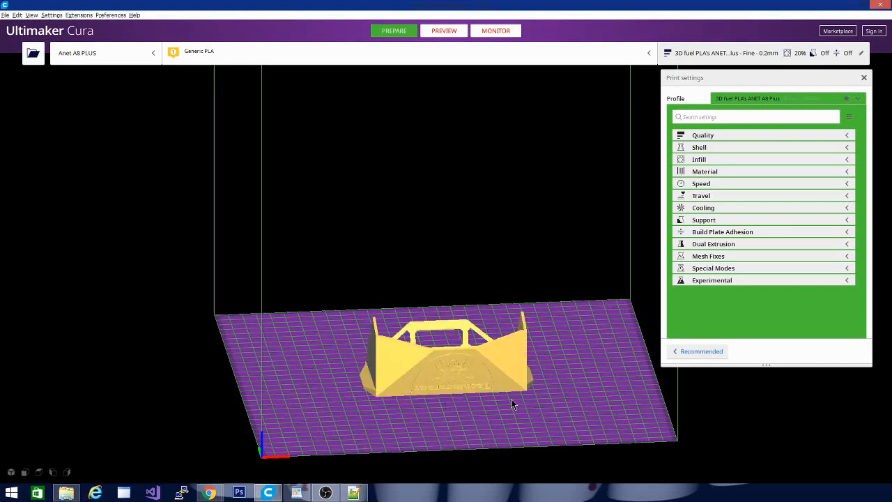
drag(375, 410, 529, 418)
right_click(529, 418)
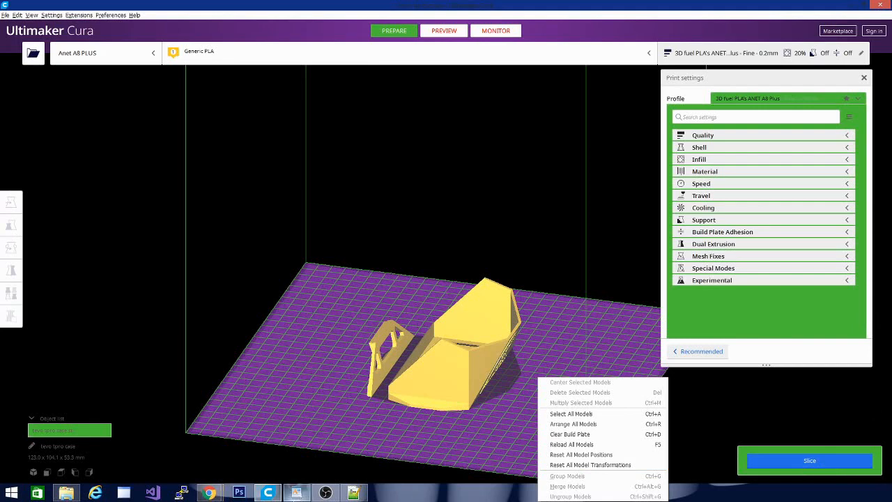
Switch to WordPad and scan the annotated theme color list for the entries controlling the model tools and icons, then minimize it.
click(291, 494)
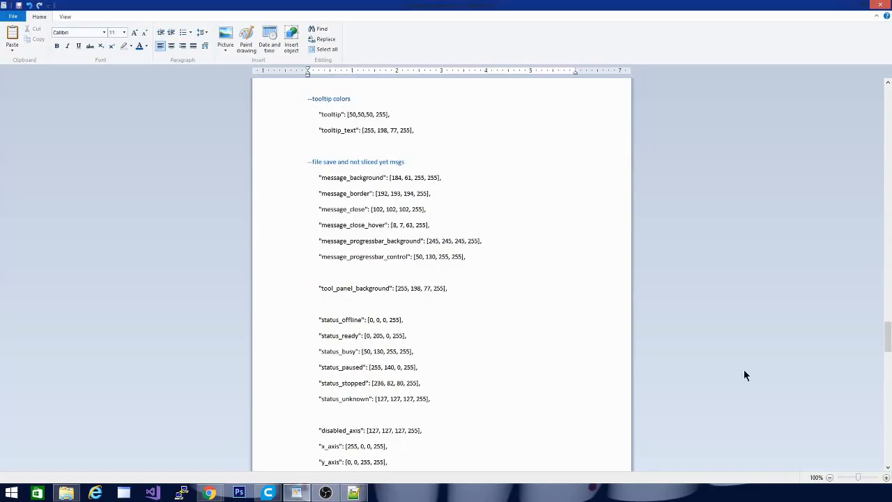
scroll(461, 363, up, 15)
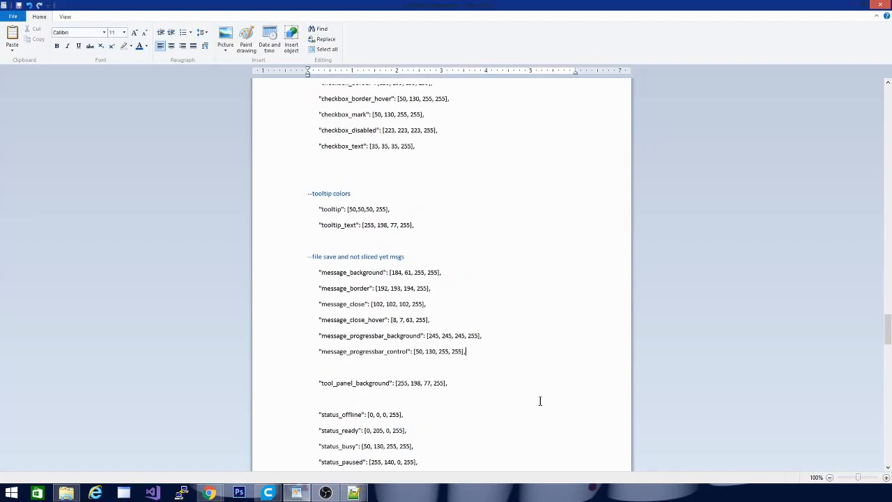
scroll(568, 365, up, 15)
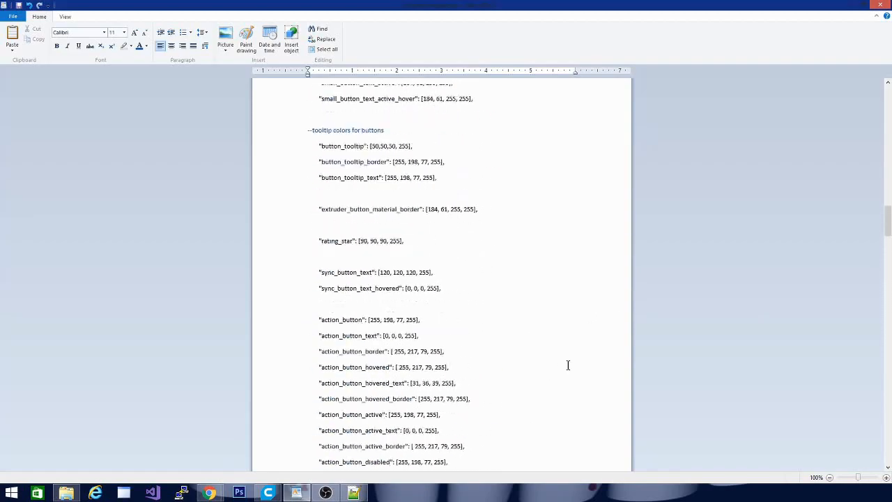
scroll(568, 365, up, 12)
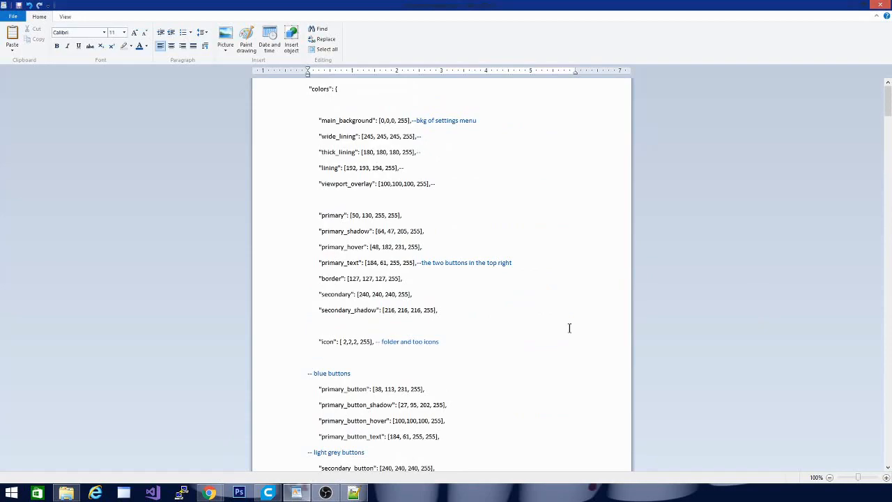
scroll(568, 327, down, 15)
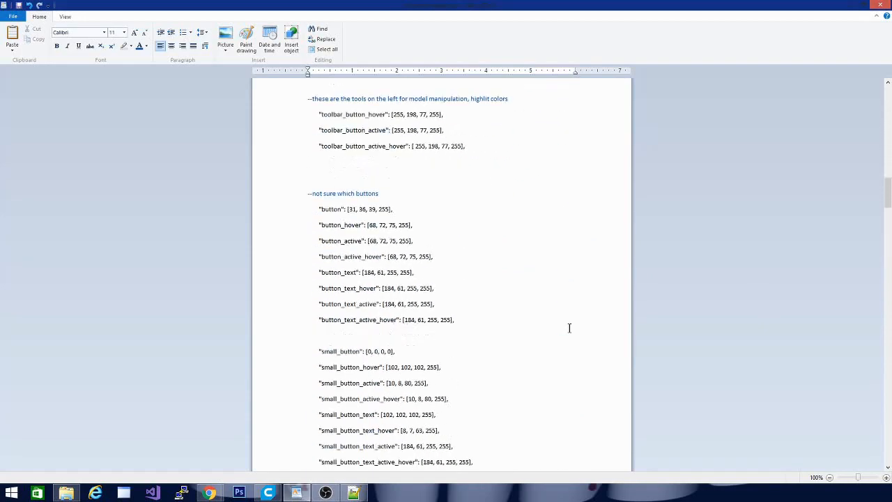
scroll(569, 328, down, 20)
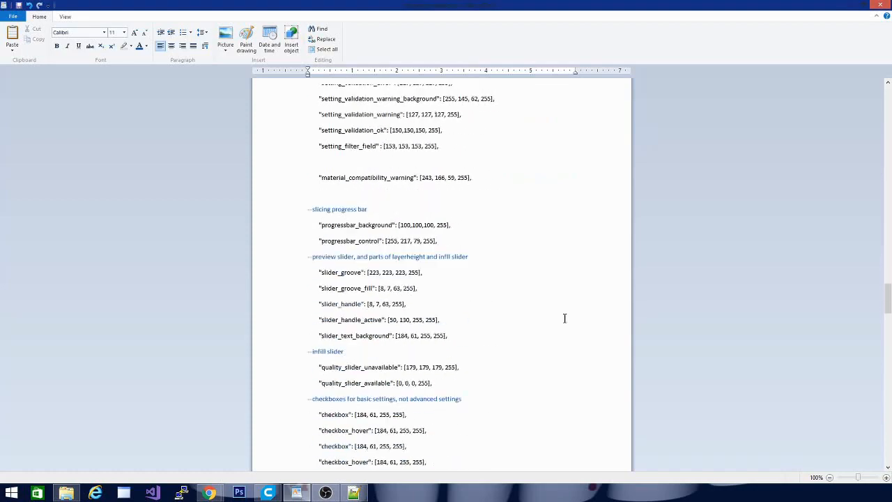
scroll(564, 319, down, 20)
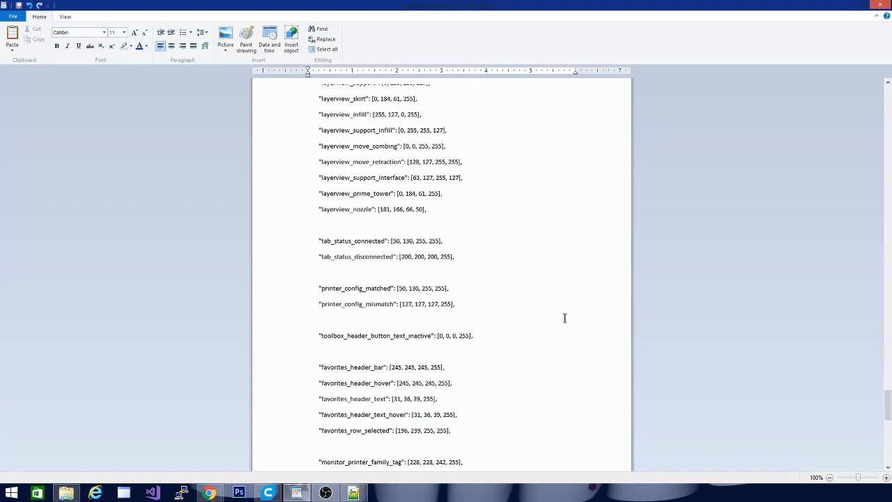
scroll(564, 318, down, 15)
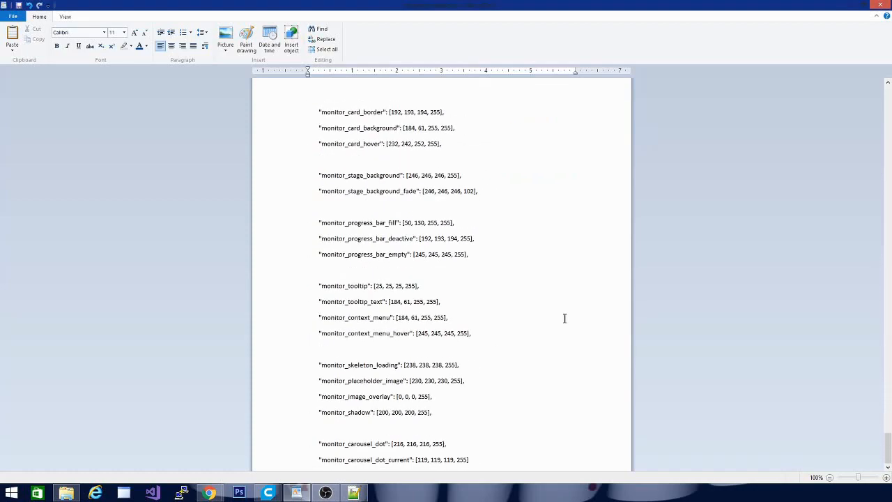
scroll(565, 318, up, 8)
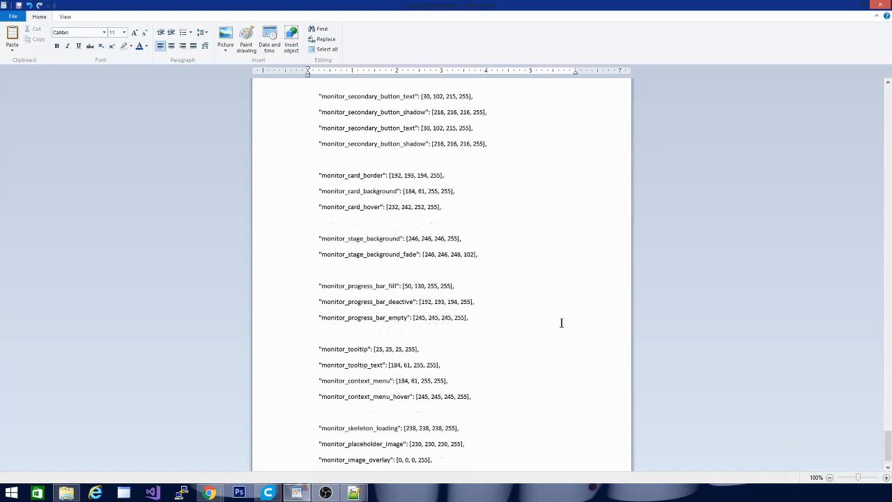
scroll(562, 322, down, 8)
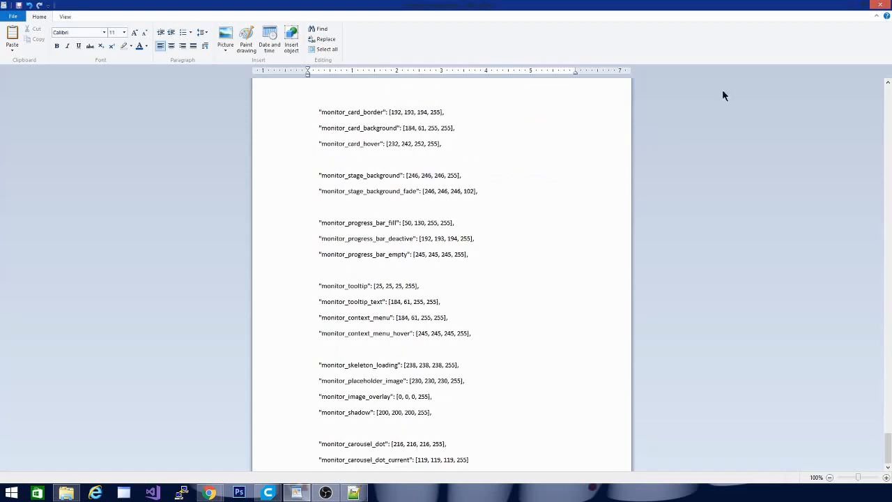
click(851, 4)
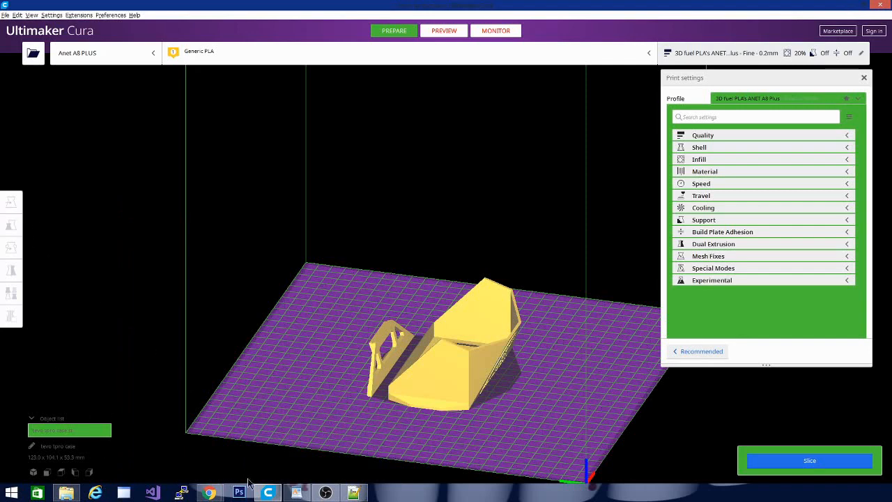
Switch to theme.json in Notepad++, find the toolbar_background entry, and move the editor window clear of Cura's model tools.
click(360, 494)
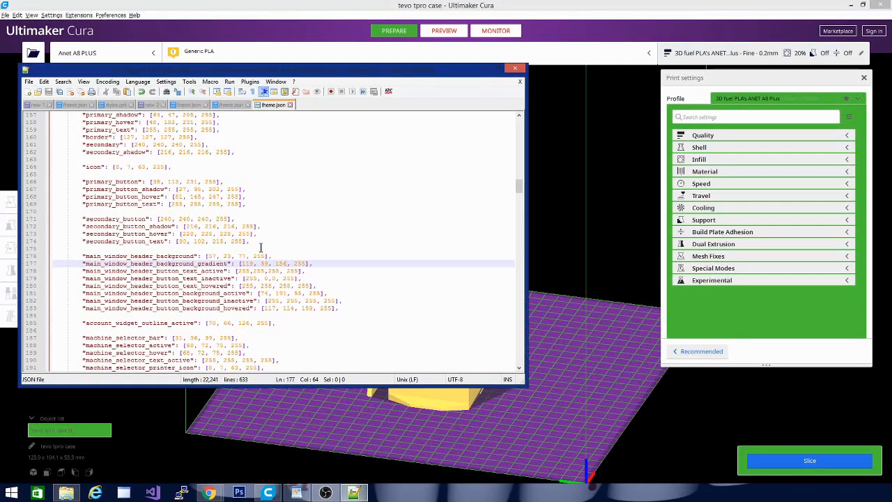
click(402, 323)
scroll(403, 323, down, 5)
scroll(436, 320, down, 3)
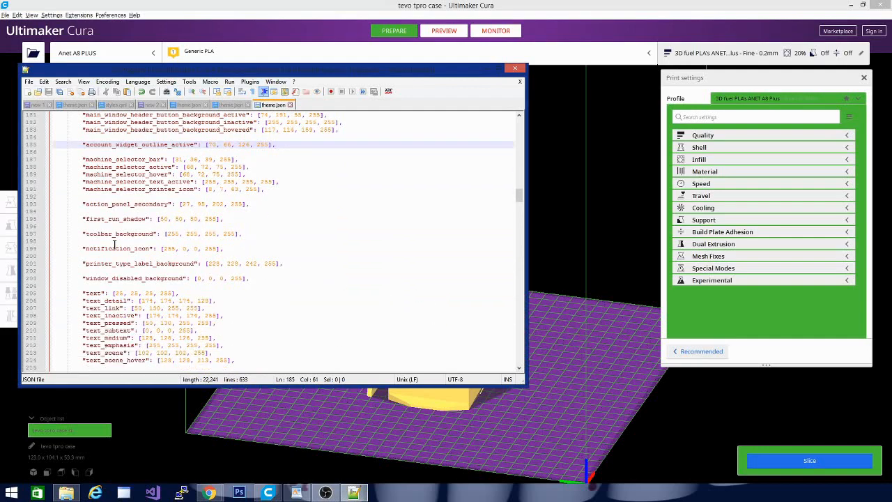
click(356, 492)
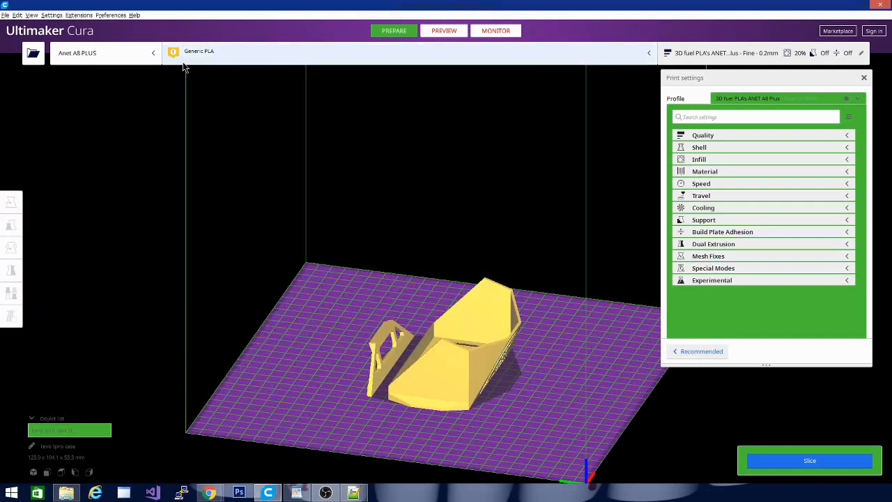
click(354, 491)
drag(255, 67, 489, 109)
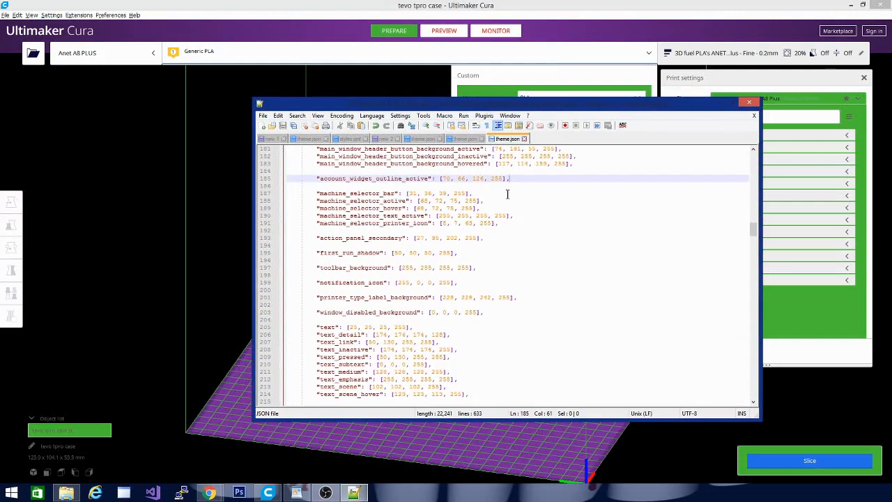
Copy the purple(joker) RGB values from the color notes and set toolbar_background in theme.json to 119, 39, 156.
click(461, 138)
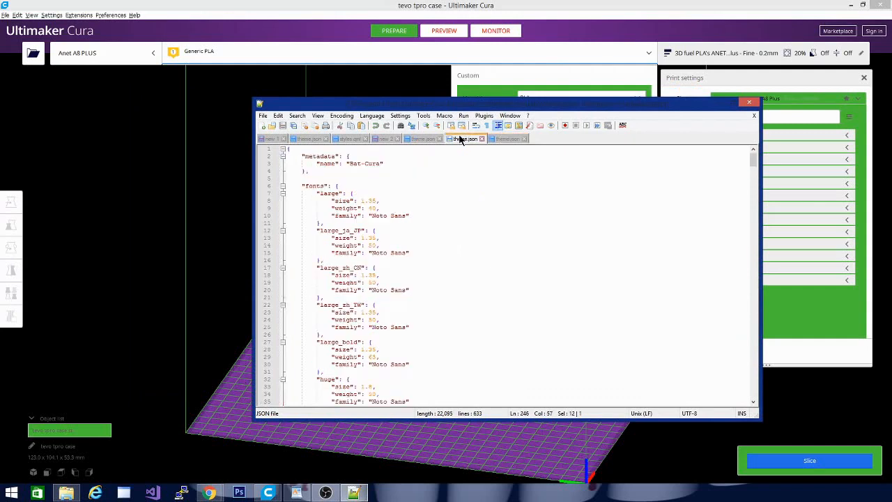
click(386, 138)
click(366, 301)
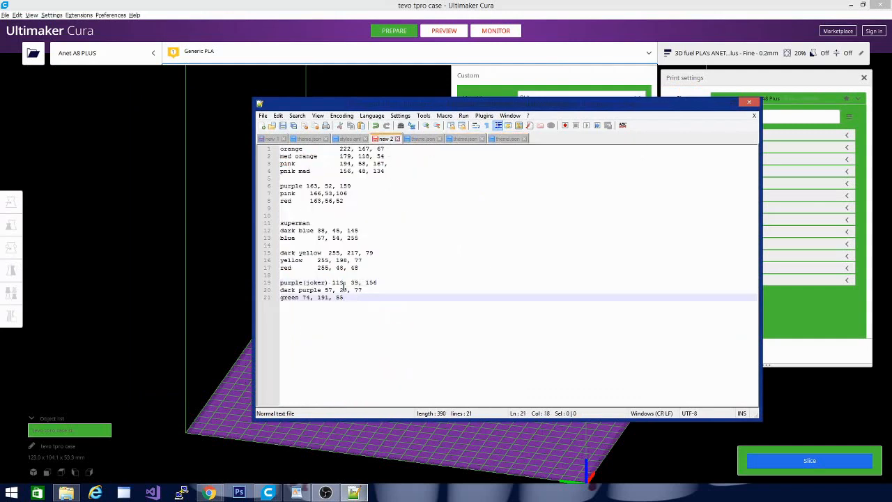
drag(330, 282, 388, 281)
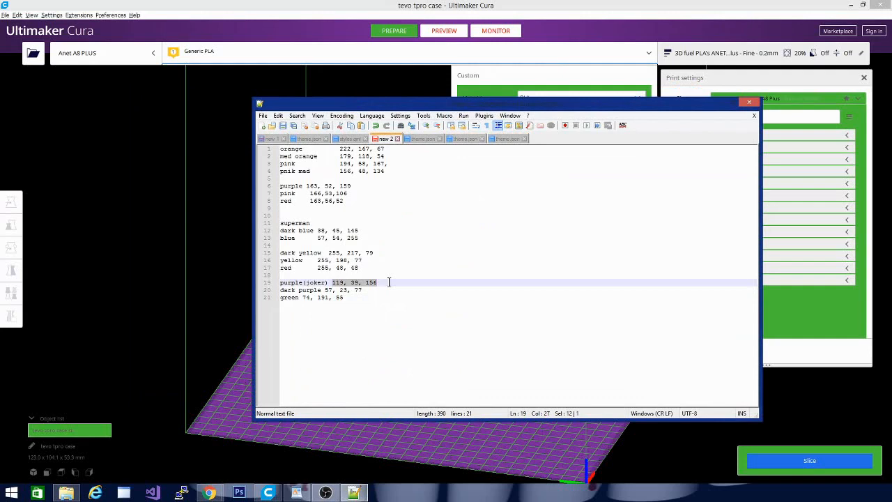
click(513, 138)
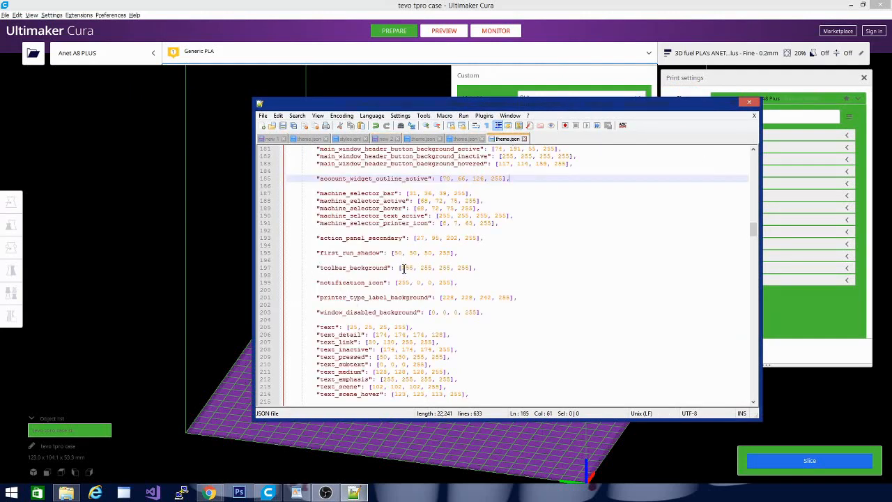
drag(402, 267, 451, 269)
text(119, 59, 156)
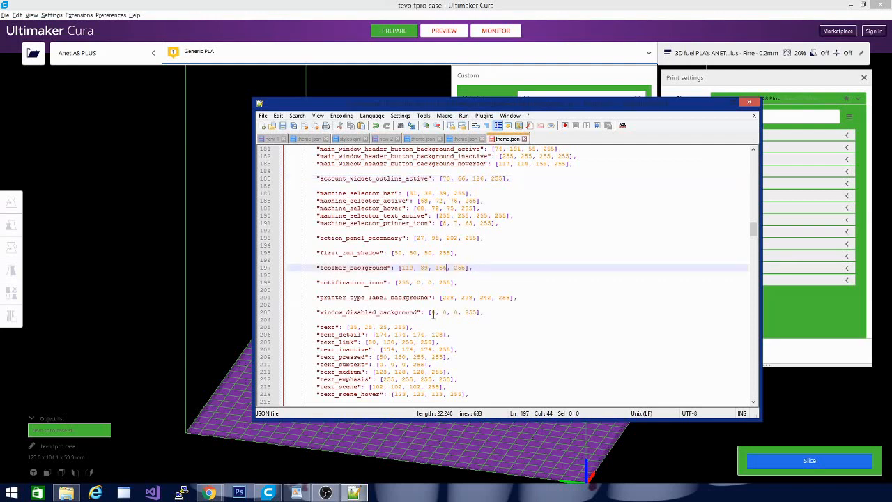
Copy the green RGB values from the color notes and set the icon color in theme.json to 74, 191, 55.
scroll(424, 319, up, 15)
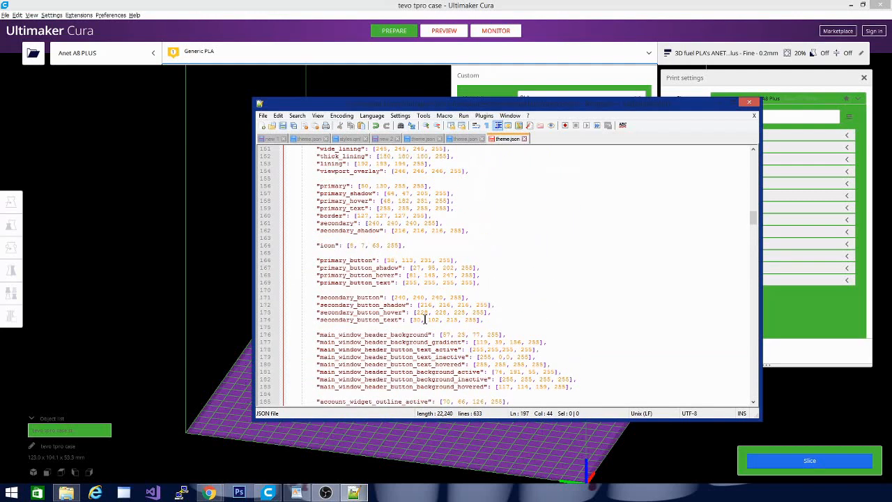
scroll(425, 319, down, 4)
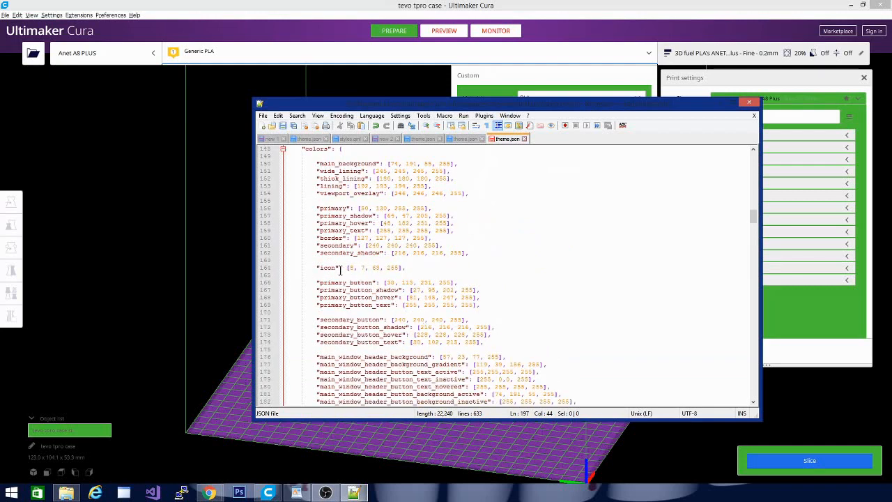
click(463, 138)
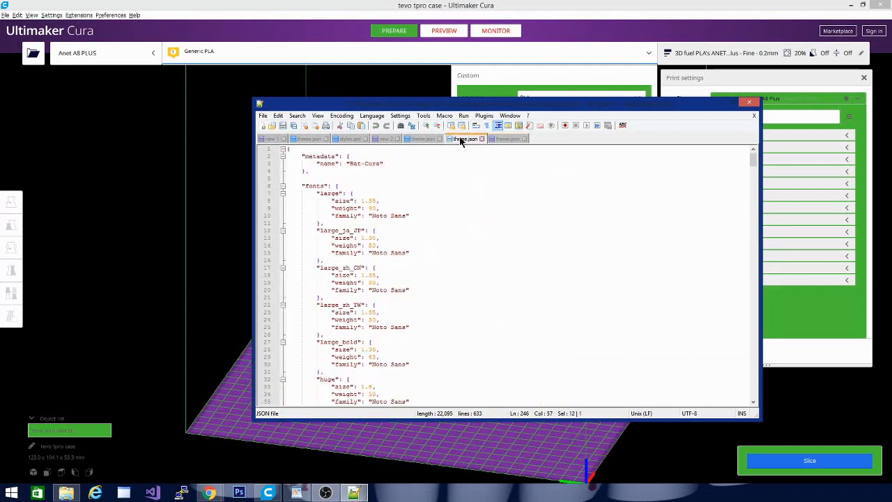
click(423, 139)
click(385, 139)
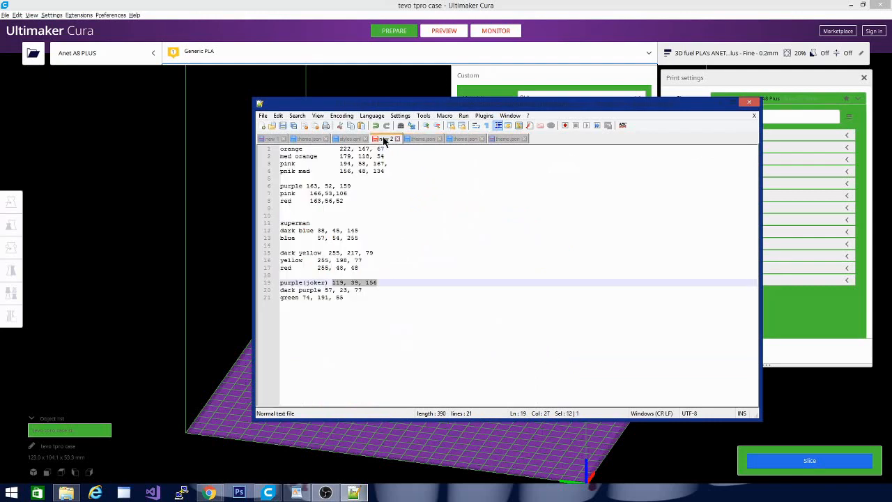
drag(302, 298, 353, 302)
key(ctrl+c)
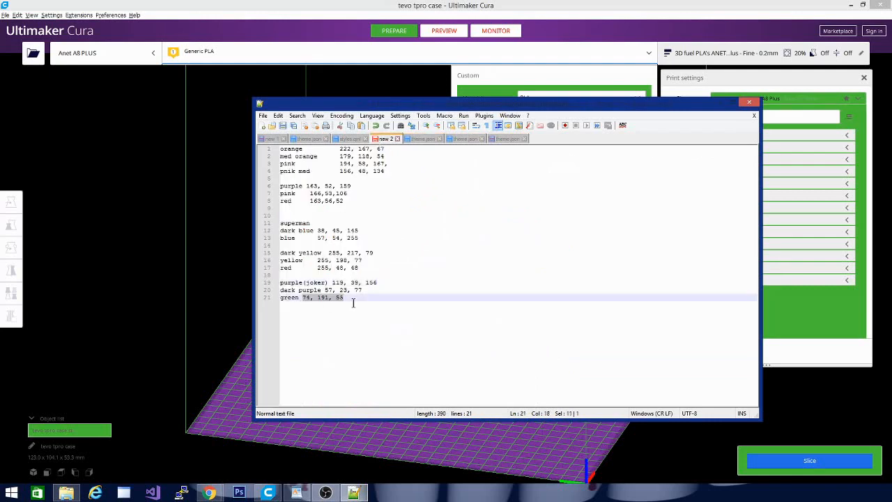
click(509, 137)
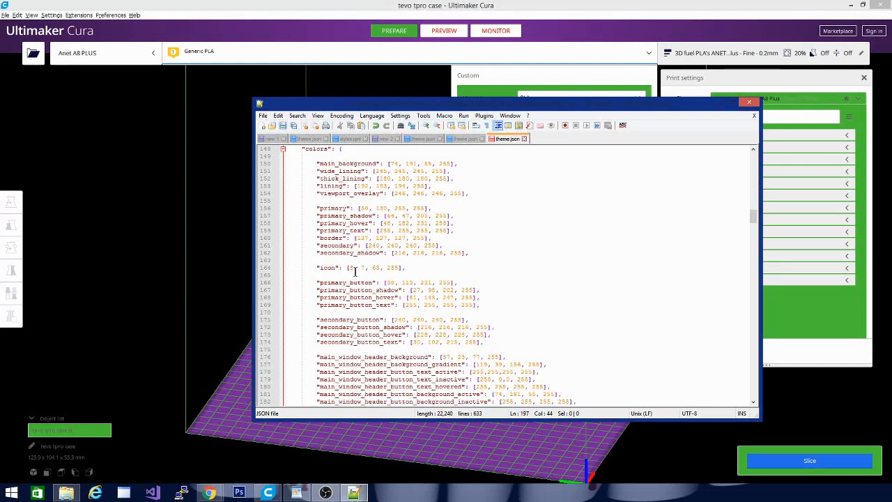
drag(348, 268, 379, 269)
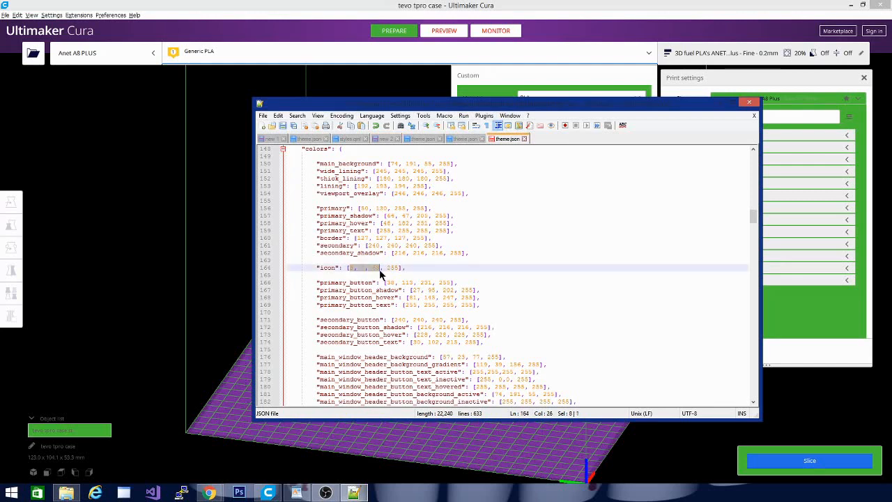
key(ctrl+v)
Launch a new Ultimaker Cura 4.6 instance with the edited theme and close the old window containing the tevo tpro case.
right_click(275, 491)
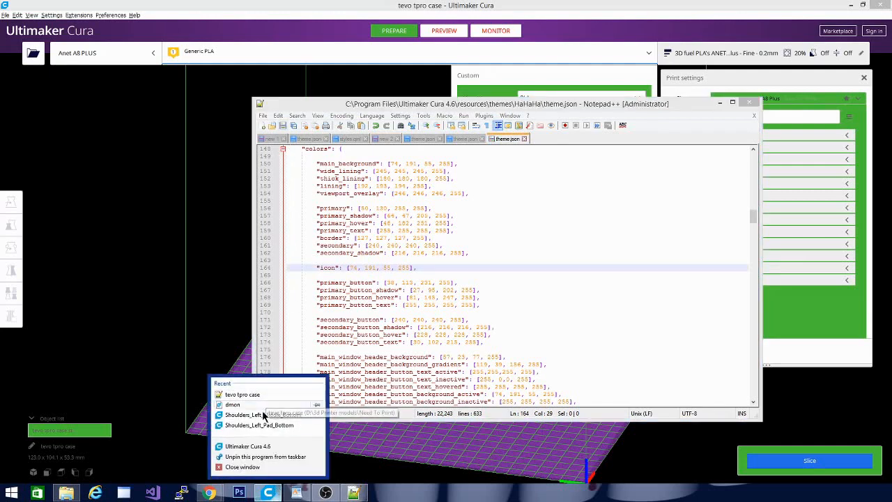
click(257, 448)
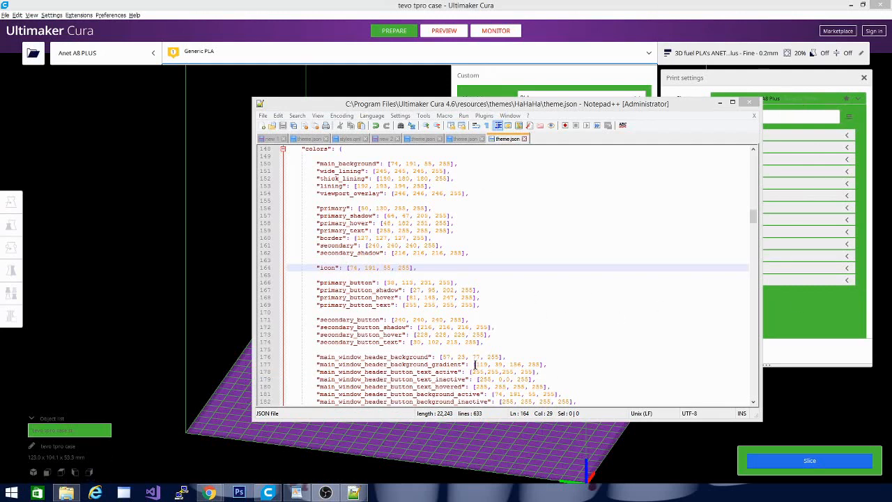
click(561, 268)
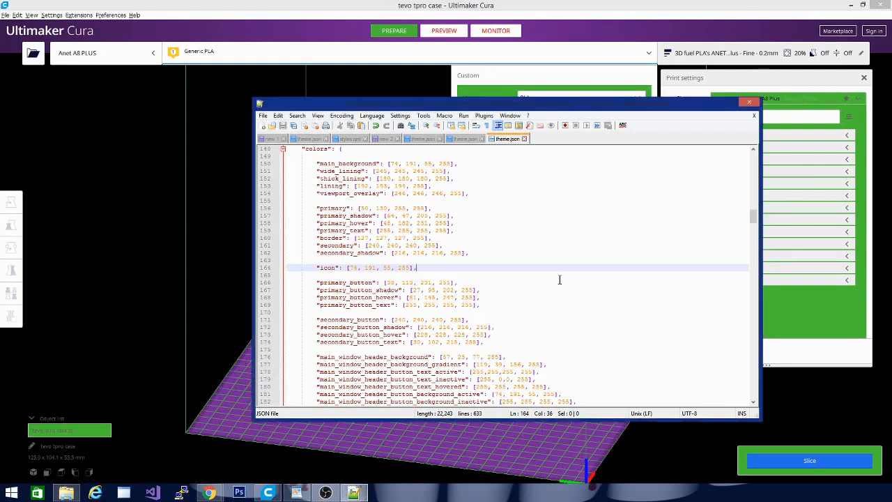
scroll(570, 370, down, 5)
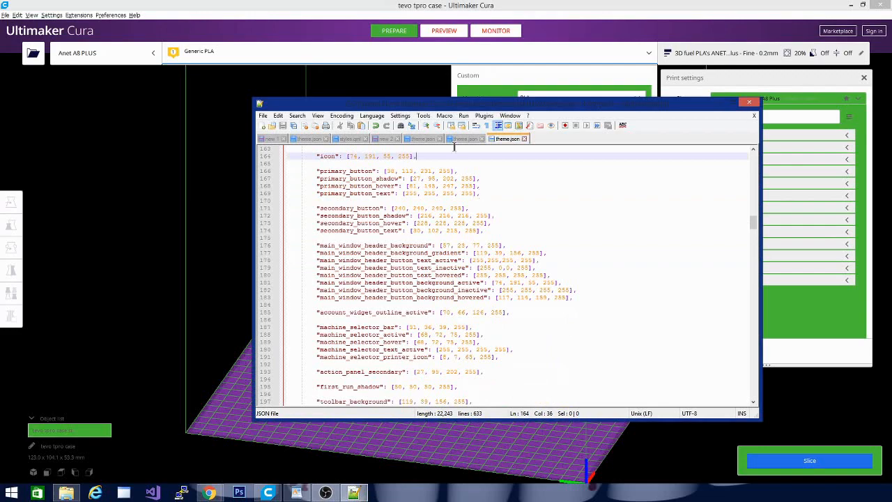
drag(458, 108, 405, 114)
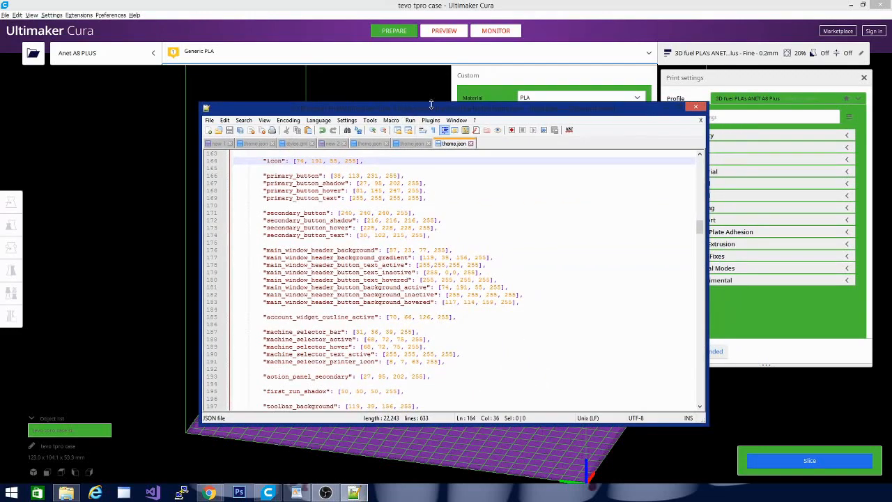
drag(472, 102, 398, 98)
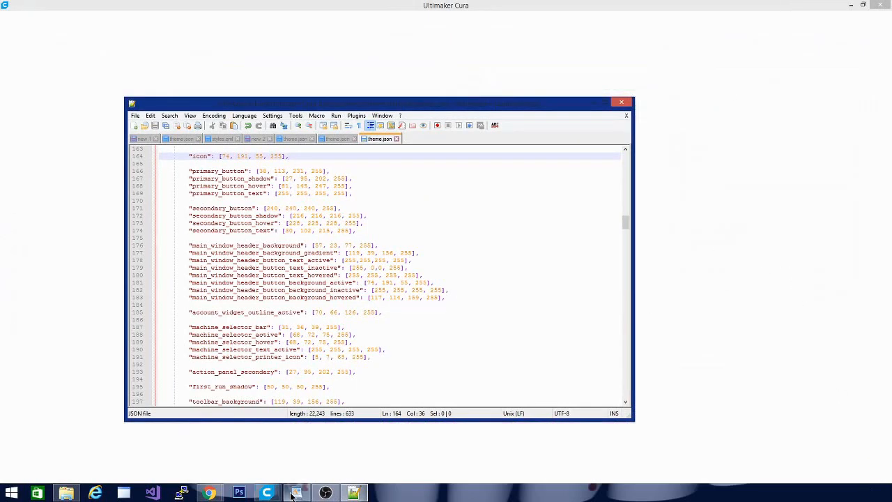
mouse_move(270, 494)
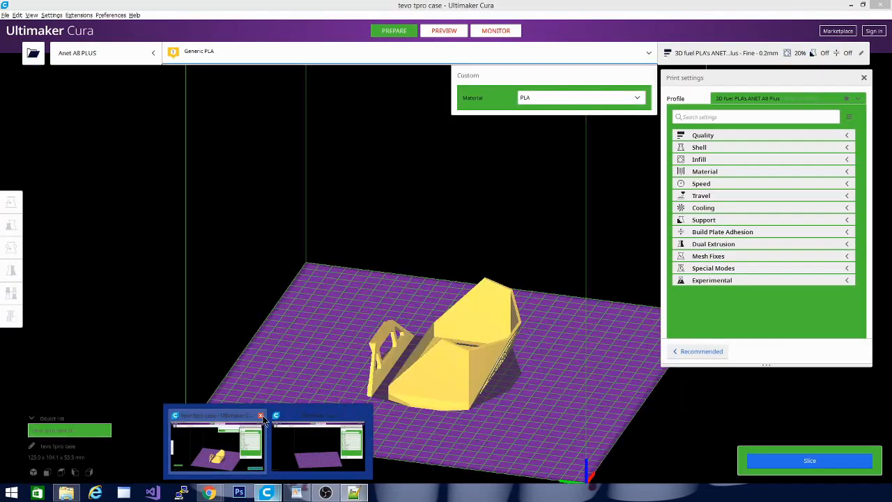
click(261, 416)
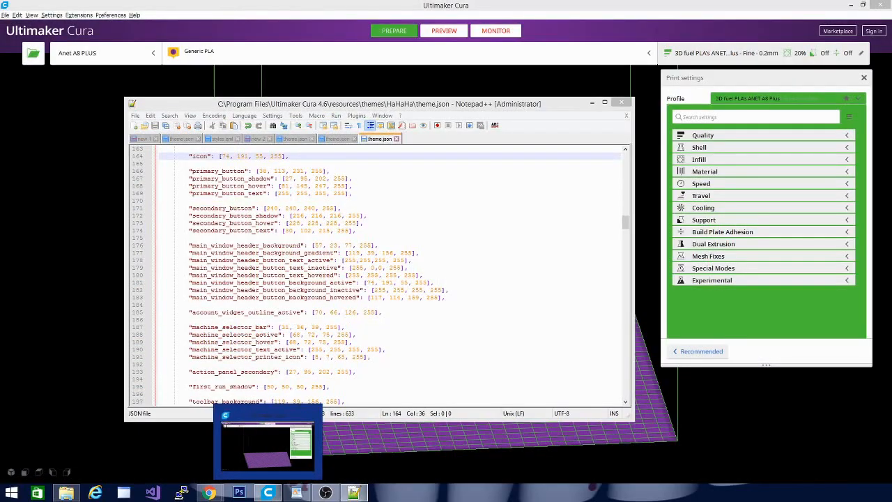
Open the Fuel_Line_Filter_Barb_v5_v2 model in Cura and select it on the build plate to check the model tool colors.
drag(55, 375, 80, 315)
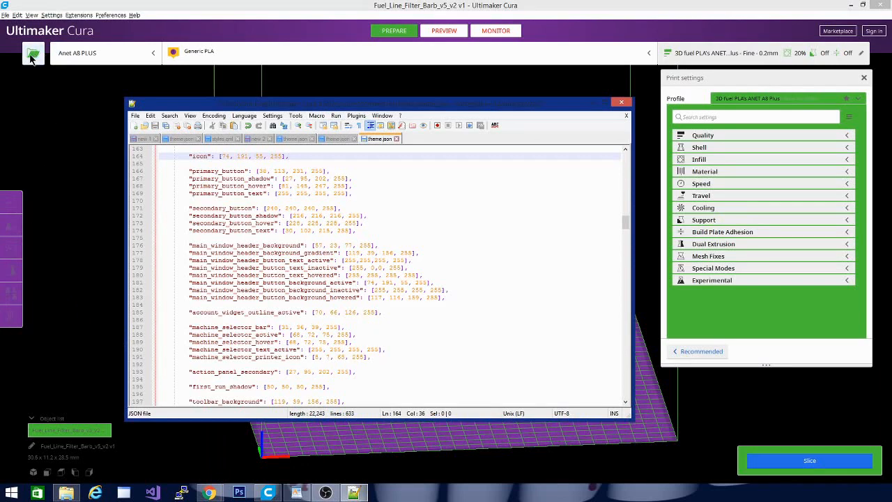
click(69, 226)
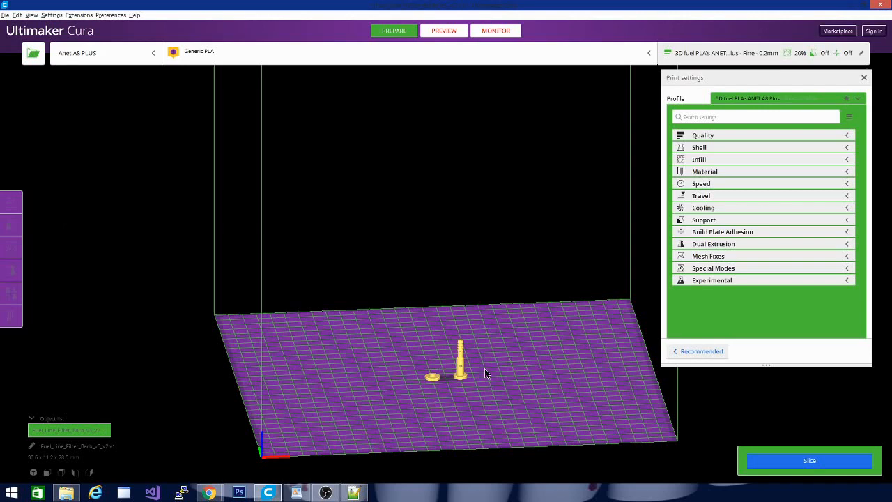
click(460, 373)
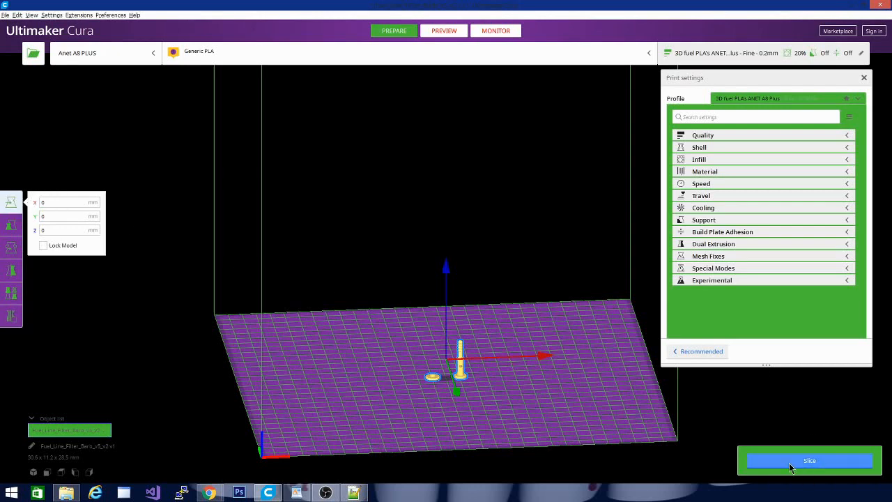
Switch to Notepad++, copy the purple(joker) RGB values from the color notes, and set primary_button in theme.json to 119, 39, 156.
click(353, 492)
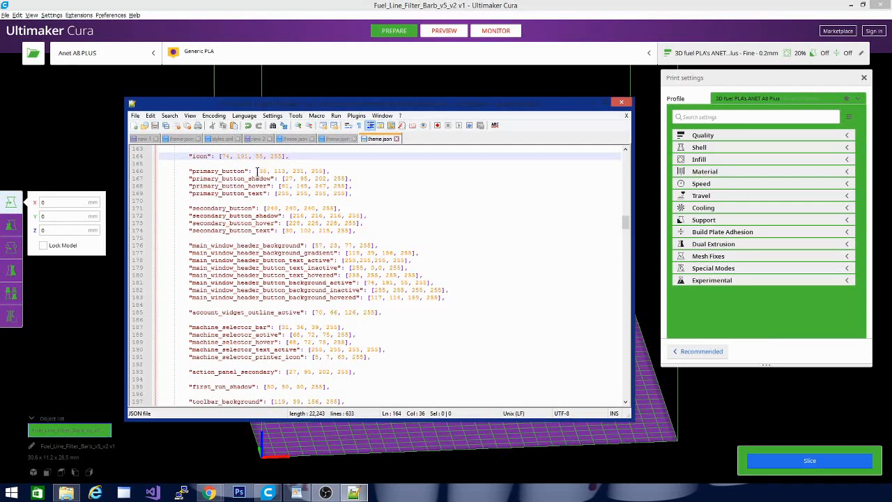
click(259, 139)
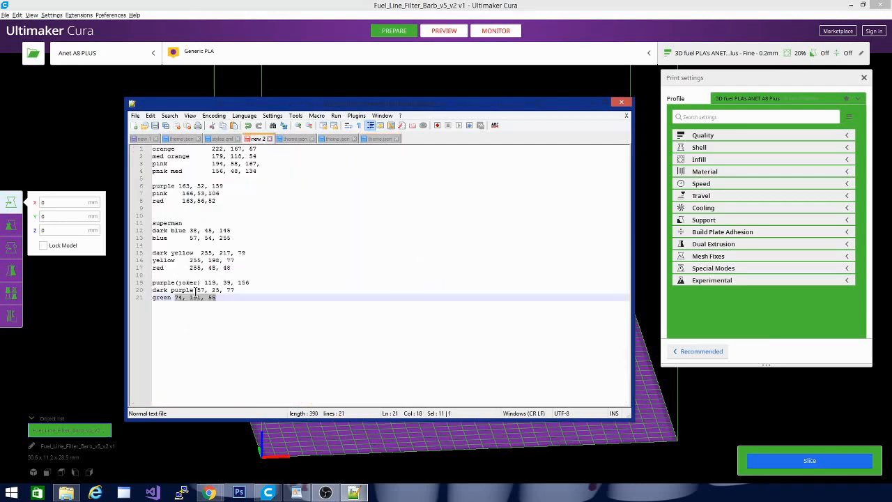
drag(204, 282, 250, 281)
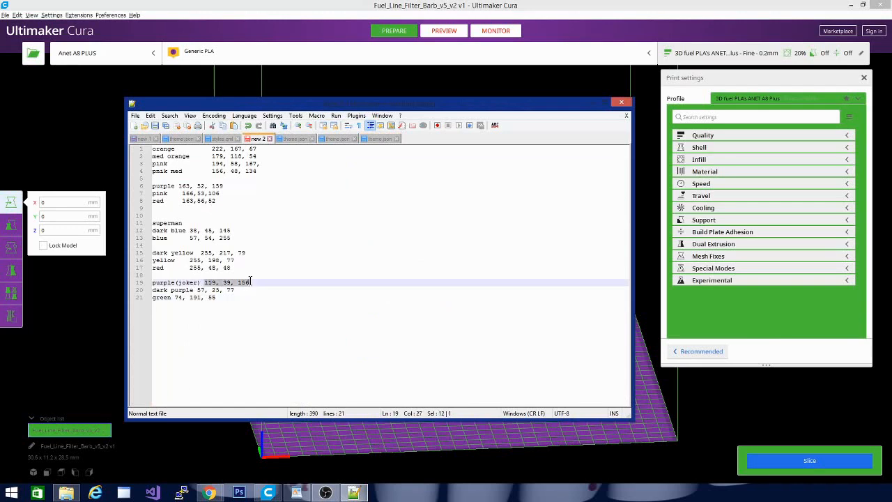
click(384, 138)
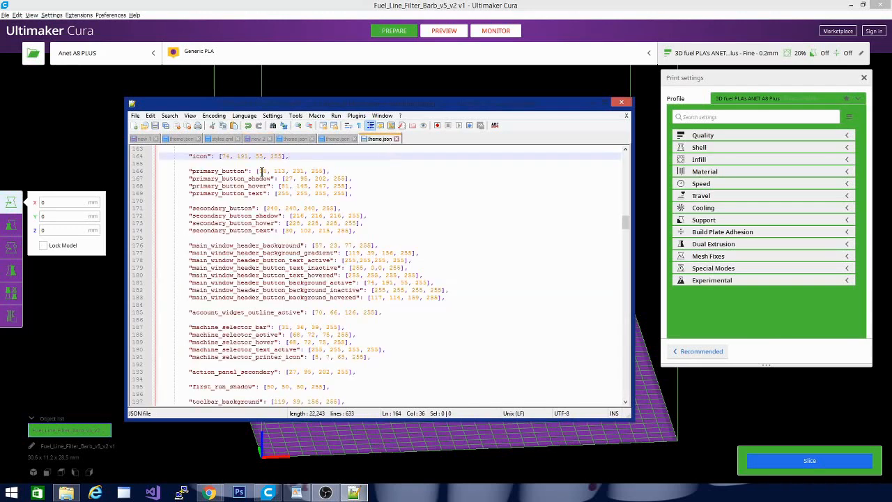
drag(258, 171, 302, 171)
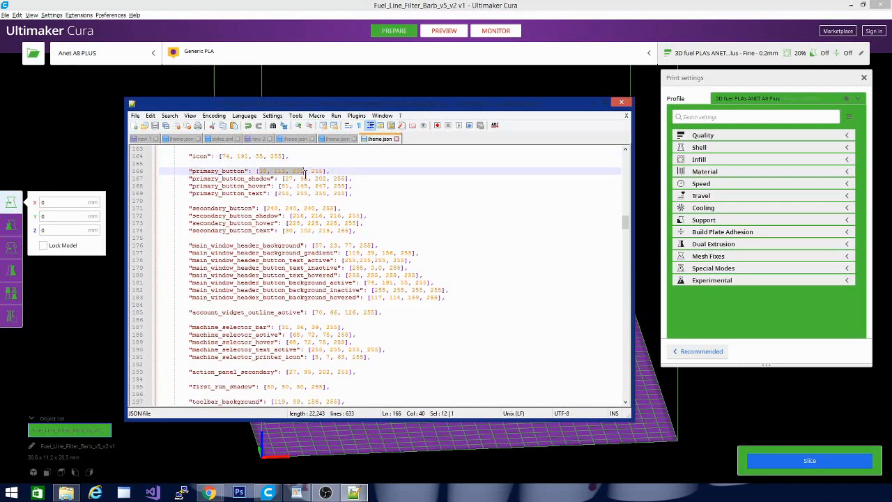
Set primary_button_shadow to the dark purple 57, 23, 77 from the color notes and primary_button_hover to 255,255,255.
click(330, 139)
click(264, 139)
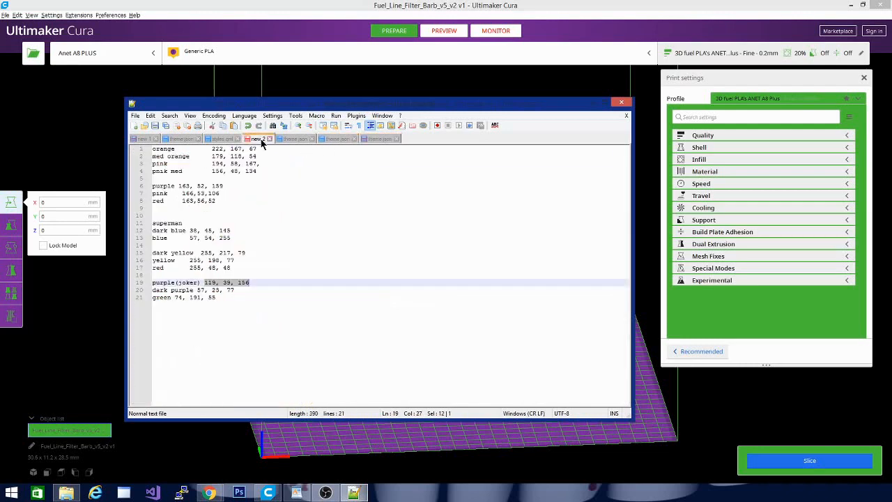
drag(196, 289, 237, 290)
key(ctrl+c)
click(379, 138)
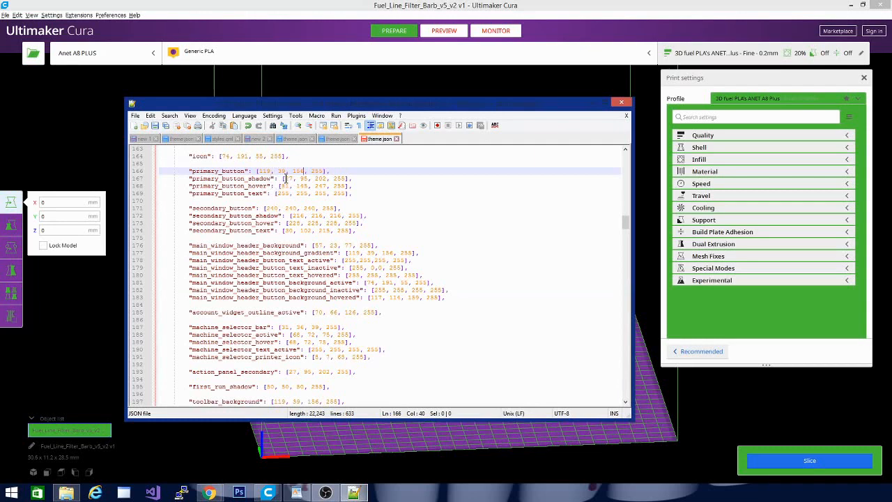
drag(284, 179, 327, 178)
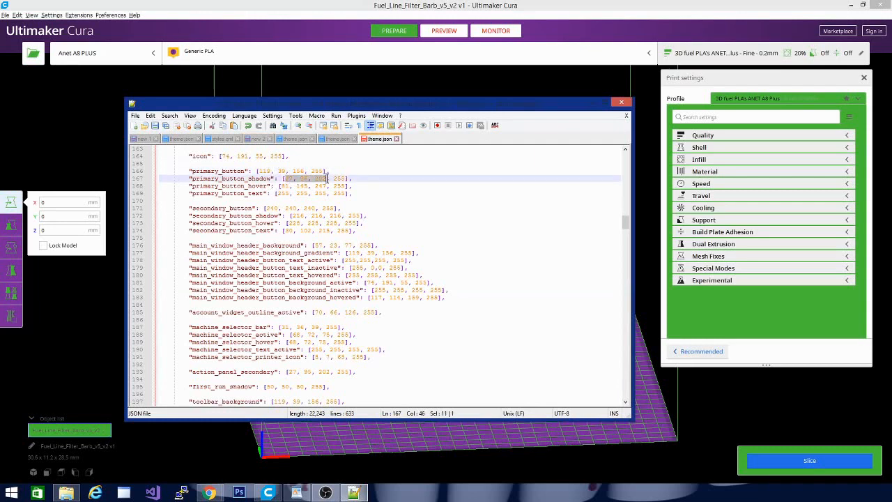
key(ctrl+v)
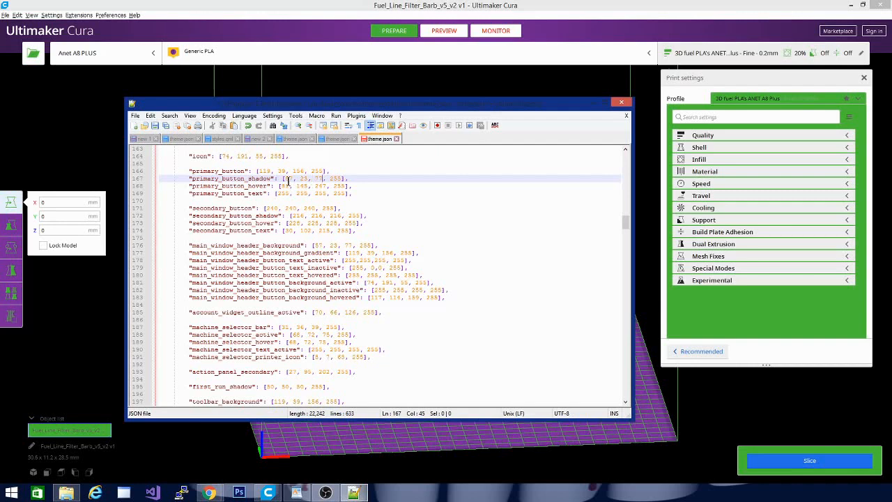
drag(282, 186, 323, 183)
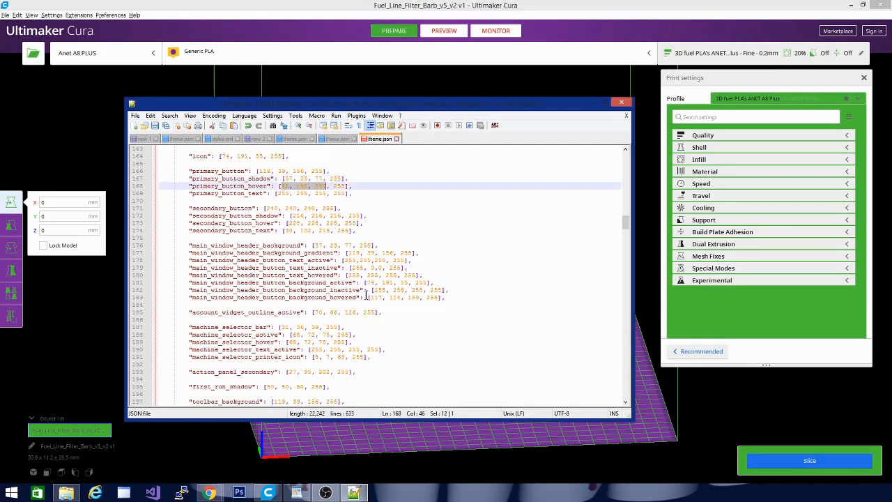
text(755,255,255)
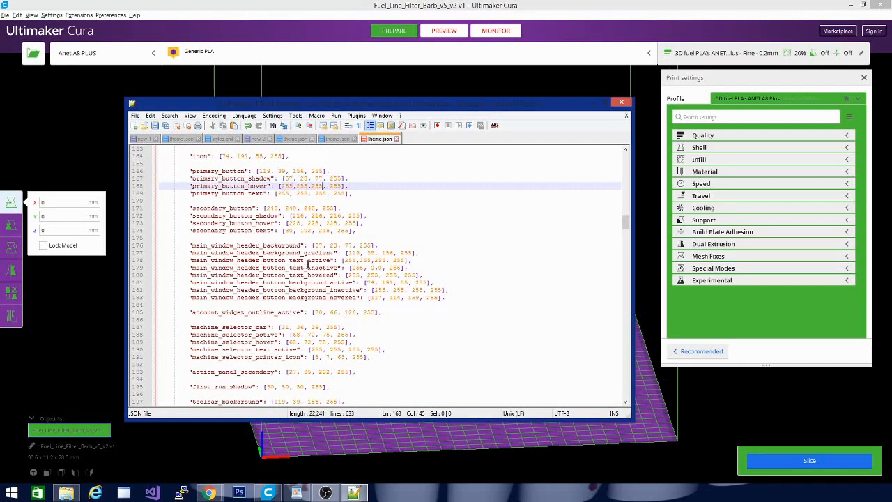
Copy the green RGB values from the color notes and set both primary_button_text and secondary_button to 74, 191, 55.
click(256, 139)
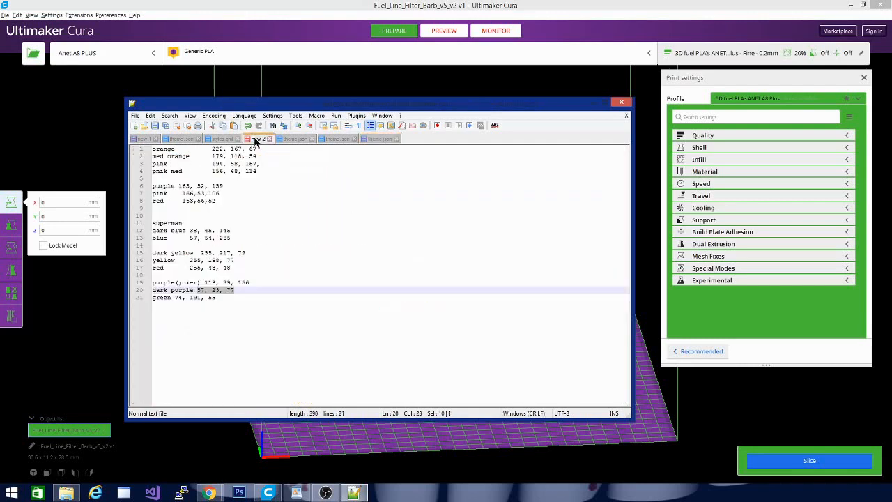
drag(174, 300, 217, 297)
key(ctrl+c)
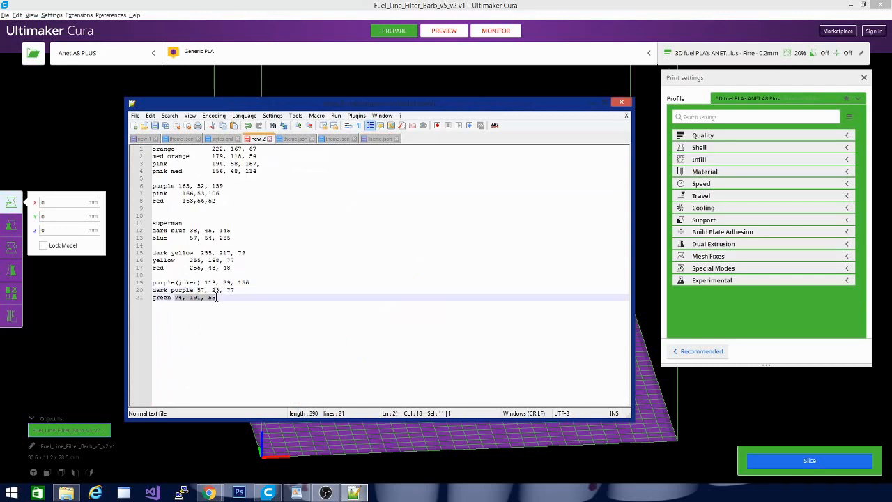
click(376, 139)
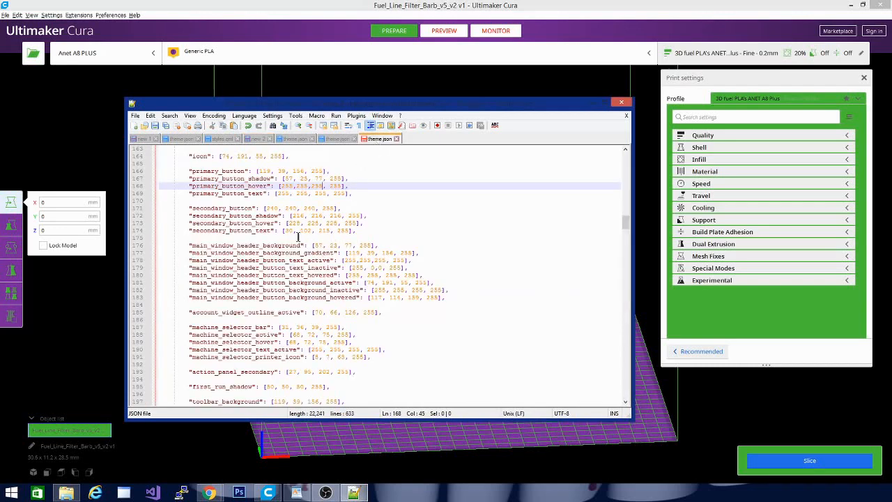
drag(276, 193, 325, 196)
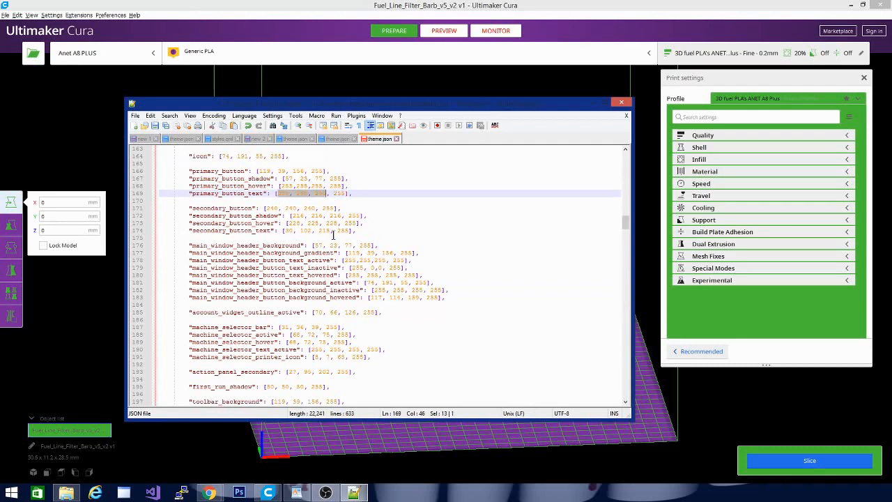
key(ctrl+v)
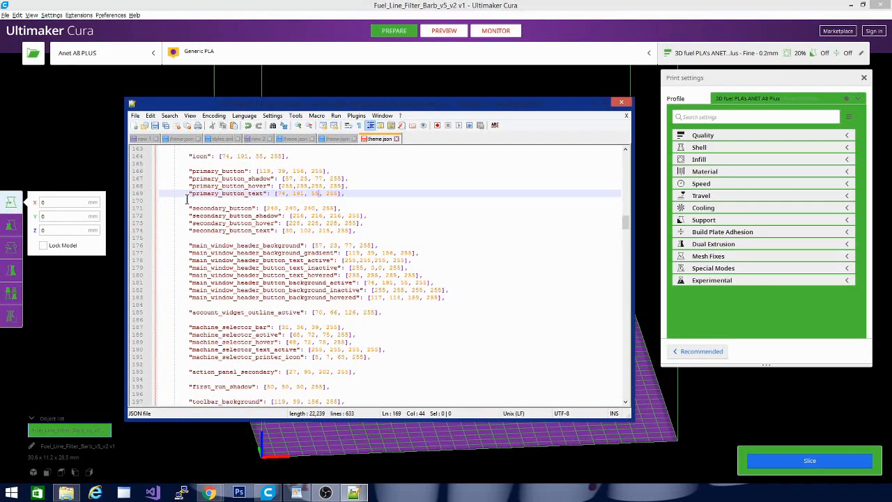
drag(266, 207, 316, 207)
key(ctrl+v)
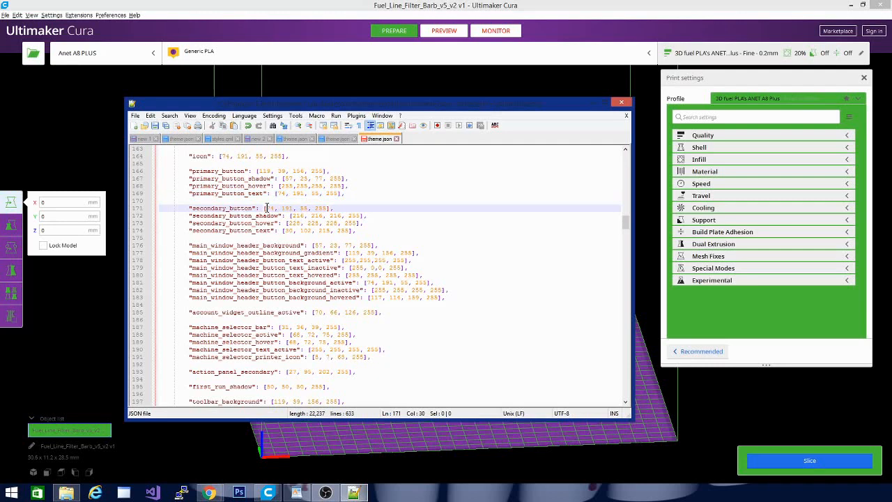
Set secondary_button to 255,255,255 and secondary_button_shadow to 255,0,0 in theme.json.
drag(266, 208, 307, 208)
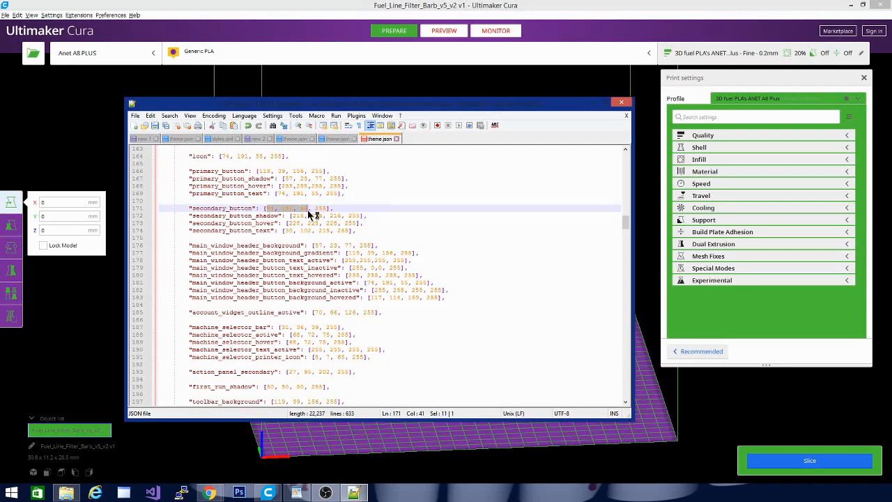
text(3)
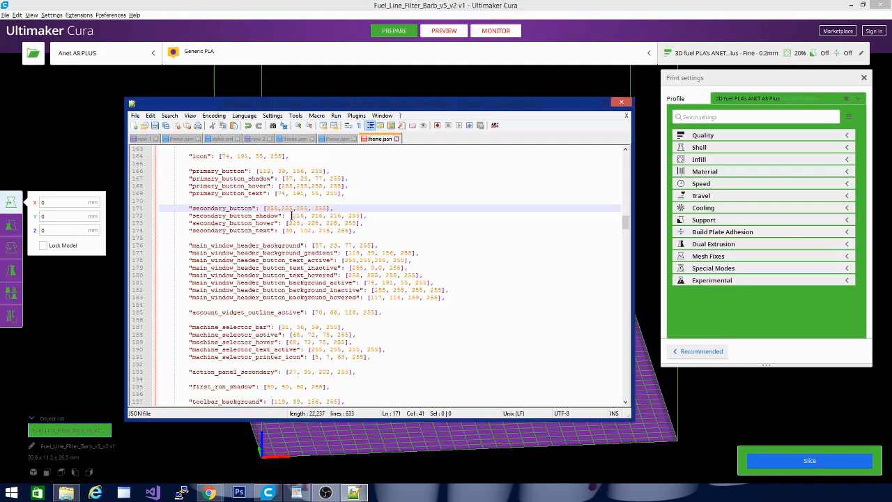
drag(292, 216, 297, 216)
drag(343, 218, 342, 222)
text(2)
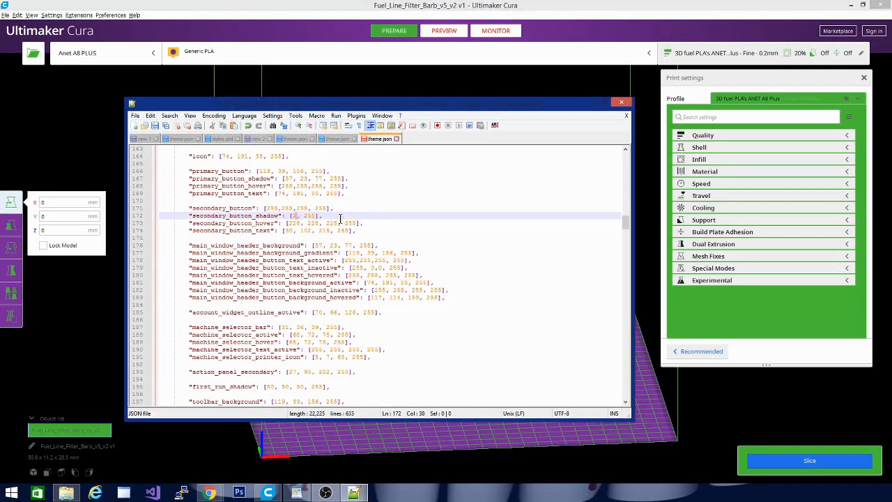
text(55,0,0)
Set secondary_button_hover to 255,255,255 and secondary_button_text to 255,0,0 in theme.json.
drag(288, 223, 339, 227)
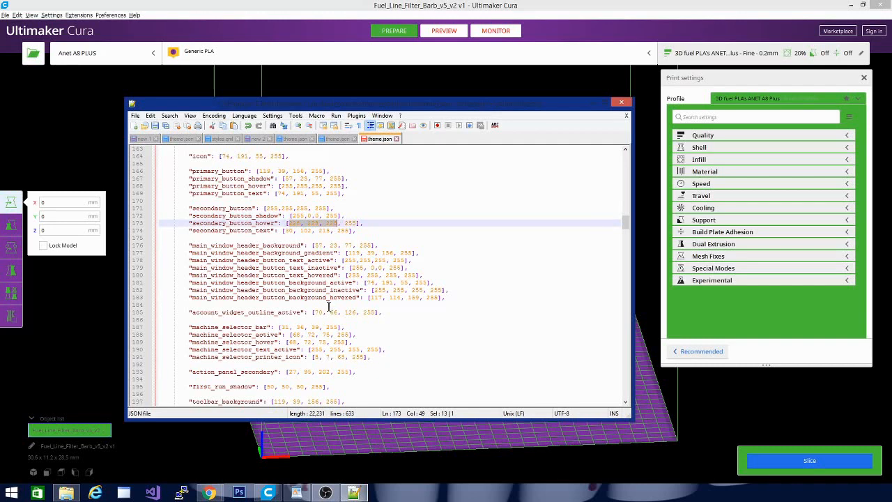
text(255)
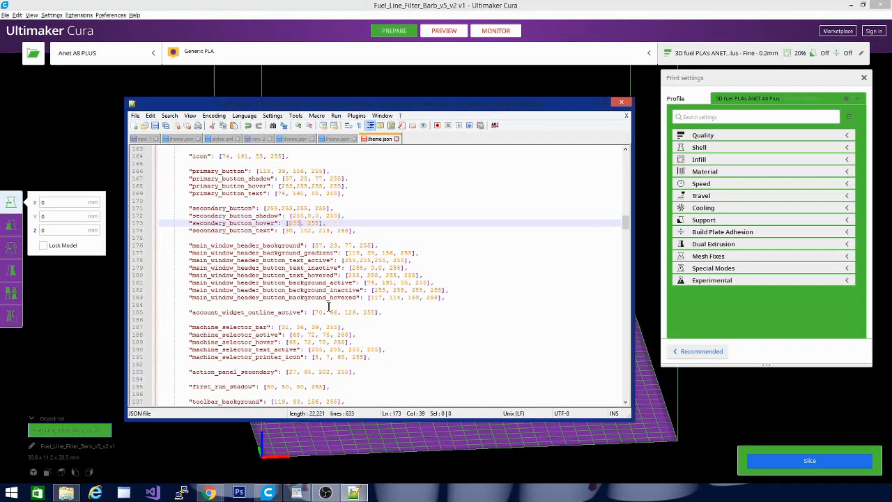
text(,255,255)
drag(285, 231, 331, 232)
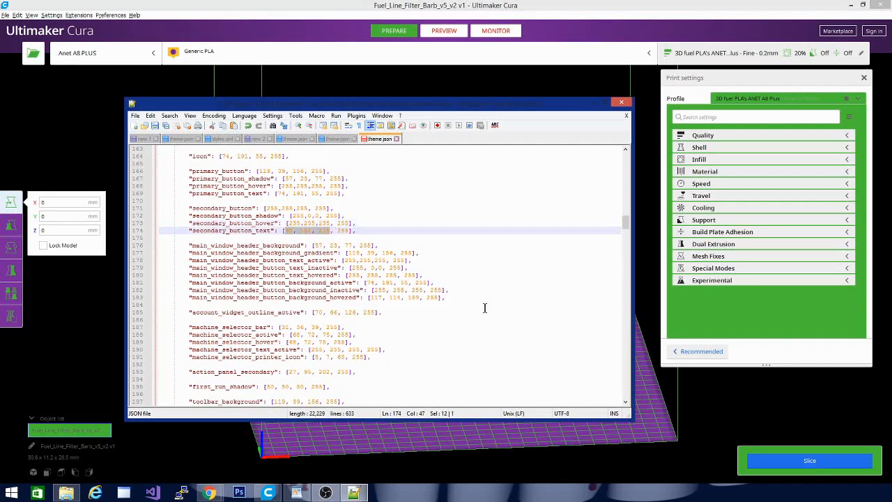
text(255,0,0)
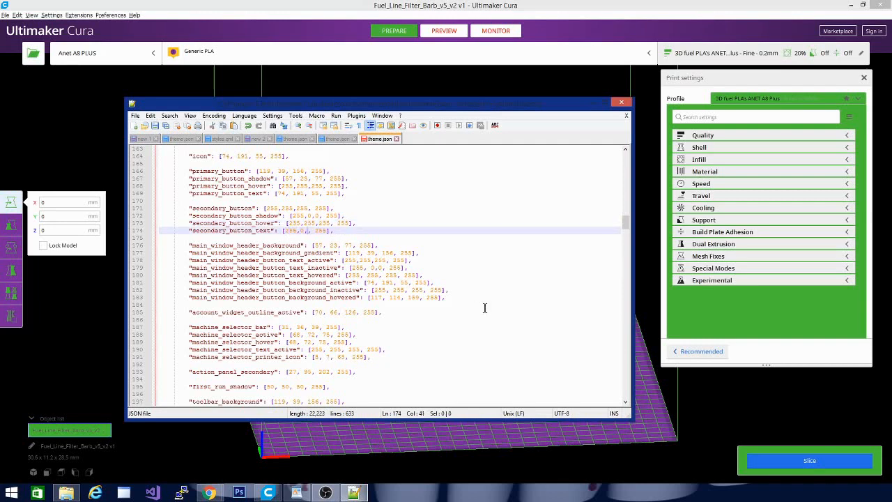
Save theme.json and launch a new Ultimaker Cura 4.6 window to load the changed secondary button colors.
click(155, 126)
right_click(268, 493)
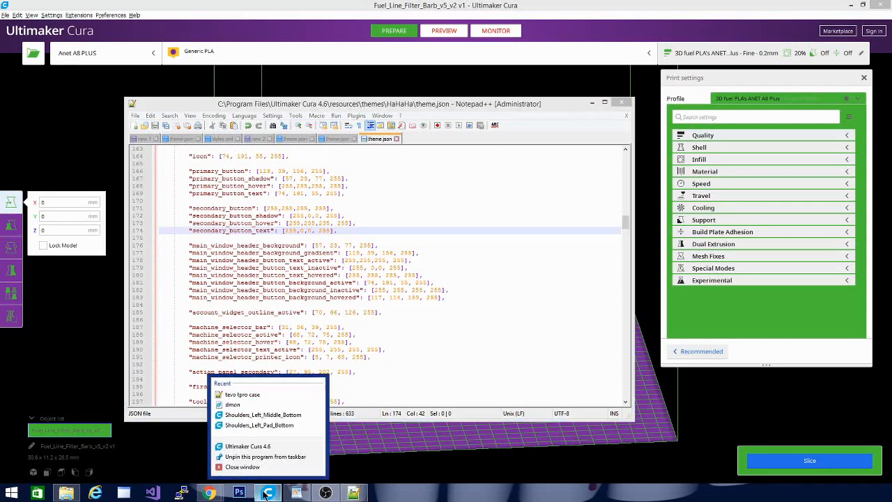
click(263, 450)
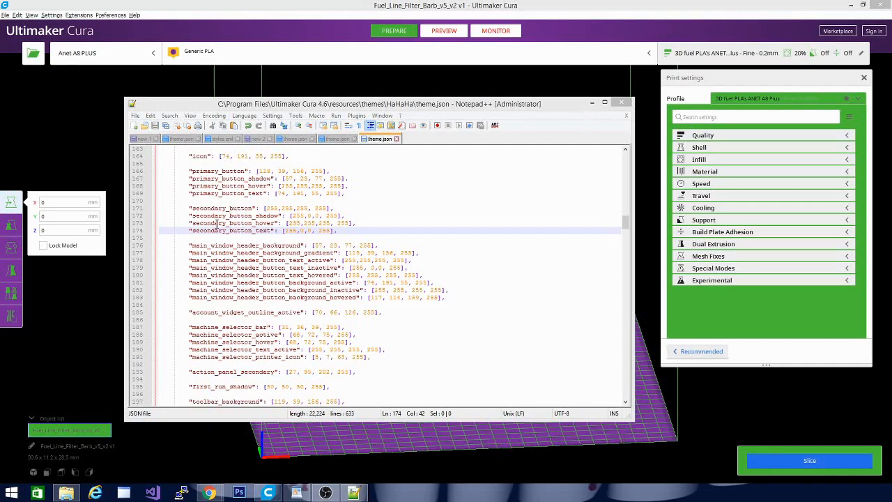
Look through the text, toolbar, button and tooltip color entries further down in theme.json.
click(532, 313)
scroll(531, 313, down, 3)
scroll(532, 313, down, 10)
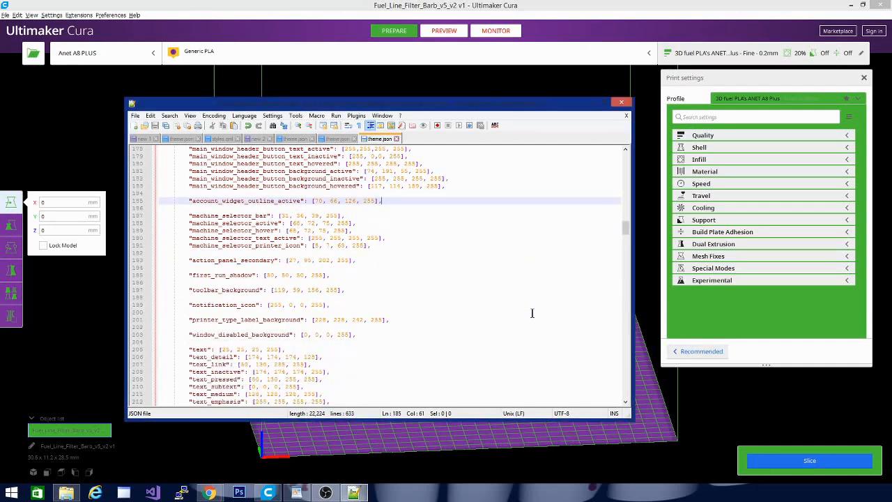
scroll(531, 313, down, 6)
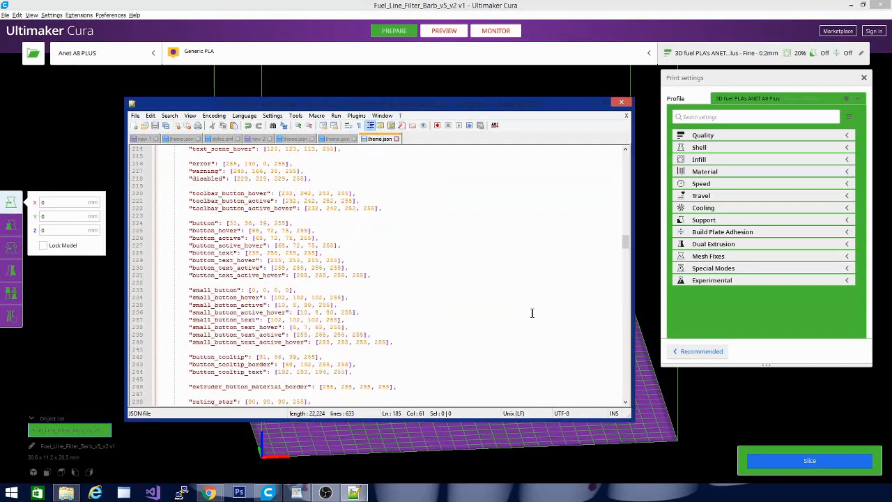
scroll(531, 313, up, 2)
scroll(346, 319, down, 2)
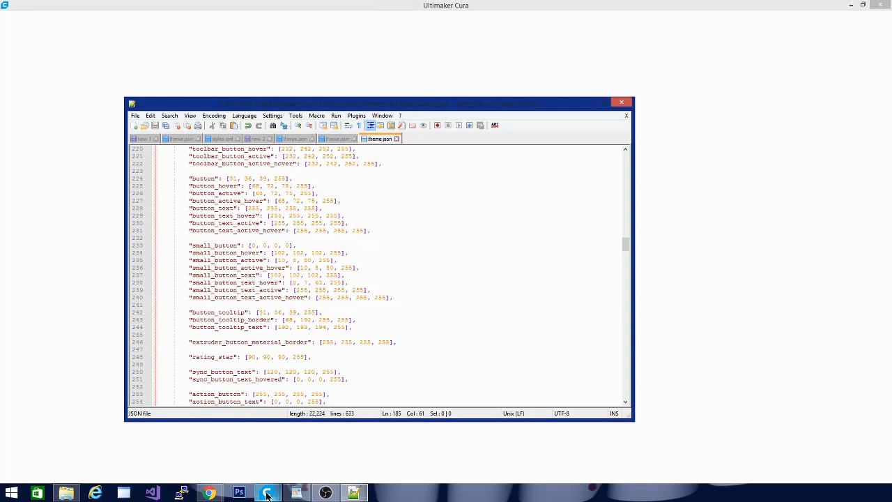
Switch to the new Cura window, load the Fuel_Line_Filter_Barb_v5_v2 model into it, and close the old Cura window.
mouse_move(267, 493)
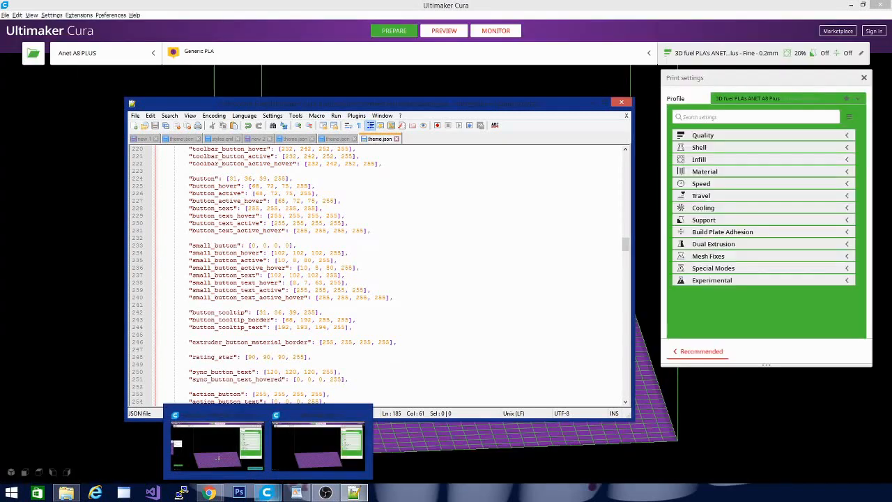
click(296, 440)
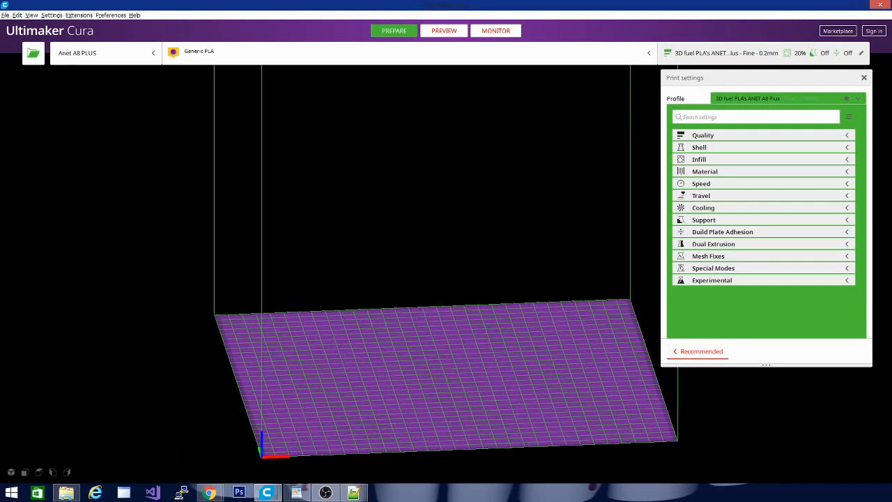
drag(0, 391, 319, 365)
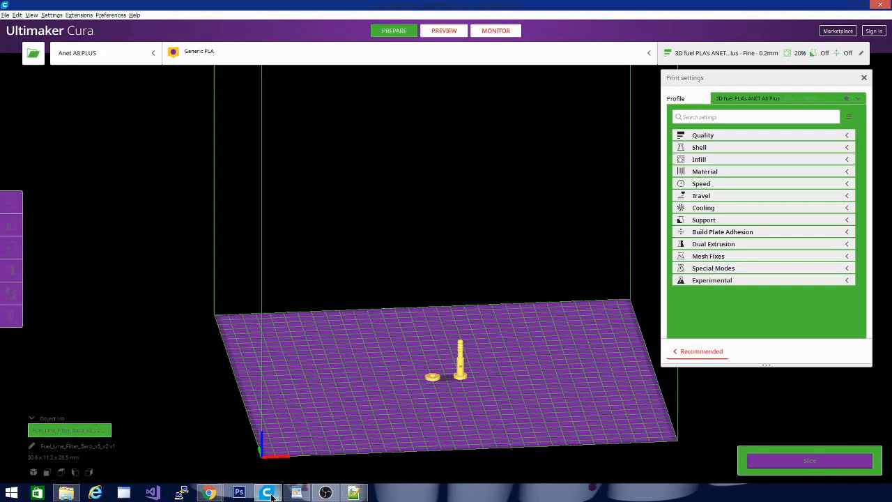
mouse_move(272, 493)
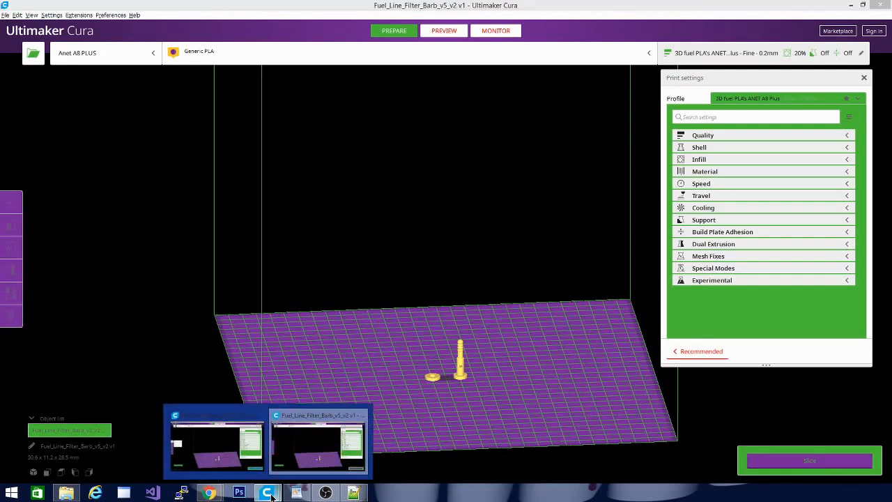
click(259, 416)
Switch to Notepad++ and set button_tooltip in theme.json to 255,255,255.
click(353, 493)
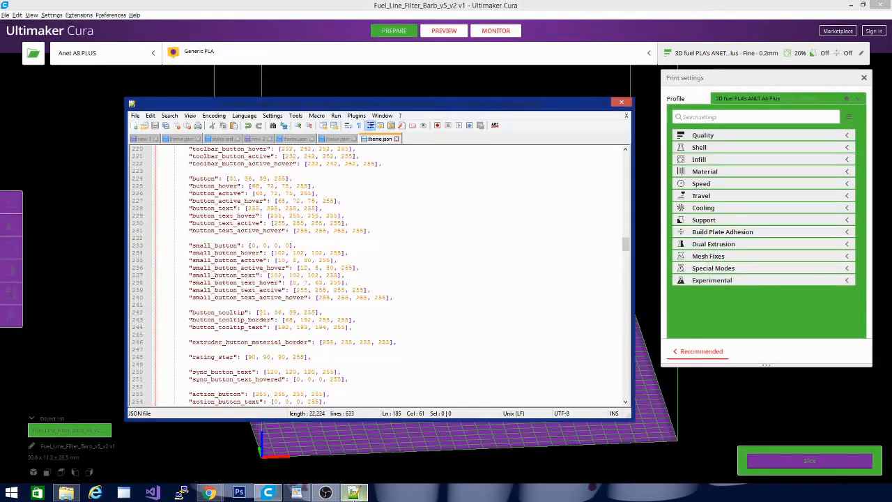
click(360, 290)
scroll(359, 292, down, 2)
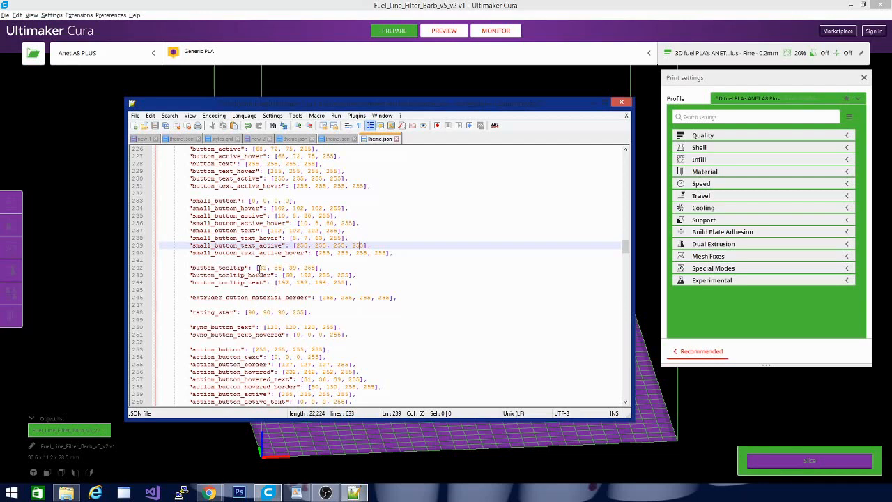
drag(259, 268, 296, 272)
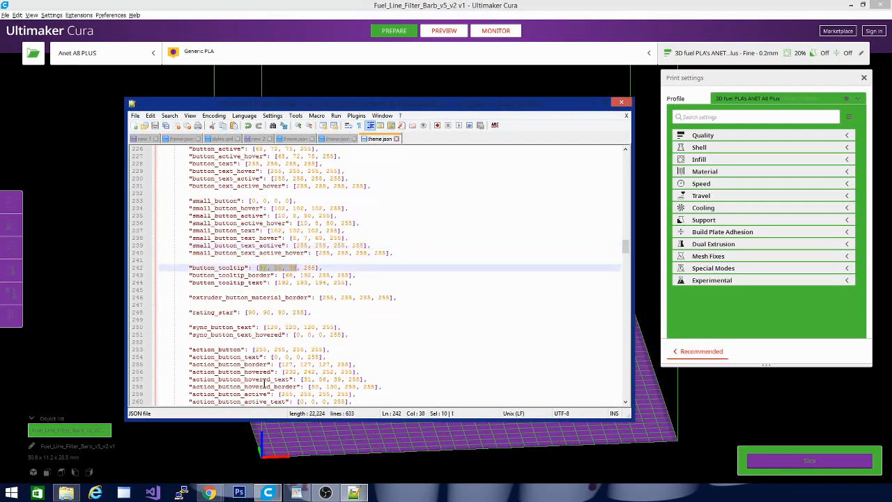
text(255,25)
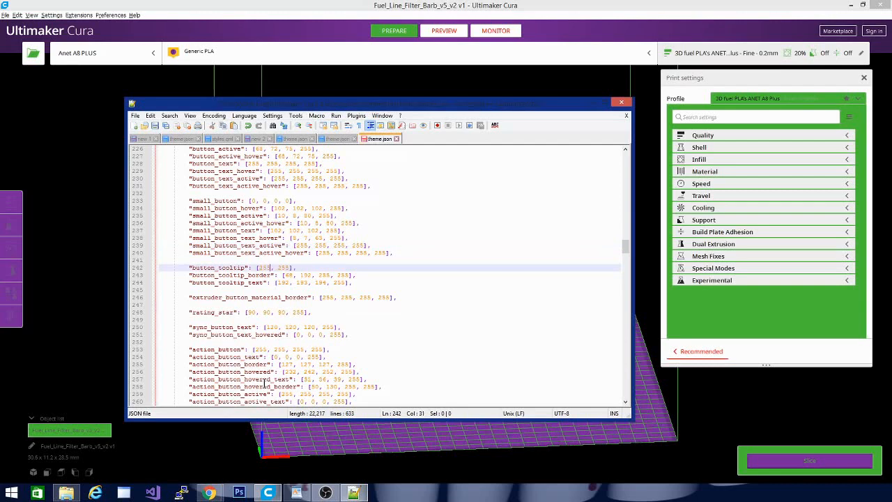
text(5,255,)
Copy the purple(joker) RGB values from the color notes and set button_tooltip_border to 119, 39, 156.
drag(284, 275, 329, 276)
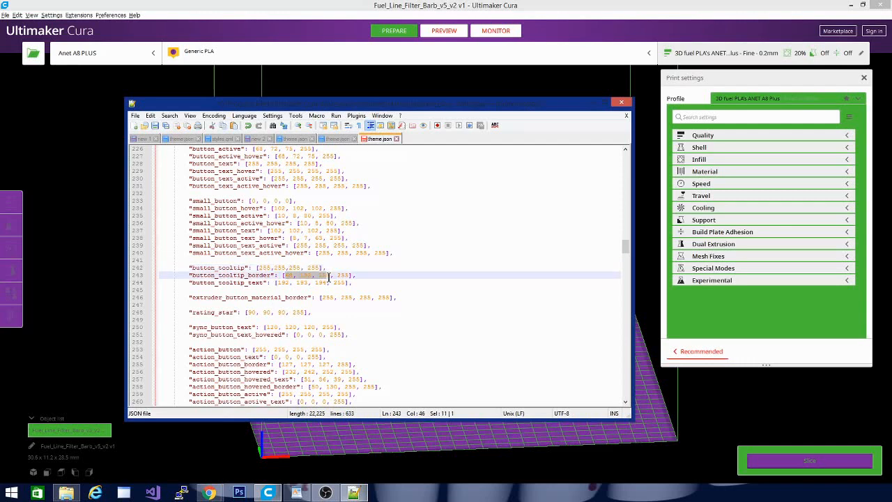
click(258, 140)
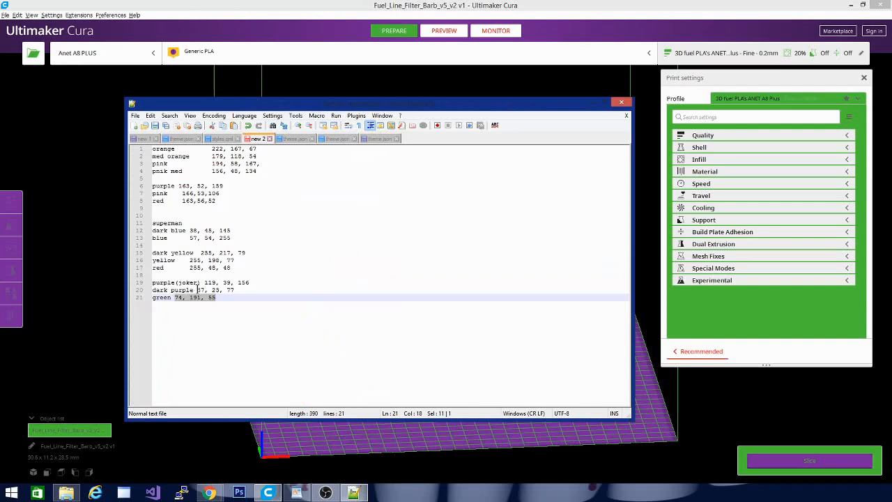
drag(205, 283, 254, 284)
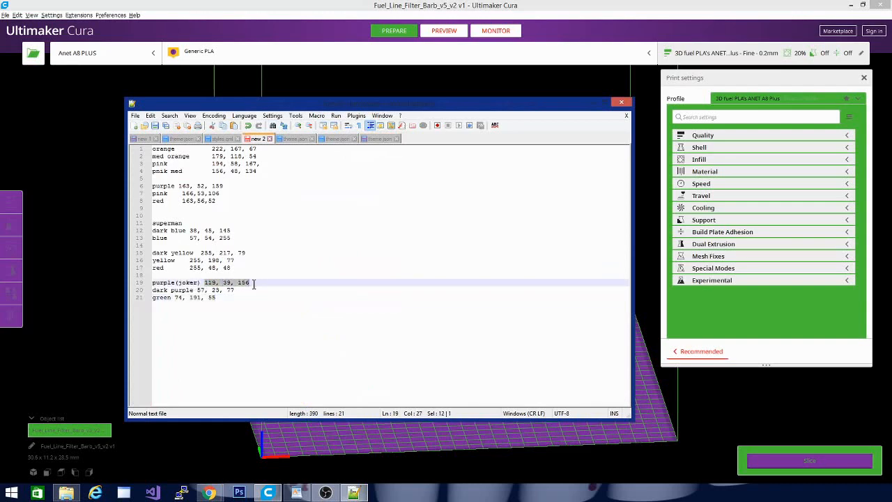
click(376, 139)
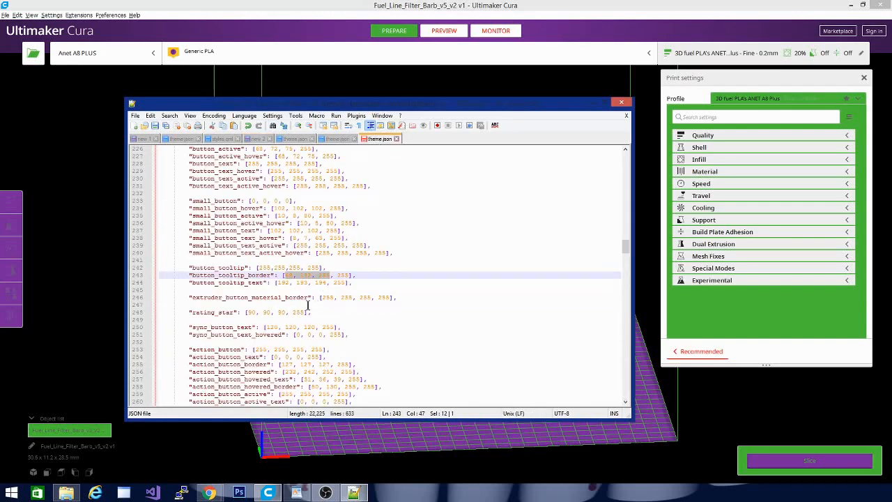
click(284, 275)
drag(284, 276, 331, 276)
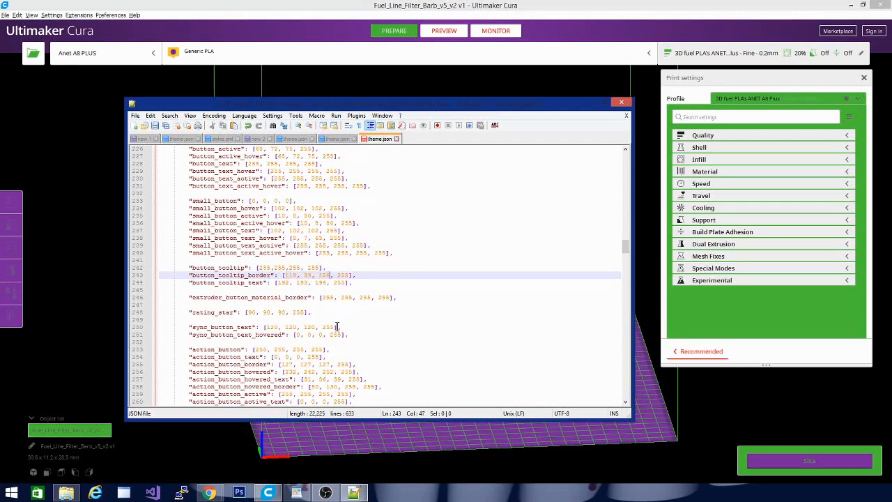
Copy the green RGB values from the color notes and set button_tooltip_text to 74, 191, 55.
click(248, 139)
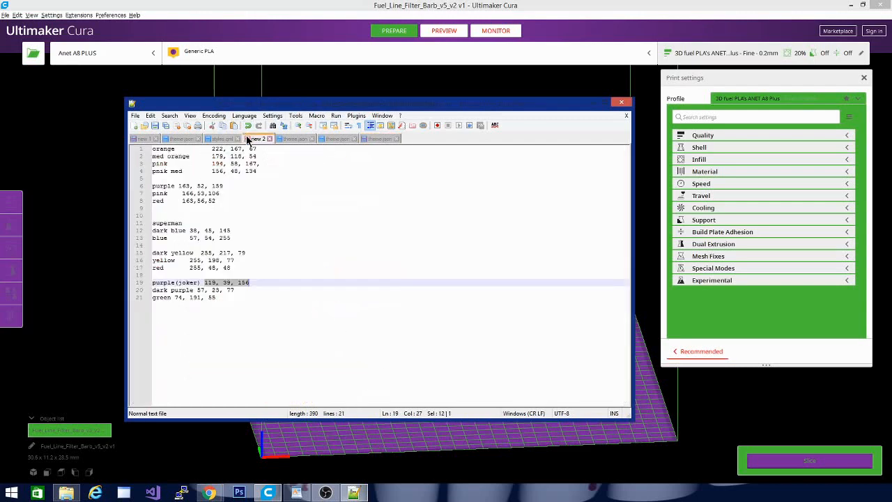
key(ctrl+End)
click(176, 297)
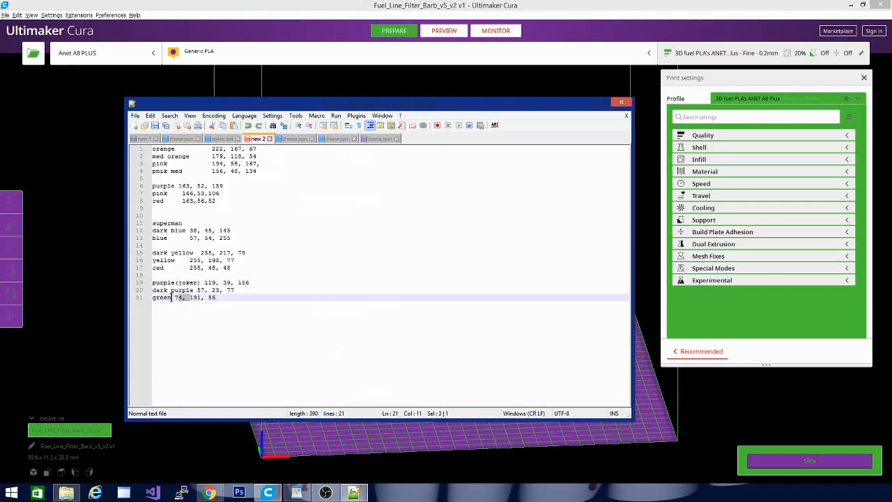
drag(176, 297, 227, 296)
key(ctrl+c)
click(382, 139)
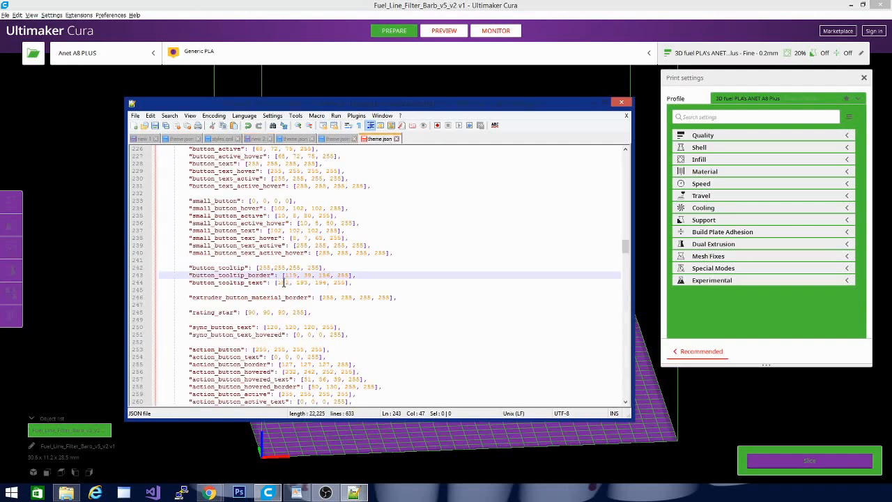
drag(276, 283, 325, 283)
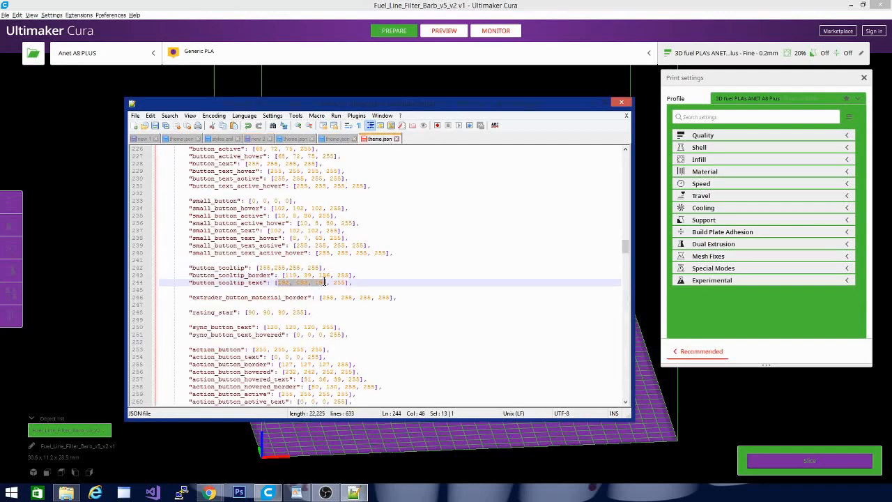
key(ctrl+v)
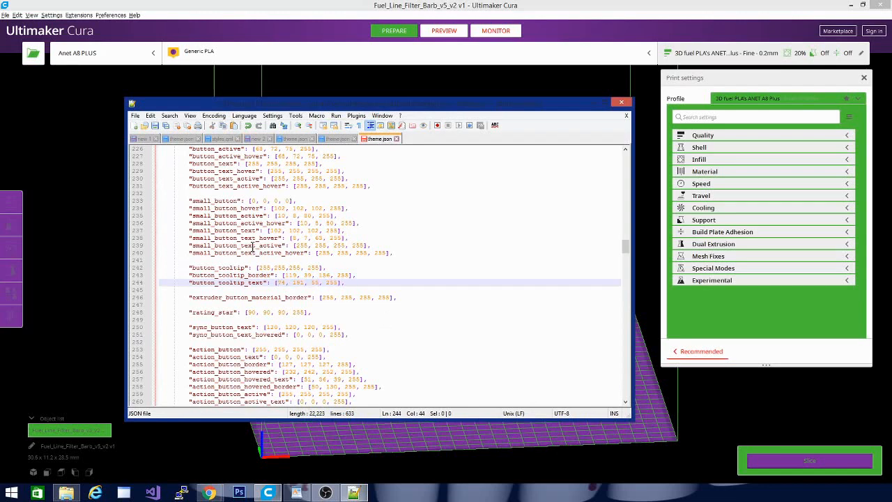
Save theme.json and launch another Ultimaker Cura 4.6 window to load the button tooltip colors.
click(155, 127)
right_click(268, 493)
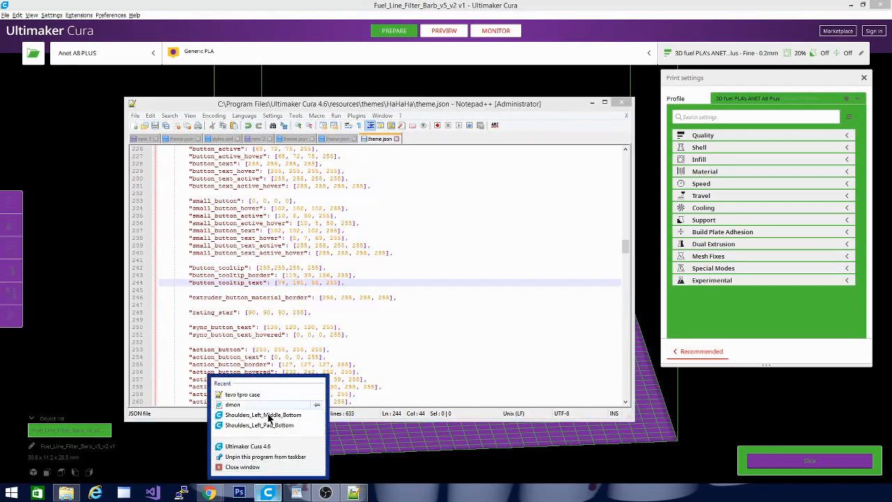
click(270, 448)
Set the tooltip color in theme.json to the copied green, 74, 191, 55.
click(339, 327)
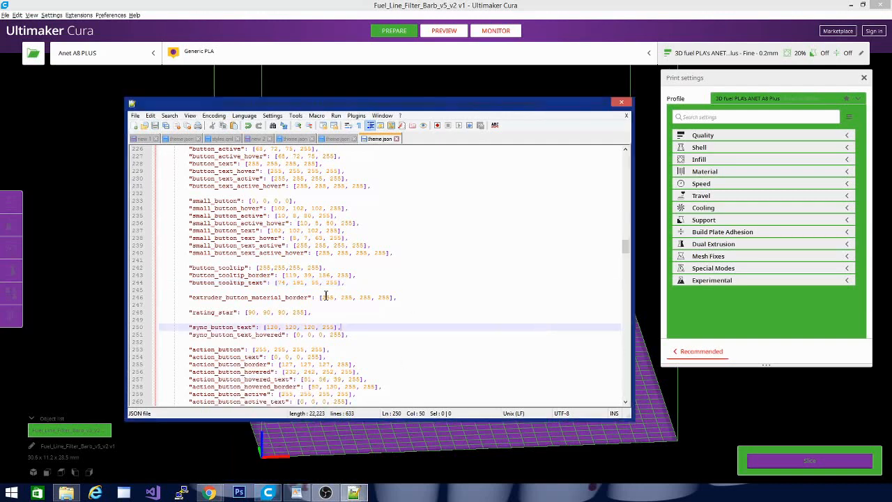
scroll(321, 289, down, 9)
scroll(319, 285, down, 15)
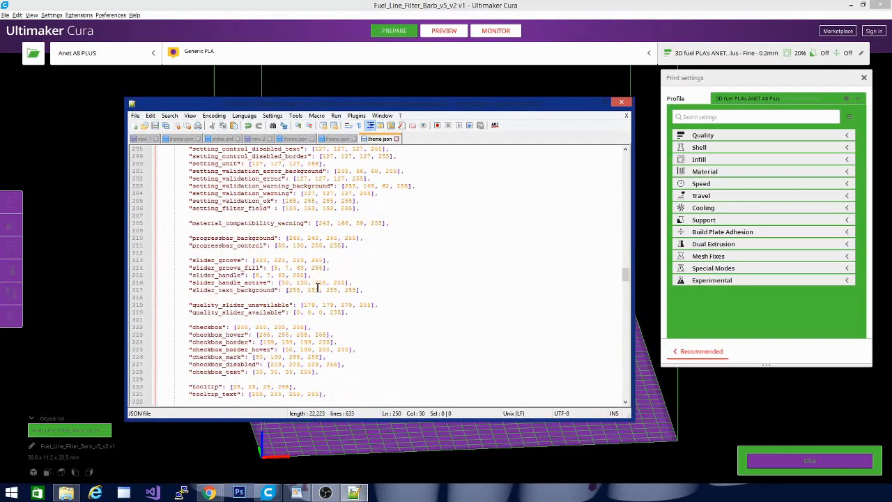
scroll(317, 287, down, 6)
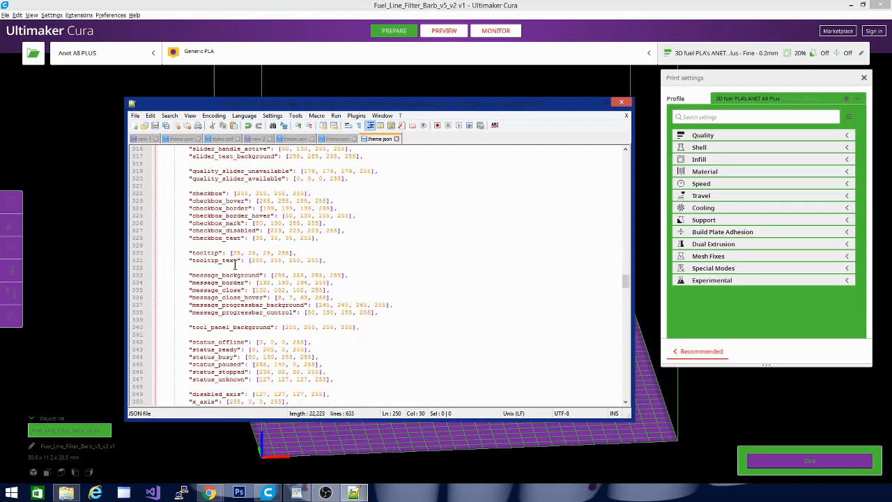
drag(234, 252, 269, 252)
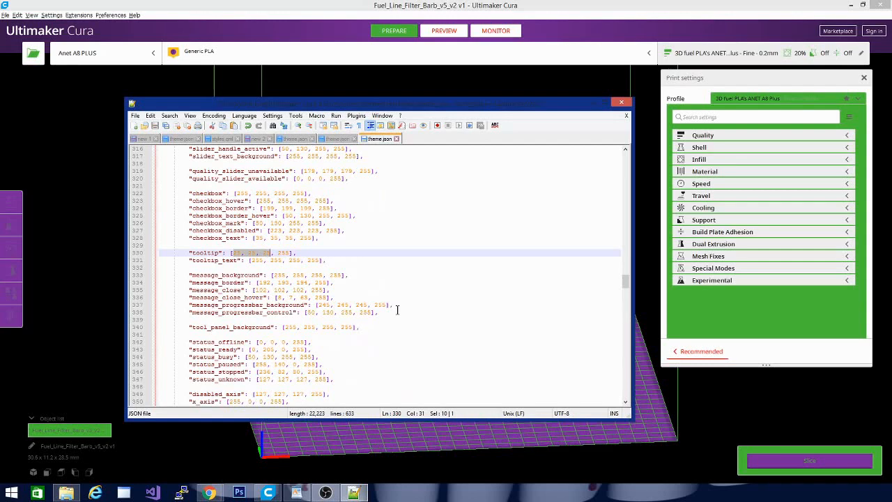
key(ctrl+v)
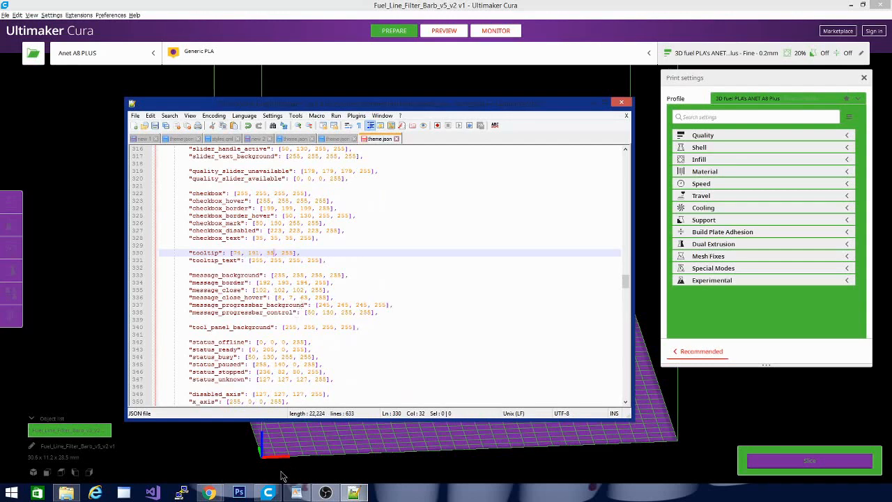
Save theme.json, then launch another Ultimaker Cura 4.6 window and switch to the loaded one.
click(155, 125)
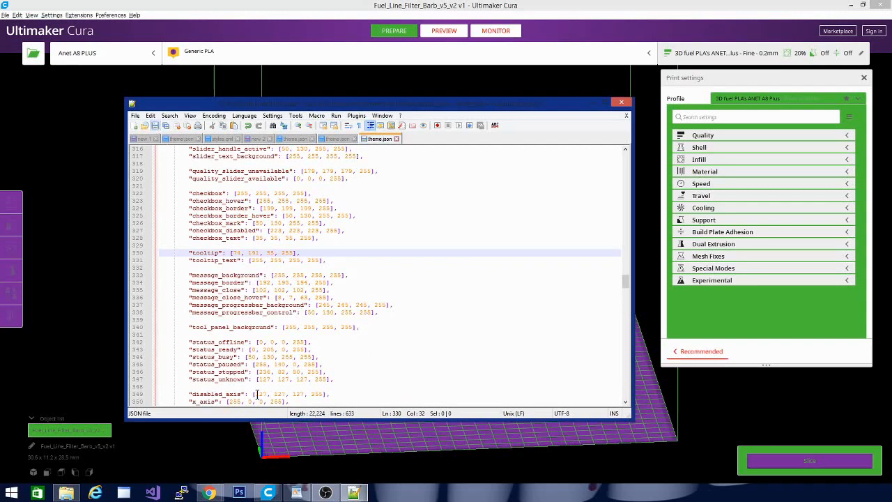
right_click(268, 492)
click(263, 448)
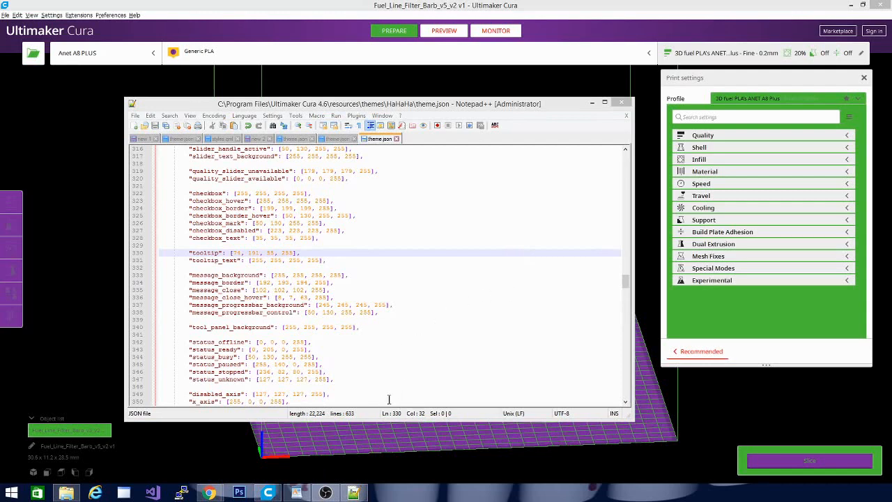
mouse_move(269, 492)
click(422, 7)
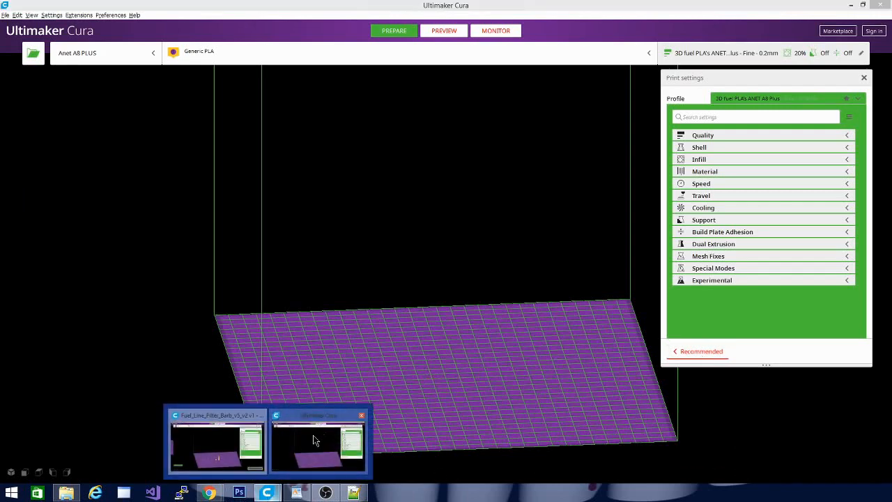
click(313, 434)
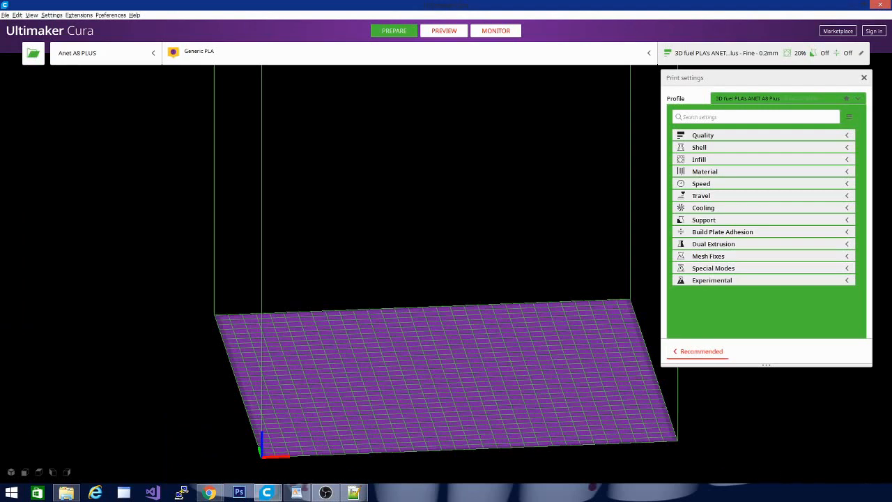
Load the tevo tpro case model, inspect the Slice and Travel setting tooltips, and close that Cura window.
drag(383, 384, 383, 385)
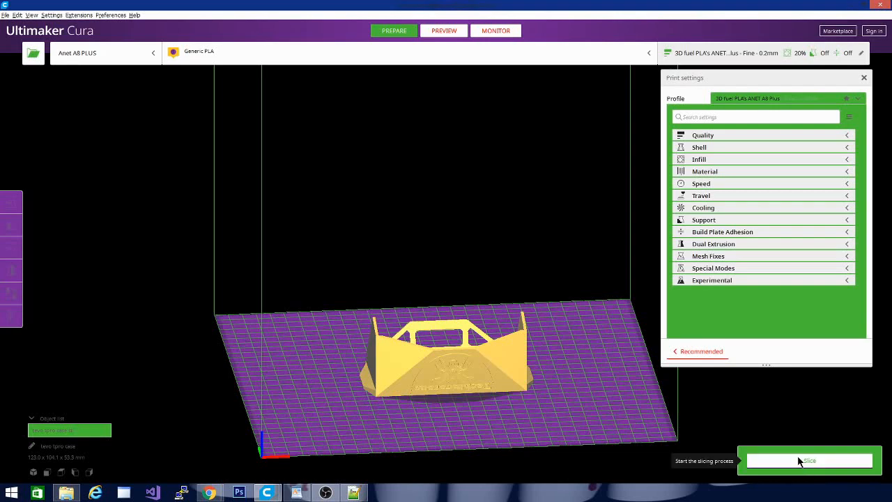
click(719, 195)
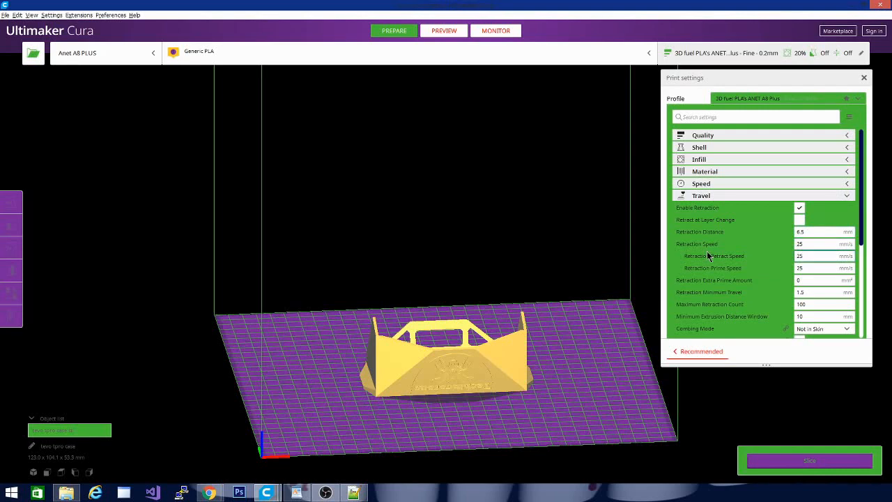
mouse_move(706, 246)
click(878, 4)
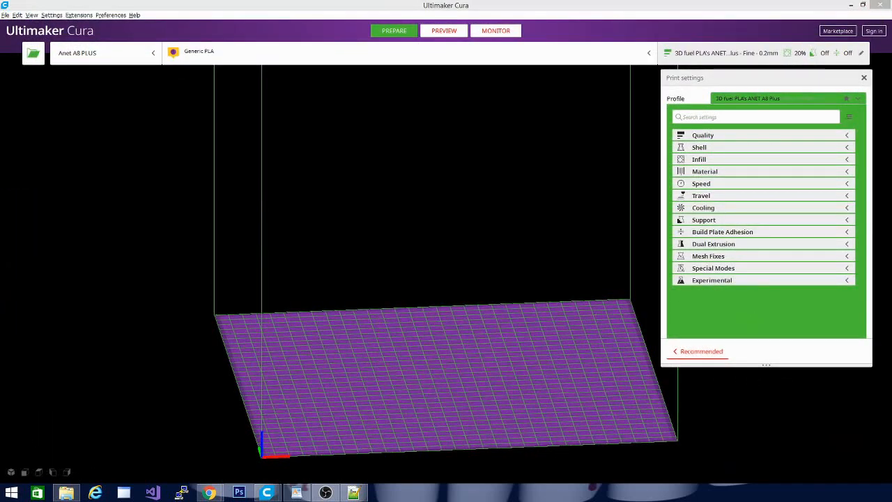
Load the tevo tpro case model in the new Cura window, inspect its Slice tooltip, and return to theme.json in Notepad++.
drag(183, 376, 340, 375)
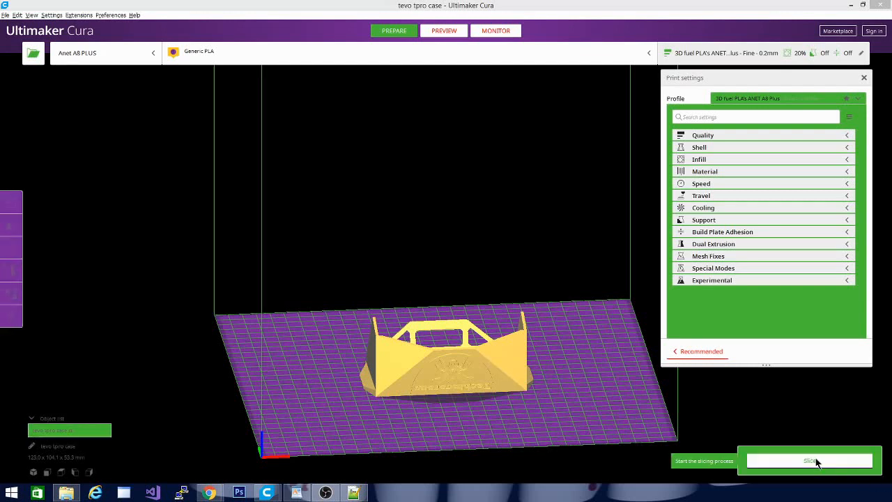
click(753, 460)
mouse_move(263, 492)
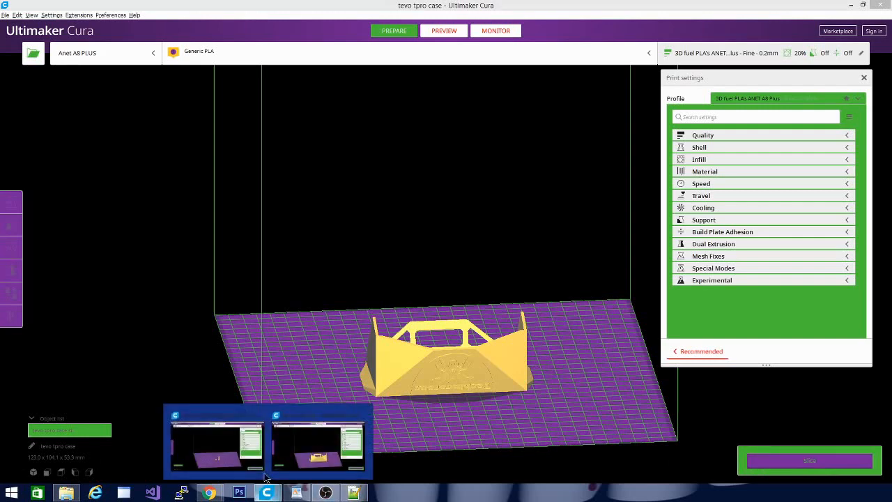
click(290, 460)
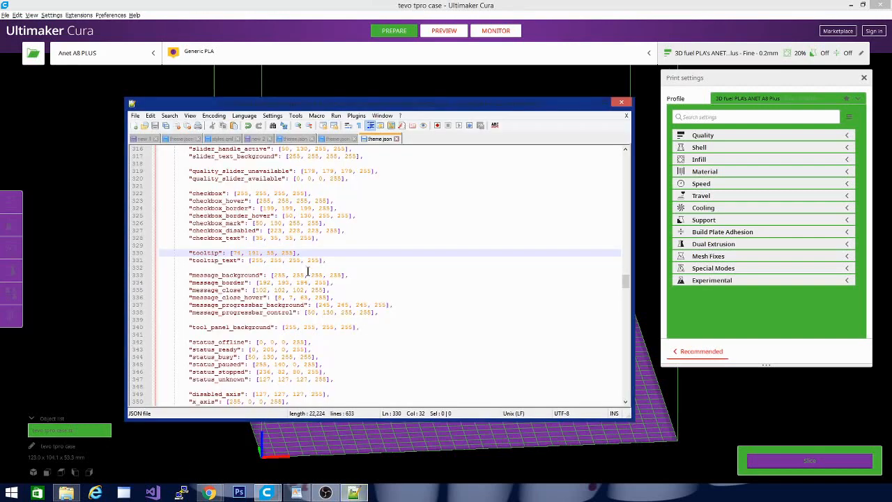
Set tooltip to 255,255,255, 180 and tooltip_text to 255, 0,0, 255 in theme.json.
drag(232, 253, 276, 255)
text(255,255,255, 180)
drag(250, 260, 301, 261)
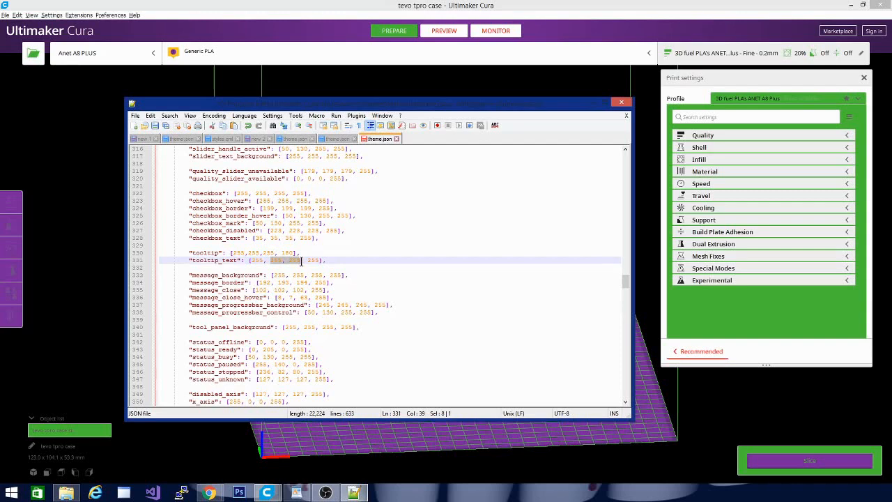
text(0,)
click(448, 321)
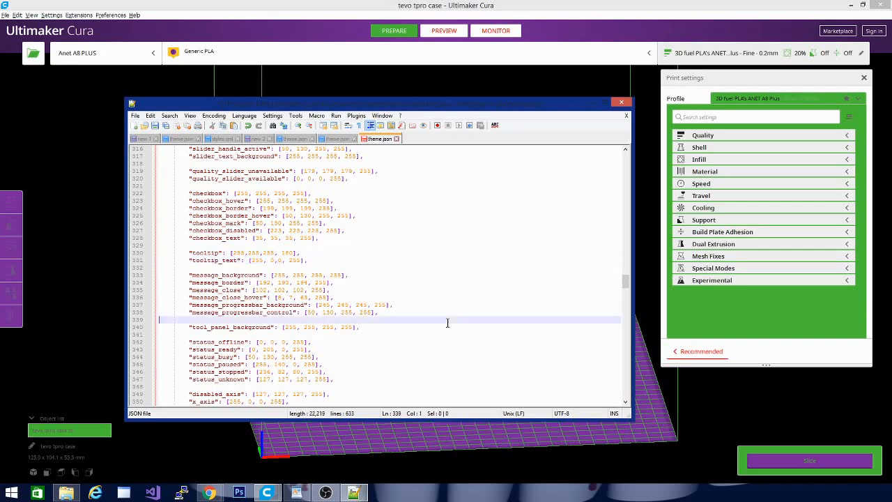
Switch to Cura, expand the Speed settings to inspect the Slice and Travel Speed tooltips, and close the Cura window.
click(425, 84)
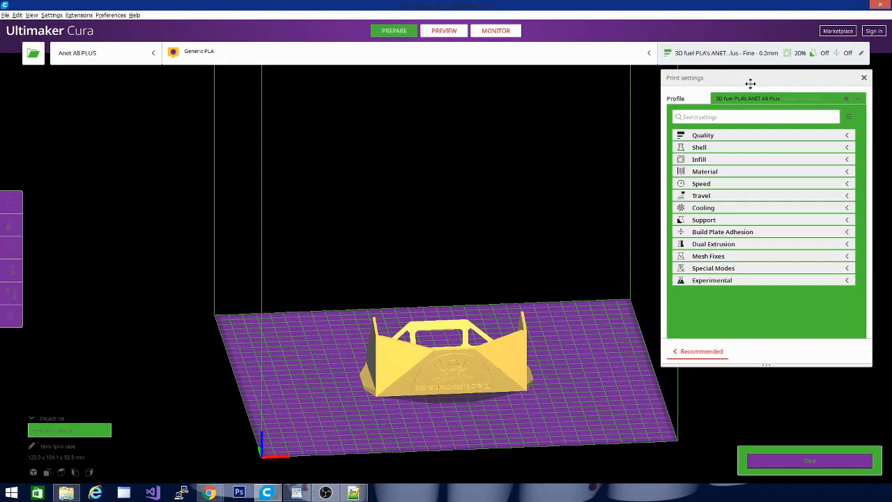
click(763, 186)
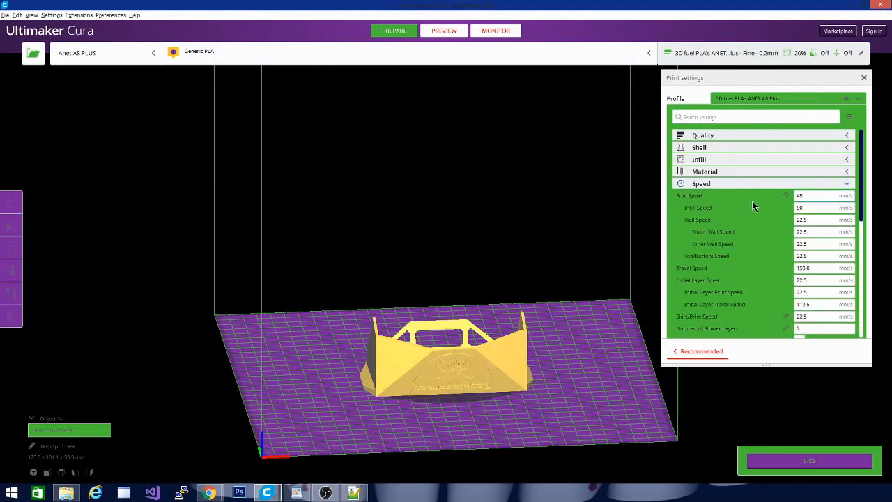
mouse_move(813, 316)
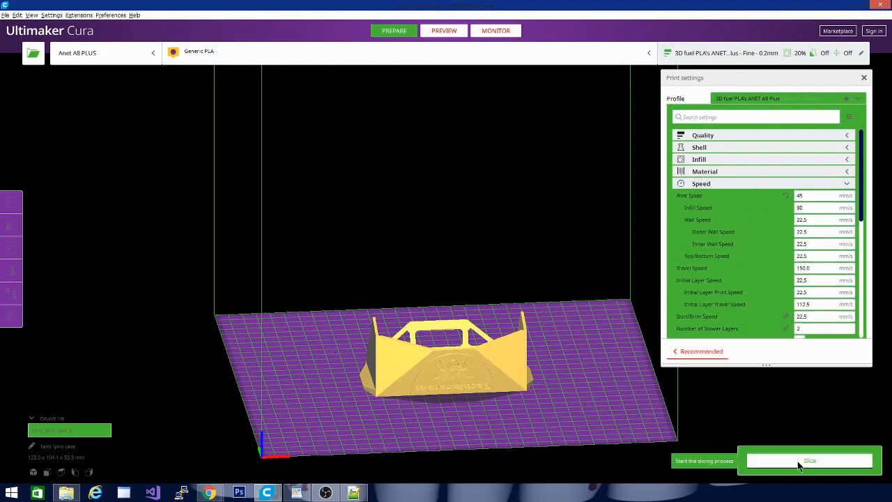
mouse_move(816, 267)
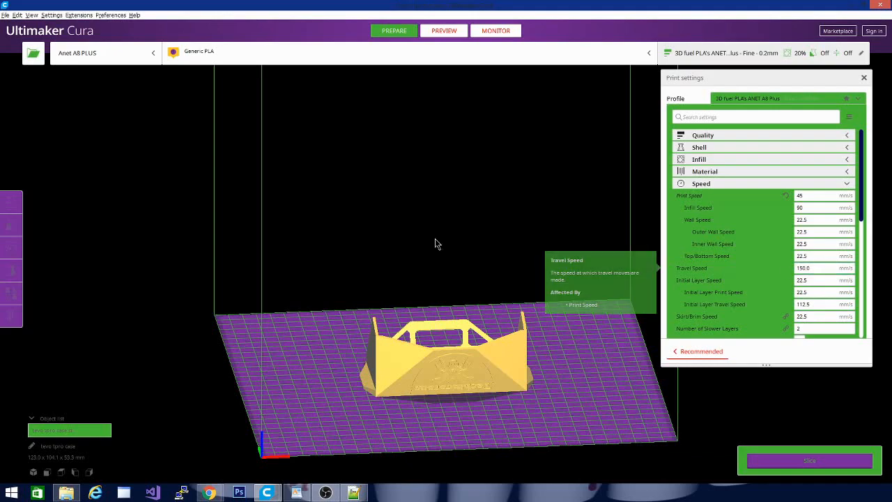
mouse_move(266, 492)
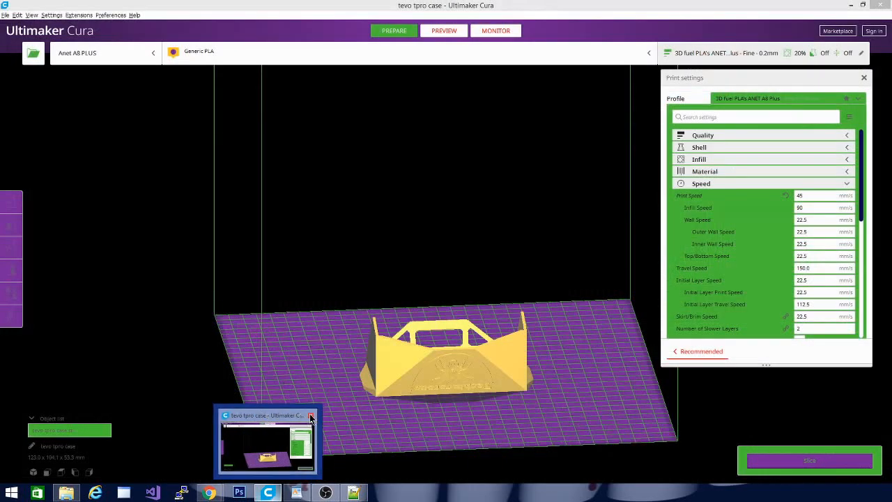
click(311, 416)
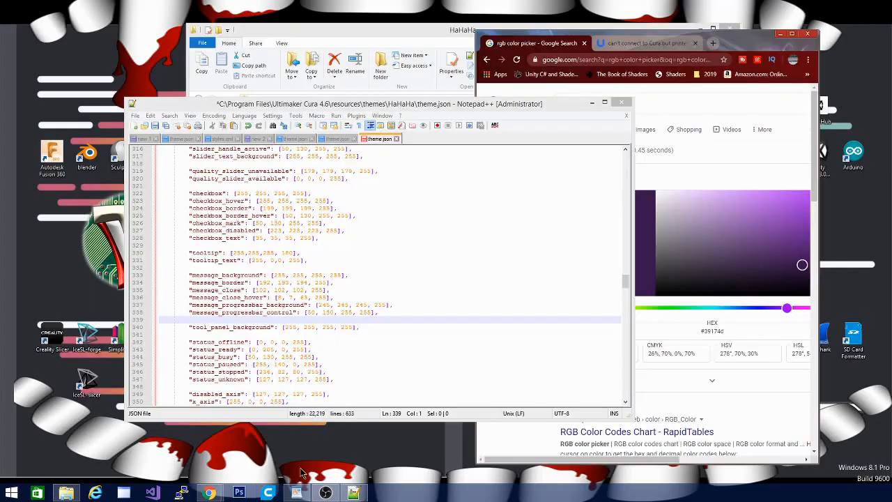
Save theme.json in Notepad++ and launch Ultimaker Cura 4.6 as administrator to load the tooltip colors.
click(369, 347)
scroll(374, 332, down, 2)
scroll(374, 332, up, 1)
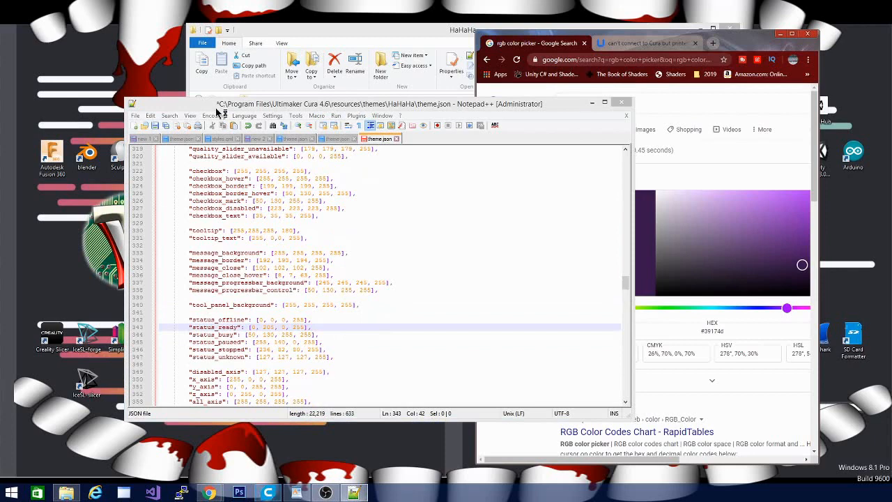
click(155, 125)
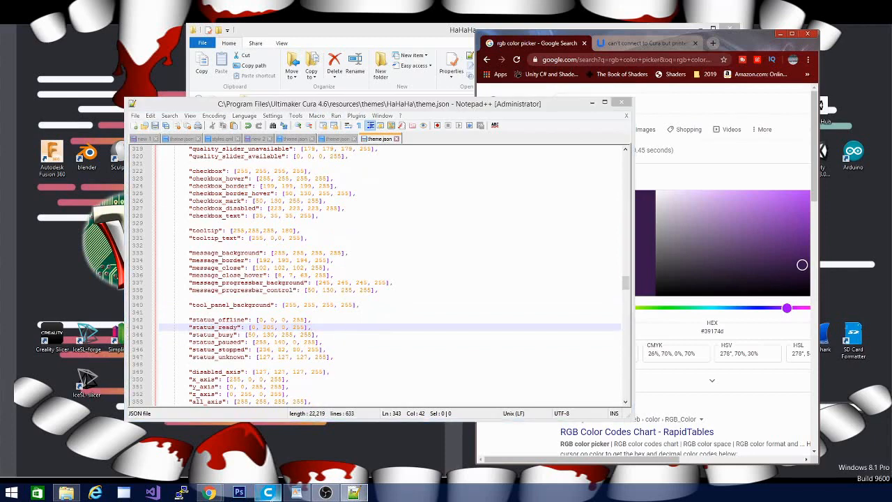
right_click(268, 492)
right_click(281, 456)
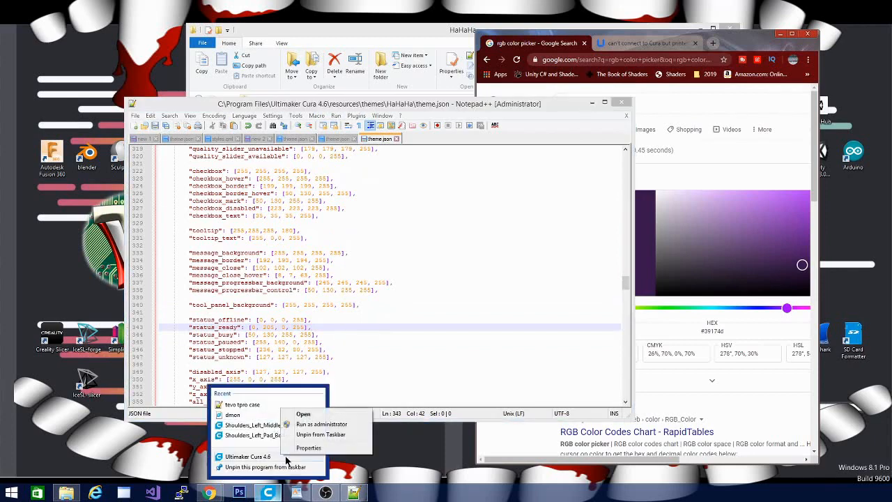
click(313, 425)
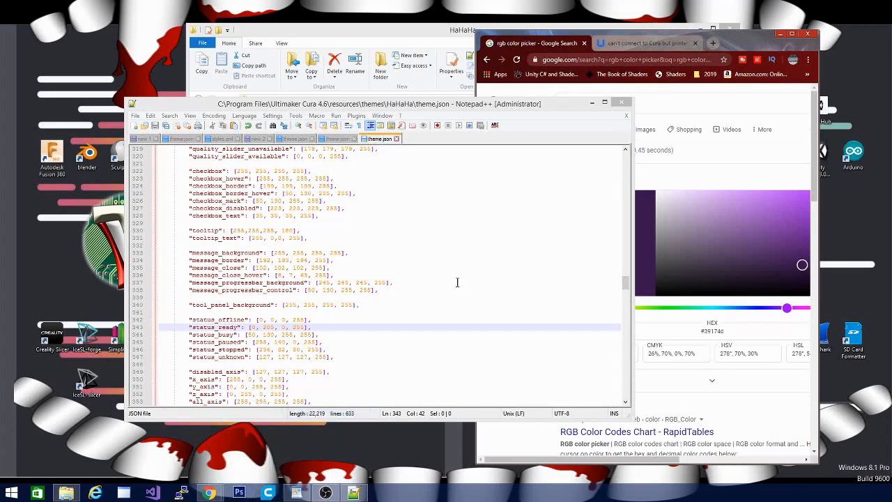
click(391, 267)
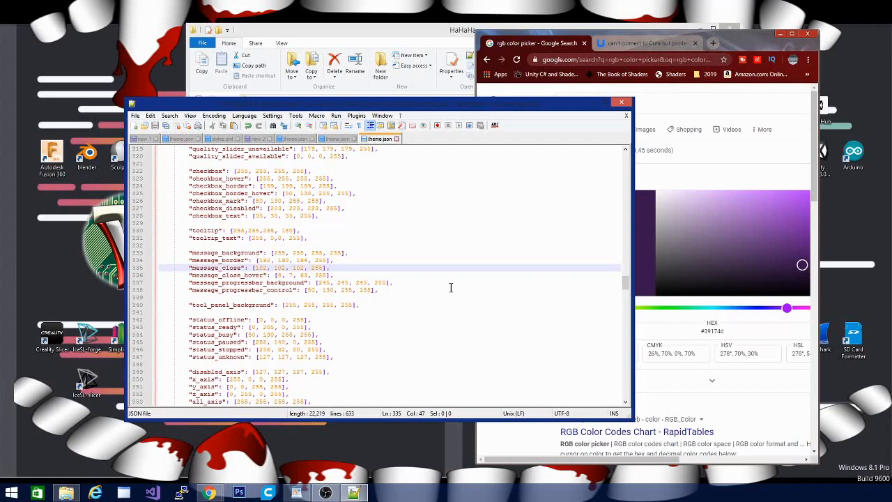
scroll(451, 287, down, 5)
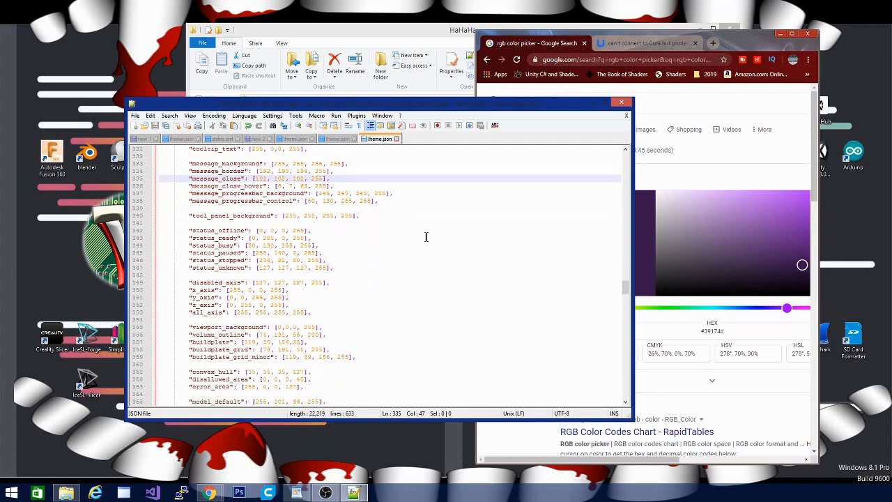
scroll(451, 240, down, 3)
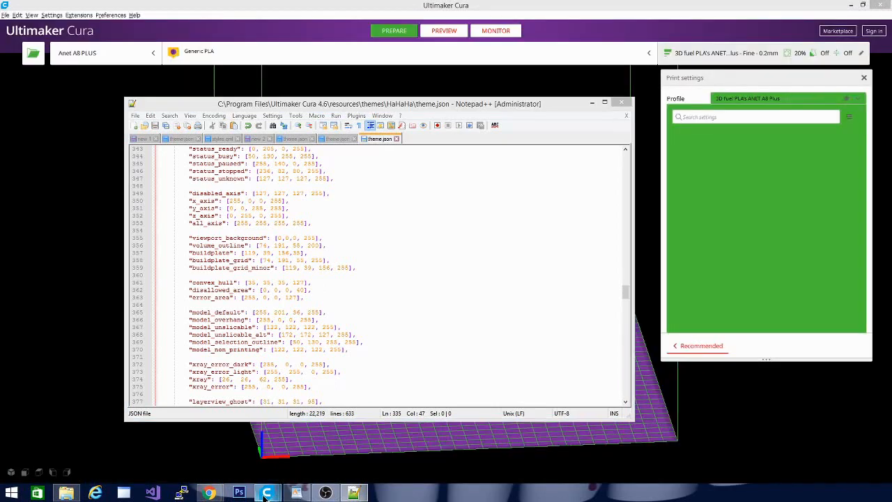
Switch to the new Cura window, load the tevo tpro case model, and inspect the Slice and Print Speed tooltips.
mouse_move(266, 493)
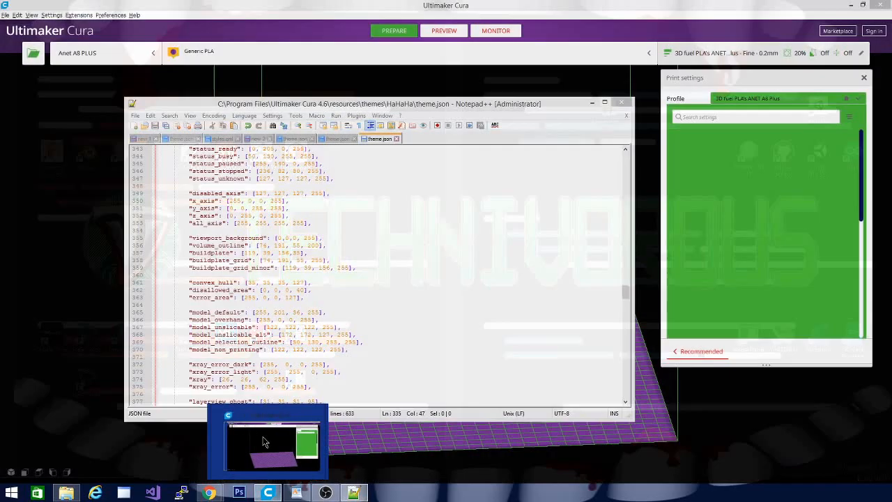
click(263, 441)
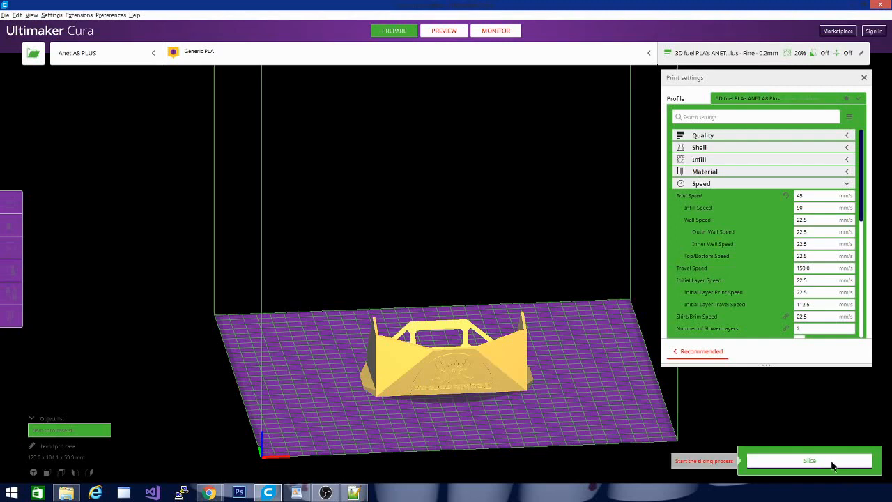
mouse_move(827, 266)
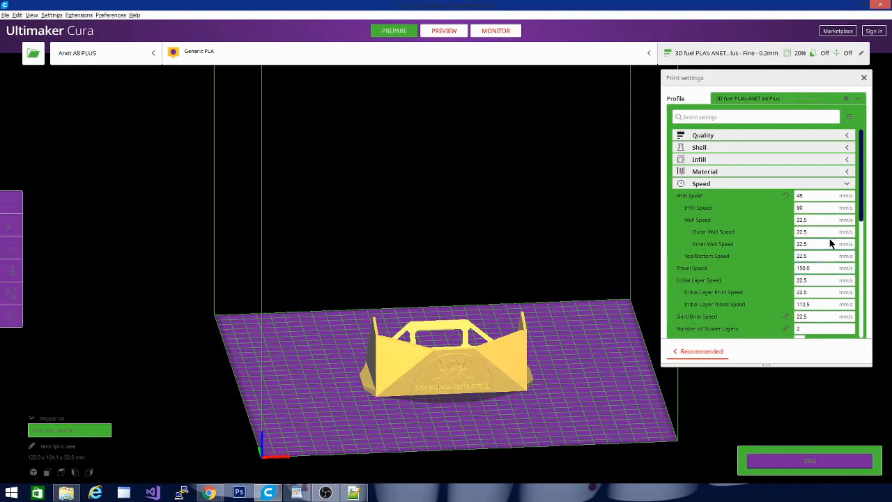
mouse_move(831, 242)
mouse_move(823, 206)
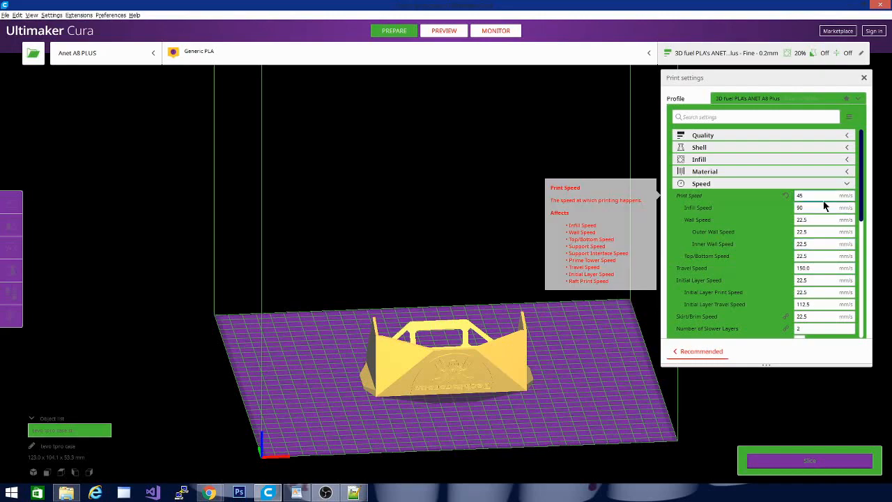
Select the tevo tpro case model to inspect its outline and axis colors from above, and switch back to theme.json in Notepad++.
click(469, 383)
drag(296, 391, 297, 488)
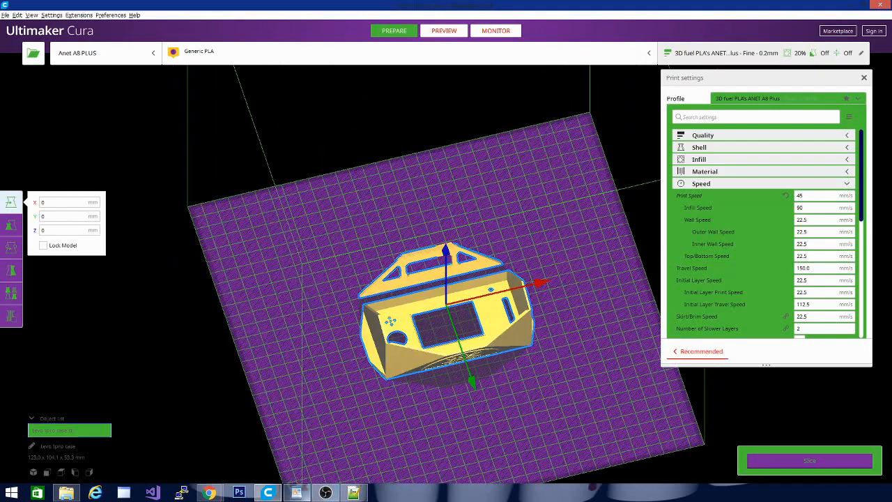
click(355, 492)
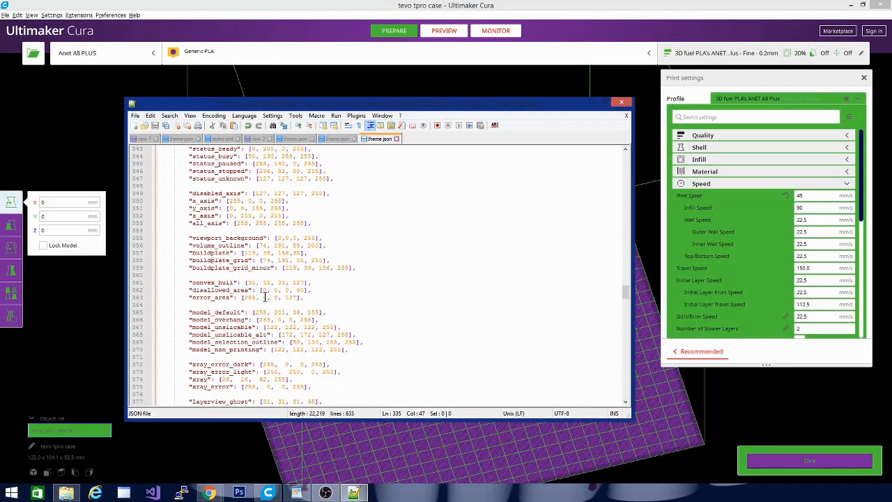
Set the disallowed_area color in theme.json to [255, 0, 0, 180].
click(265, 291)
key(shift+Left)
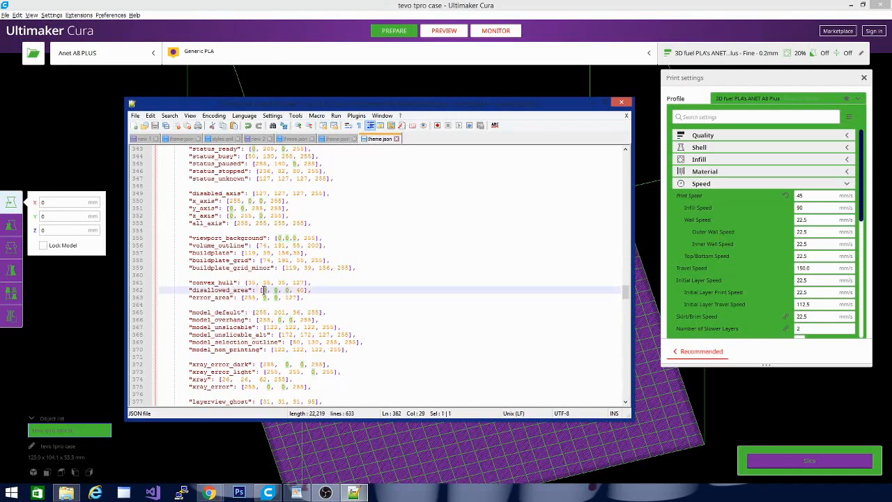
text(255)
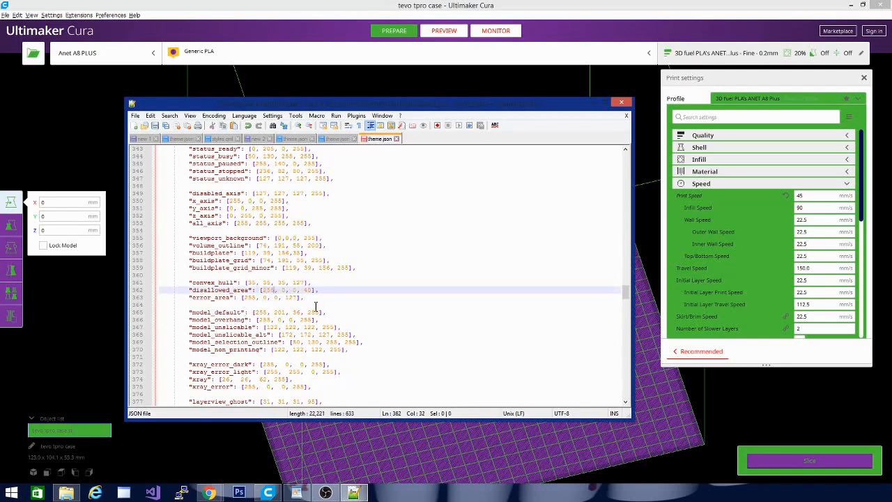
click(302, 290)
drag(302, 289, 313, 292)
text(180)
click(408, 342)
Change the model_unslicable color to white, [255, 255, 255, 255].
scroll(408, 345, down, 1)
scroll(408, 346, down, 3)
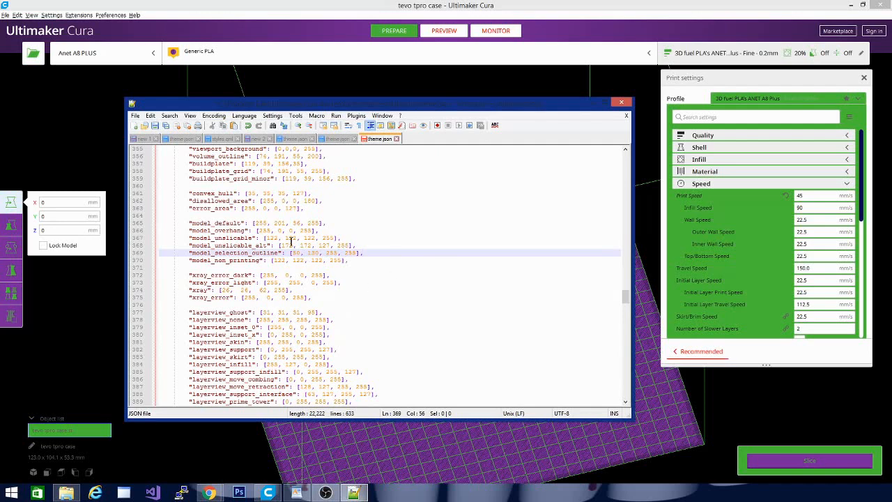
click(267, 237)
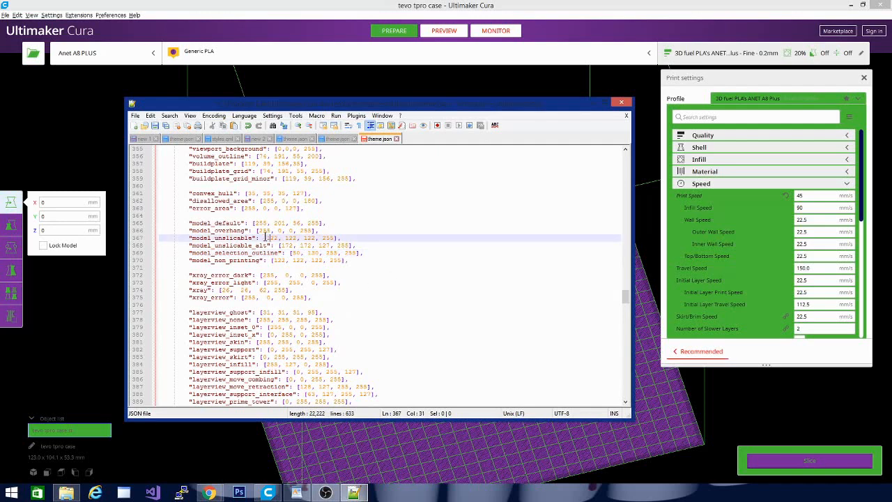
drag(266, 238, 315, 238)
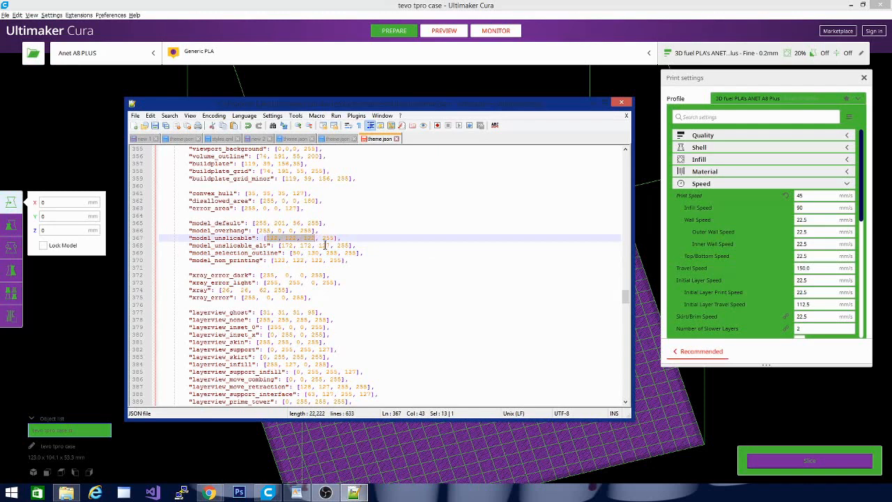
text(255,2)
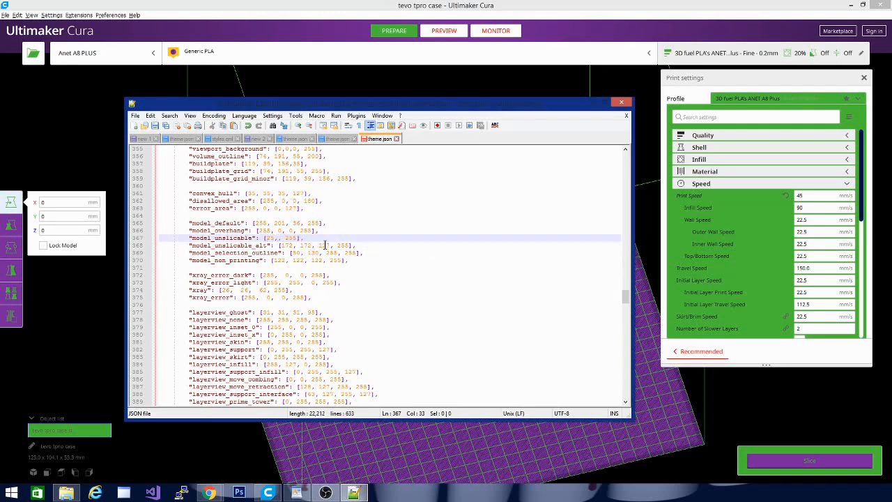
text(55,255, 255)
Change the model_unslicable_alt color to red, [255, 0, 0, 255].
drag(279, 245, 331, 244)
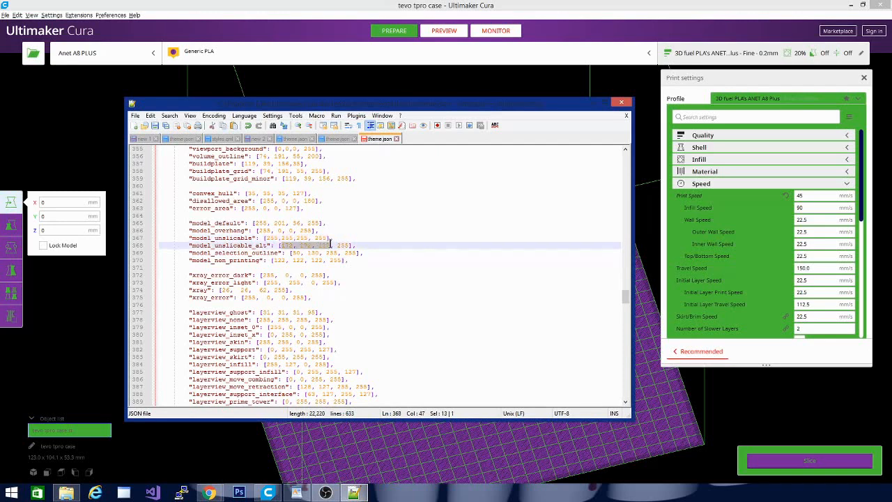
text(255,)
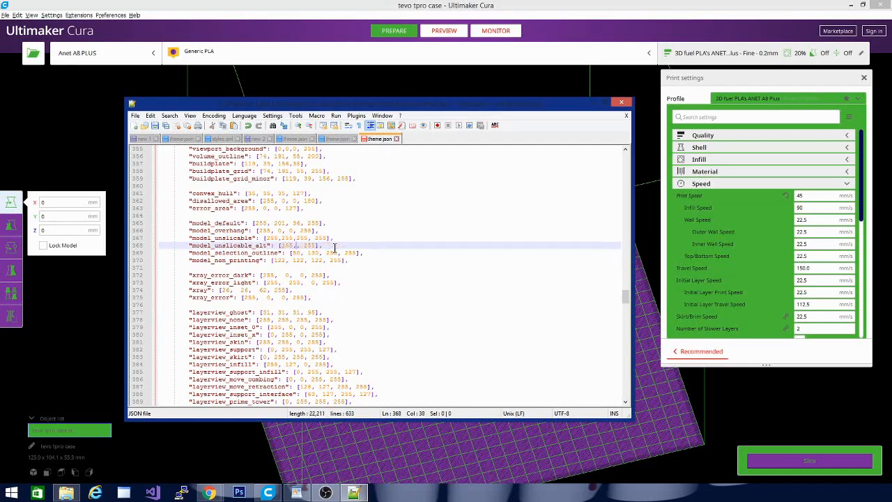
key(BackSpace)
text(0,0)
Change the model_selection_outline color to red, [255, 0, 0, 255].
scroll(401, 341, up, 1)
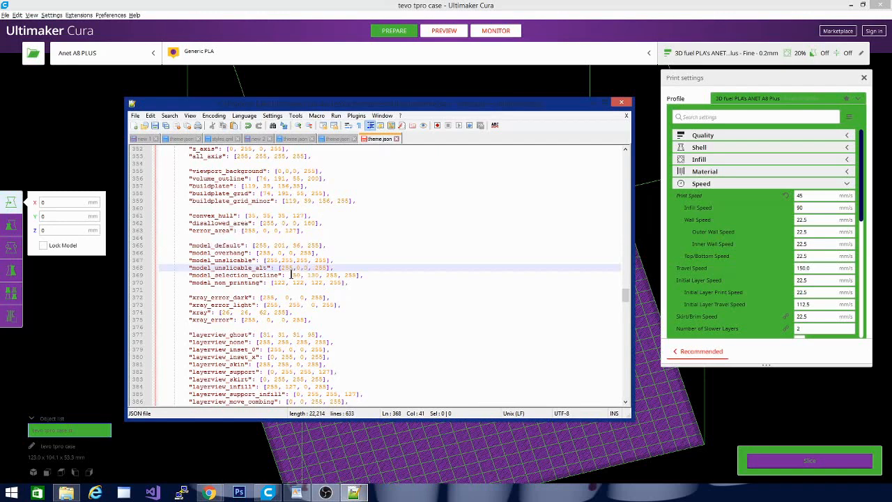
drag(292, 275, 338, 276)
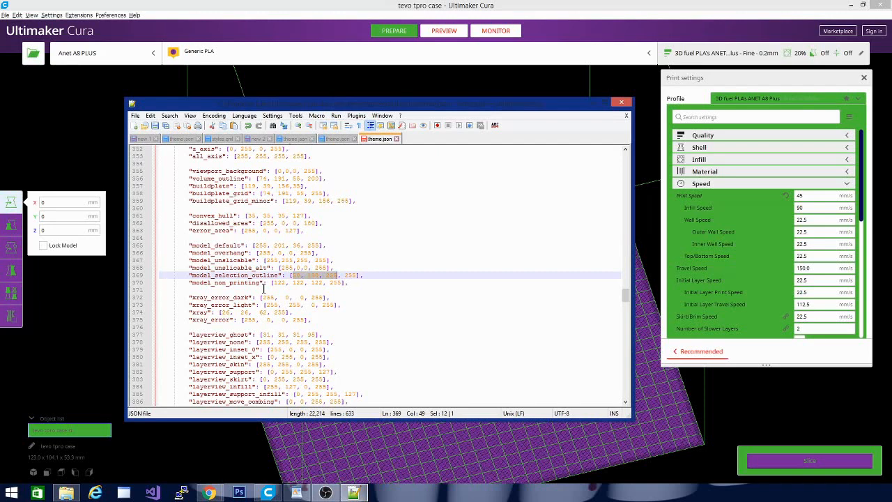
text(1)
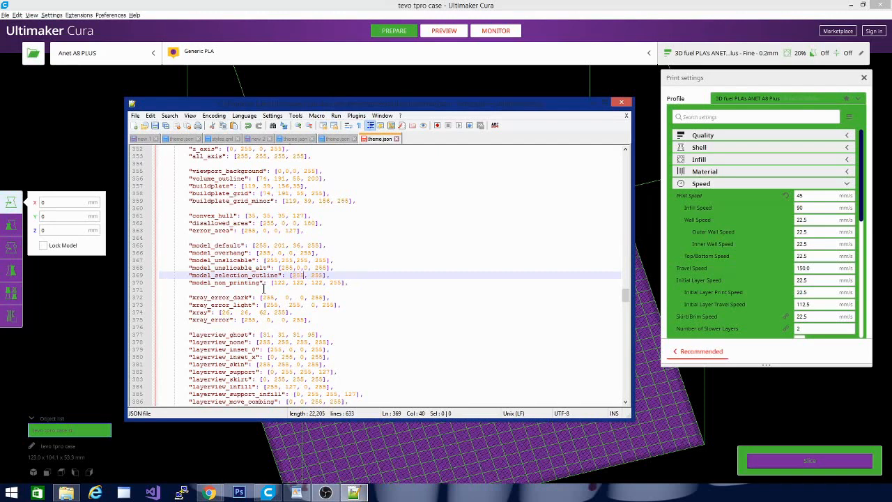
text(55,0,0,)
Copy the dark purple value 57, 23, 77 from the color notes in new 2 and apply it to xray in theme.json.
drag(221, 312, 268, 315)
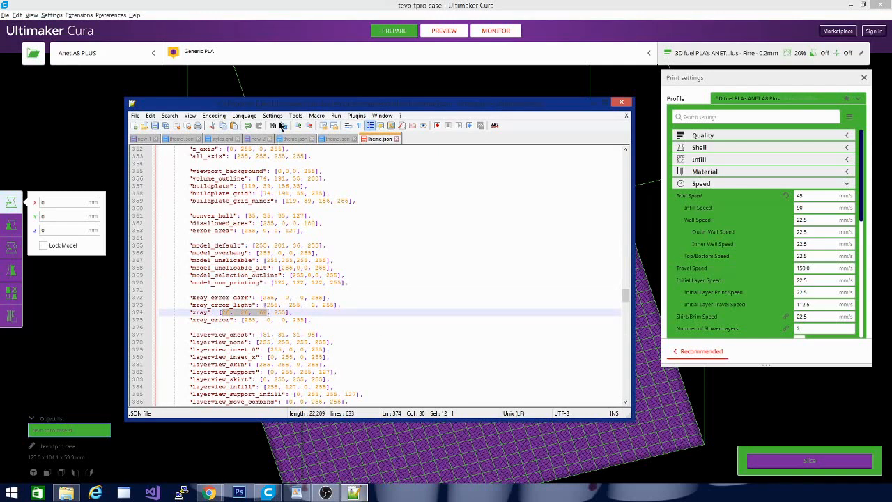
click(183, 139)
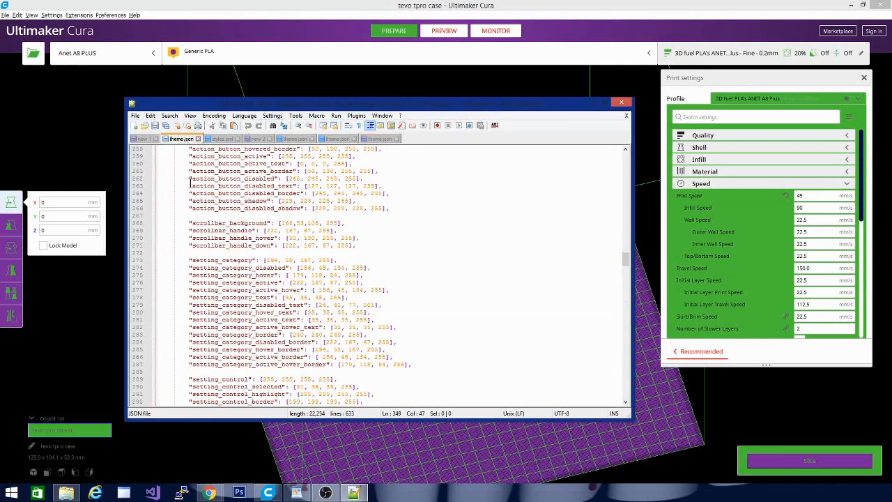
click(257, 139)
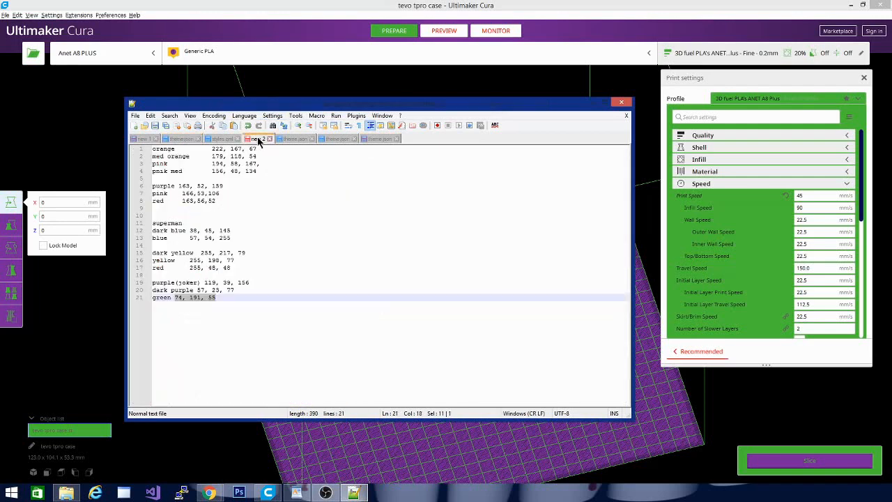
click(227, 300)
drag(196, 289, 245, 289)
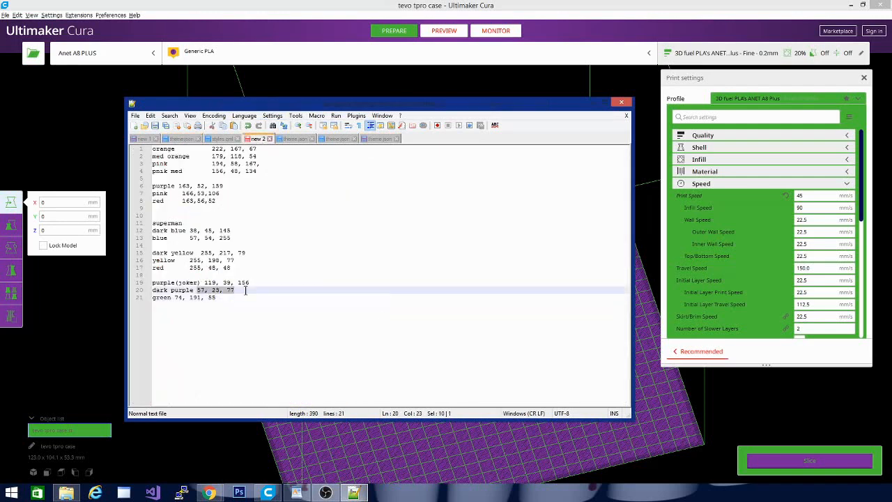
click(376, 139)
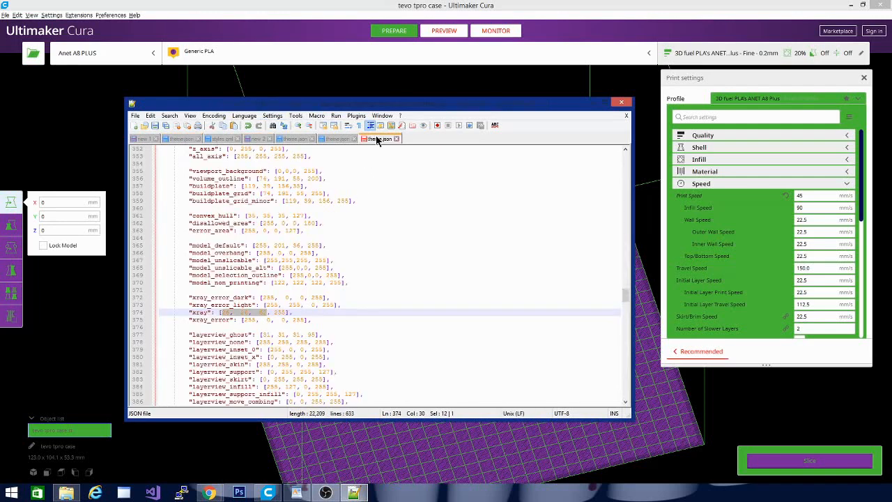
click(261, 320)
drag(222, 313, 271, 313)
text(37, 23, 77)
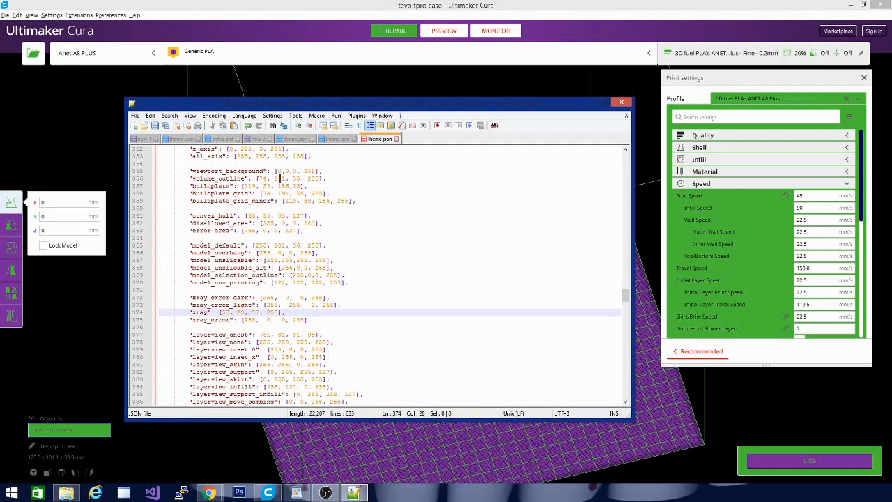
Save theme.json and launch a new Ultimaker Cura 4.6 instance to load the edited colors.
click(159, 126)
right_click(295, 491)
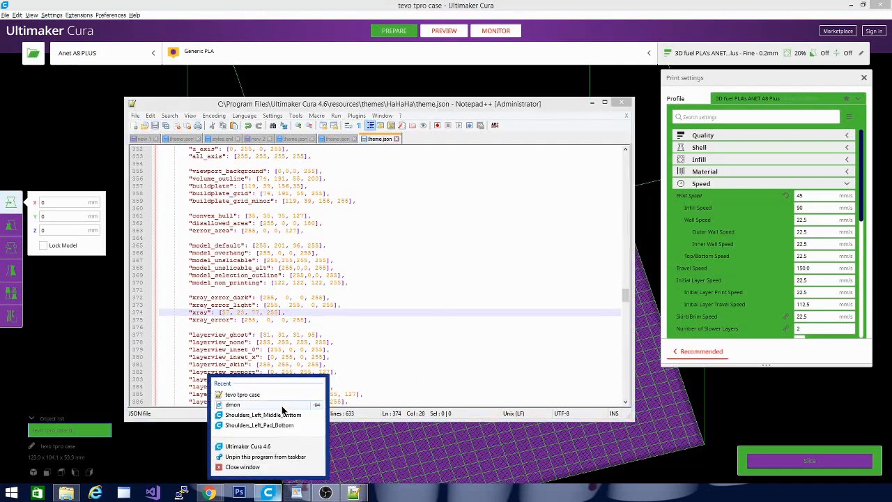
click(289, 448)
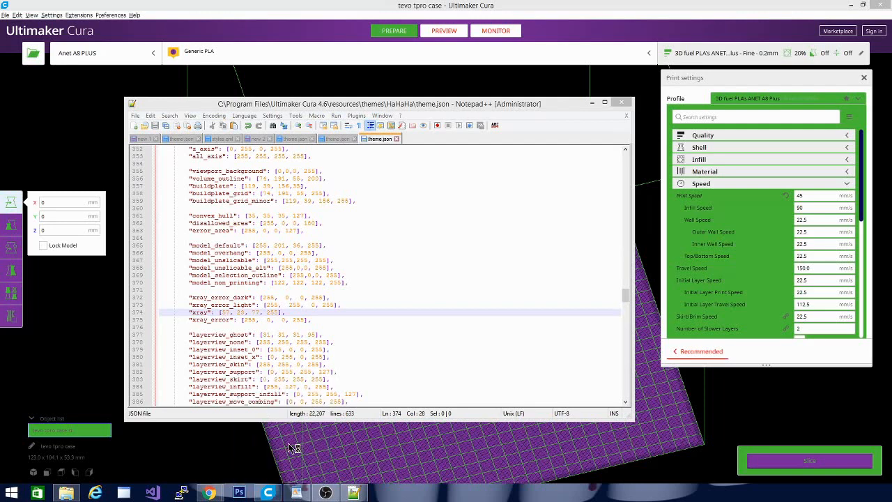
Examine the layer view, monitor, tooltip, message, checkbox and slider color entries in theme.json.
click(443, 312)
scroll(443, 313, down, 1)
scroll(443, 313, down, 3)
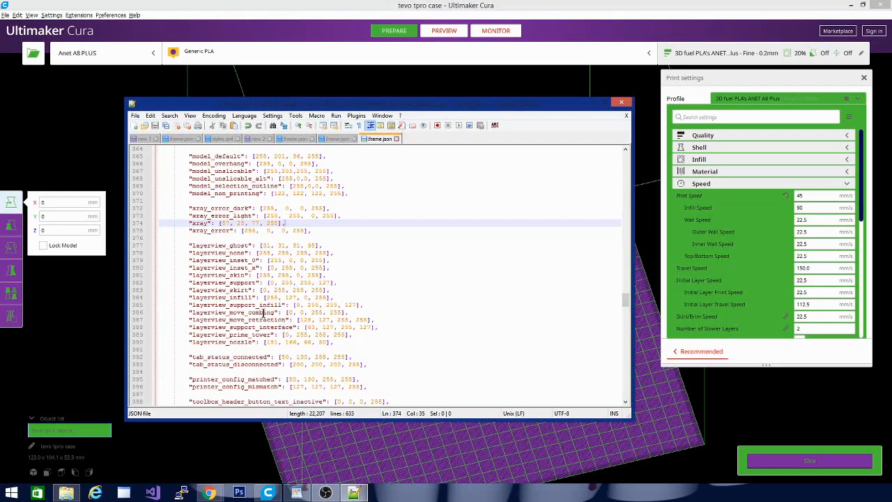
scroll(270, 286, down, 2)
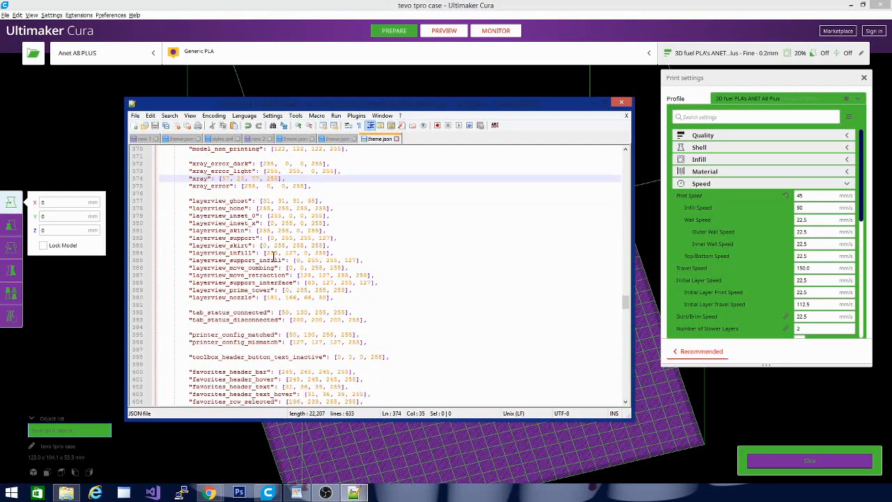
scroll(381, 272, down, 4)
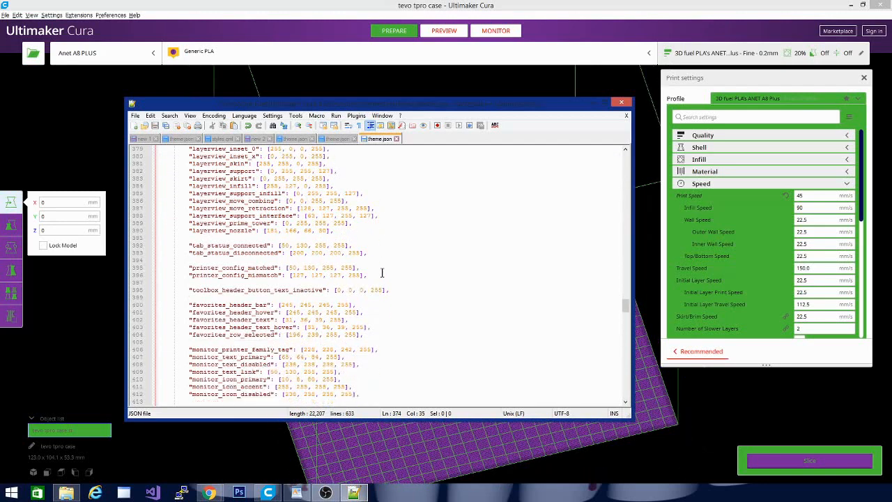
scroll(411, 315, down, 2)
scroll(324, 241, down, 3)
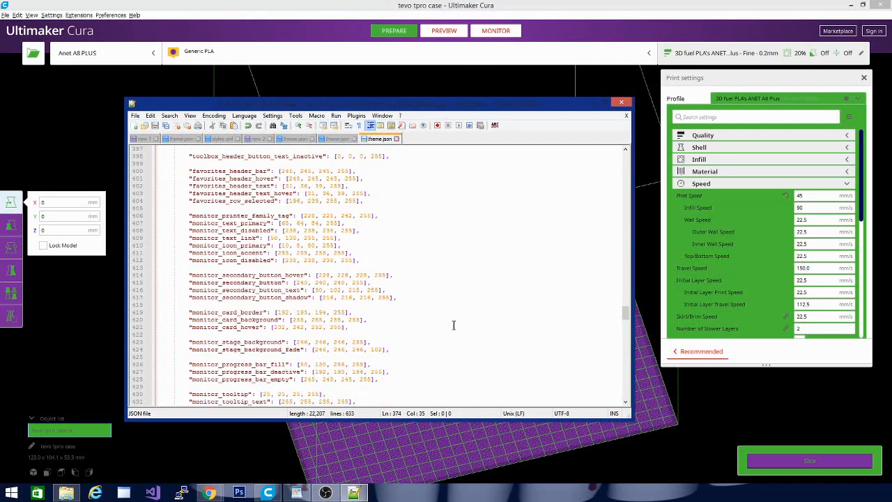
scroll(453, 325, up, 5)
scroll(453, 326, up, 4)
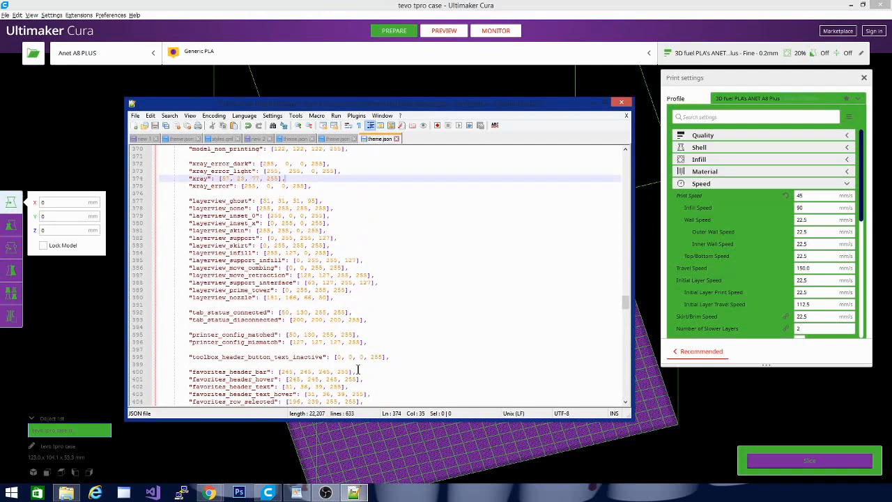
scroll(356, 321, up, 8)
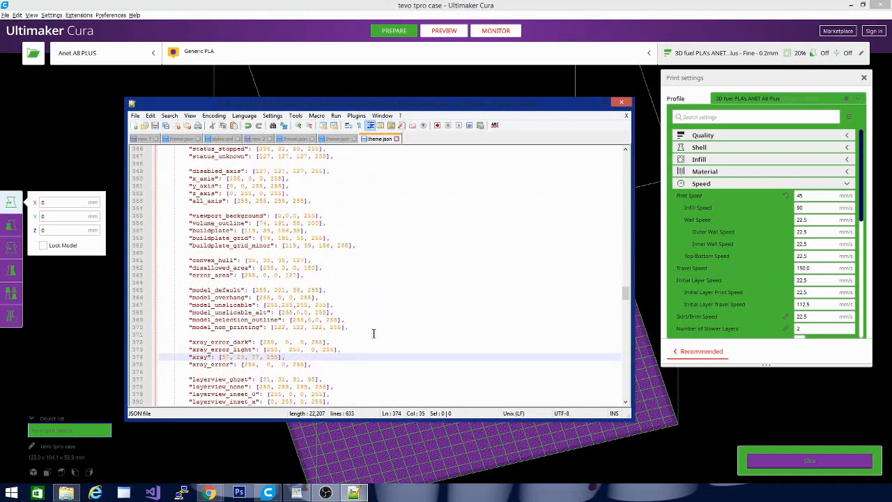
scroll(373, 333, up, 13)
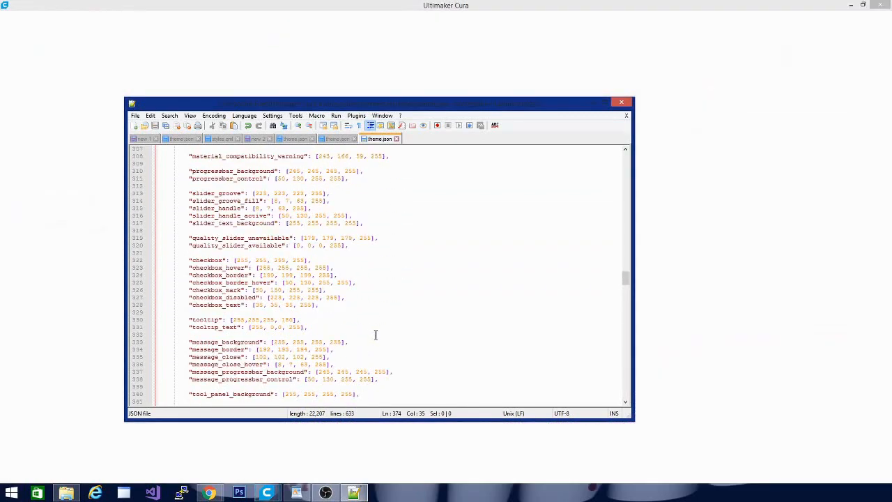
scroll(375, 334, up, 3)
scroll(375, 334, up, 1)
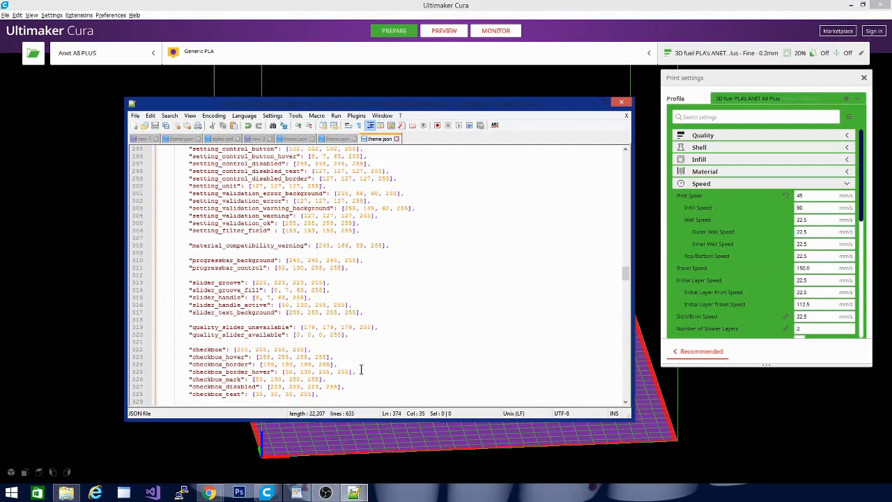
scroll(379, 349, up, 1)
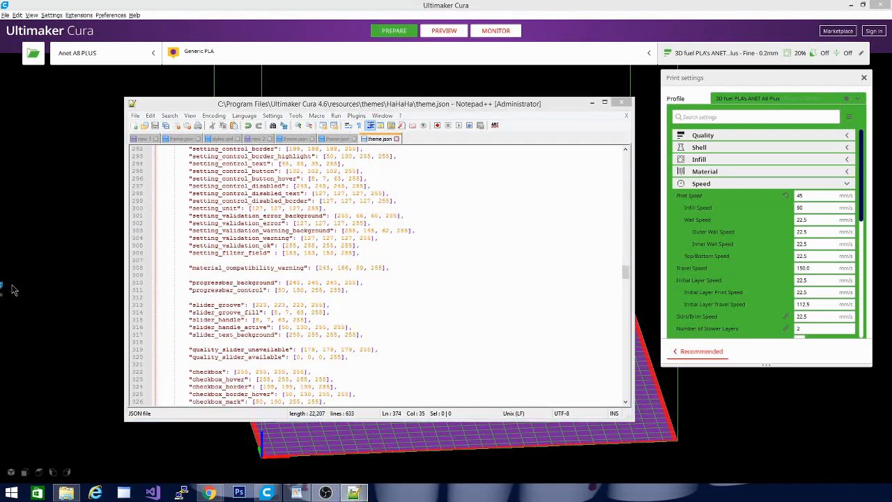
Load the tevo tpro case model into the new Cura window and slice it.
drag(11, 285, 103, 287)
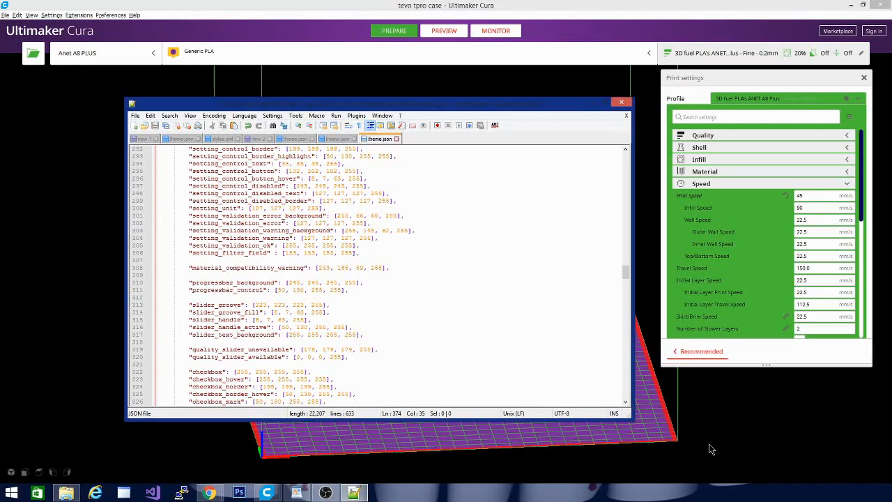
click(816, 459)
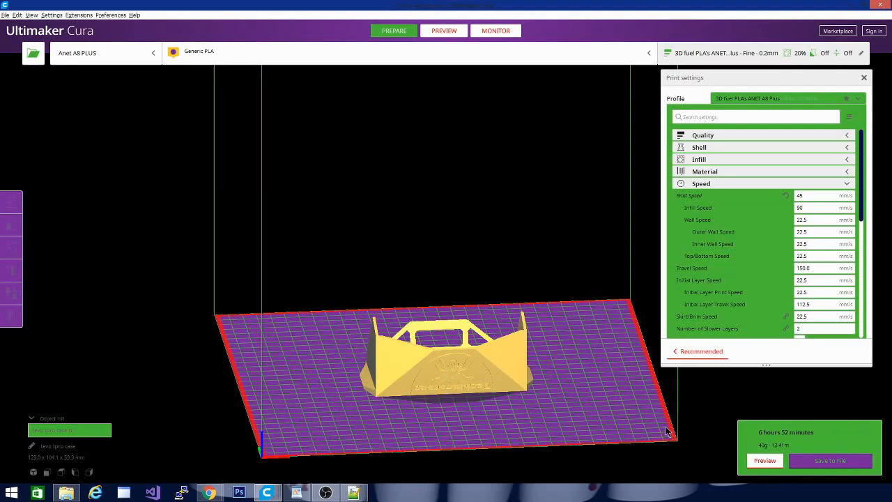
Save the sliced G-code over the existing tevo tpro case file, and switch to the theme color document in WordPad.
click(822, 460)
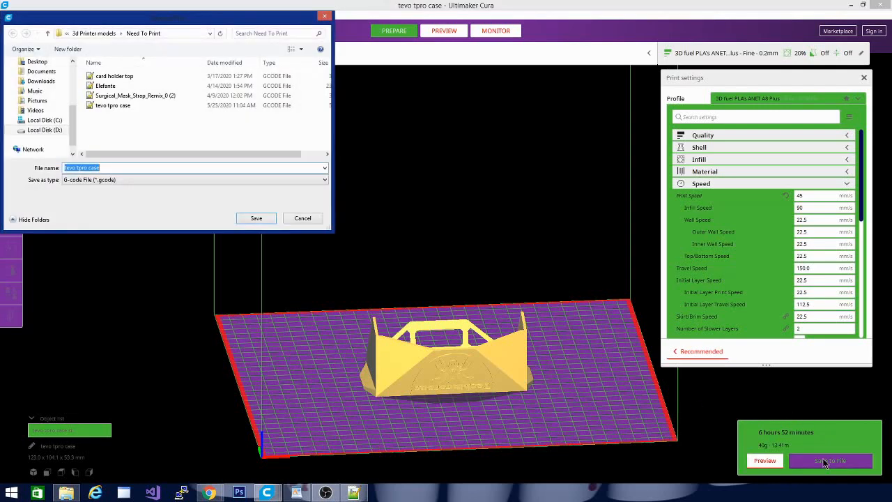
click(256, 218)
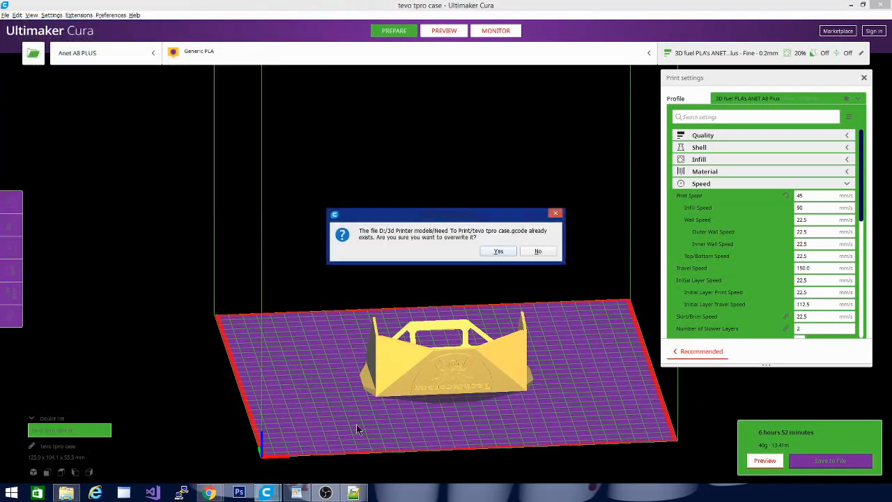
click(499, 251)
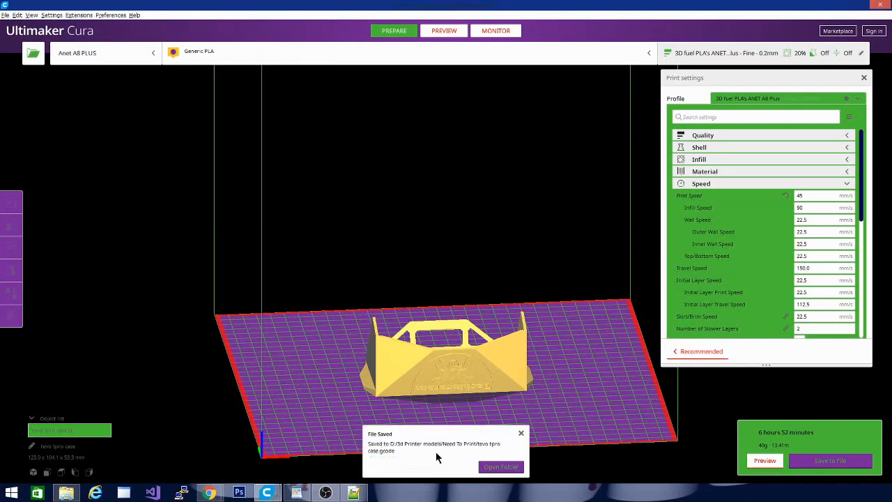
click(520, 433)
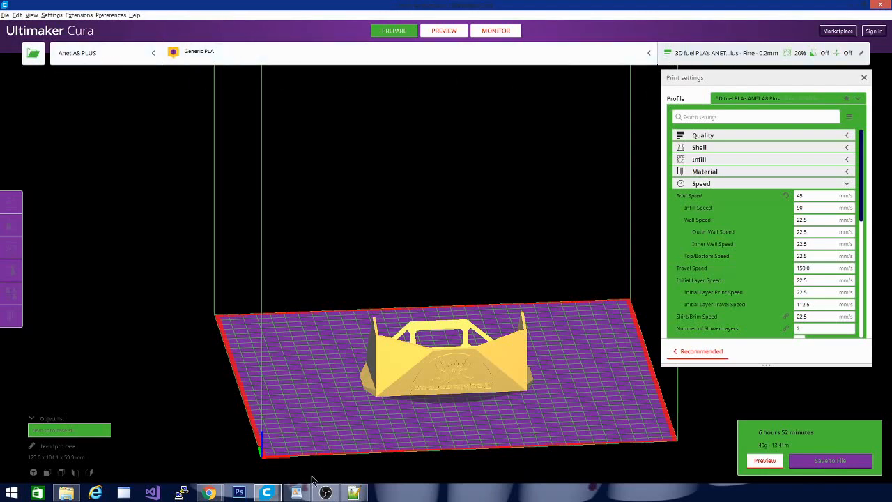
click(297, 493)
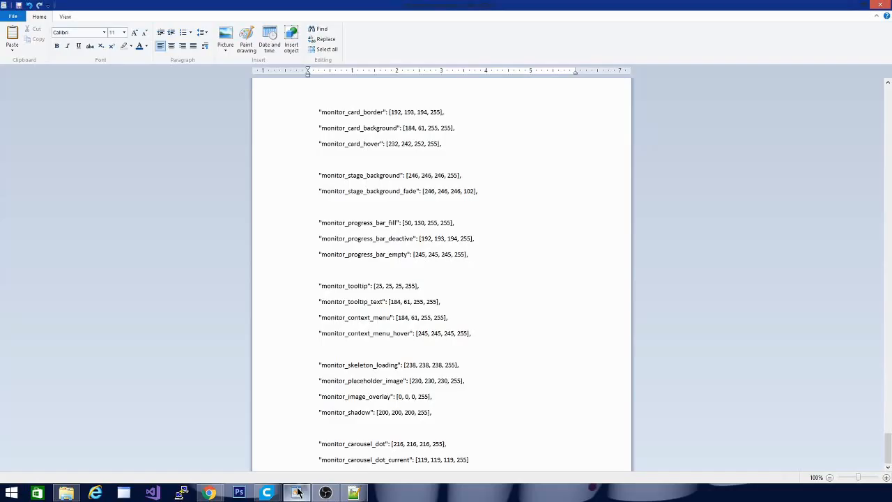
Examine the color entries in theme.json from the main background through the header, text, button, tooltip and scrollbar colors.
click(353, 492)
scroll(466, 300, up, 10)
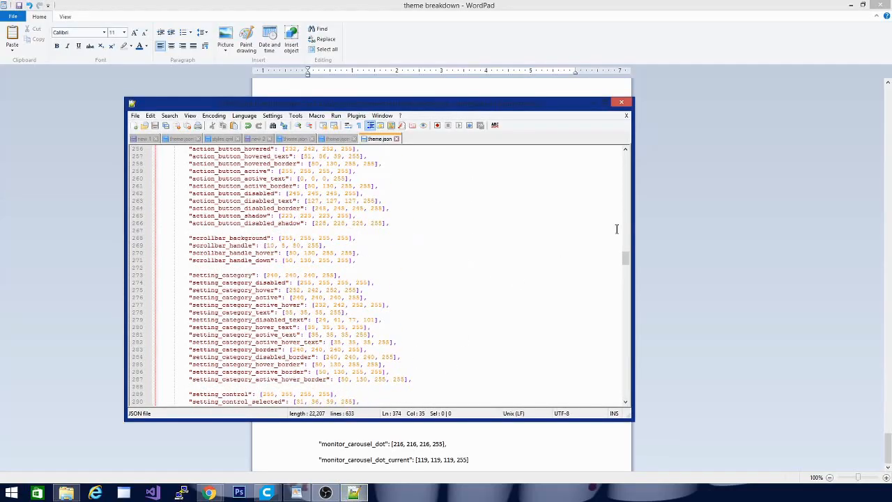
drag(628, 258, 626, 213)
scroll(443, 288, down, 4)
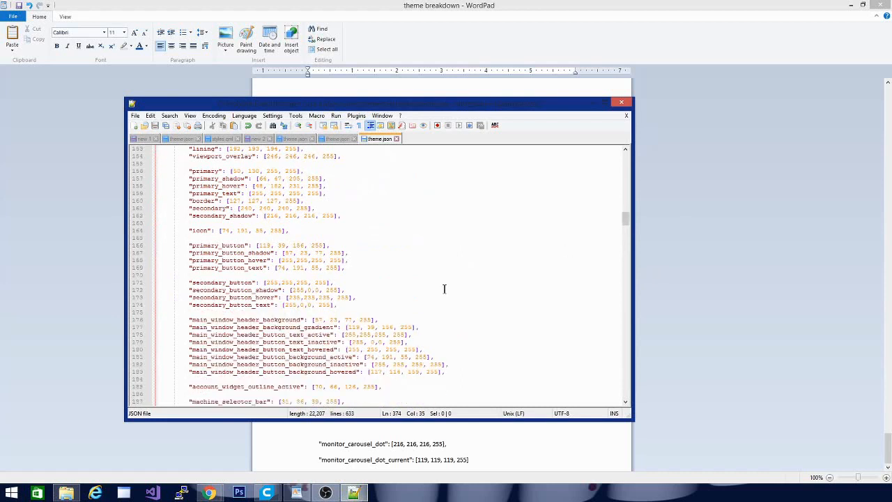
scroll(443, 288, down, 1)
scroll(443, 289, up, 1)
scroll(239, 239, up, 2)
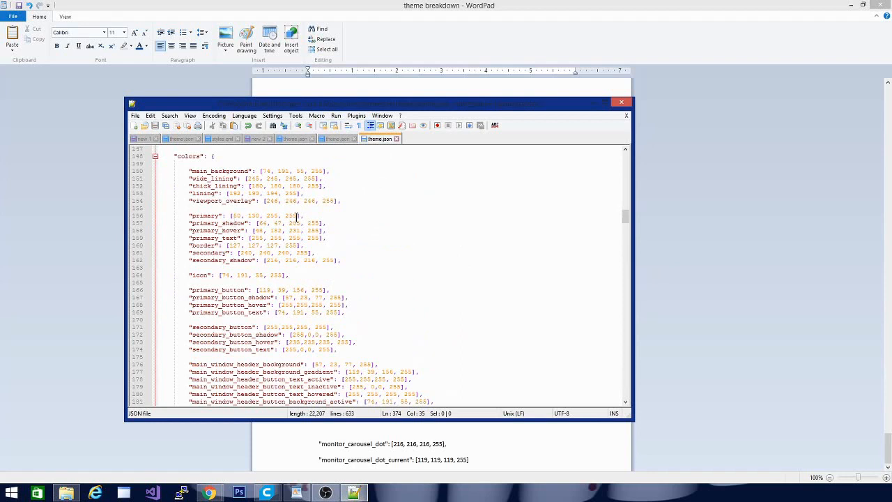
scroll(243, 246, down, 9)
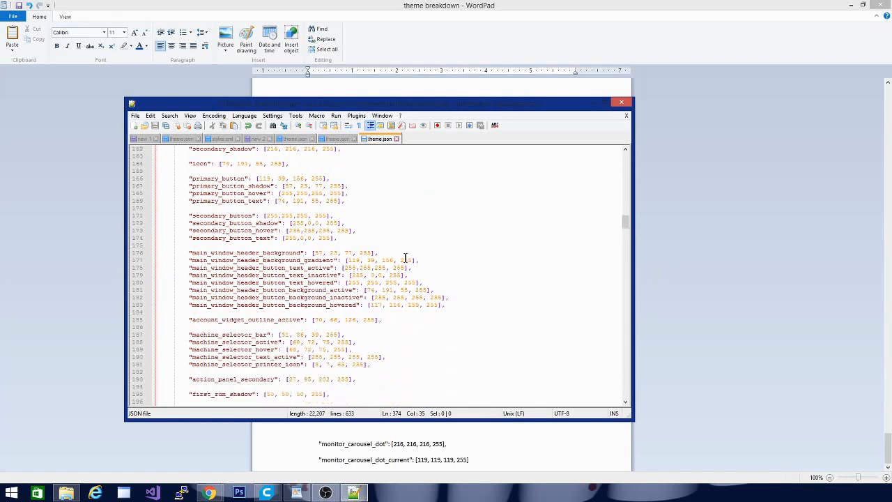
scroll(306, 296, down, 13)
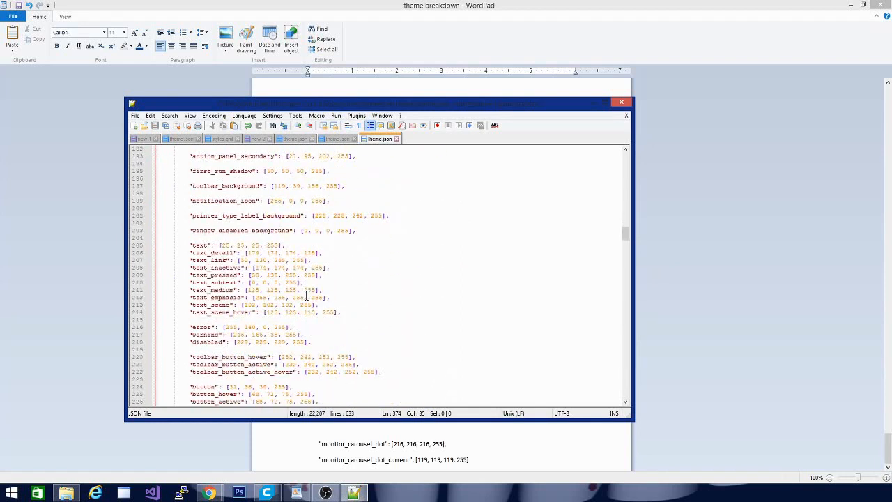
scroll(306, 296, down, 3)
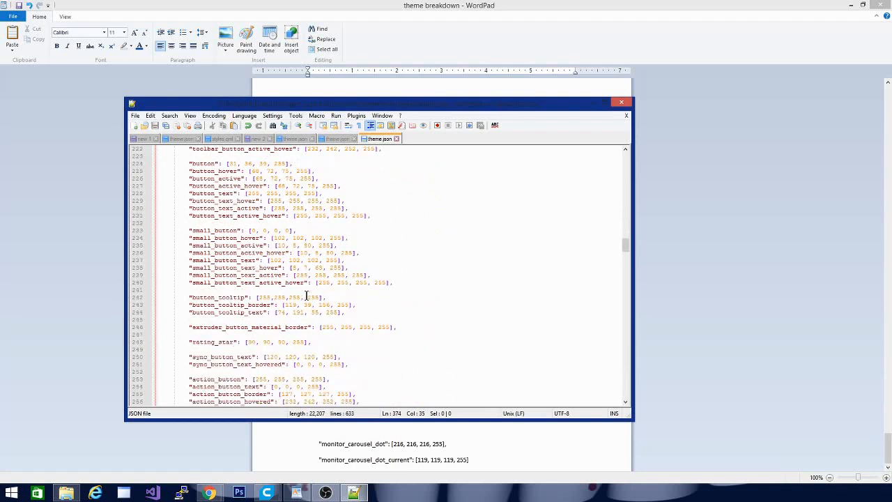
scroll(306, 295, down, 6)
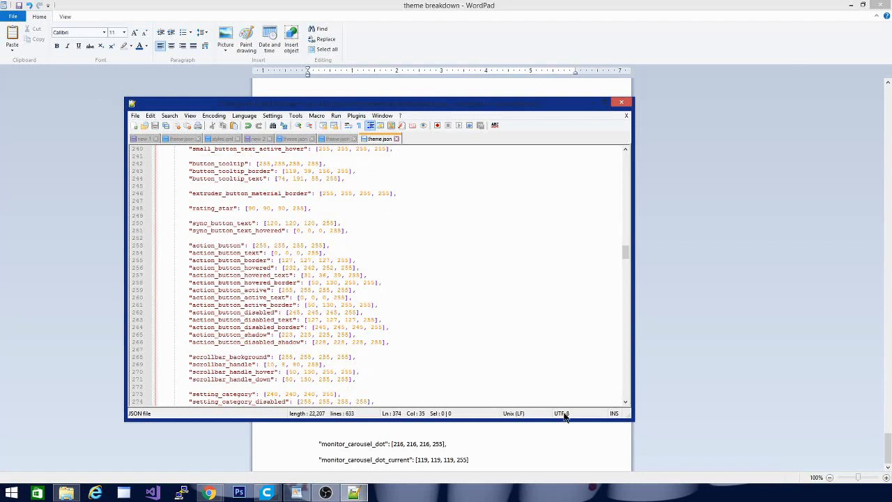
Switch to the newer Cura window and inspect the print settings panel and the selected tevo tpro case model from several angles.
mouse_move(261, 494)
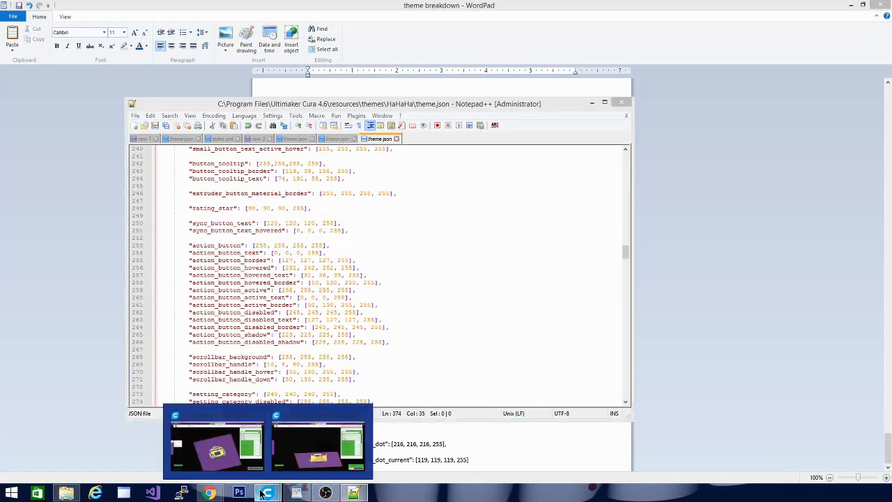
click(318, 445)
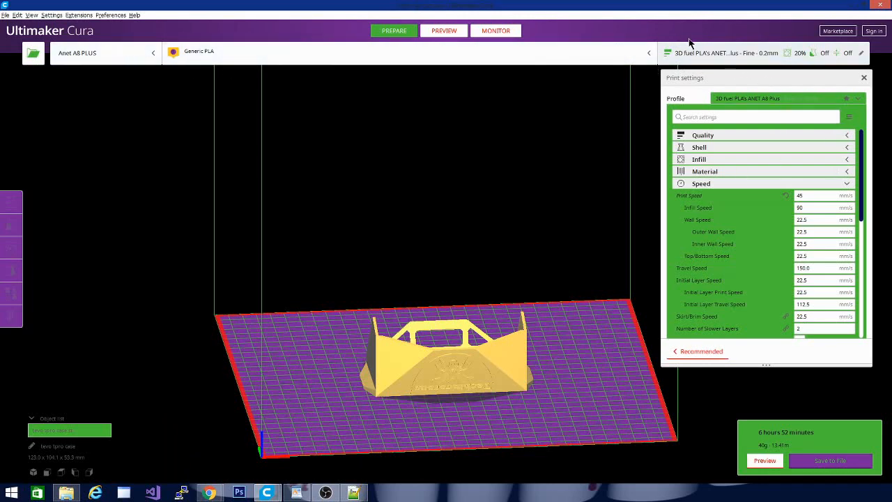
click(739, 62)
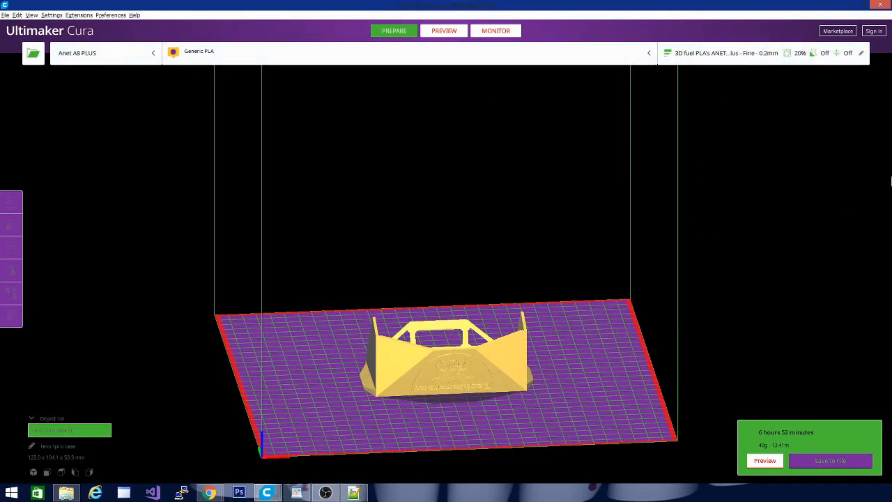
click(698, 57)
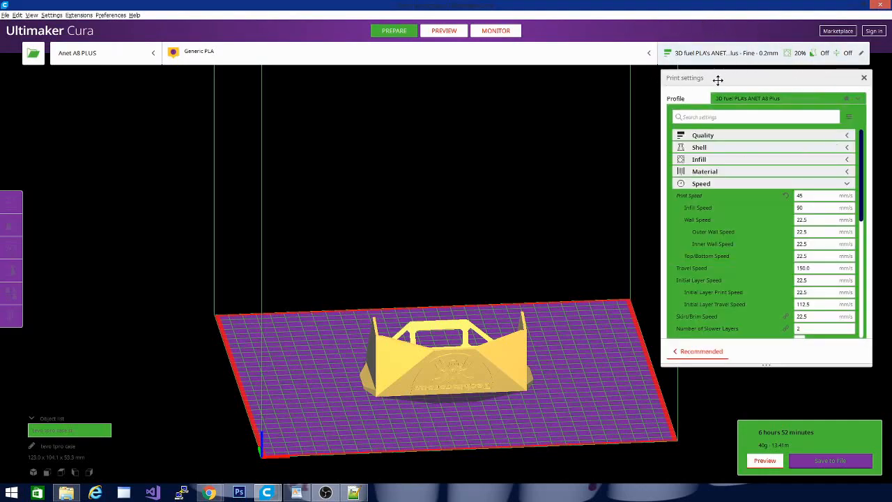
drag(457, 342, 303, 397)
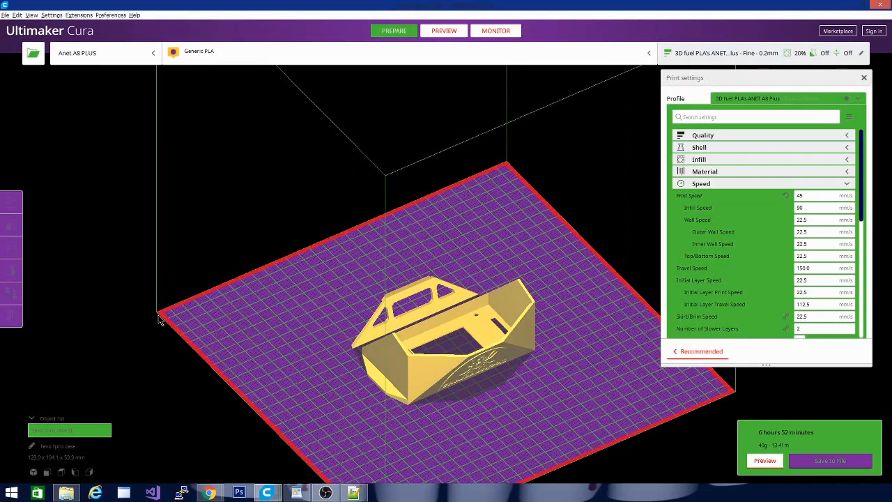
click(485, 351)
drag(557, 412, 407, 440)
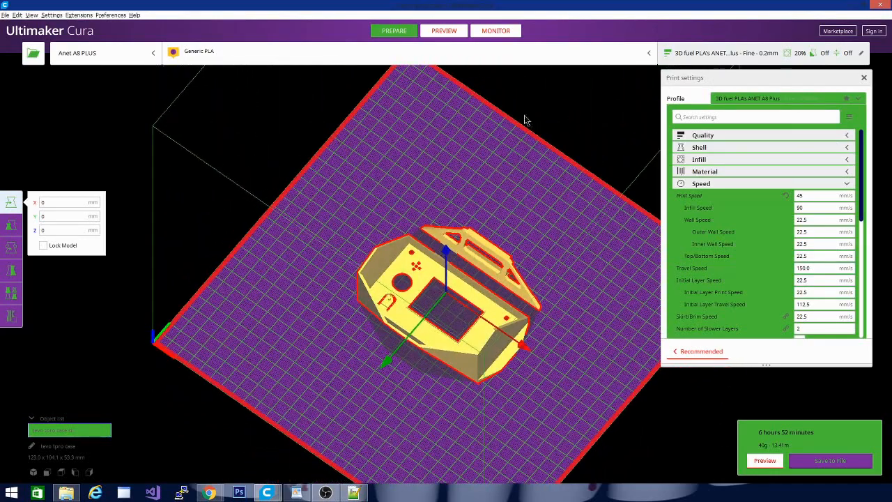
Preview the sliced tevo tpro case in Layer view and X-Ray view, inspecting the theme colors from different angles.
click(436, 30)
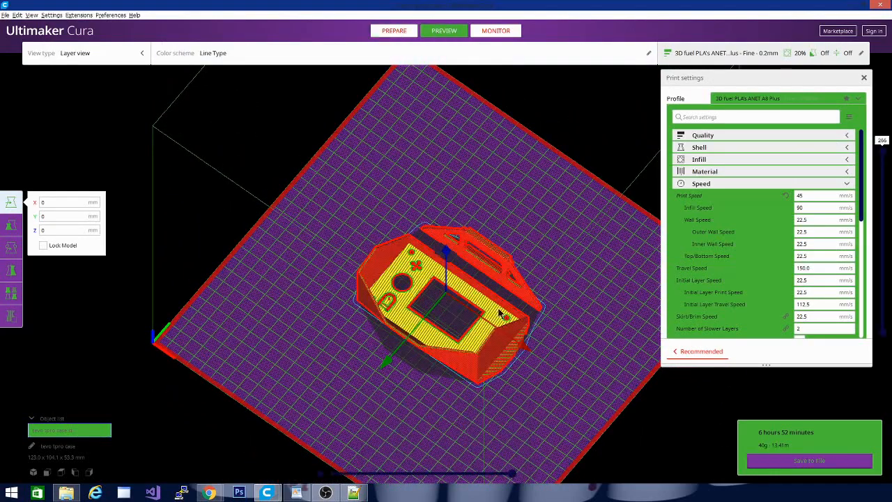
drag(419, 348, 354, 333)
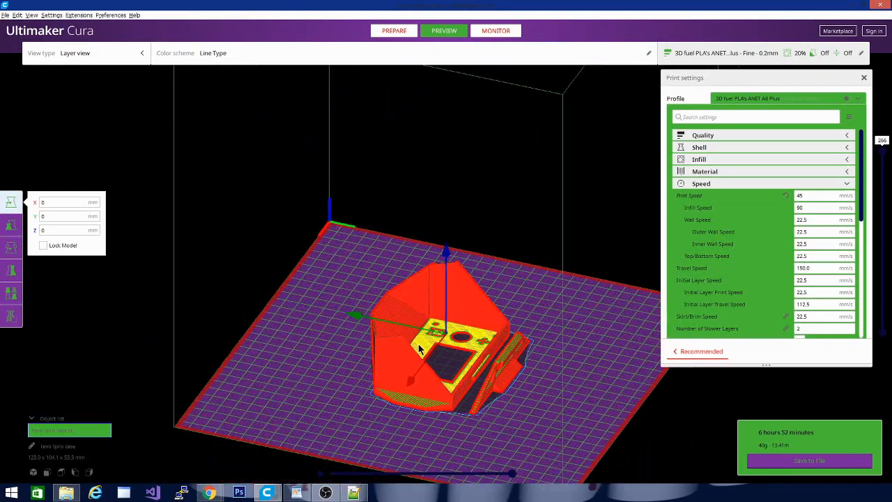
click(57, 61)
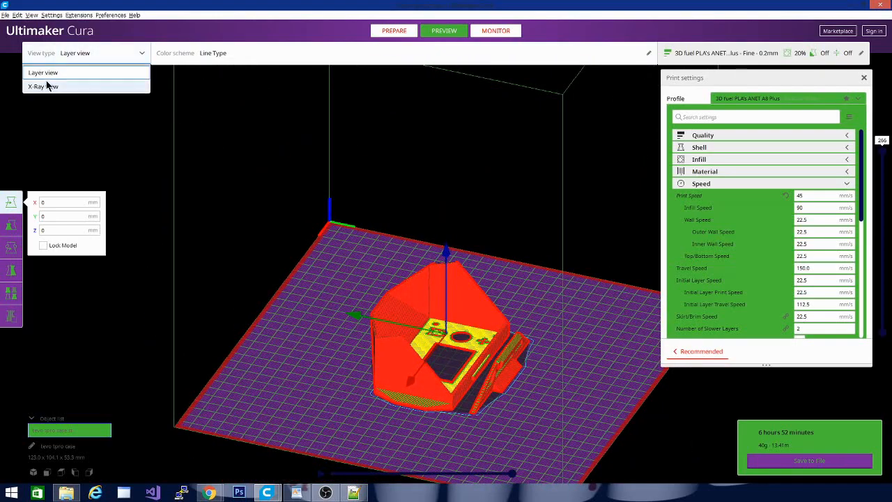
click(47, 86)
drag(231, 358, 363, 411)
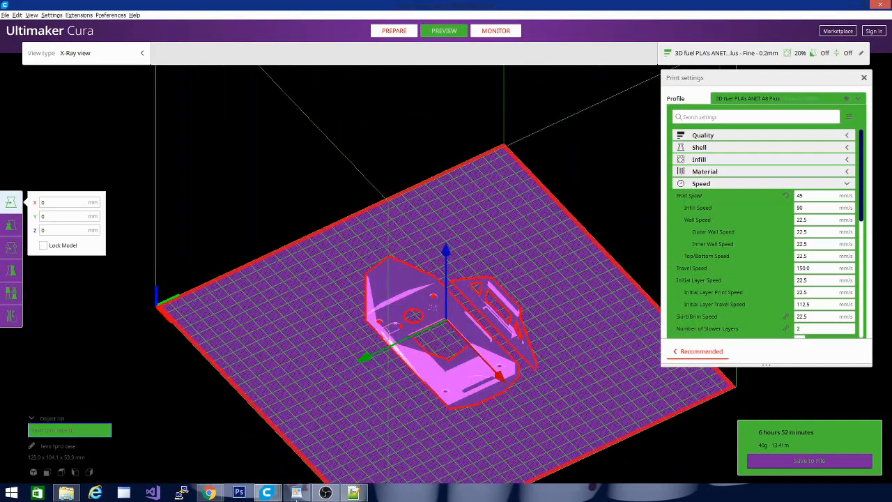
Set the "xray" color in theme.json to [255,255,255, 200] and save the file.
click(356, 493)
click(390, 290)
scroll(390, 292, down, 19)
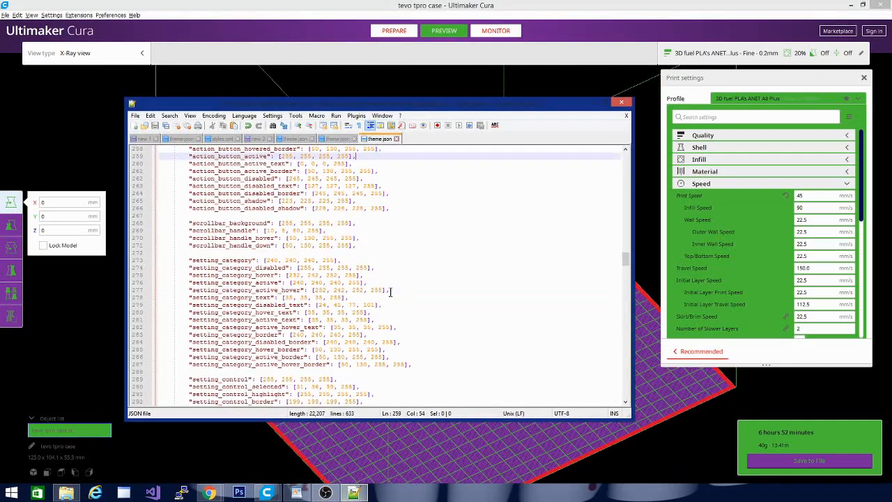
scroll(390, 292, down, 14)
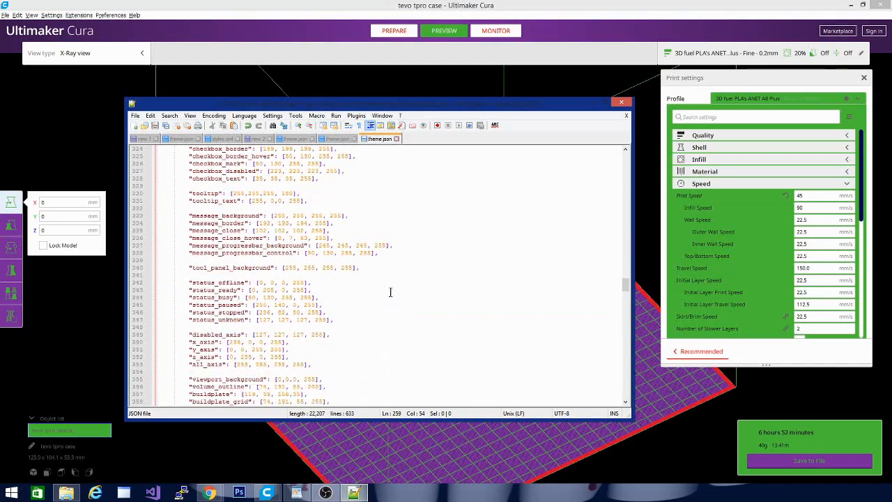
scroll(390, 292, down, 8)
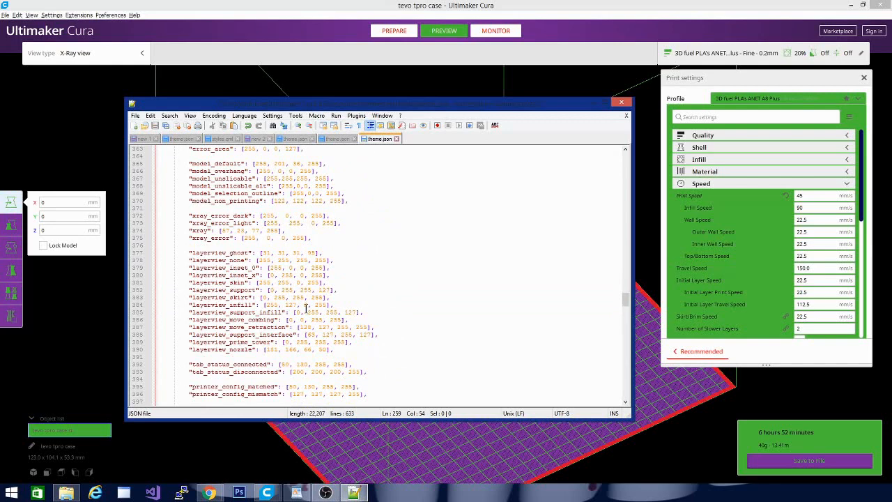
scroll(304, 337, down, 1)
drag(220, 208, 258, 211)
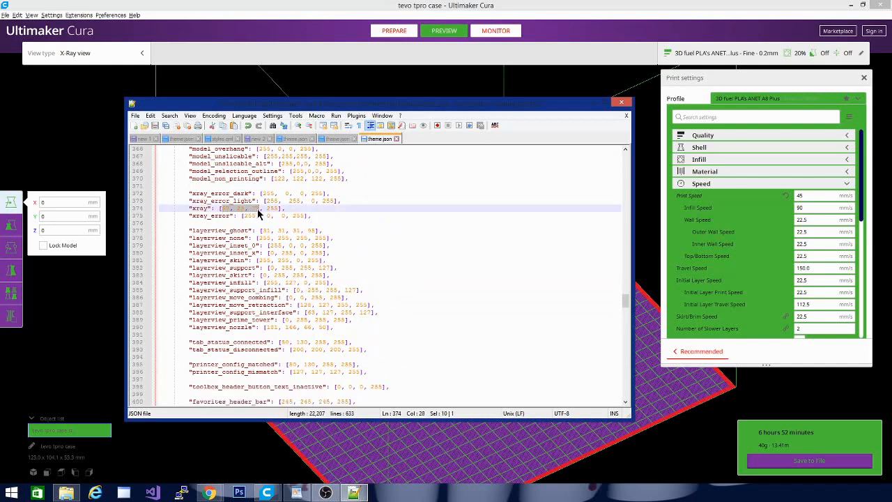
text(255,255)
drag(275, 208, 281, 208)
text(00)
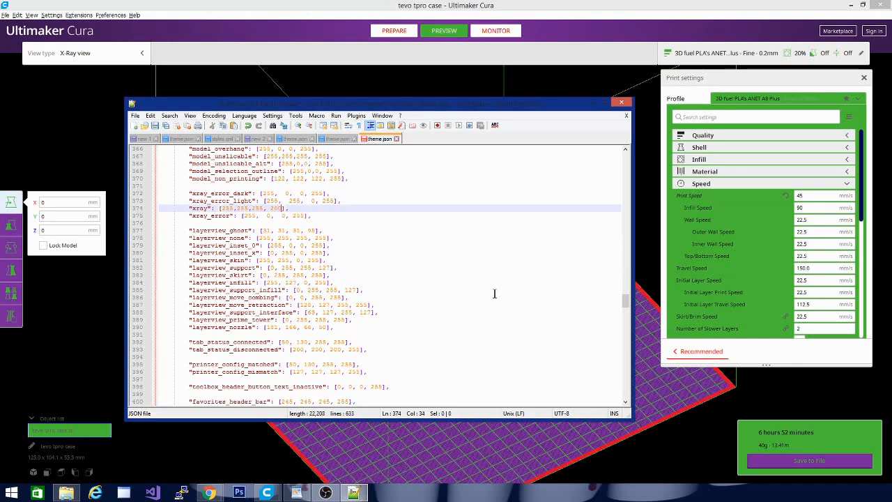
click(156, 128)
Move the theme.json editor out of the way and close both open Ultimaker Cura windows.
drag(468, 106, 0, 155)
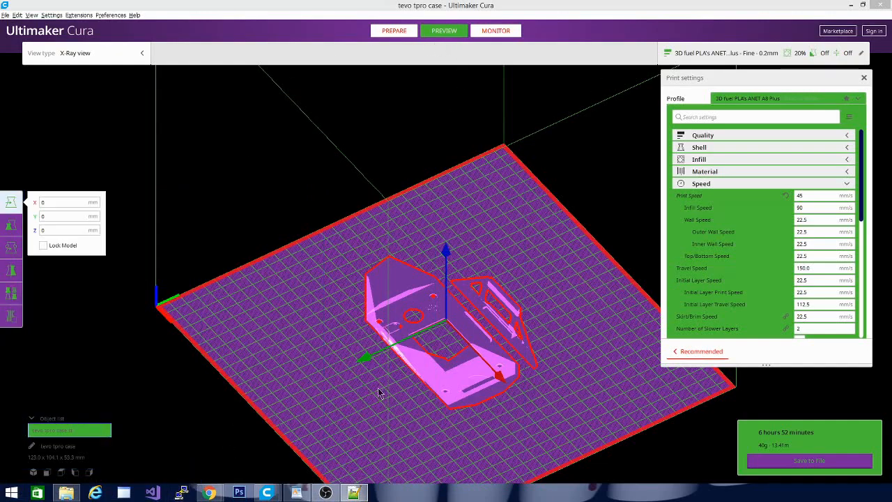
mouse_move(272, 493)
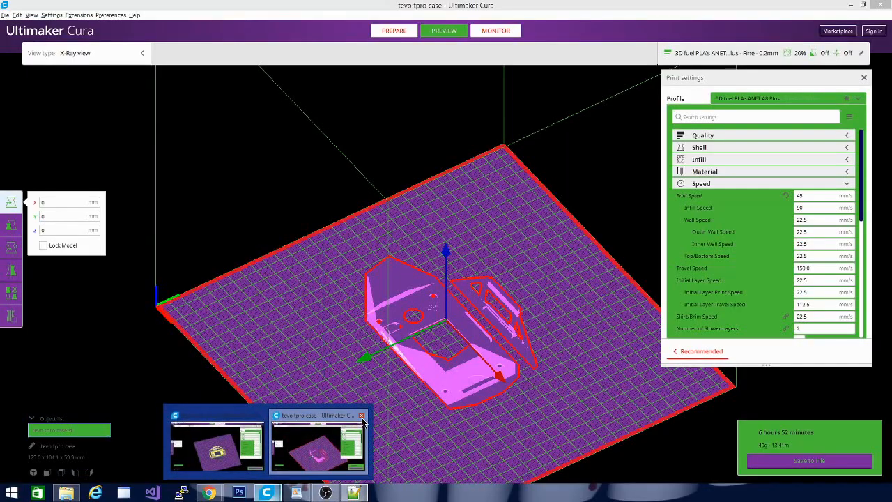
click(363, 417)
right_click(269, 493)
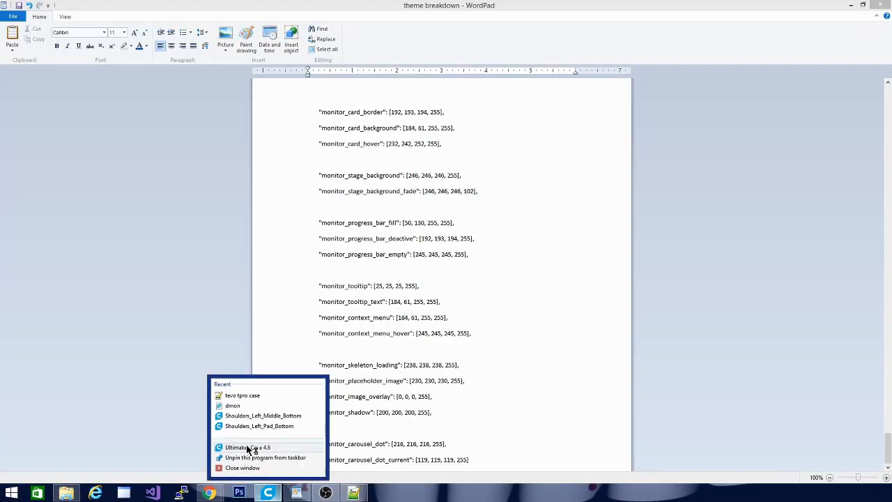
click(253, 468)
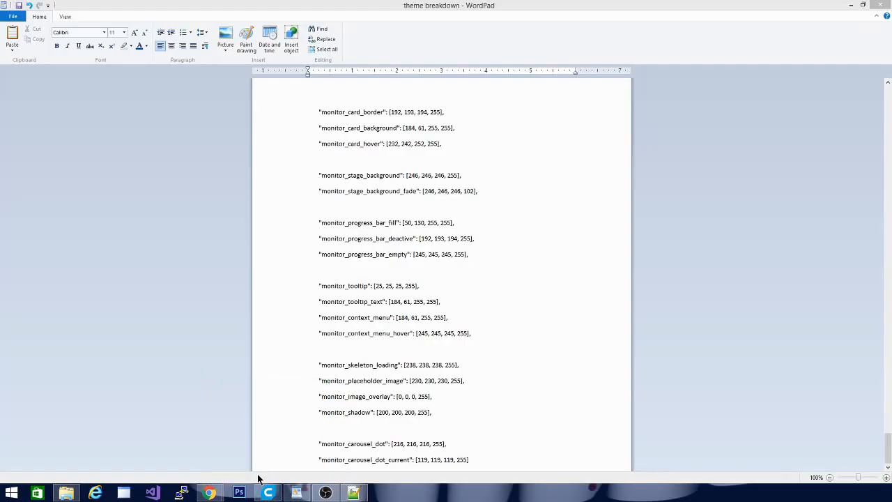
click(268, 493)
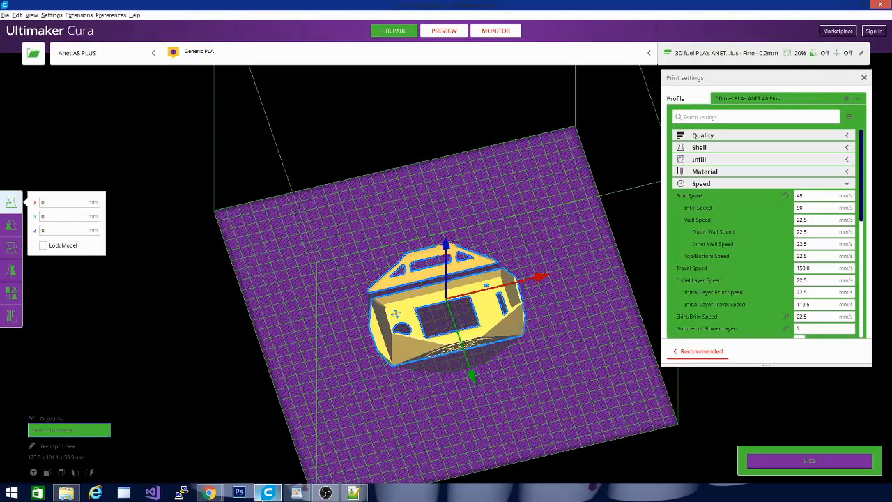
click(880, 5)
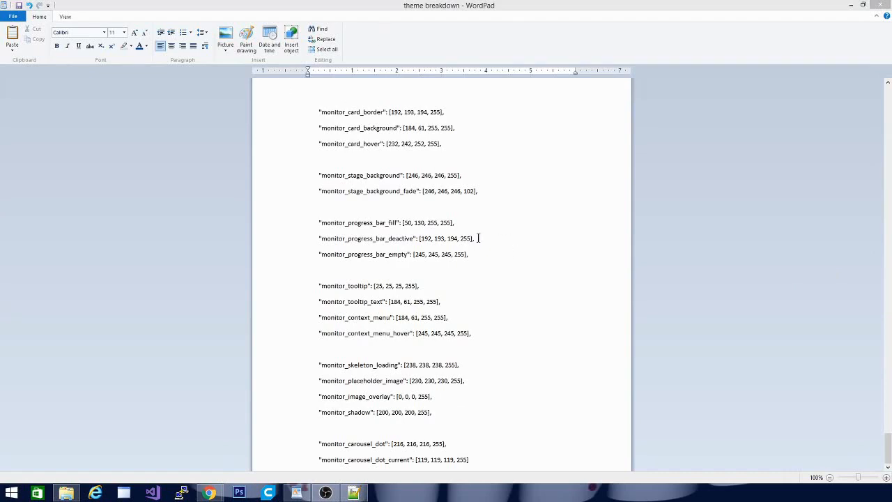
Review the theme breakdown document's notes on the slicing progress bar, preview slider, infill slider and basic-settings checkbox colors.
scroll(512, 362, up, 10)
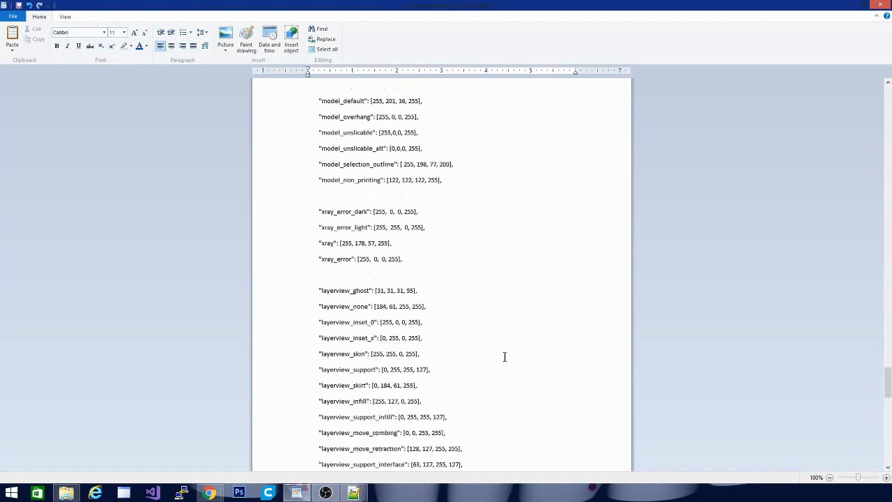
scroll(504, 356, down, 15)
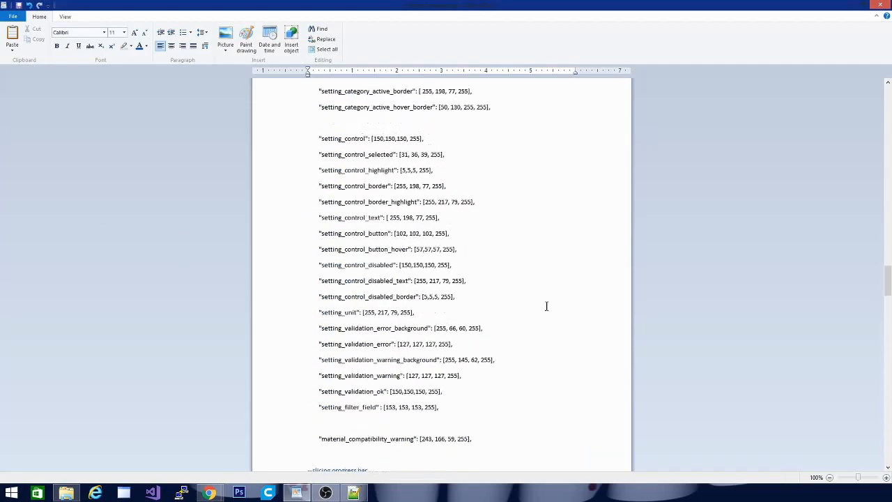
scroll(546, 306, down, 17)
scroll(528, 324, up, 13)
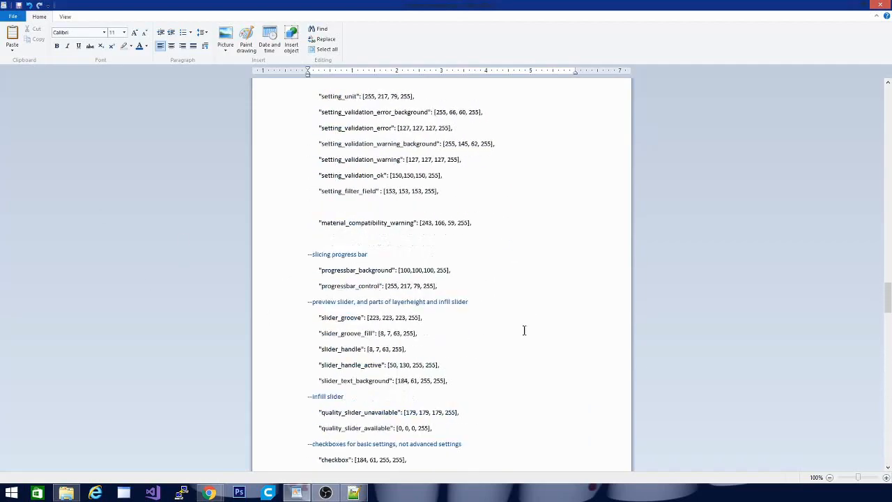
scroll(524, 330, down, 5)
scroll(524, 330, up, 2)
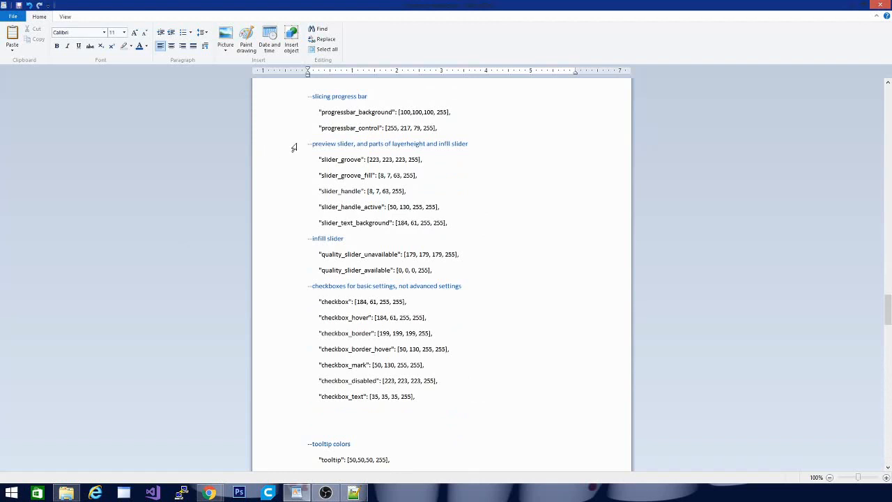
drag(471, 143, 259, 142)
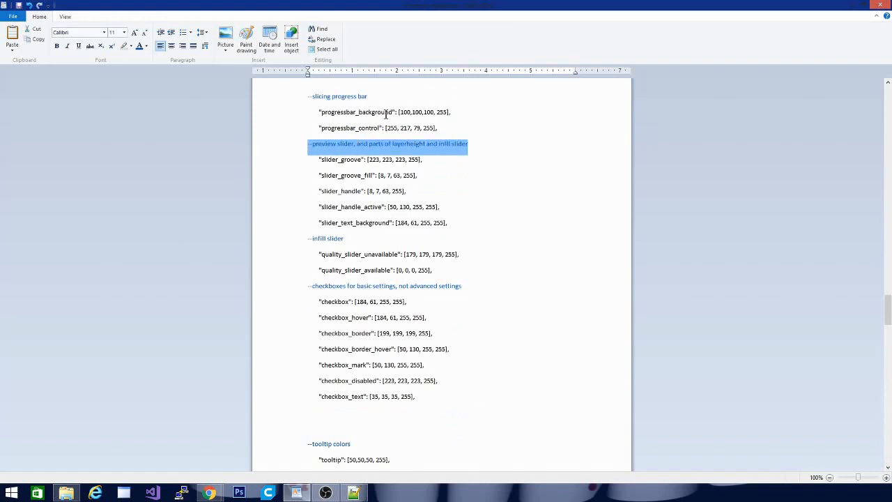
drag(400, 97, 305, 88)
drag(343, 247, 307, 248)
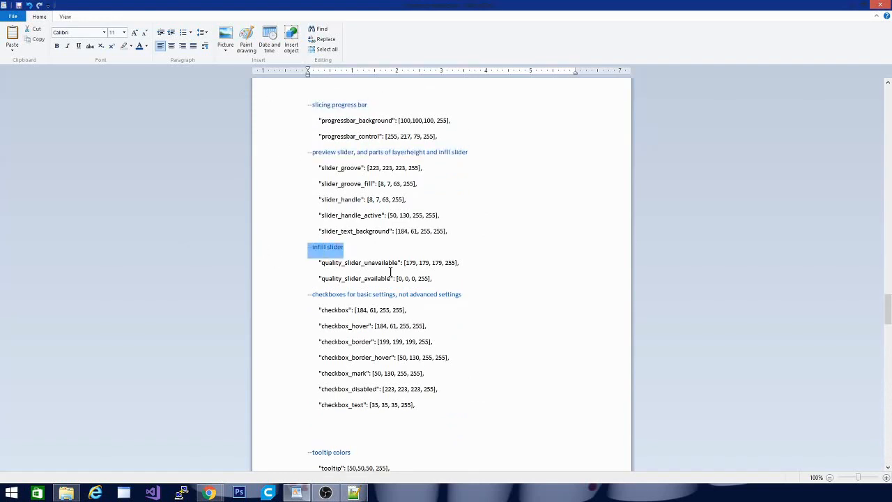
drag(486, 295, 257, 306)
scroll(391, 416, down, 3)
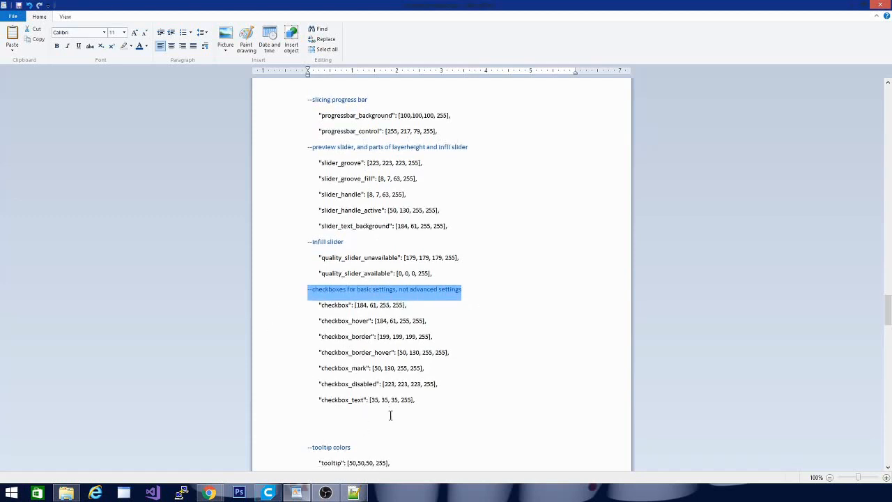
Switch to Ultimaker Cura, load the tevo tpro case model onto the build plate and slice it.
mouse_move(267, 497)
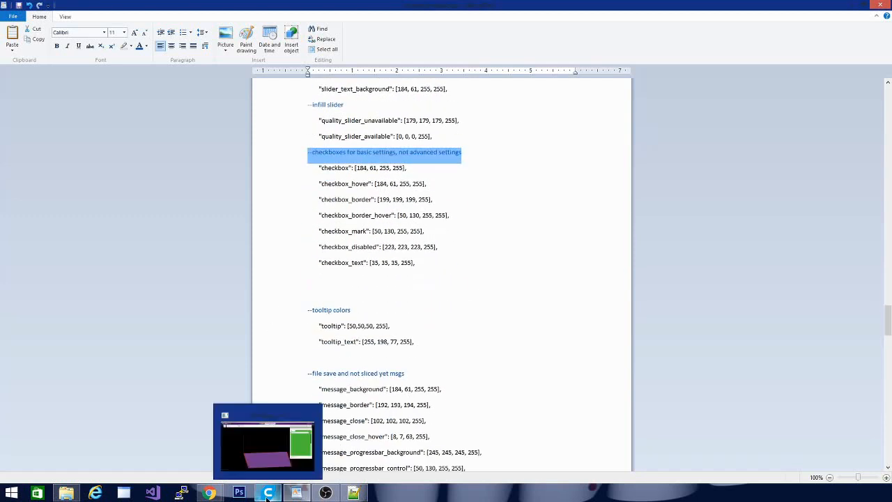
click(268, 494)
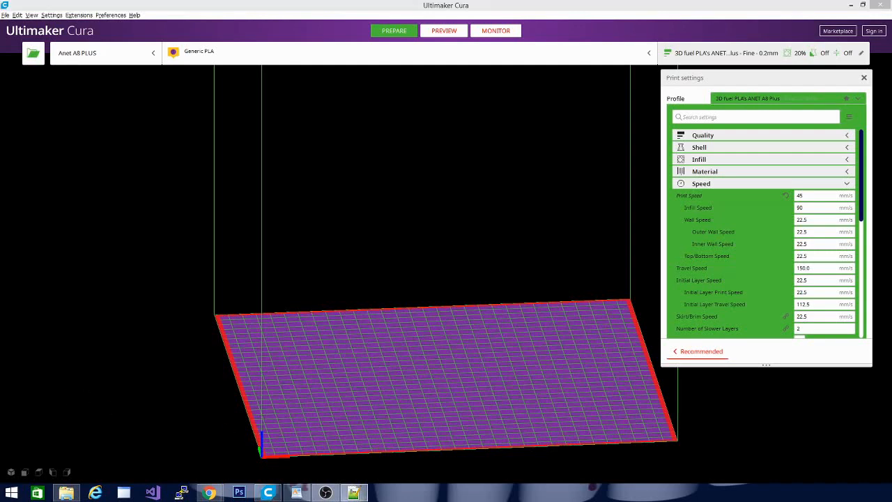
drag(348, 285, 400, 296)
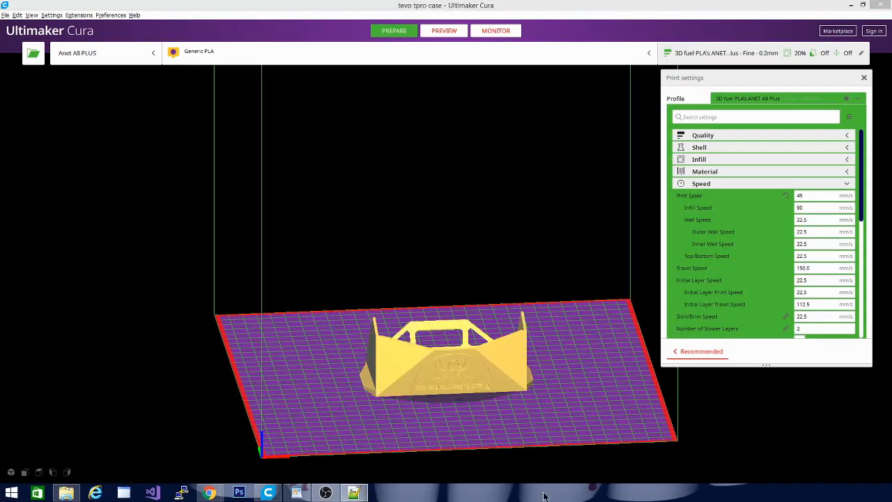
drag(364, 395, 488, 407)
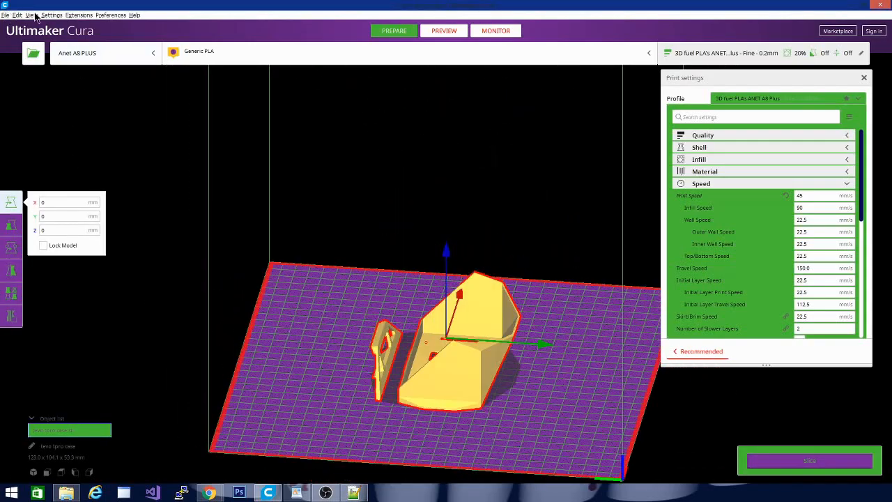
click(807, 460)
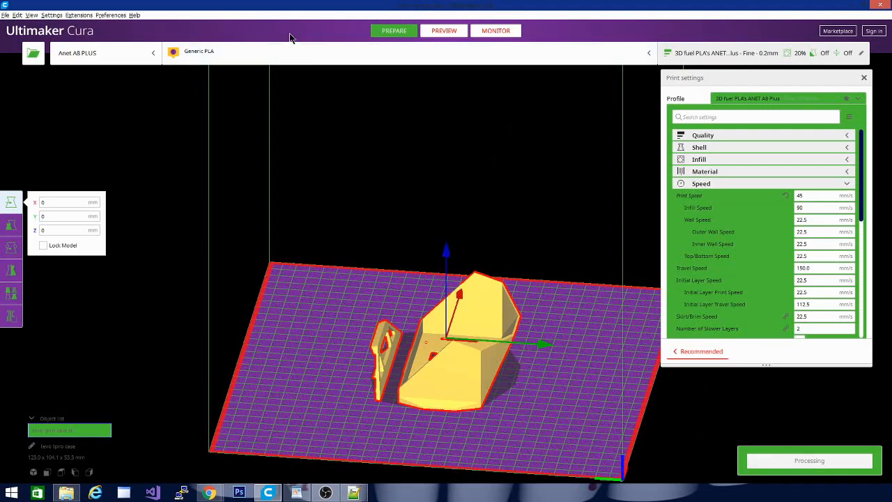
Preview the tevo tpro case in X-Ray view and inspect its theme colors from several angles.
click(437, 32)
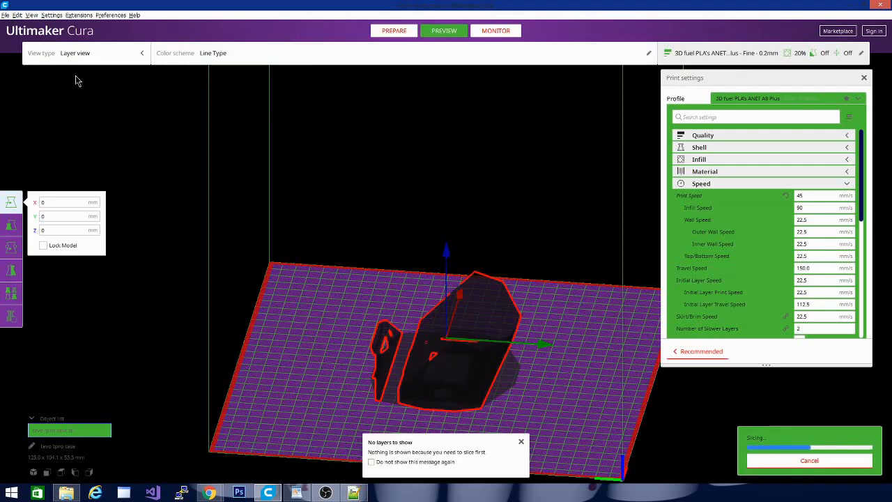
click(90, 55)
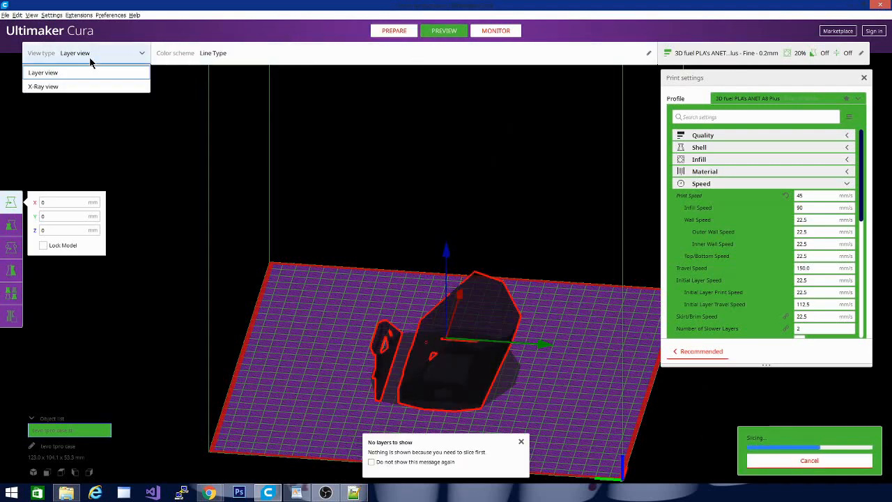
click(61, 87)
drag(266, 321, 64, 366)
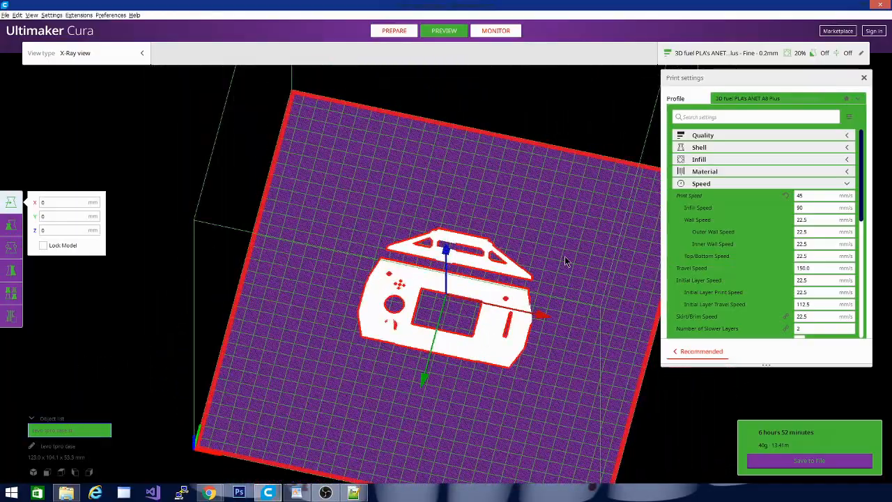
drag(564, 257, 256, 326)
right_click(257, 325)
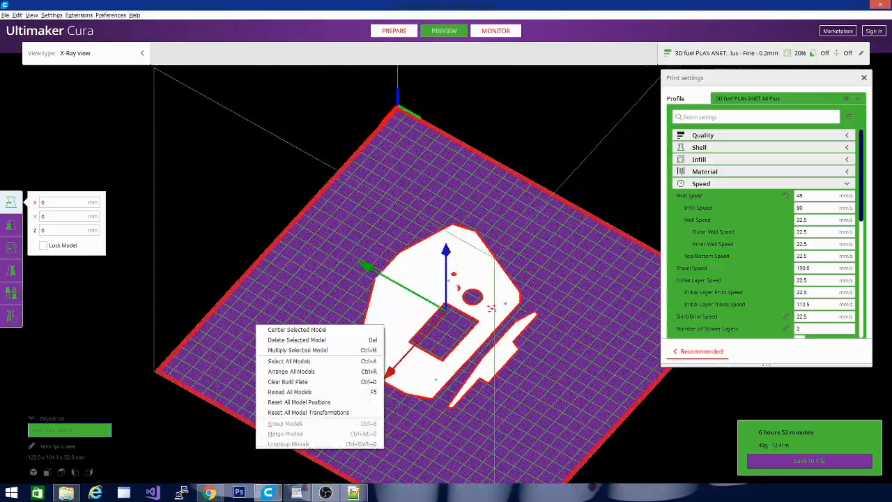
Start another instance of Ultimaker Cura 4.6 to reload the theme.
click(354, 492)
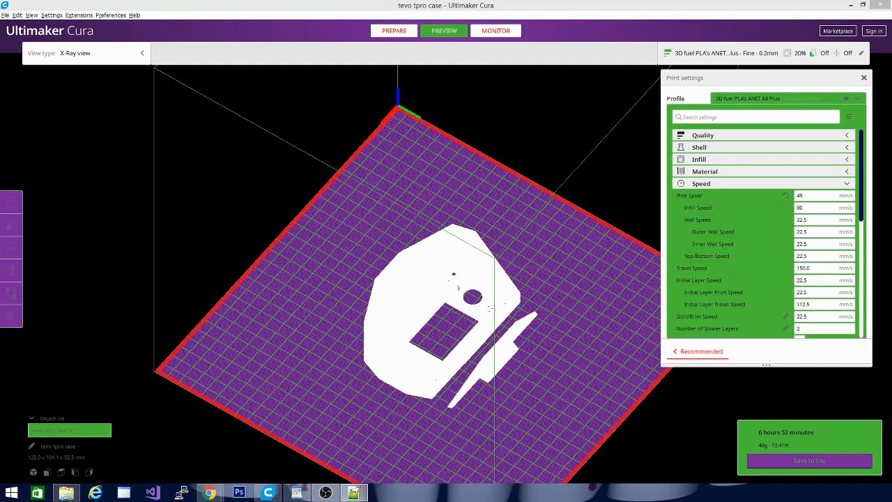
right_click(354, 492)
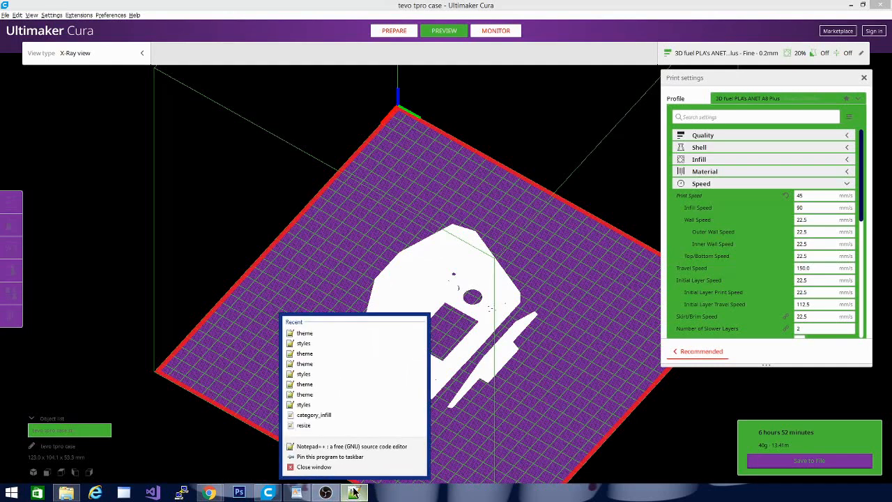
right_click(267, 493)
click(239, 449)
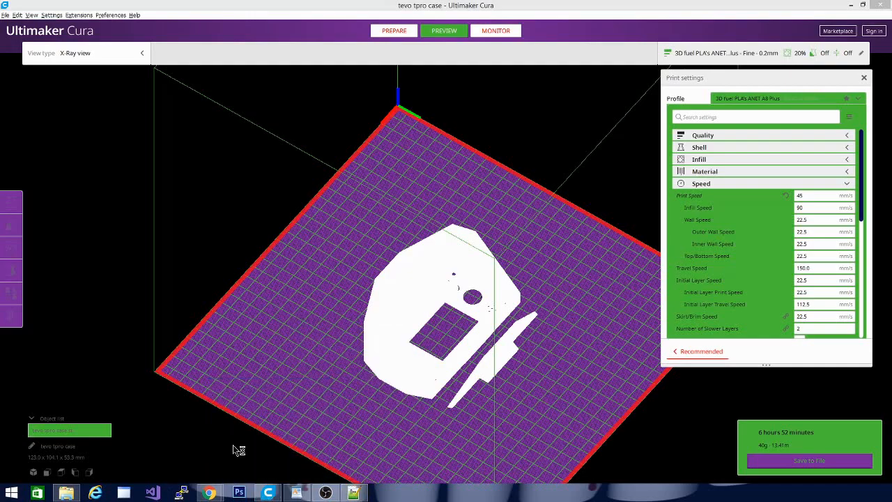
Inspect the X-Ray colors of the tevo tpro case in the older Cura window, both selected and unselected, from several angles.
click(379, 311)
scroll(576, 319, up, 1)
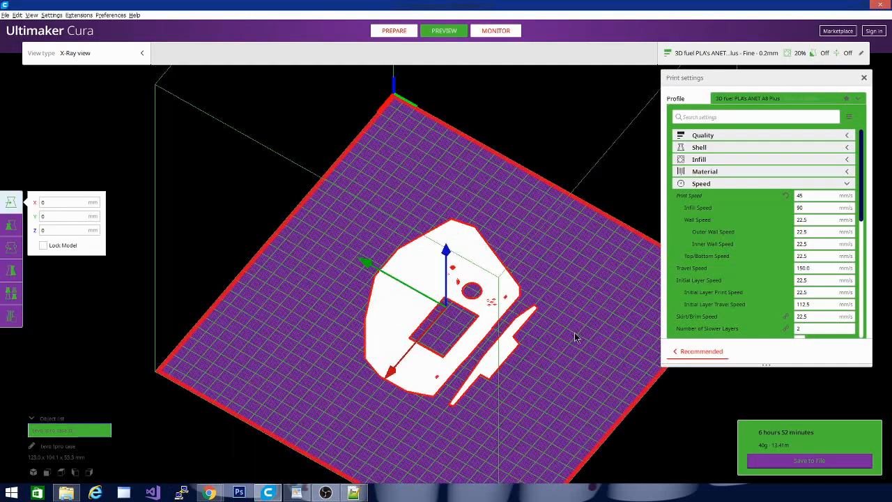
drag(574, 332, 229, 328)
right_click(229, 326)
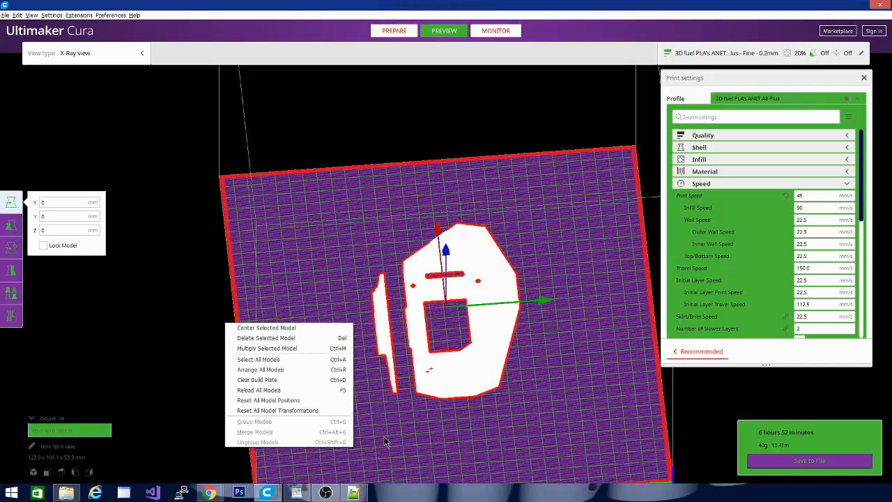
click(198, 328)
drag(236, 425, 601, 416)
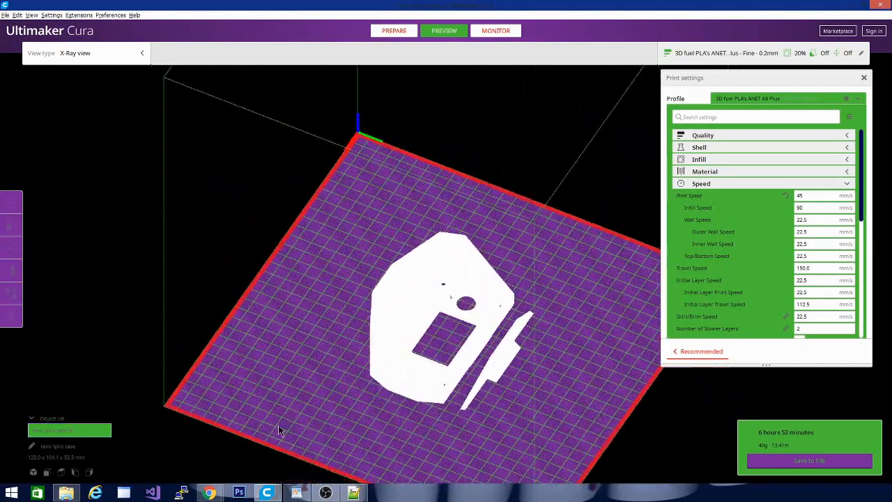
drag(278, 425, 497, 383)
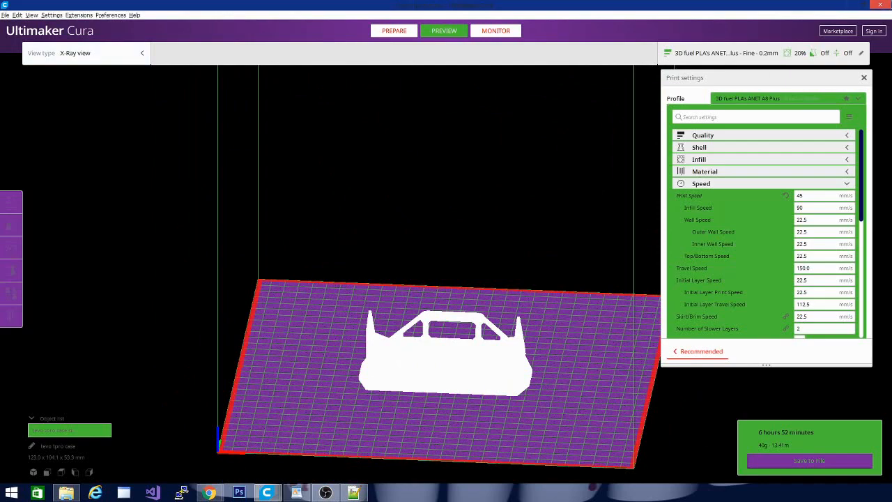
Close the older Cura window, then load the tevo tpro case model in the new one and slice it.
click(887, 4)
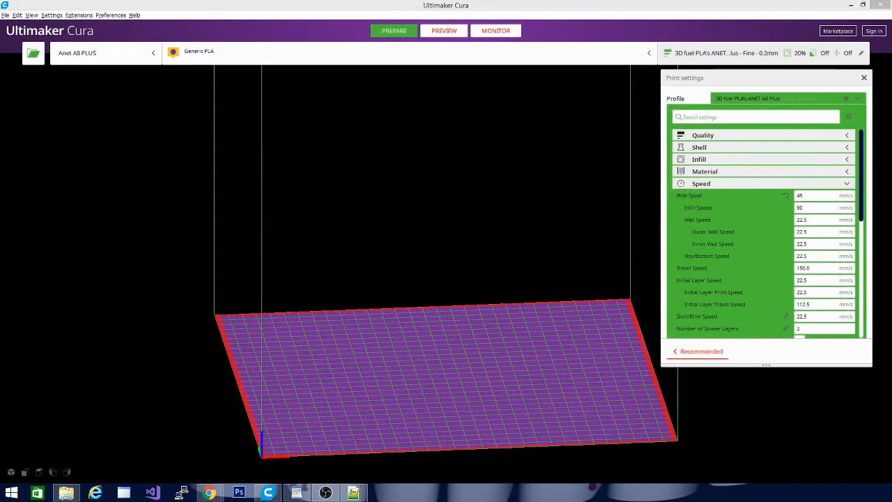
drag(368, 366, 414, 348)
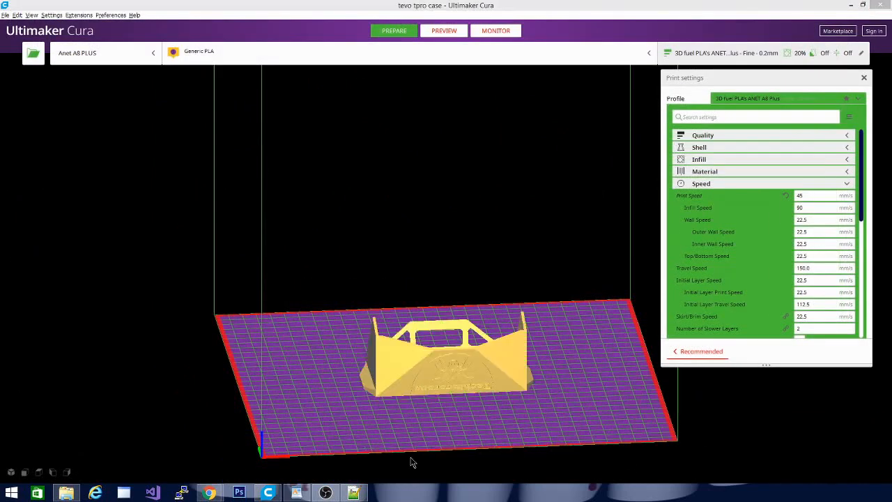
click(820, 462)
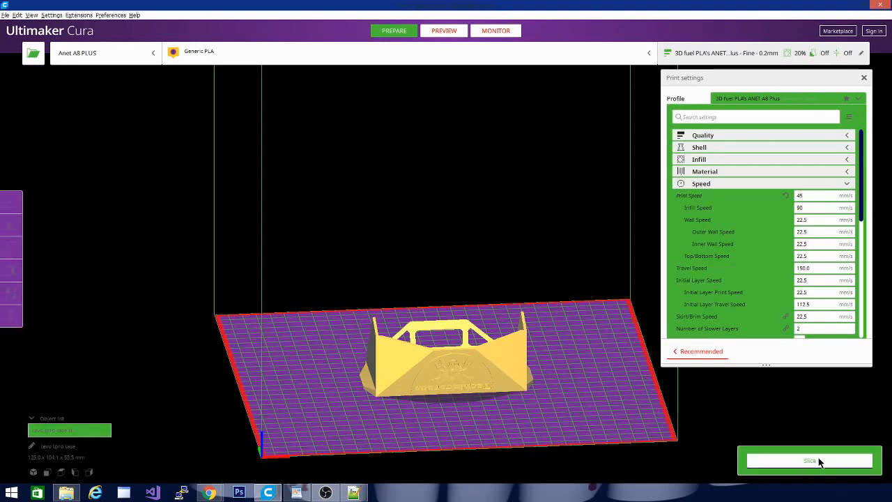
Select the tevo tpro case, preview it in X-Ray view and check the reloaded colors from above.
click(368, 357)
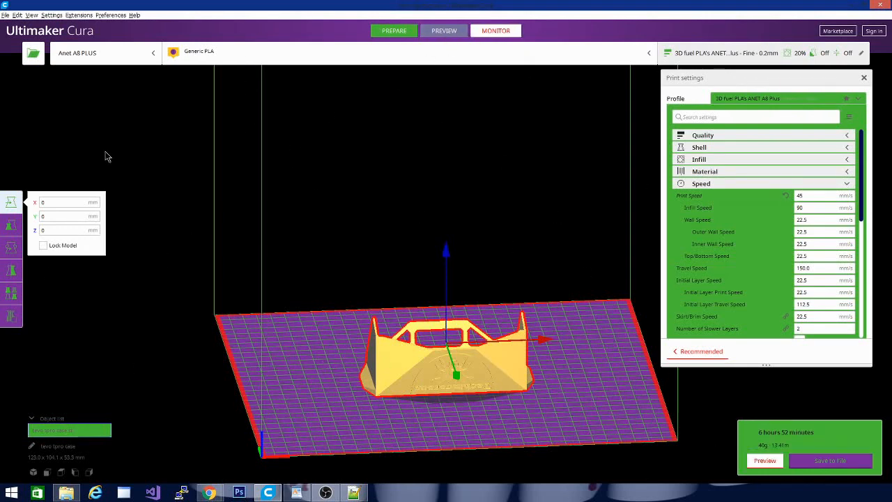
click(64, 54)
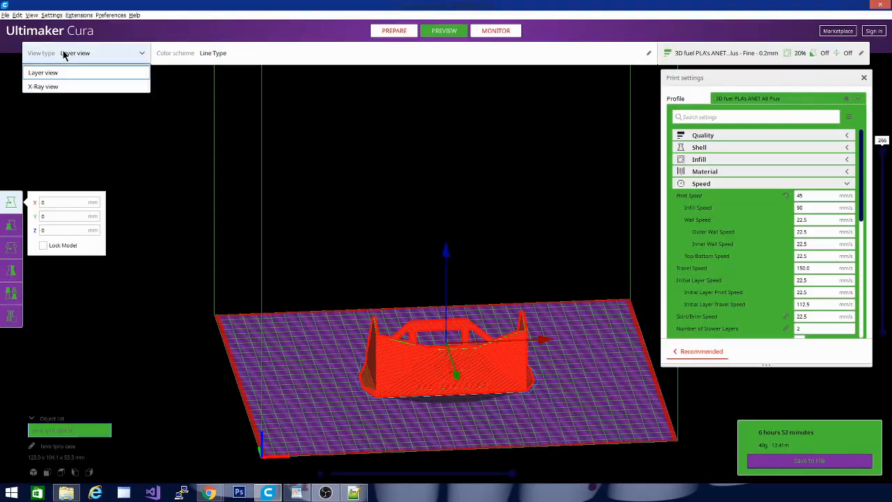
click(64, 86)
drag(225, 388, 460, 343)
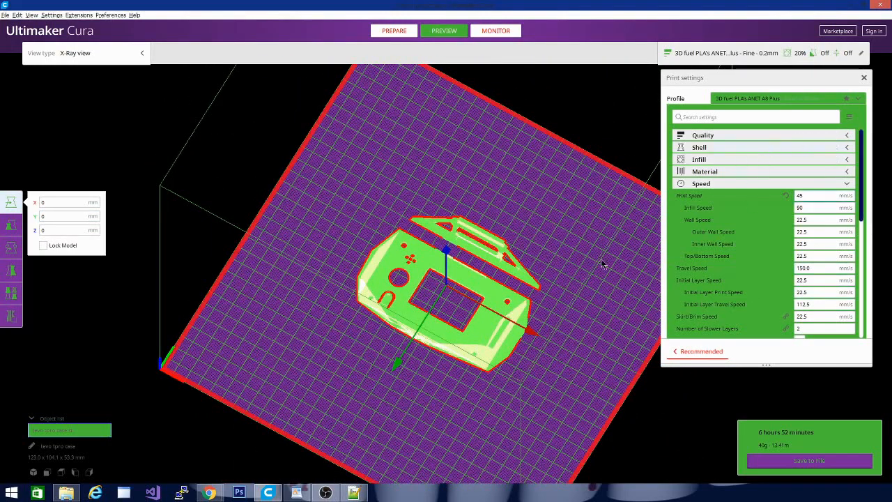
Collapse the Speed category in the print settings and start a further Ultimaker Cura 4.6 instance.
click(355, 495)
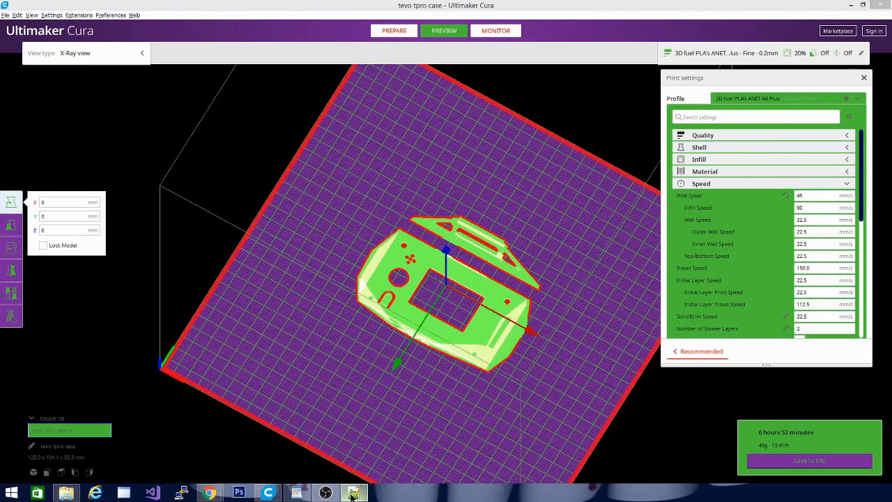
mouse_move(355, 493)
click(354, 492)
click(728, 184)
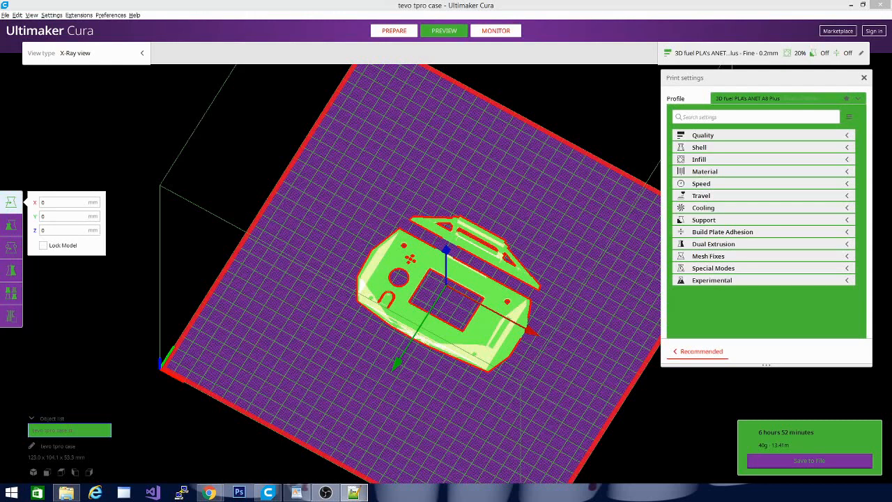
right_click(269, 494)
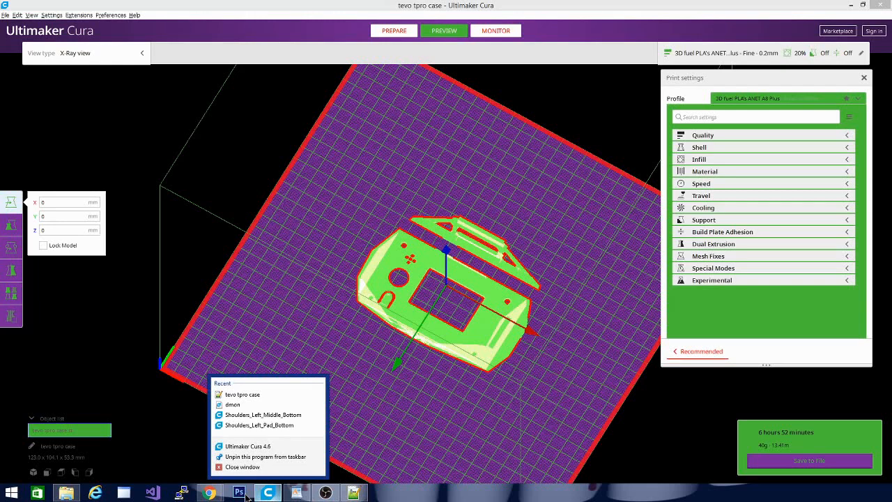
click(231, 445)
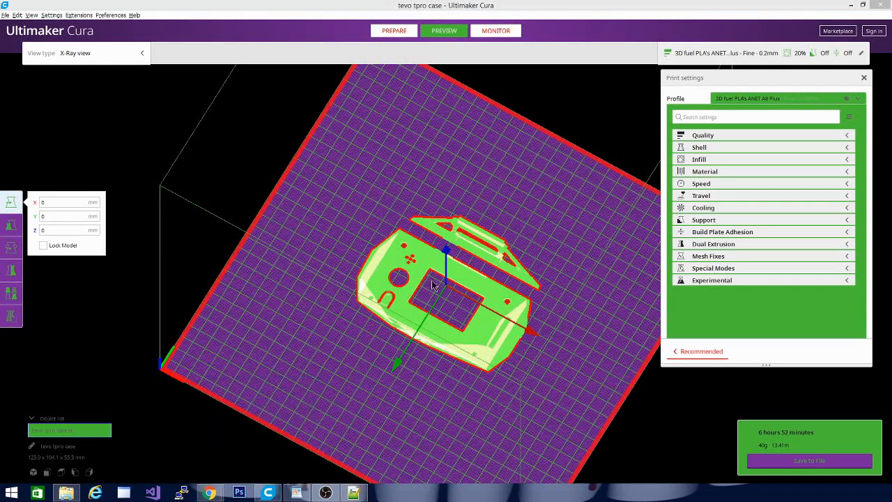
Minimize Cura and review the slider, checkbox and tooltip color entries in the WordPad theme breakdown document.
click(850, 5)
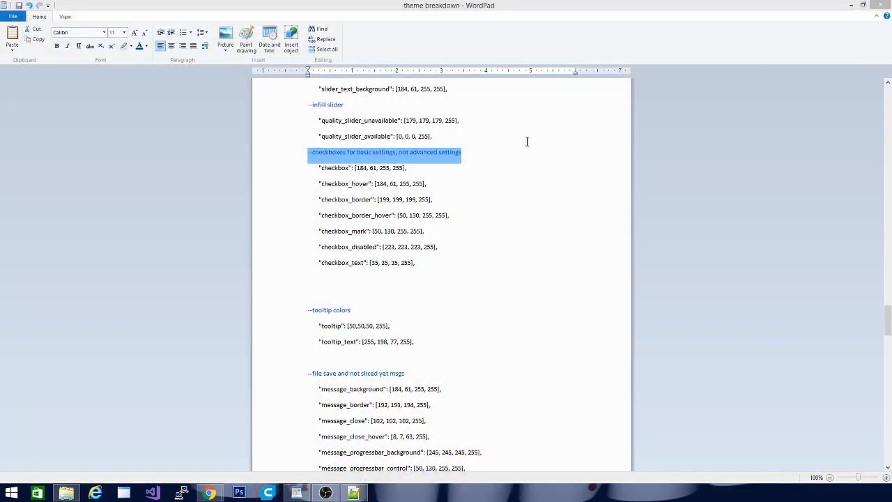
scroll(586, 305, down, 4)
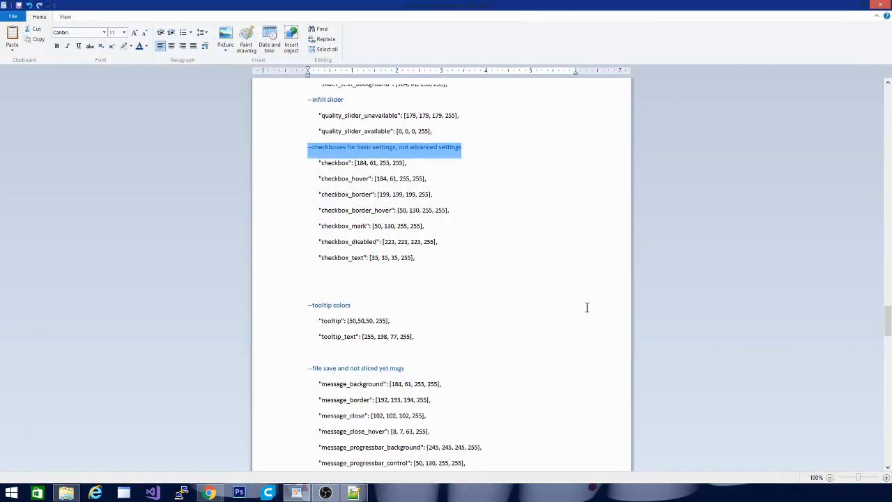
scroll(586, 307, up, 3)
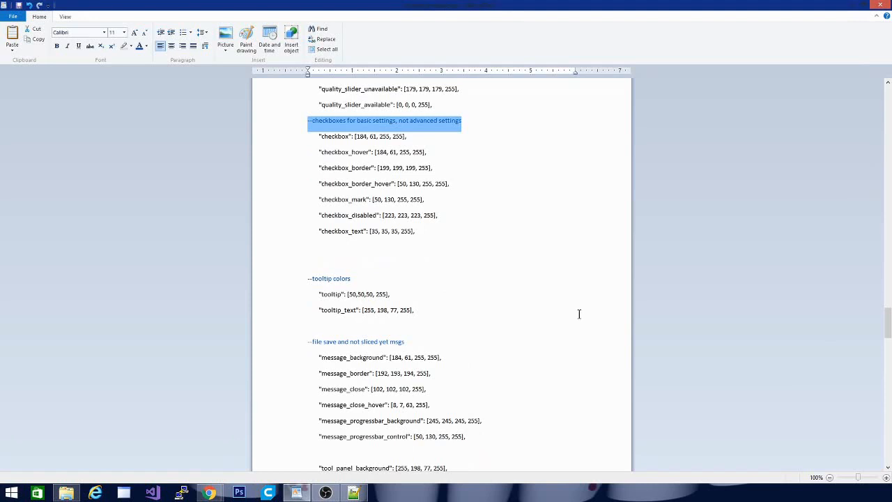
scroll(578, 313, up, 1)
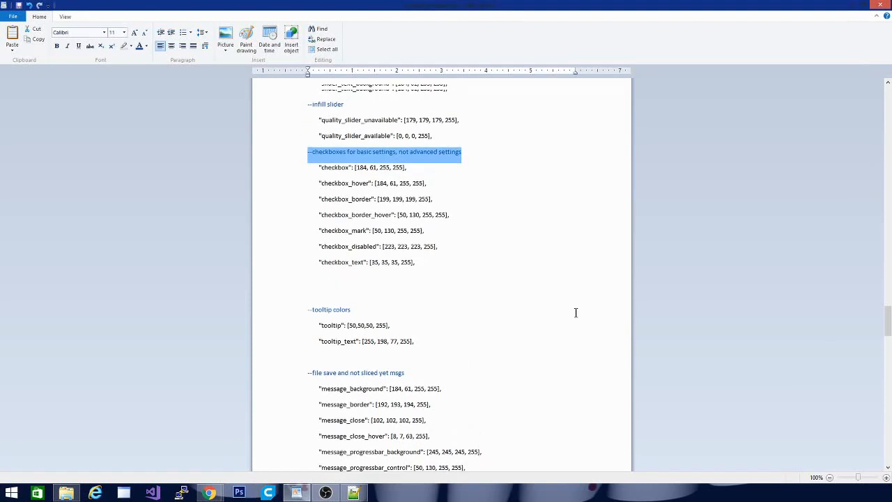
scroll(575, 313, up, 2)
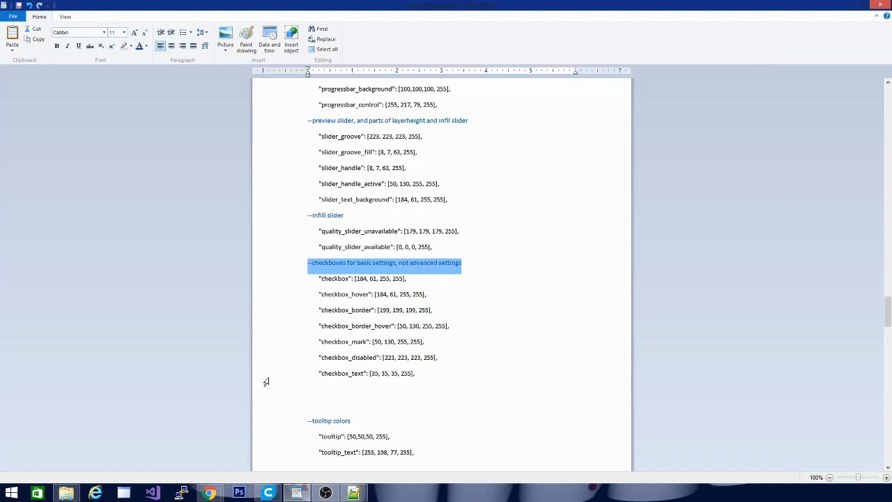
Switch to the newly started Cura window, load the tevo tpro case model and slice it.
click(267, 493)
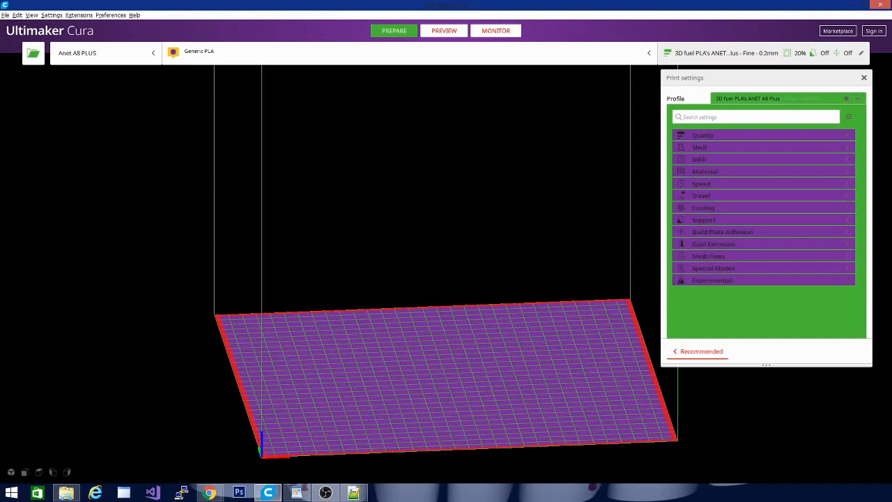
drag(0, 255, 226, 255)
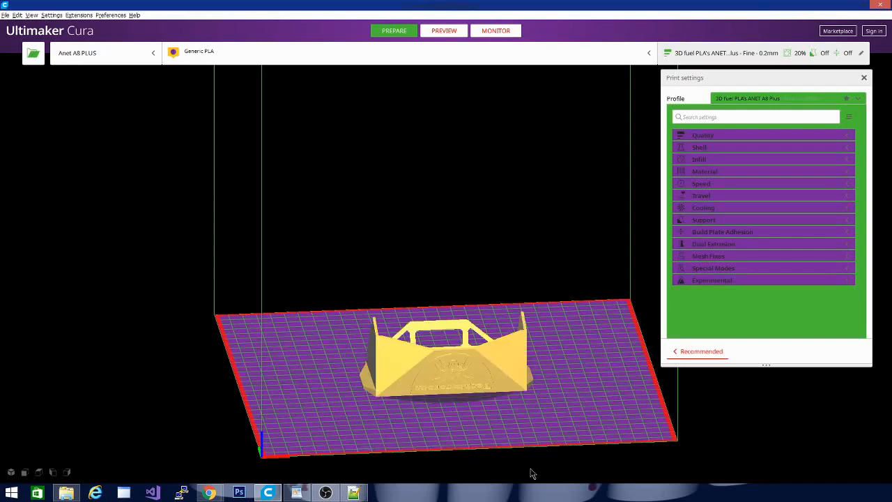
click(836, 459)
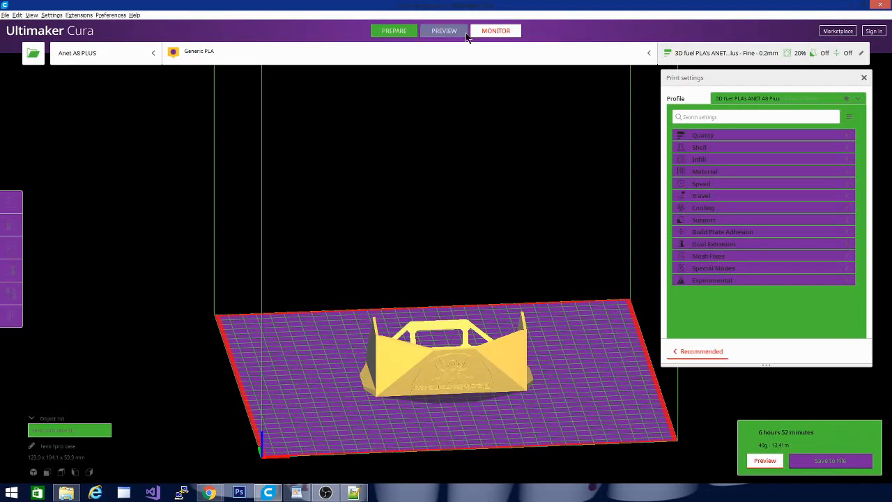
Preview the sliced case in Layer view down to layer 187 and expand the Shell category in the print settings.
click(440, 32)
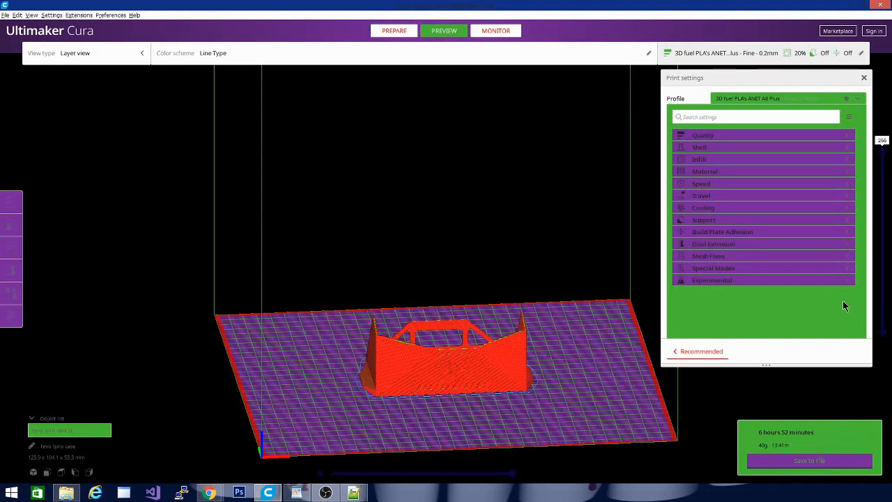
drag(883, 153, 884, 202)
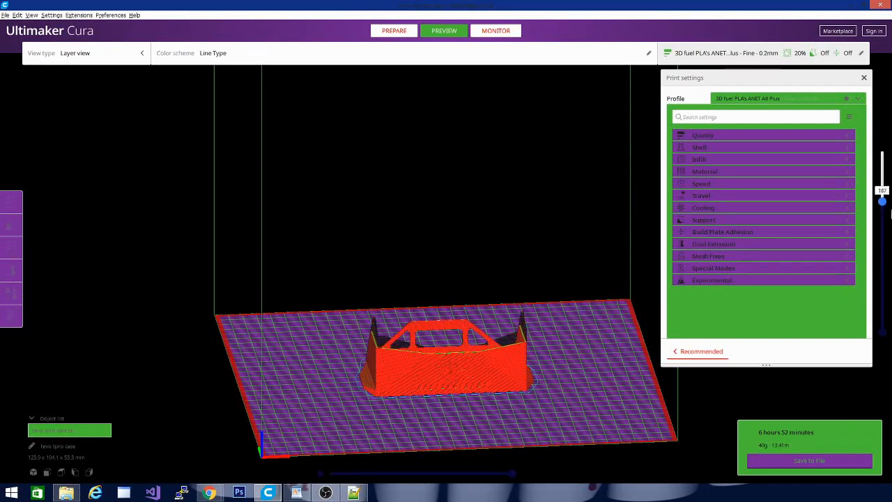
click(721, 151)
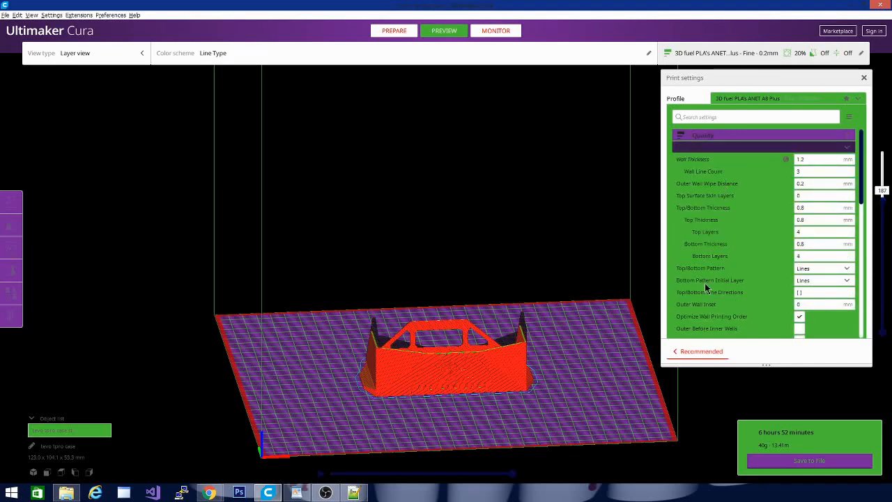
Select the tevo tpro case and inspect its selected colors from above in both the layer preview and the Prepare stage.
click(354, 492)
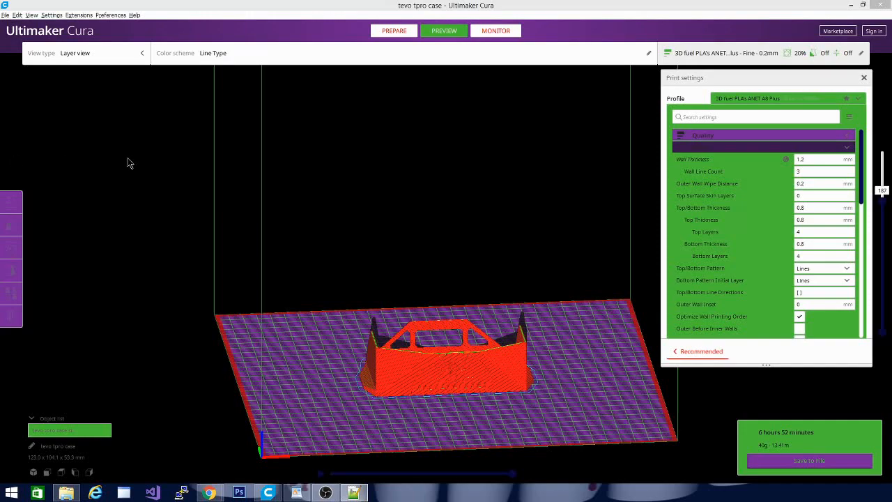
drag(187, 342, 376, 354)
right_click(377, 354)
drag(382, 148, 423, 169)
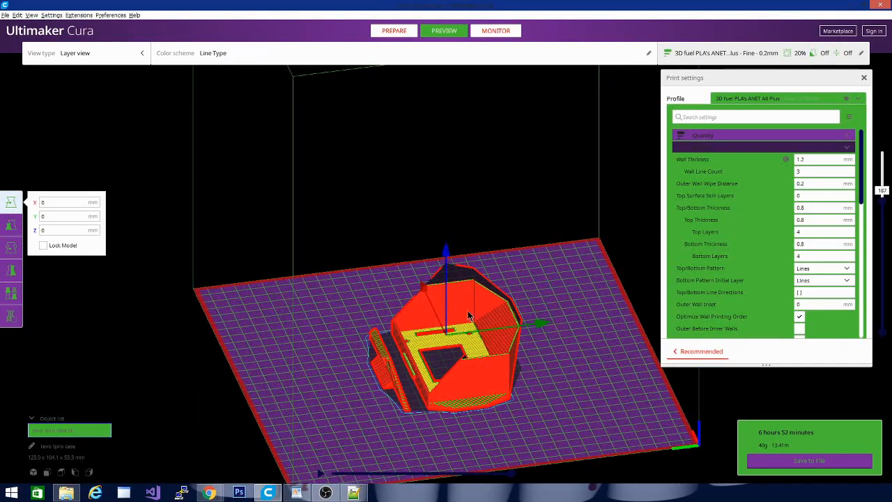
click(394, 34)
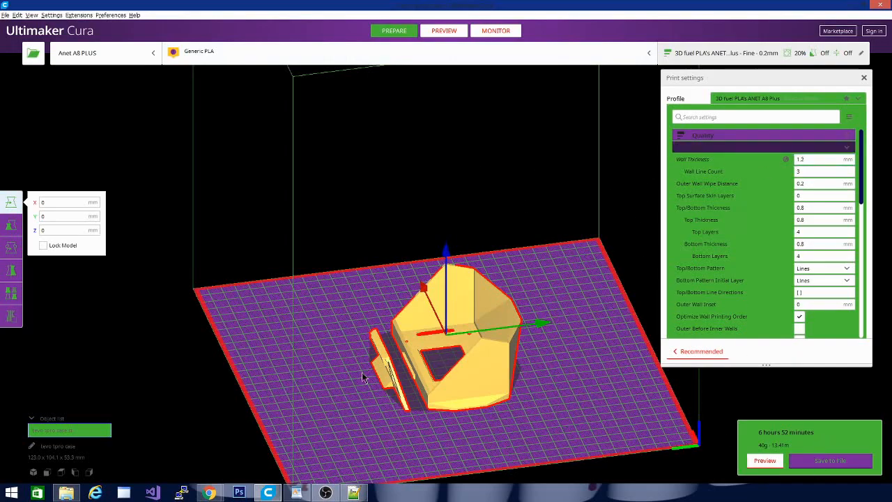
drag(364, 372, 377, 393)
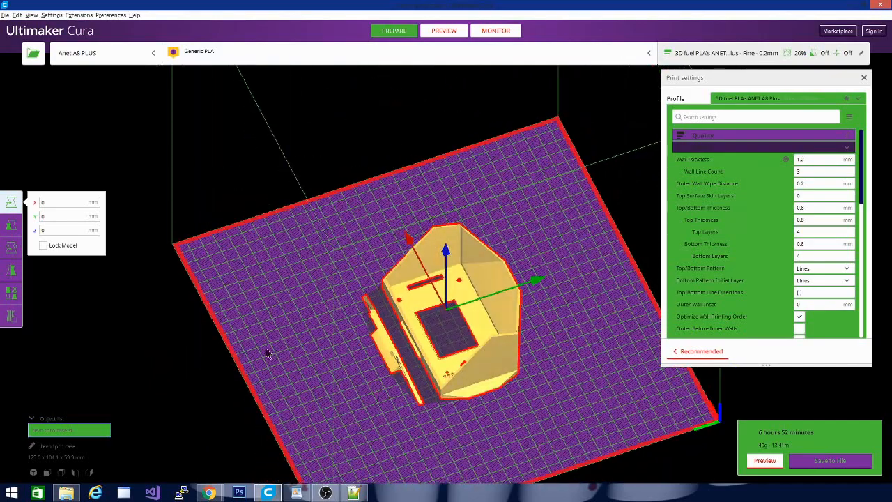
Look over the setting_category colors in theme.json and the RGB color picker in Chrome, and minimize both windows.
drag(0, 76, 437, 76)
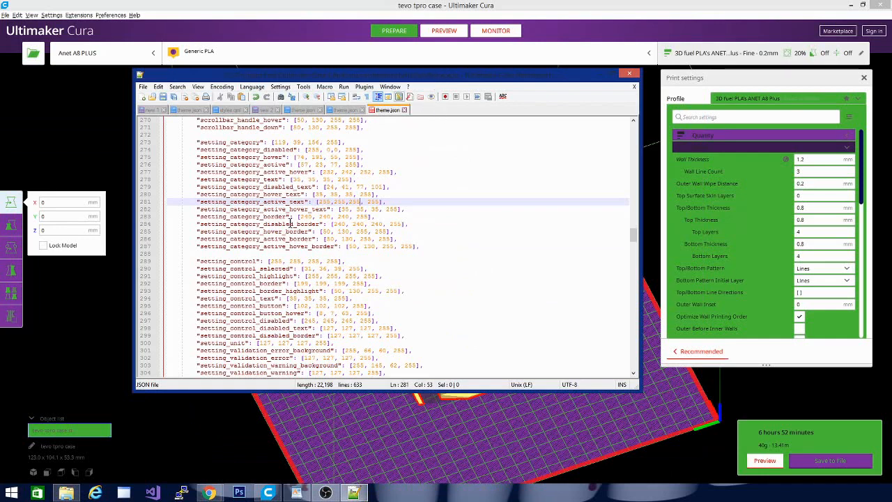
mouse_move(220, 496)
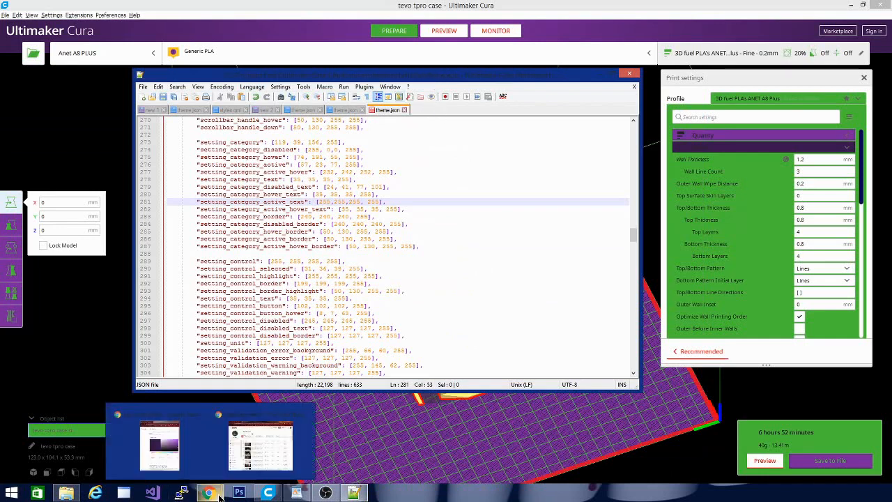
click(161, 446)
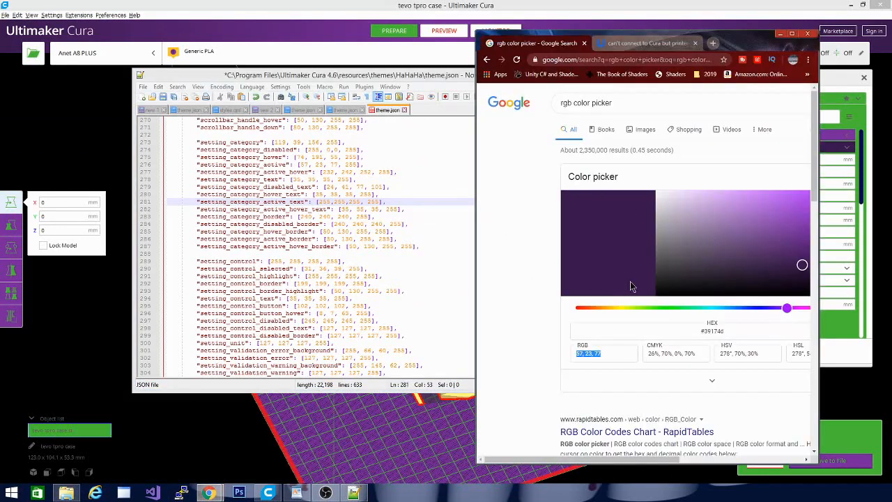
click(779, 34)
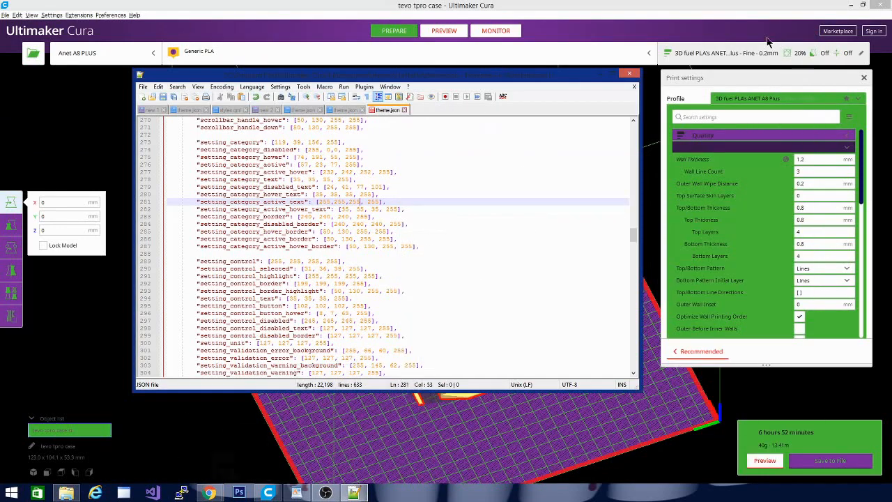
click(603, 79)
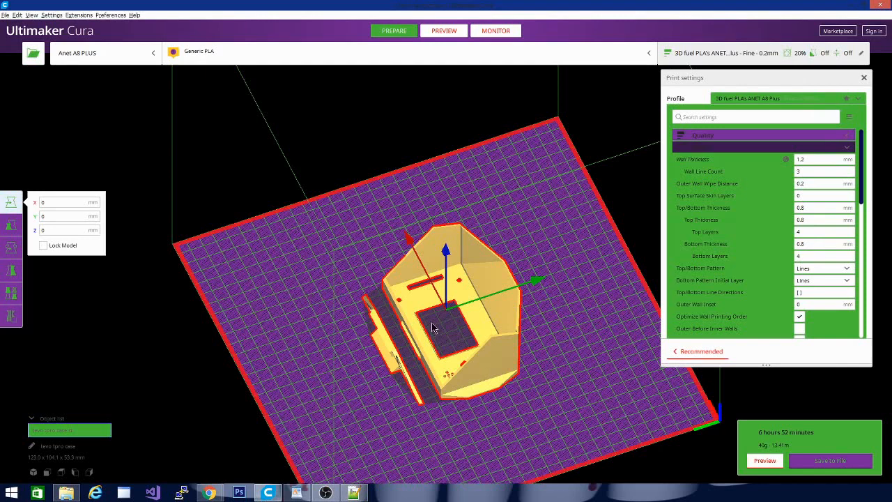
Deselect the tevo tpro case and inspect the unselected model and build plate colors from several angles.
click(627, 346)
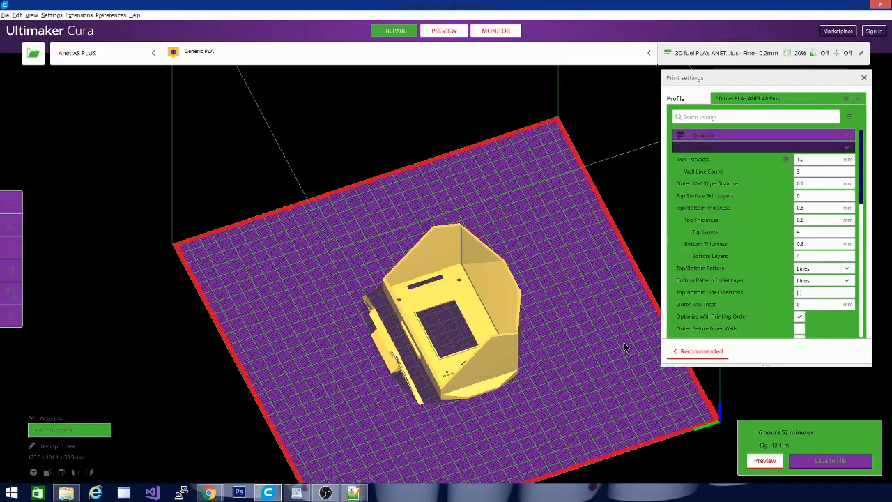
drag(627, 346, 336, 380)
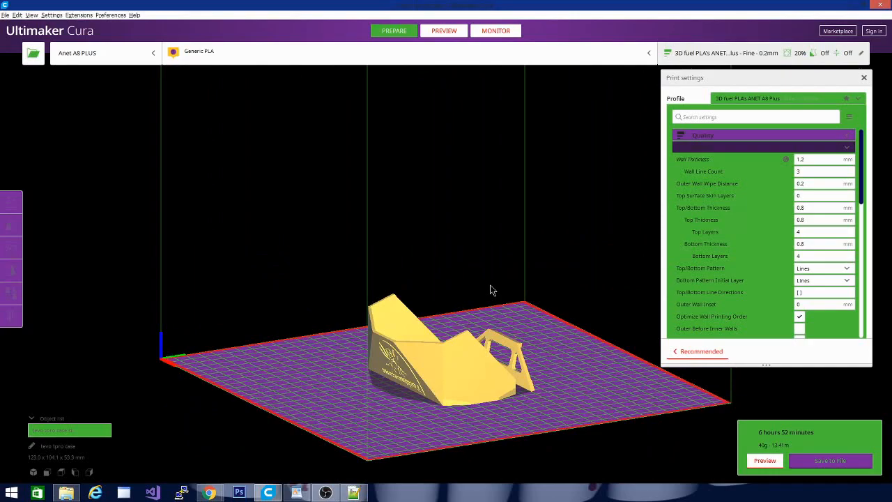
drag(314, 400, 529, 398)
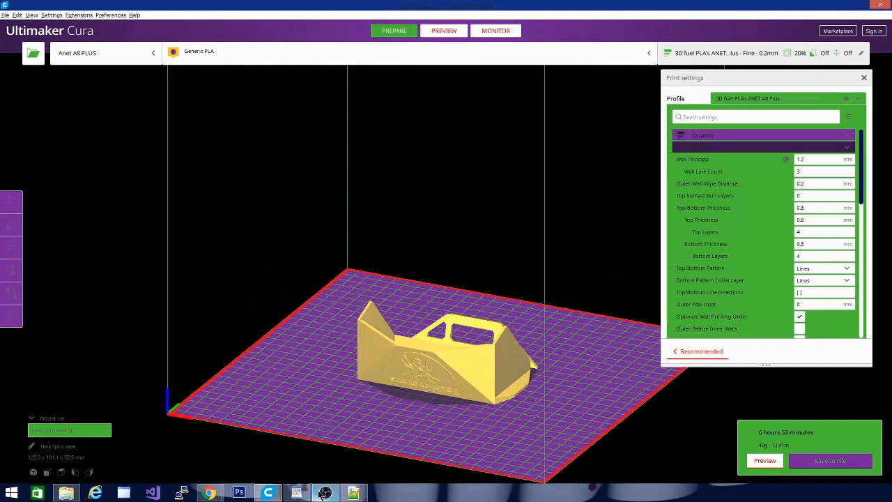